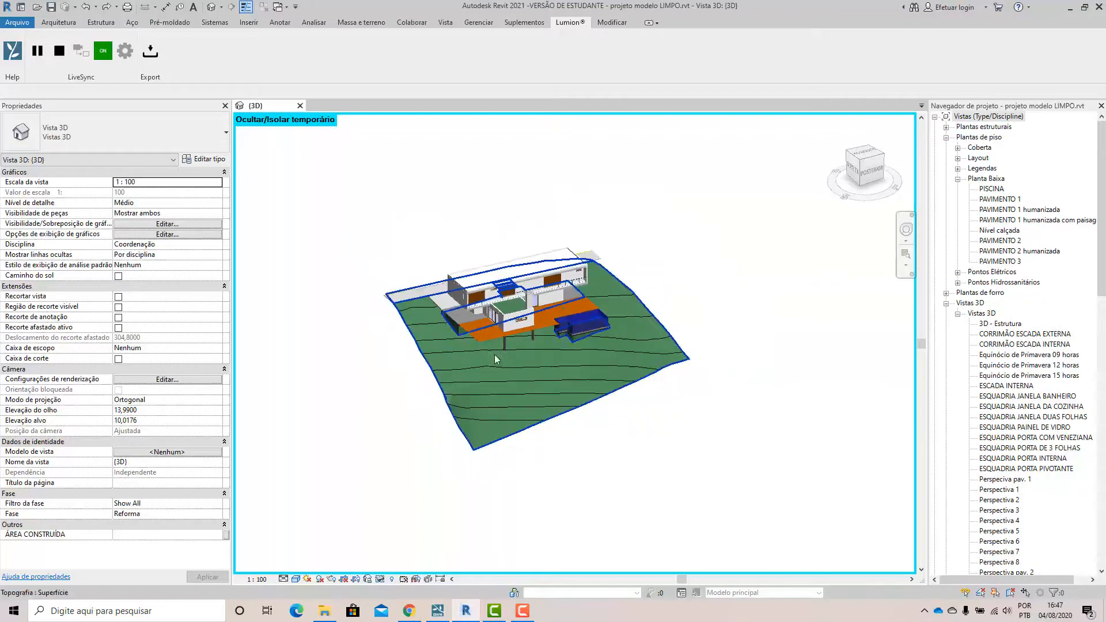
Inspect the pool and surrounding terrain in the Revit 3D view, and switch to Lumion to examine the same area.
scroll(494, 354, "up", 2)
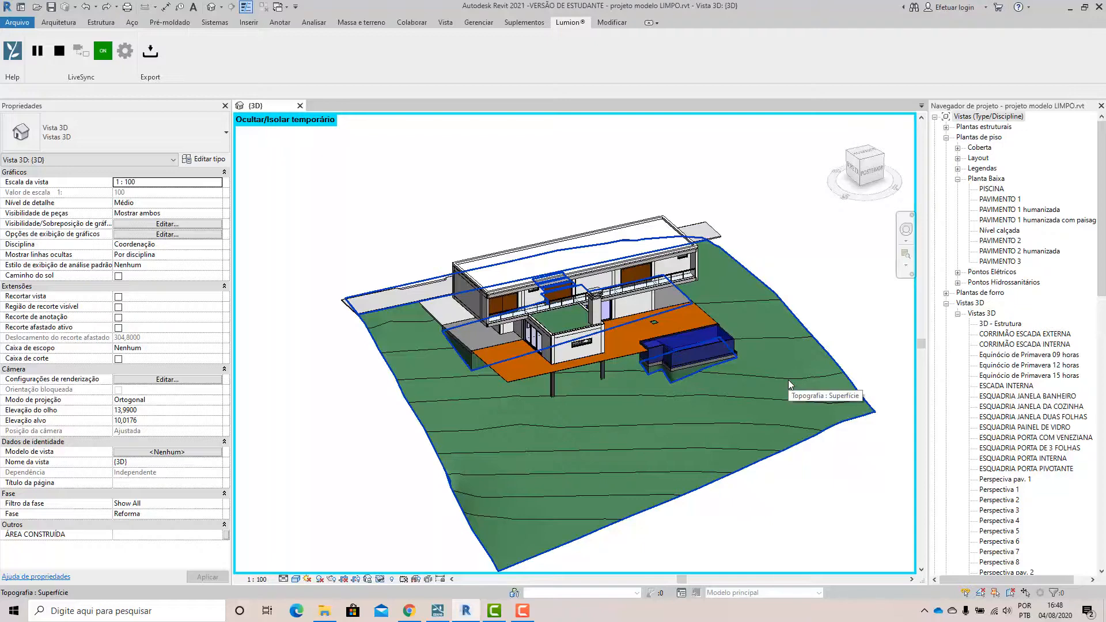
scroll(665, 373, "up", 5)
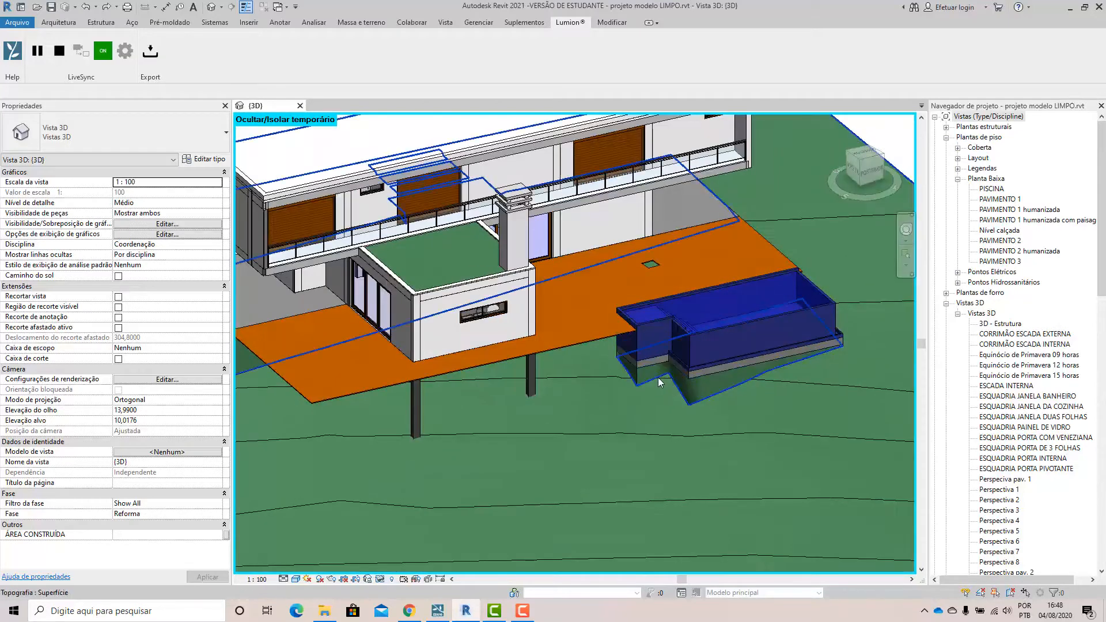
scroll(643, 392, "down", 3)
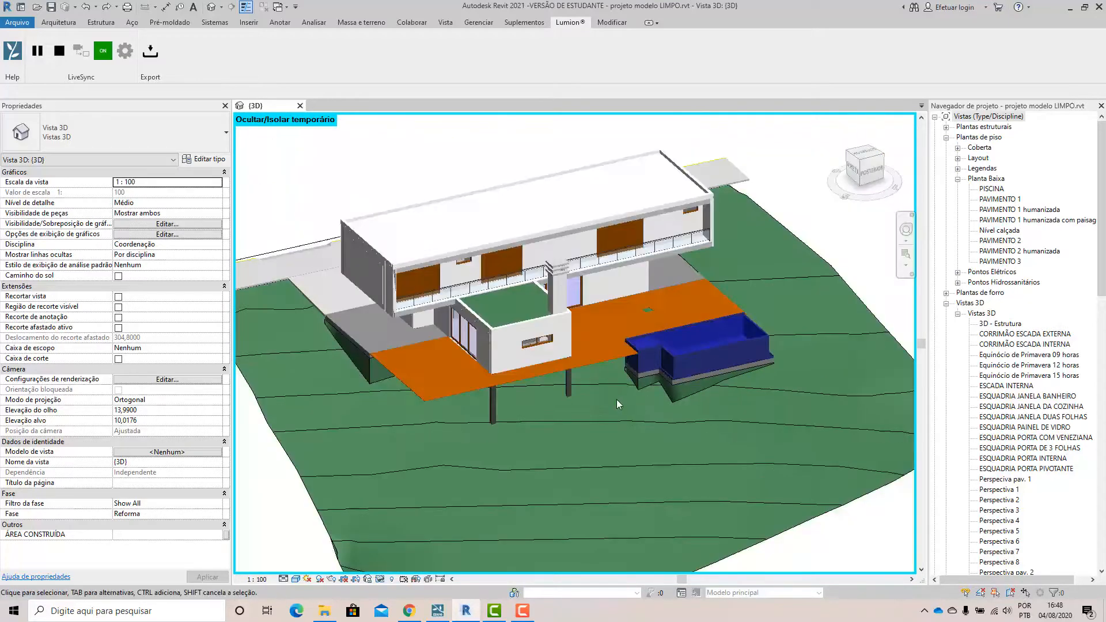
left_click(438, 610)
right_click_drag(456, 370, 576, 369)
scroll(215, 251, "up", 5)
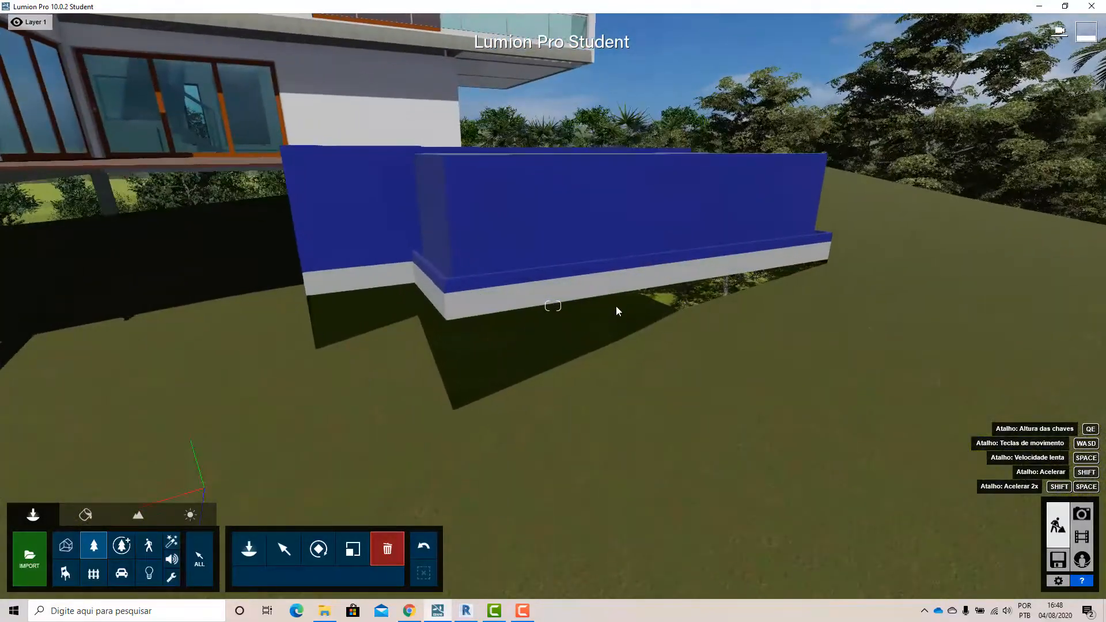
scroll(612, 345, "down", 5)
scroll(610, 364, "down", 4)
scroll(331, 227, "up", 2)
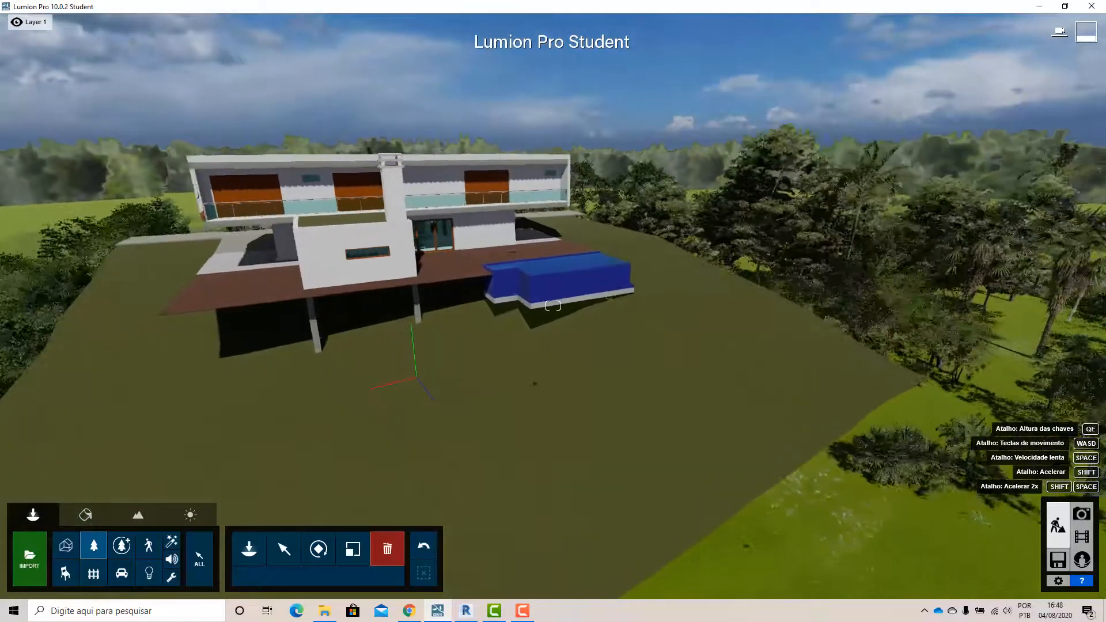
right_click_drag(484, 185, 366, 167)
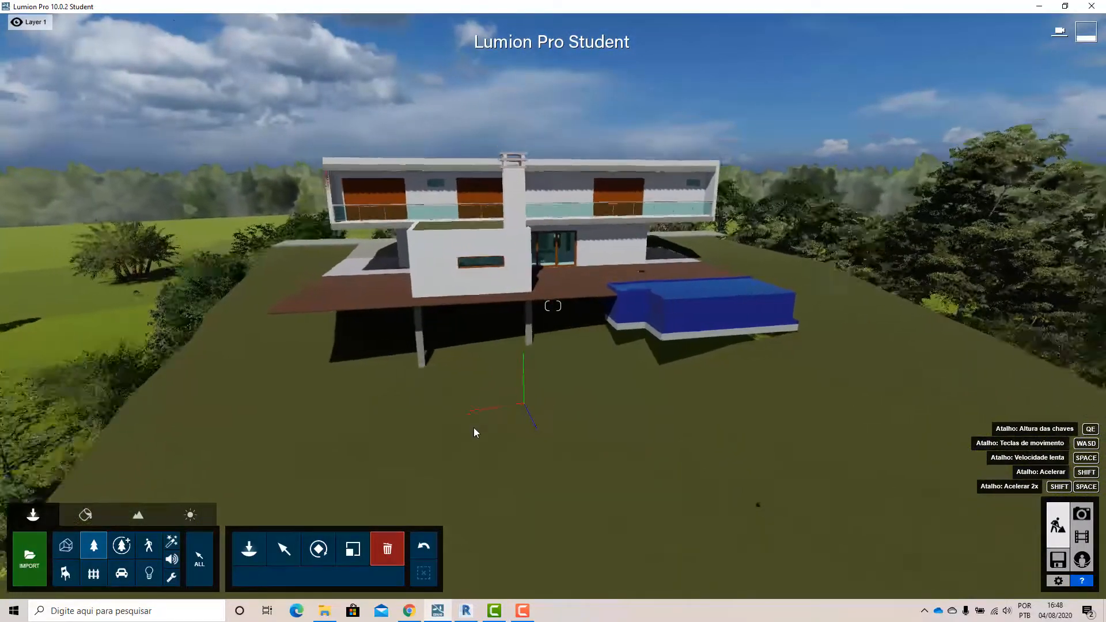
scroll(473, 428, "down", 2)
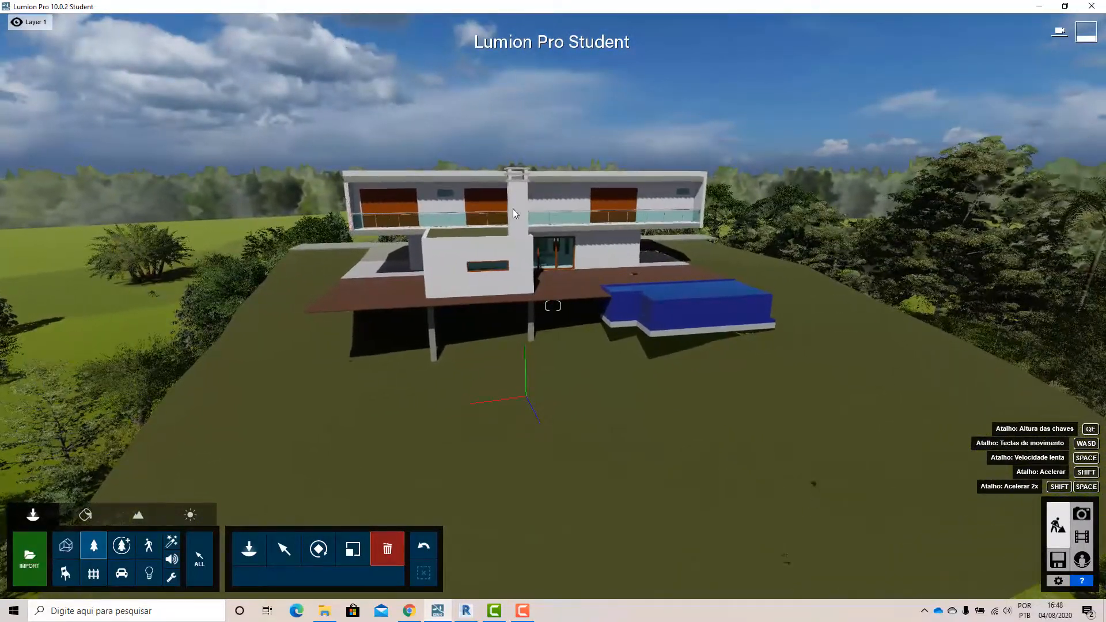
Examine the house, deck and pool in Lumion from the side, the front and above.
right_click_drag(513, 209, 270, 219)
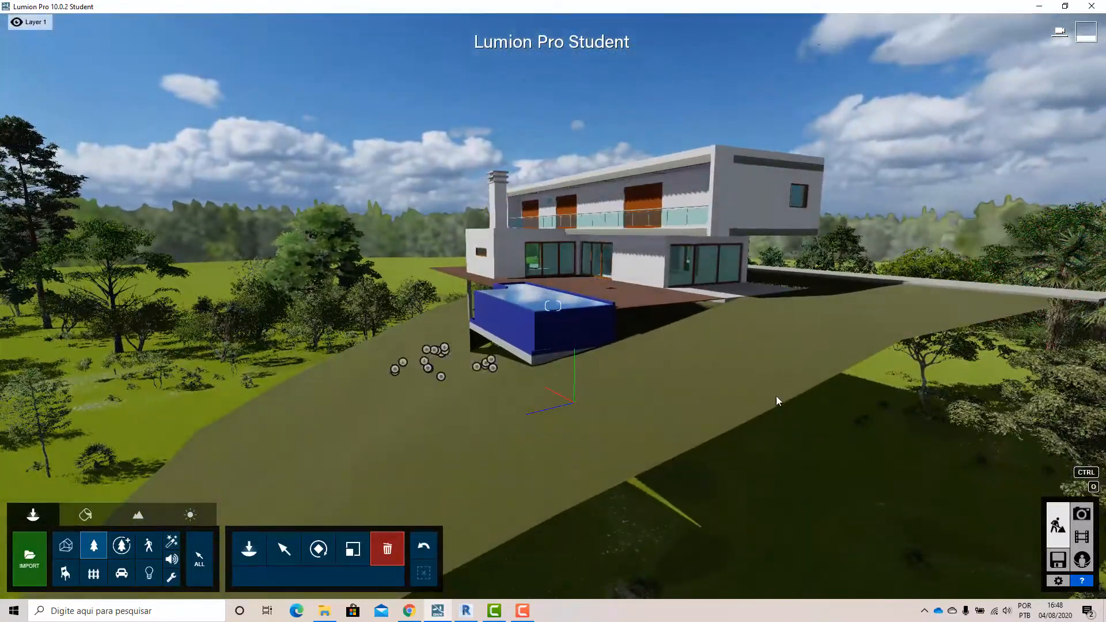
key("s")
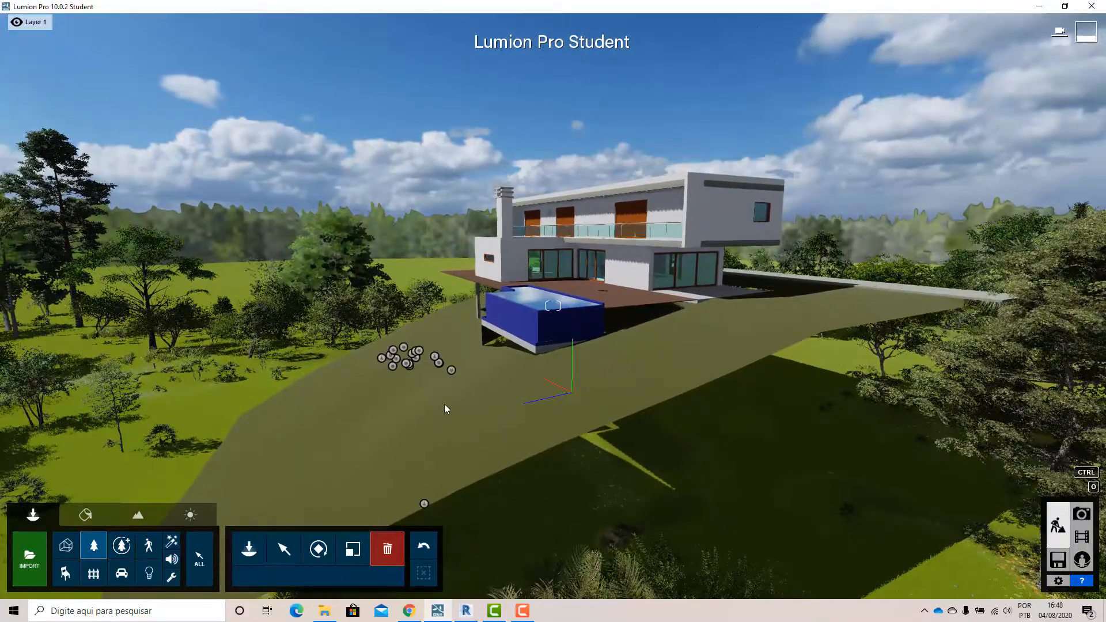
key("a")
right_click_drag(458, 403, 616, 443)
key("w")
right_click_drag(475, 443, 475, 399)
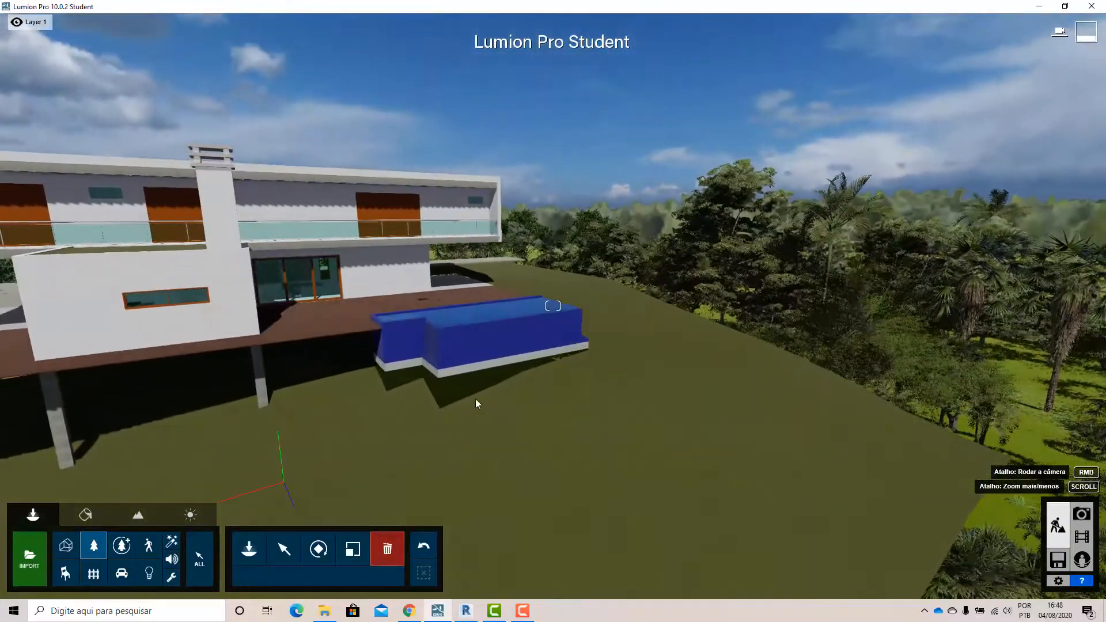
key("s")
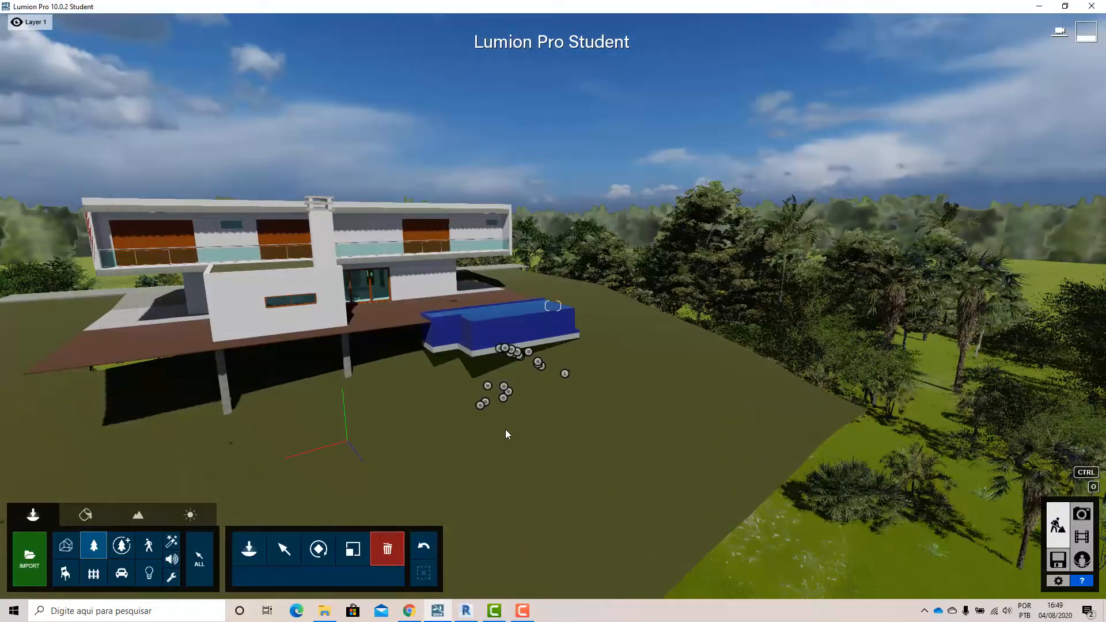
right_click_drag(507, 429, 645, 430)
right_click_drag(553, 306, 391, 437)
right_click_drag(519, 242, 623, 234)
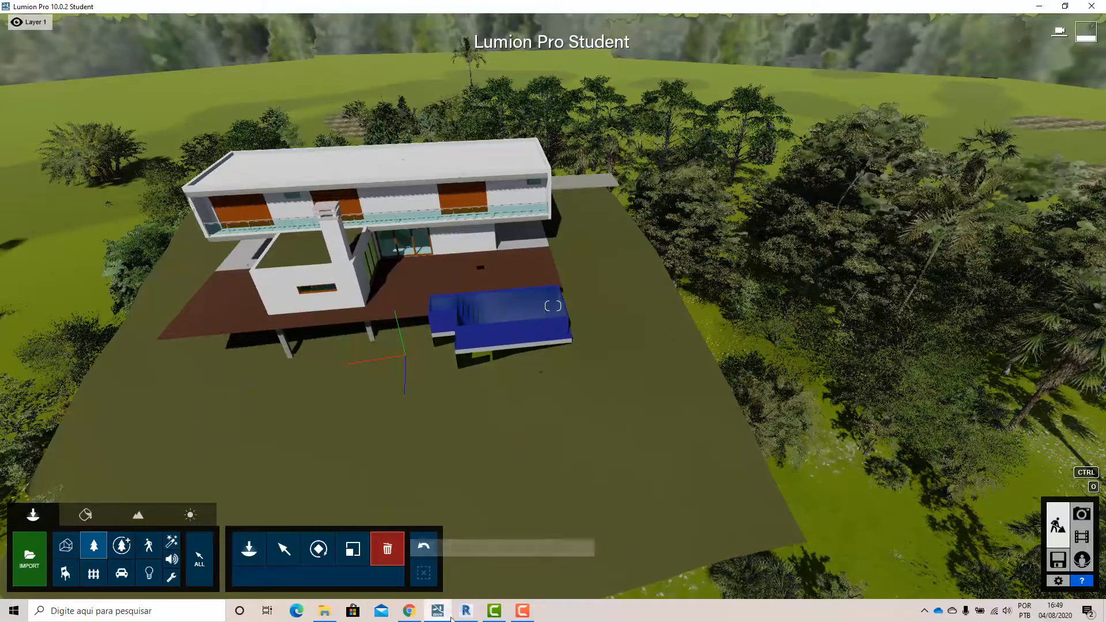
Switch to Revit and reset the temporary hide/isolate in the 3D view.
left_click(475, 608)
scroll(616, 353, "down", 3)
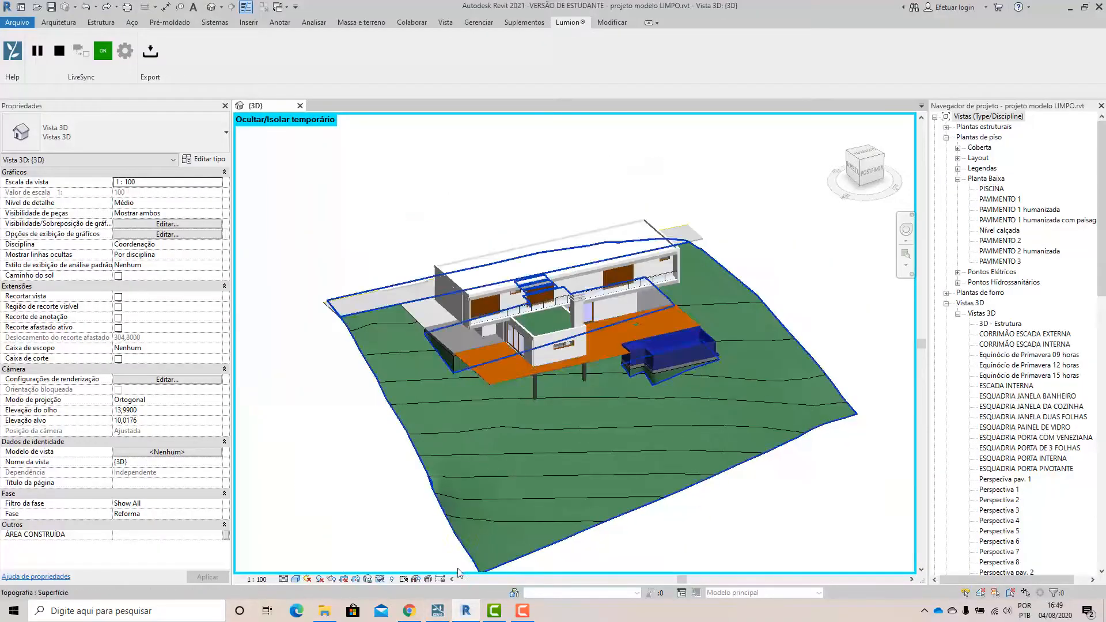
left_click(380, 579)
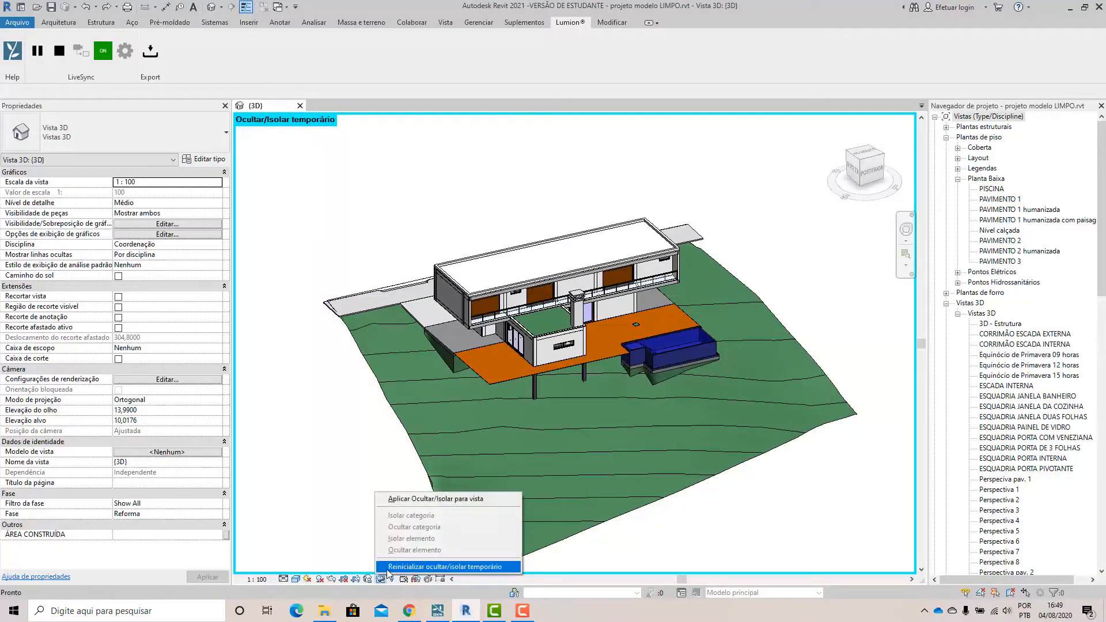
left_click(404, 565)
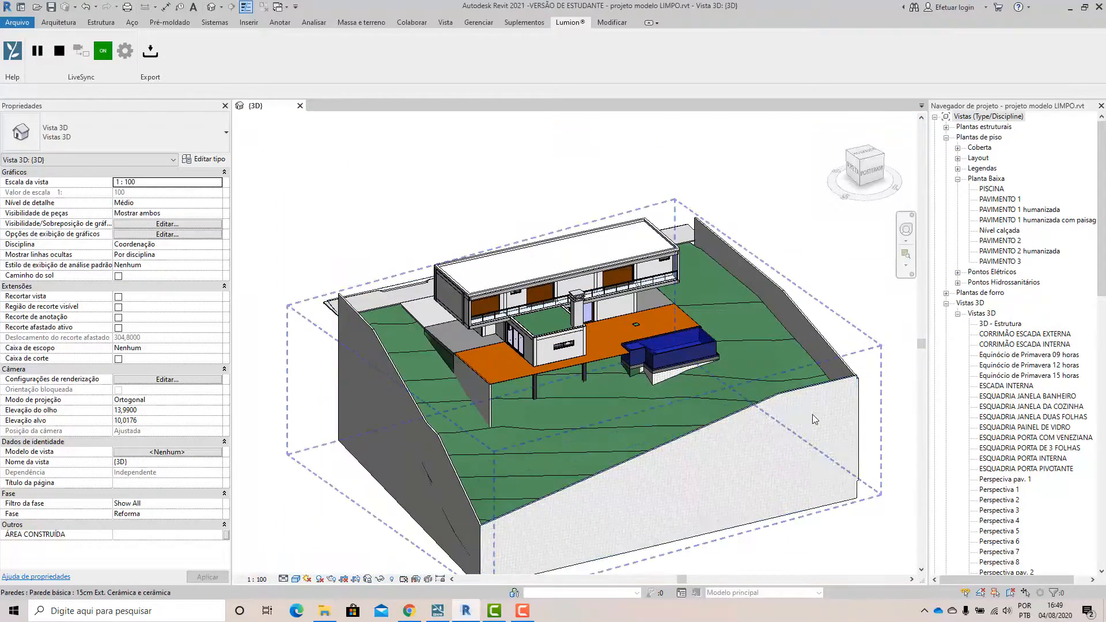
scroll(649, 384, "up", 5)
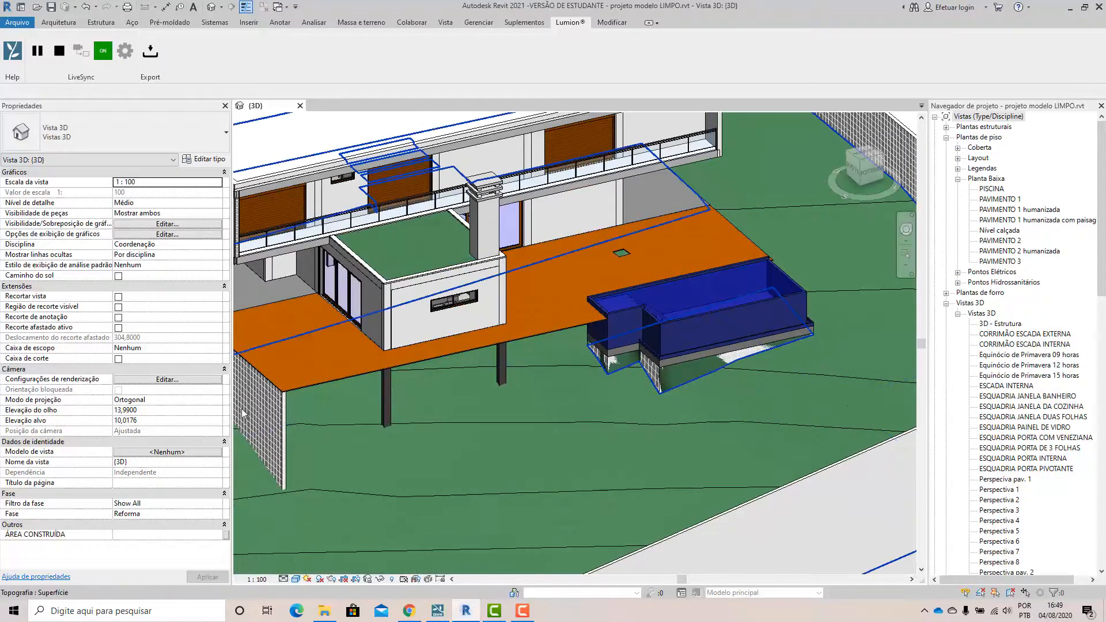
scroll(564, 334, "down", 4)
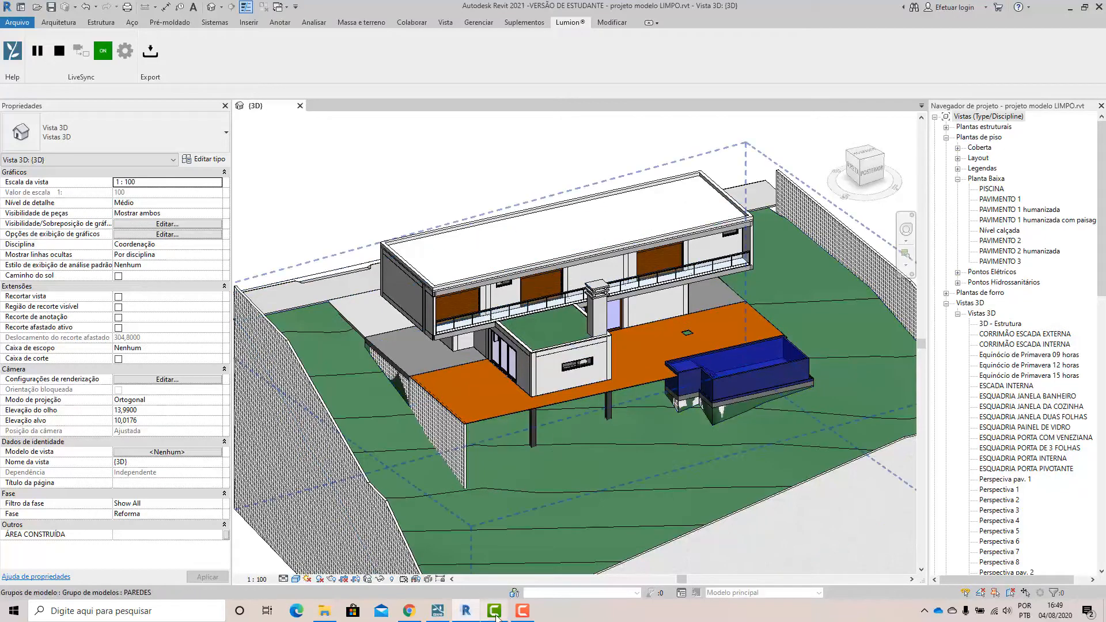
Switch to Lumion and inspect the boundary walls around the lot and the walls below the deck and pool.
mouse_move(444, 615)
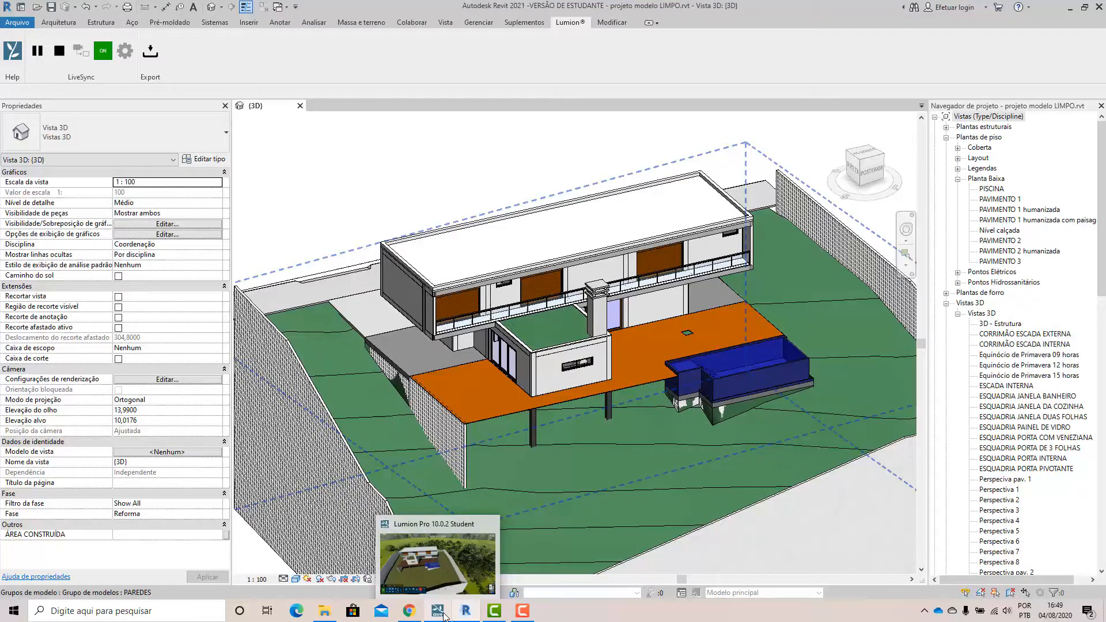
left_click(444, 615)
scroll(608, 384, "down", 3)
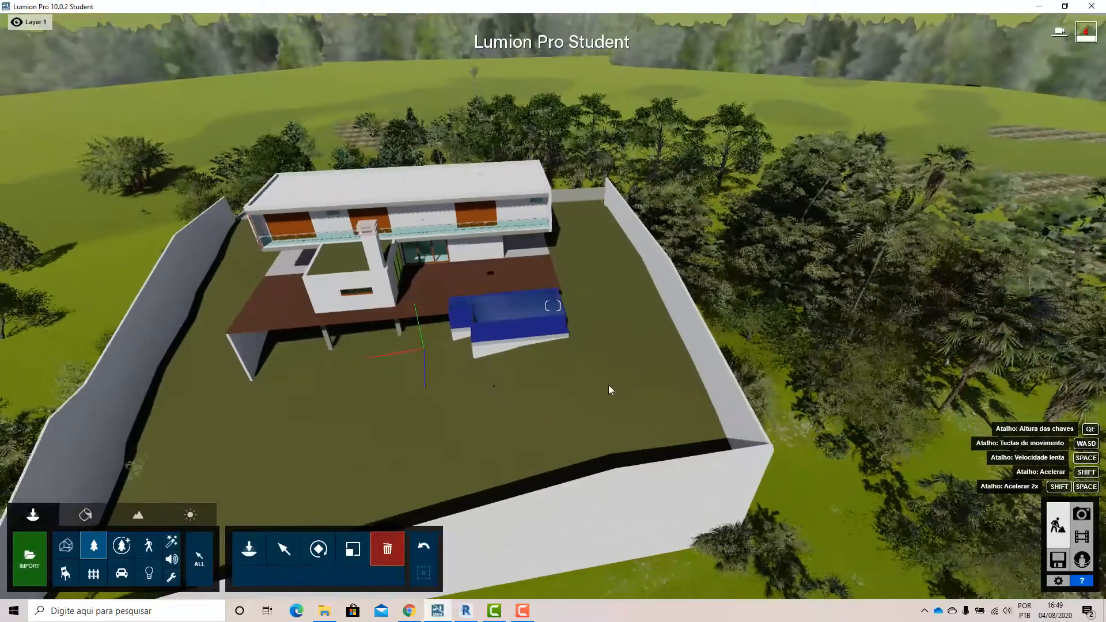
right_click_drag(608, 385, 446, 292)
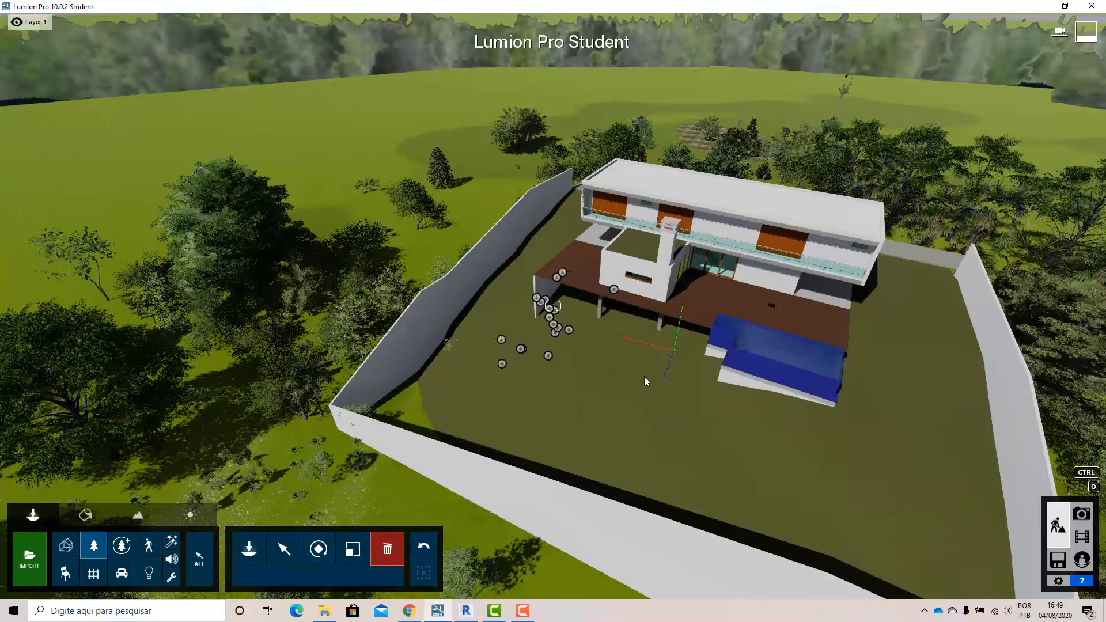
right_click_drag(654, 383, 664, 329)
key("w")
key("e")
key("s")
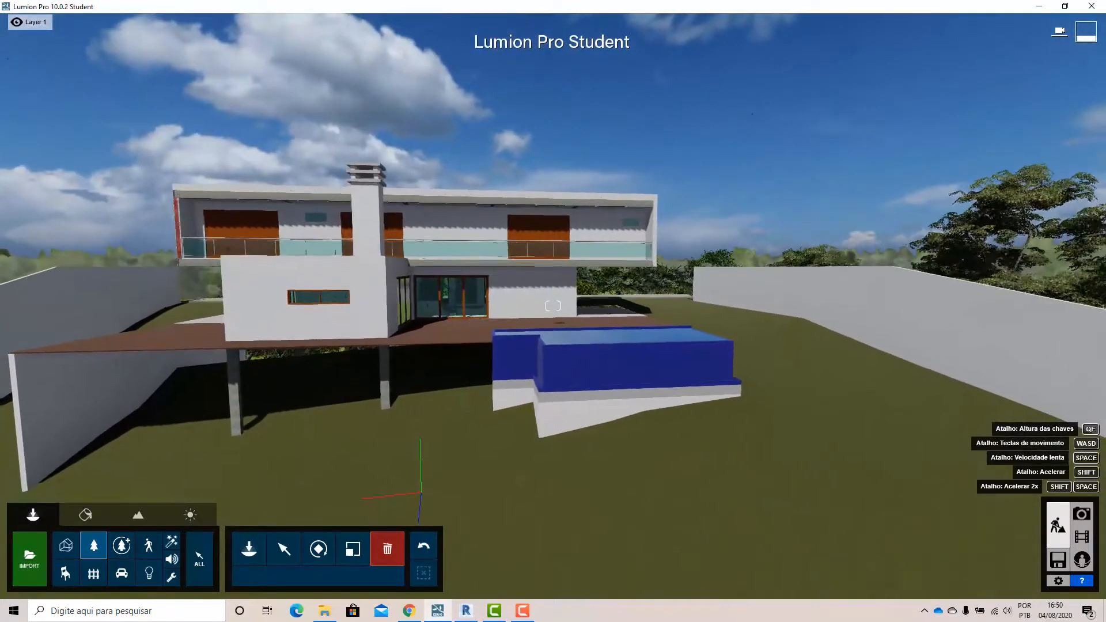
Examine the area under the deck and the sloping side wall from ground level.
right_click_drag(636, 386, 617, 283)
key("e")
right_click_drag(562, 412, 518, 406)
left_click(155, 466, "ctrl")
left_click(231, 386, "ctrl")
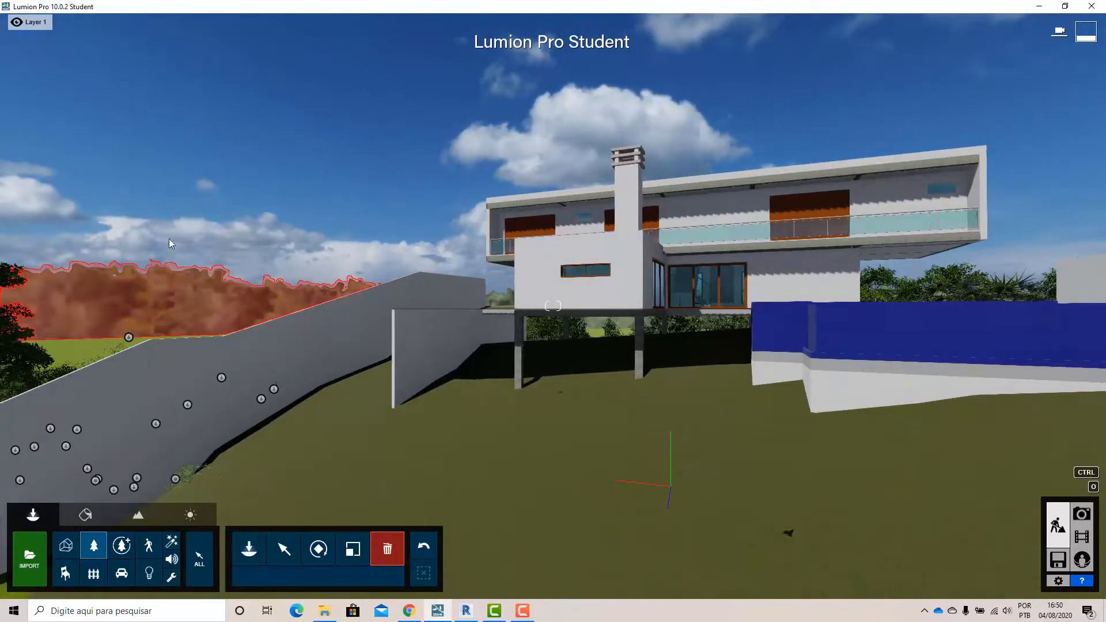
right_click_drag(547, 314, 631, 344)
key("w")
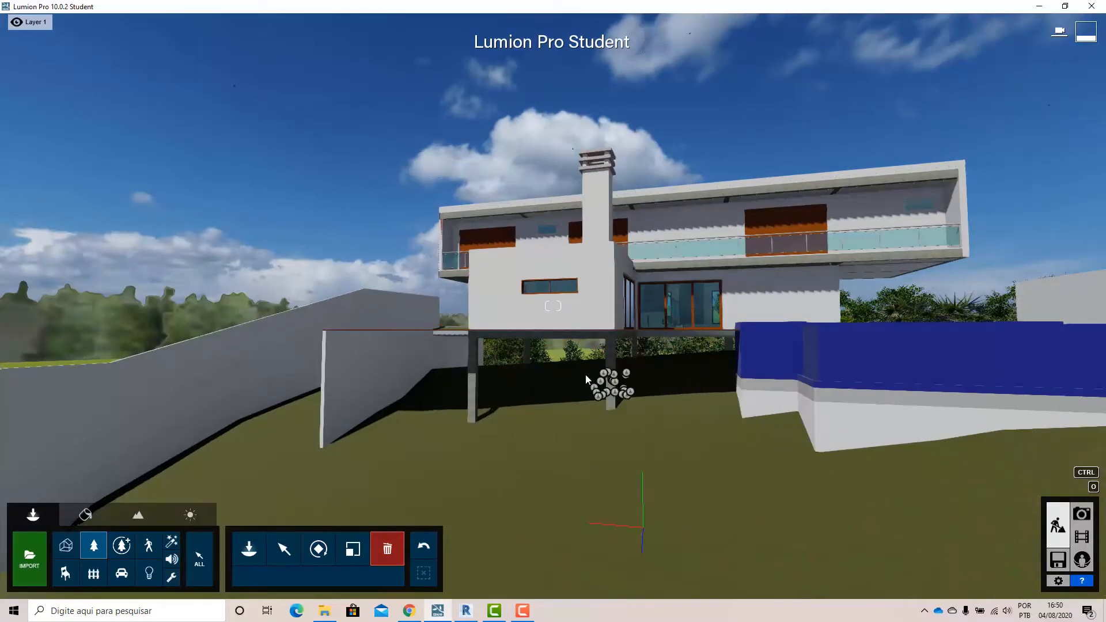
right_click_drag(552, 305, 426, 306)
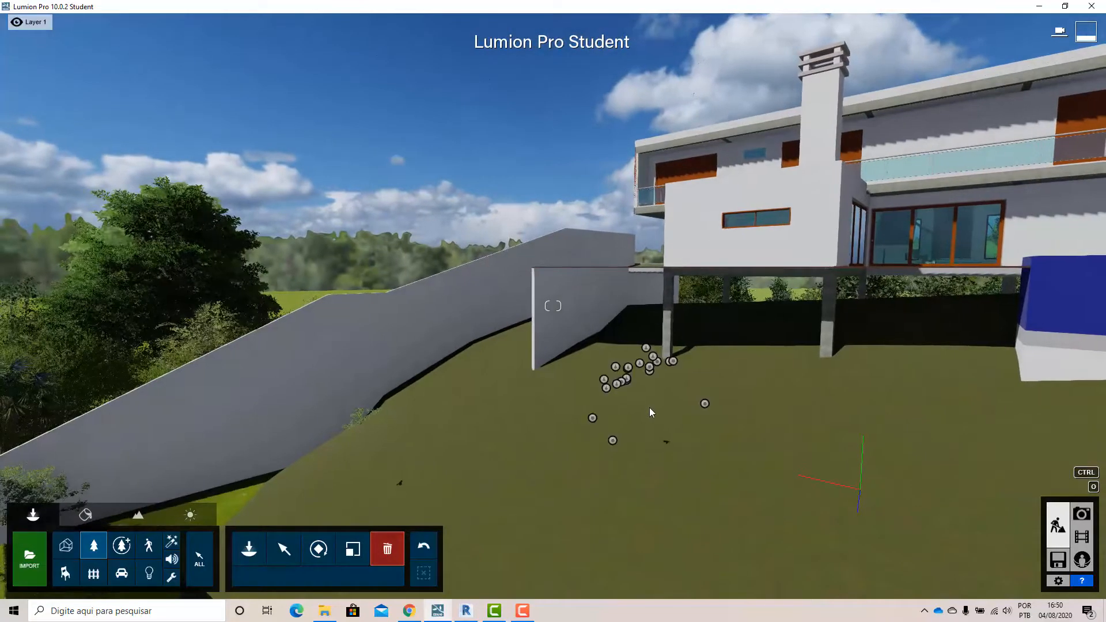
key("s")
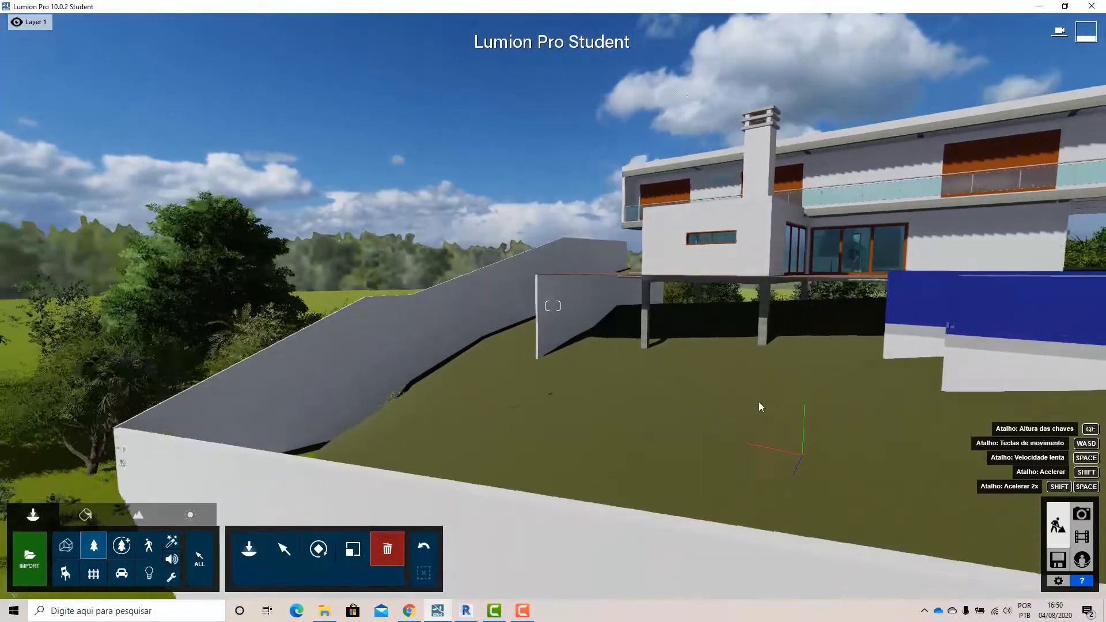
right_click_drag(744, 327, 782, 344)
key("s")
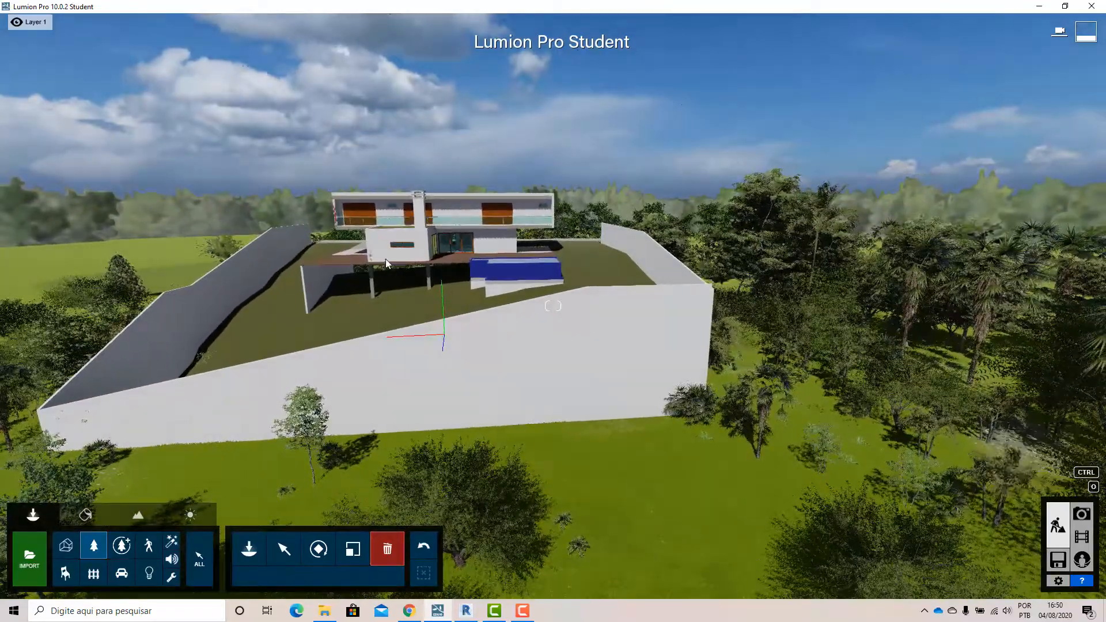
Check the house, pool and sloping lot within its boundary walls from the lower end of the site.
right_click_drag(413, 277, 297, 201)
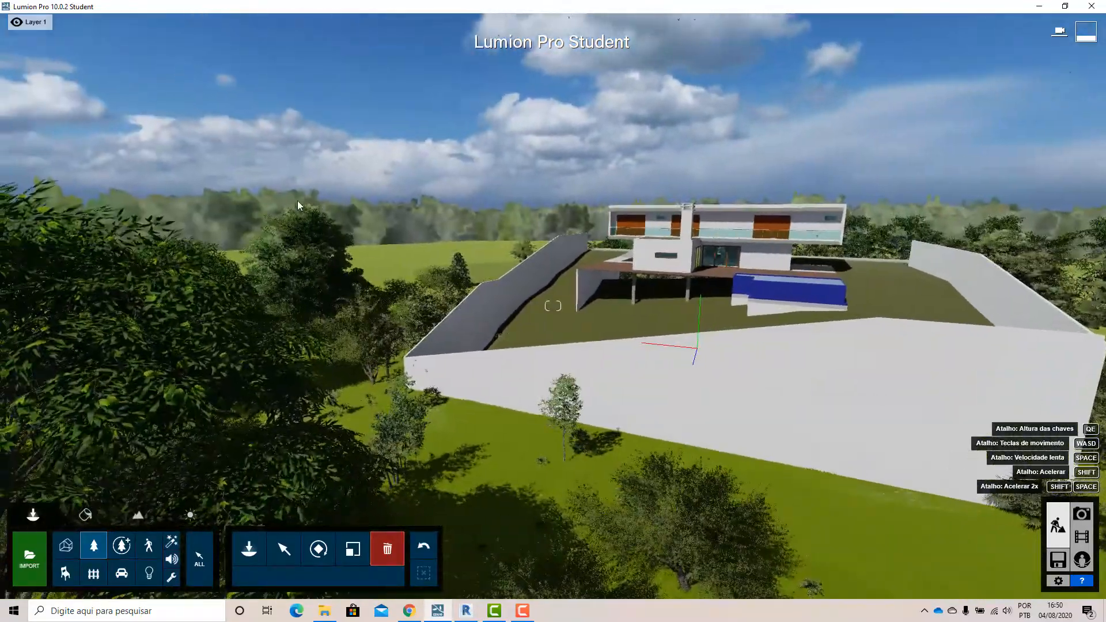
key("w")
right_click_drag(404, 312, 393, 267)
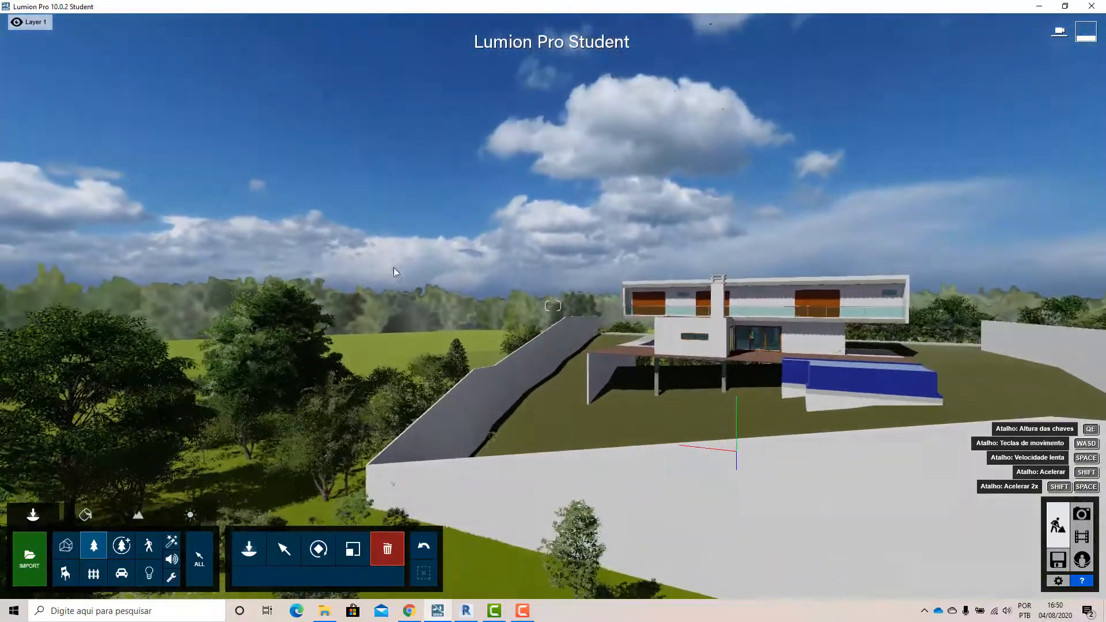
key("w")
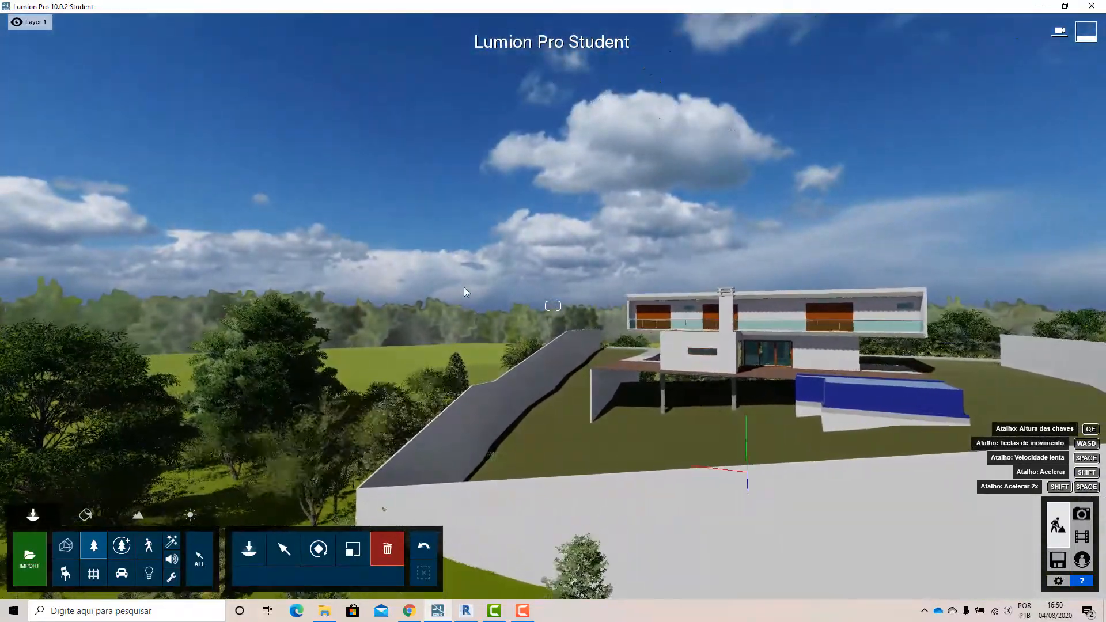
key("w")
right_click_drag(500, 319, 576, 358)
right_click_drag(397, 380, 437, 386)
key("w")
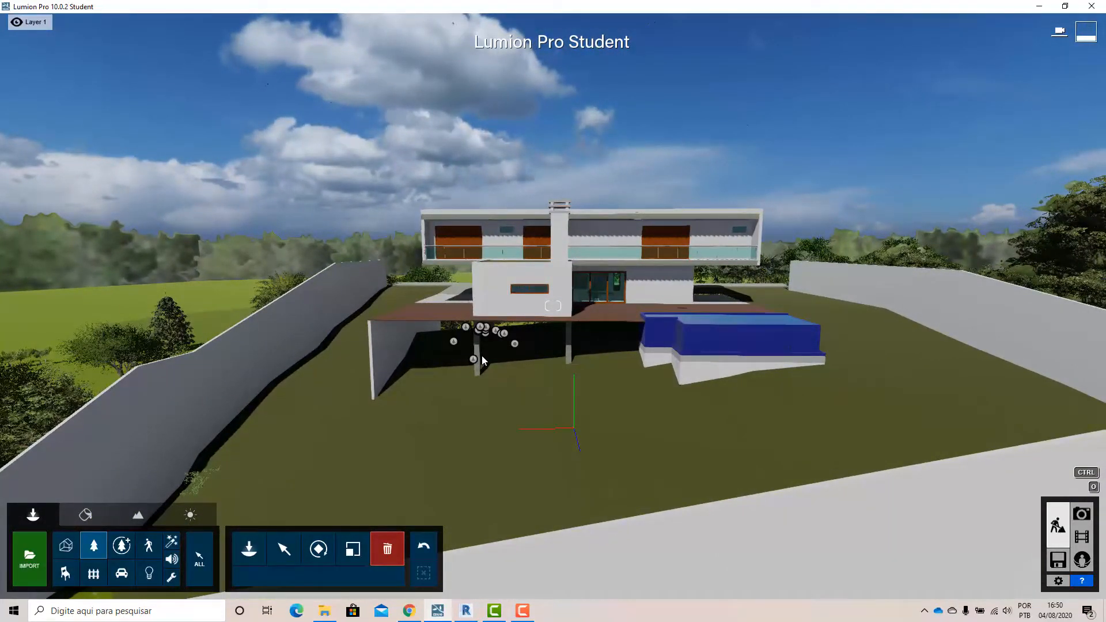
right_click_drag(596, 387, 554, 411)
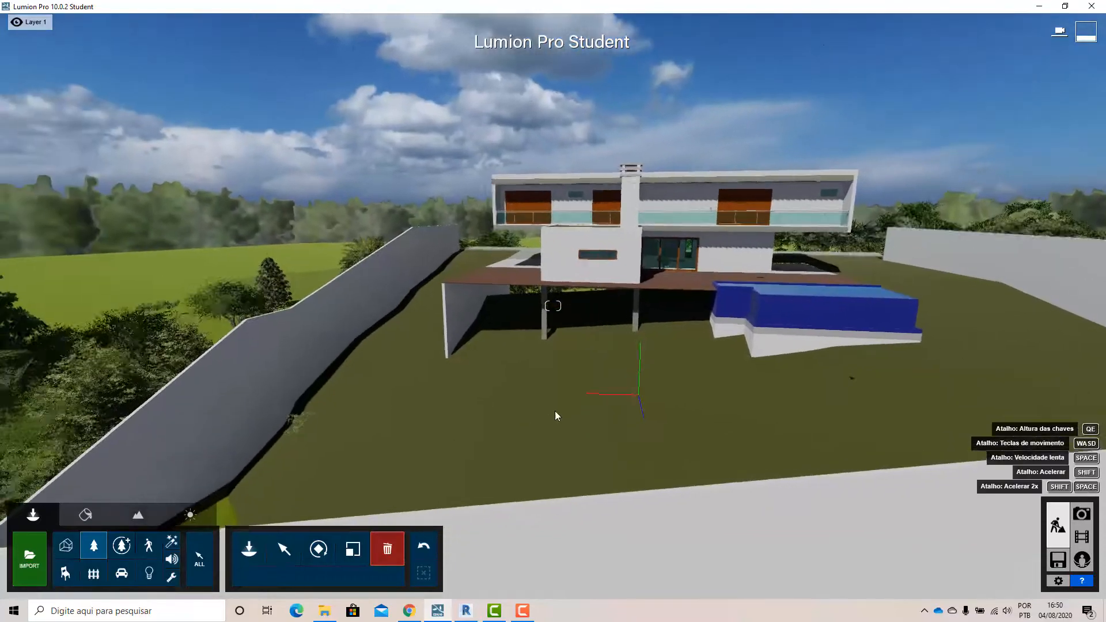
key("s")
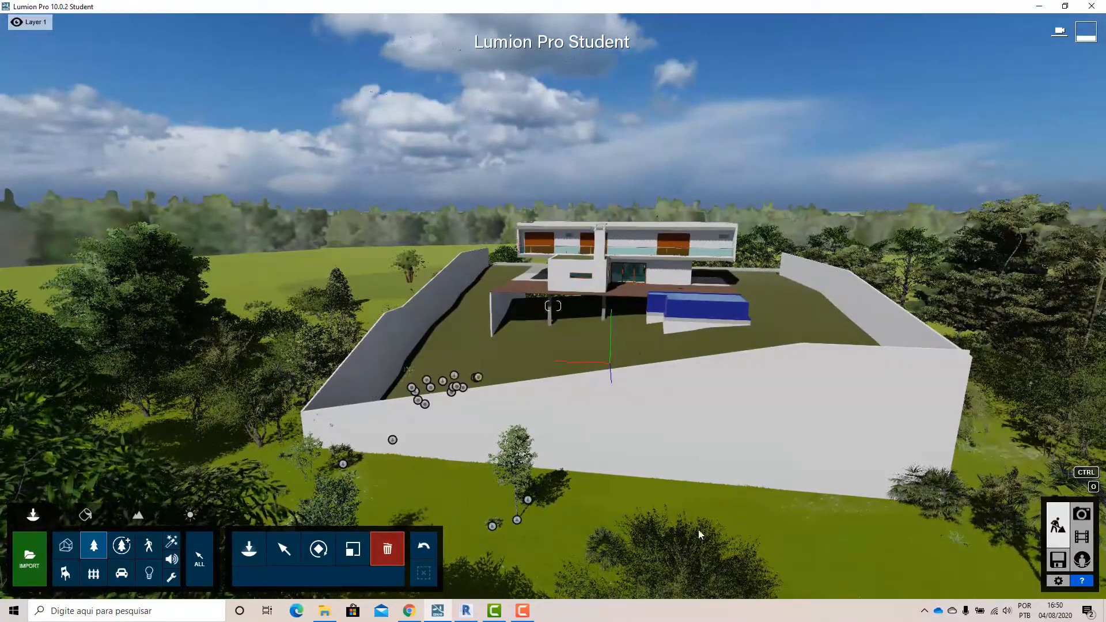
Inspect the grass at the outer foot of the lower boundary wall and the overall site beyond it.
right_click_drag(547, 409, 818, 288)
key("w")
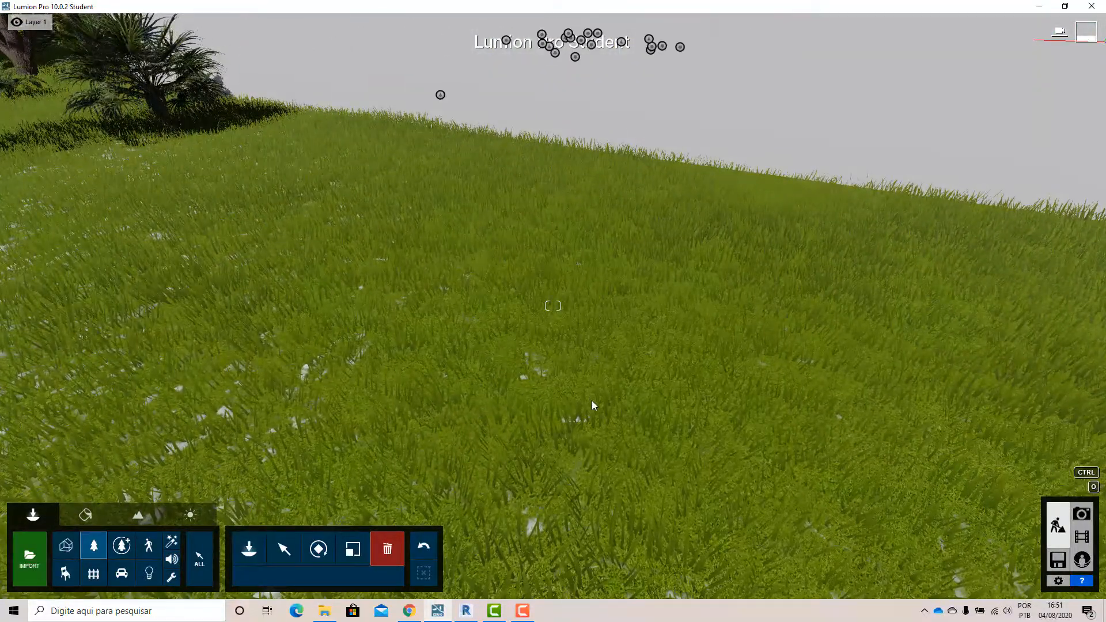
key("s")
key("s")
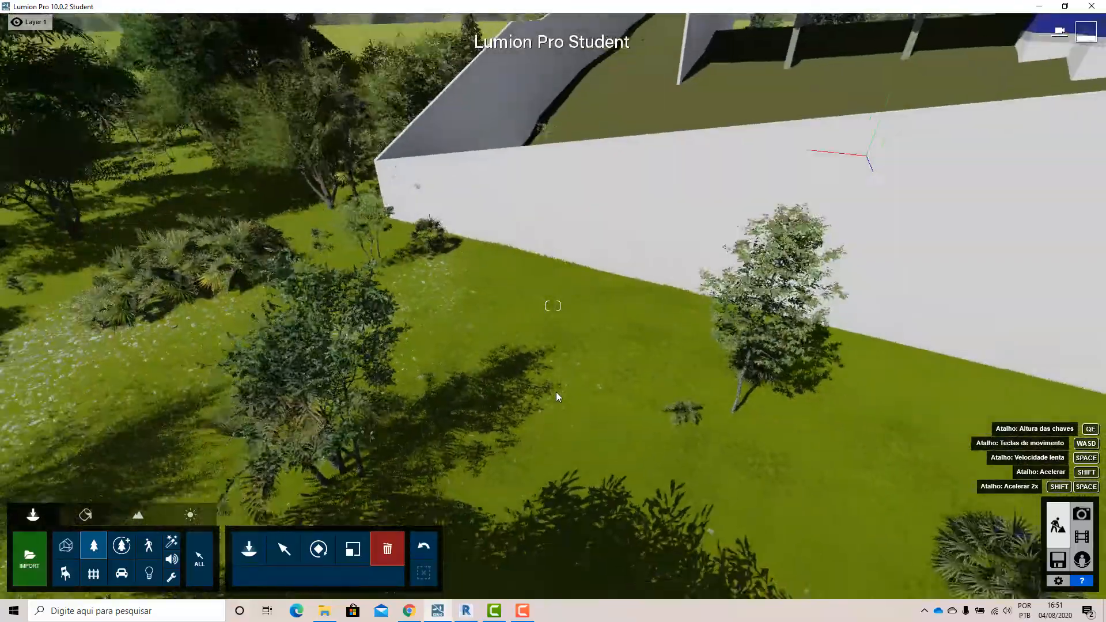
key("s")
right_click_drag(427, 447, 522, 394)
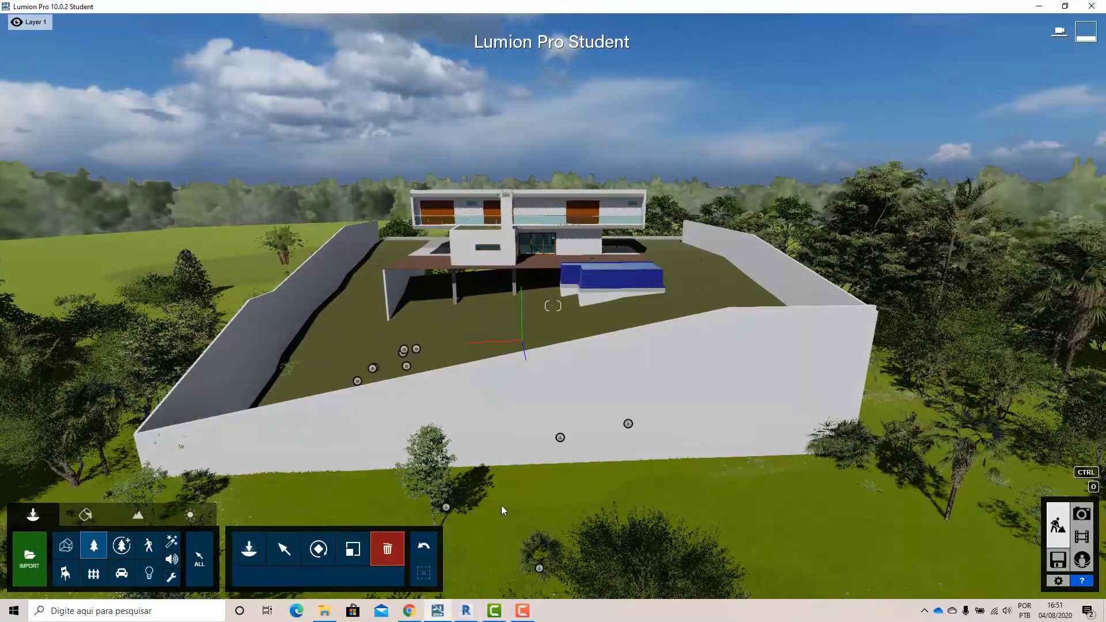
Examine the house lot, the outer face of the lower boundary wall and the vegetation around its low corner.
right_click_drag(489, 519, 499, 467)
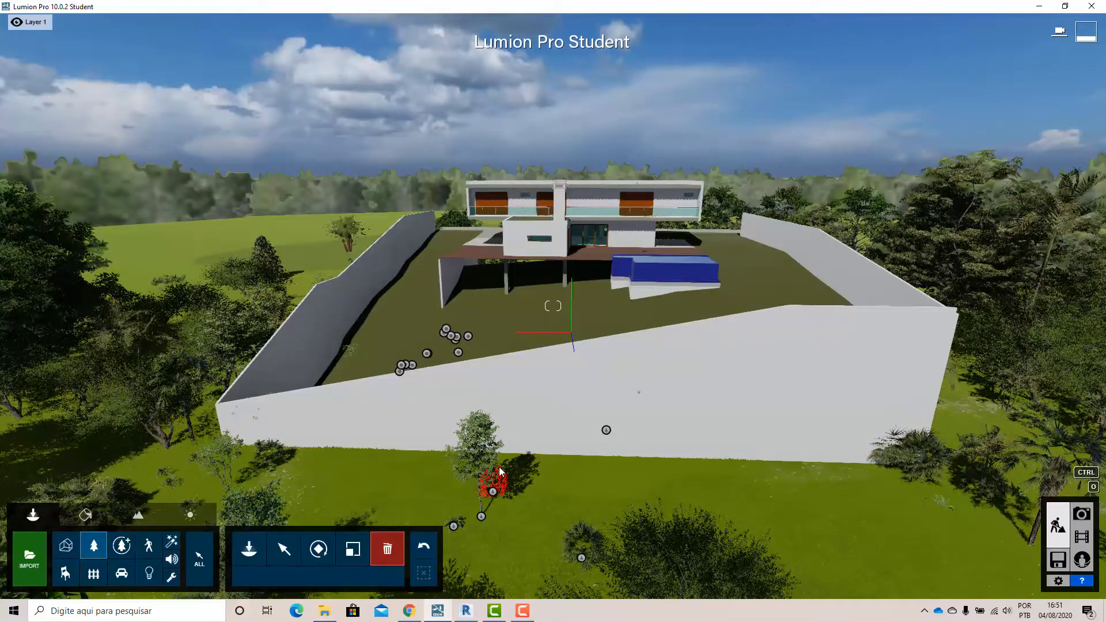
right_click_drag(389, 424, 389, 424)
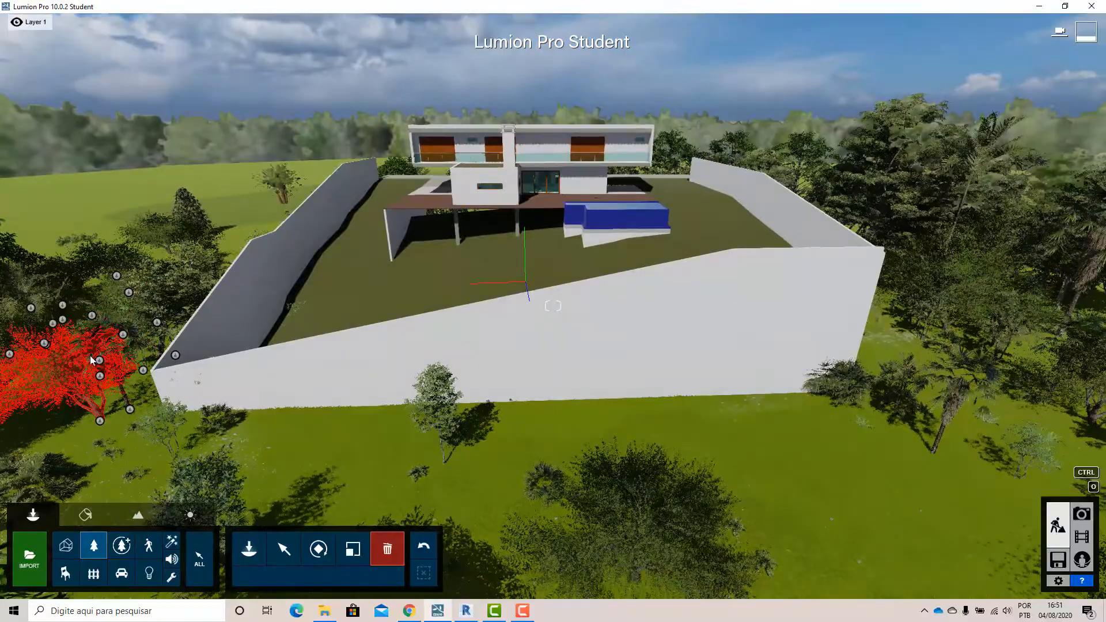
right_click_drag(91, 360, 410, 371)
key("q")
key("s")
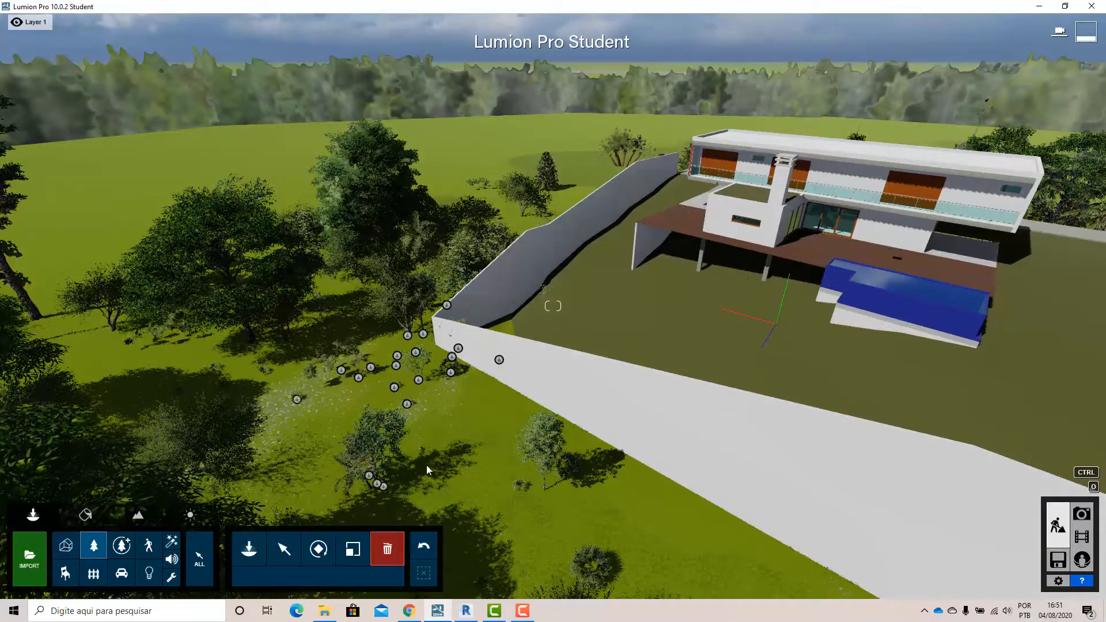
key("w")
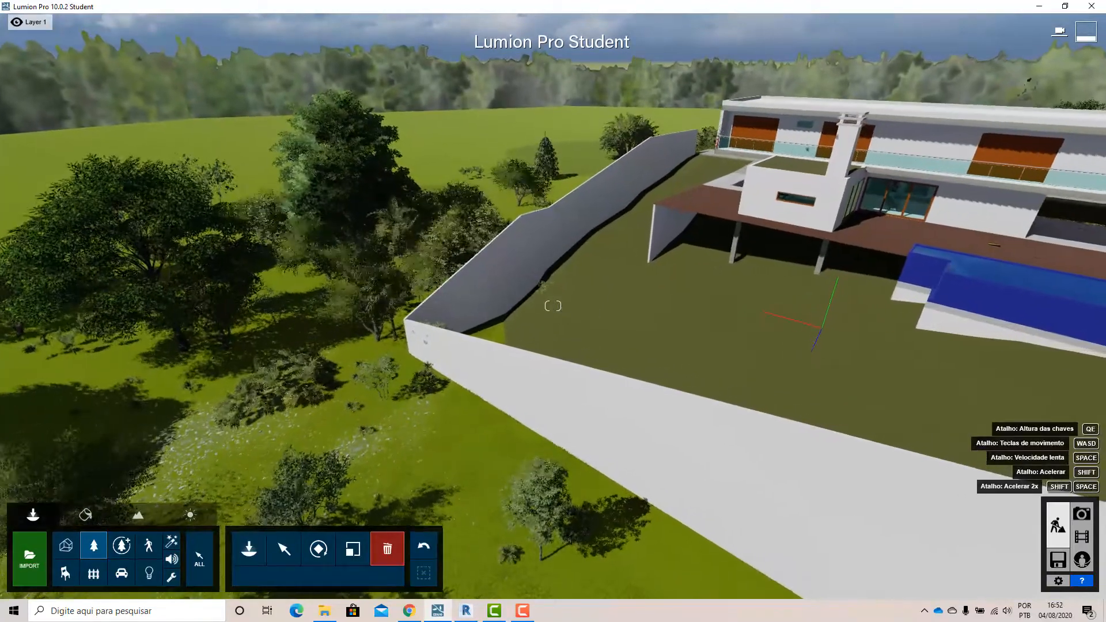
right_click_drag(450, 439, 409, 443)
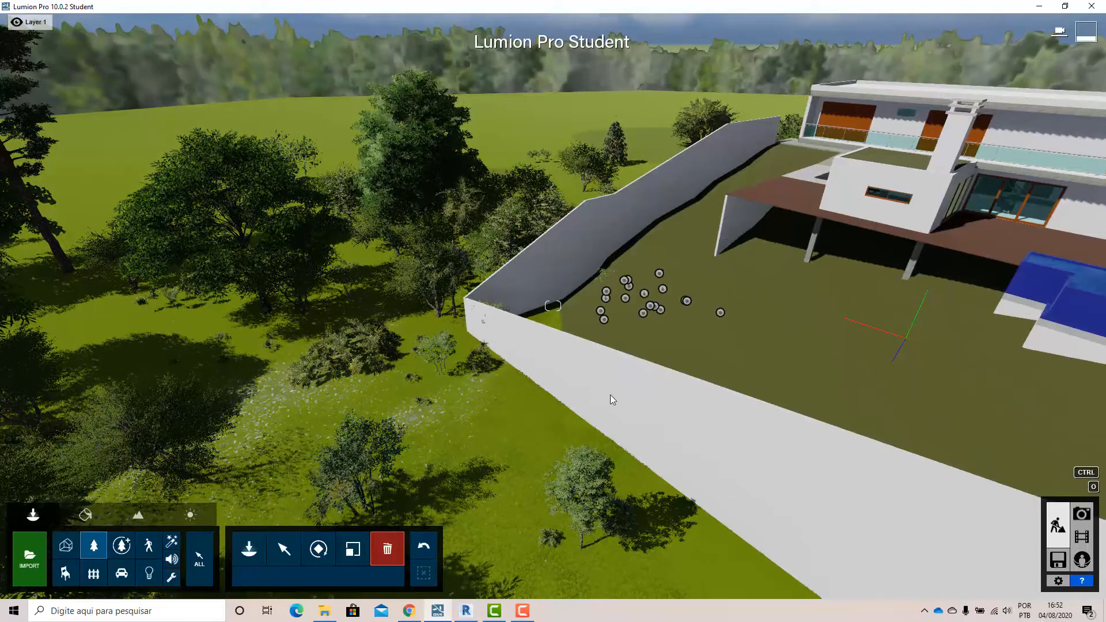
key("s")
right_click_drag(568, 411, 567, 413)
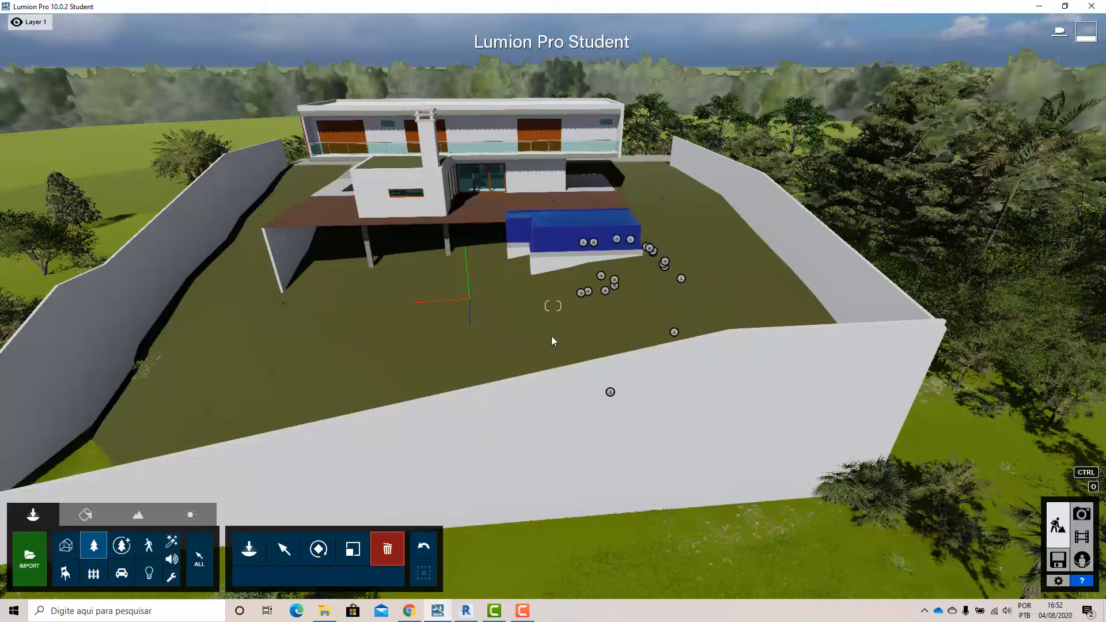
Inspect the grass gap between the terrain and the walls at the lot's low corner, comparing it with the whole site.
right_click_drag(551, 326, 410, 419)
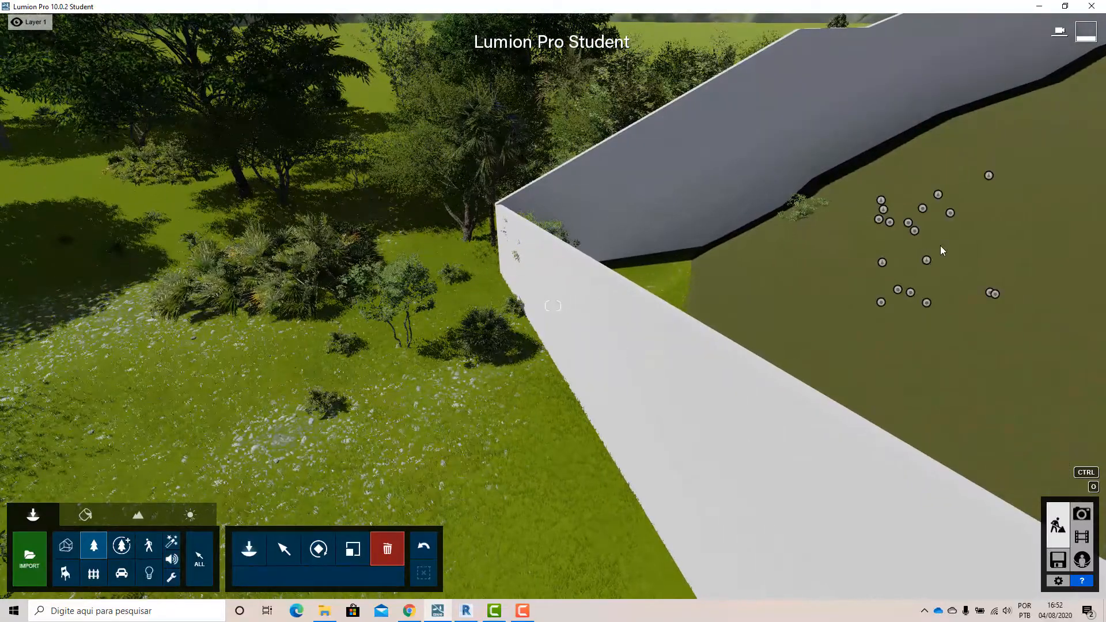
left_click_drag(940, 251, 694, 416)
key("s")
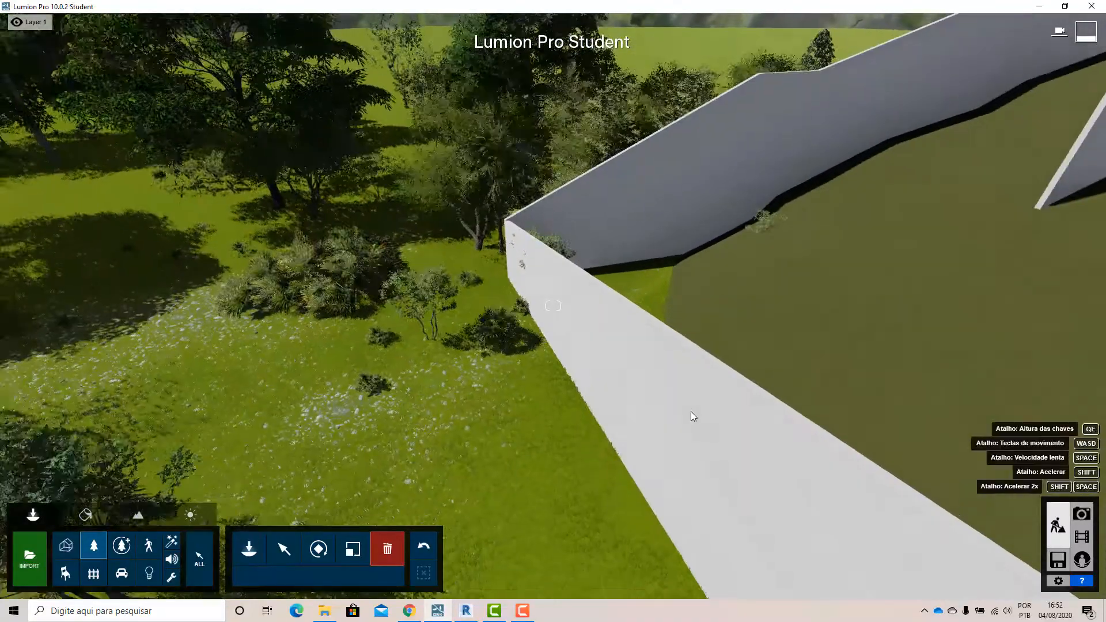
key("s")
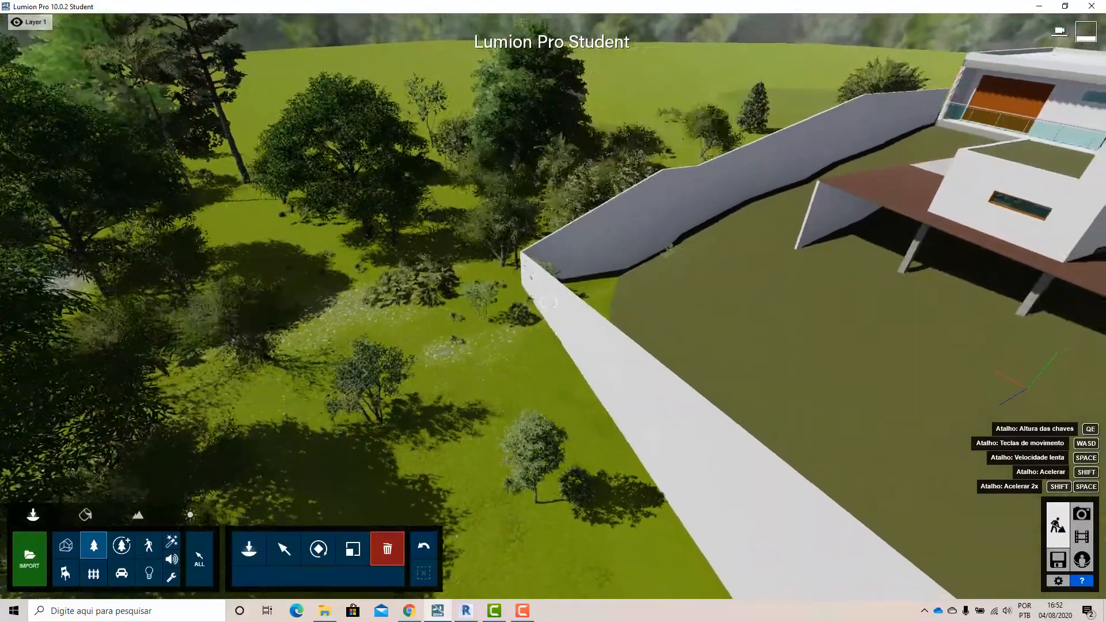
right_click_drag(640, 423, 658, 371)
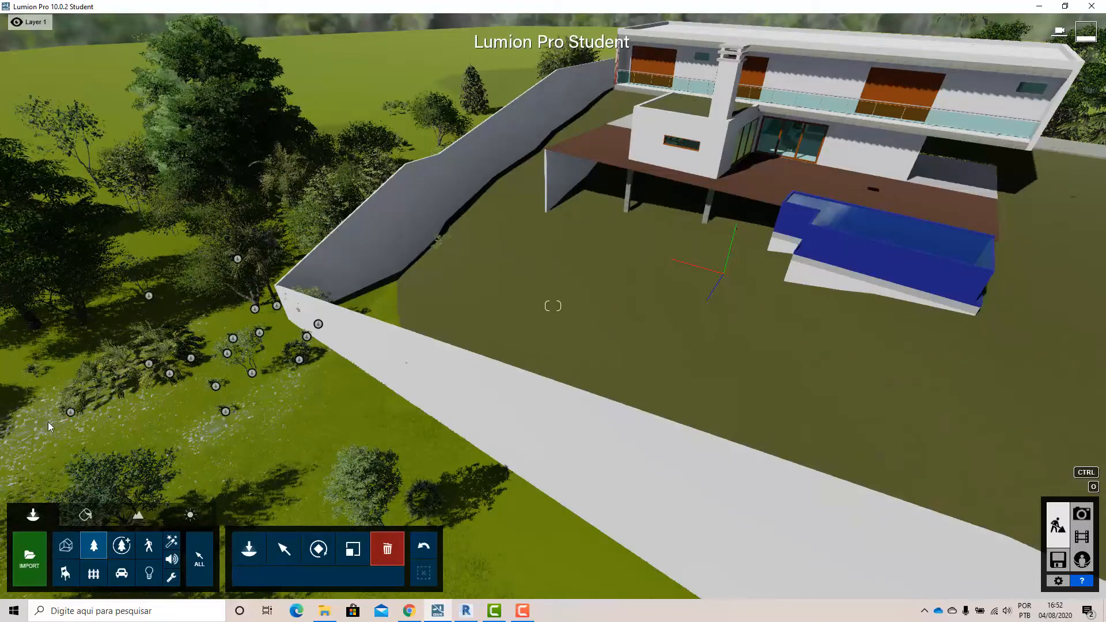
right_click_drag(278, 416, 449, 415)
scroll(329, 336, "down", 4)
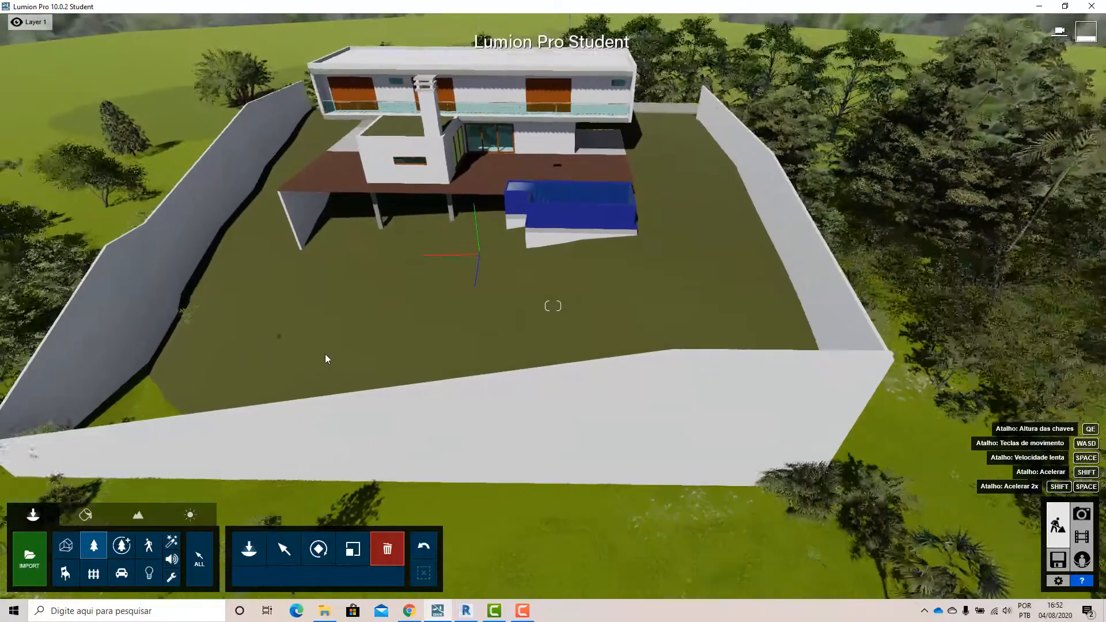
right_click_drag(325, 356, 190, 356)
right_click_drag(316, 376, 310, 362)
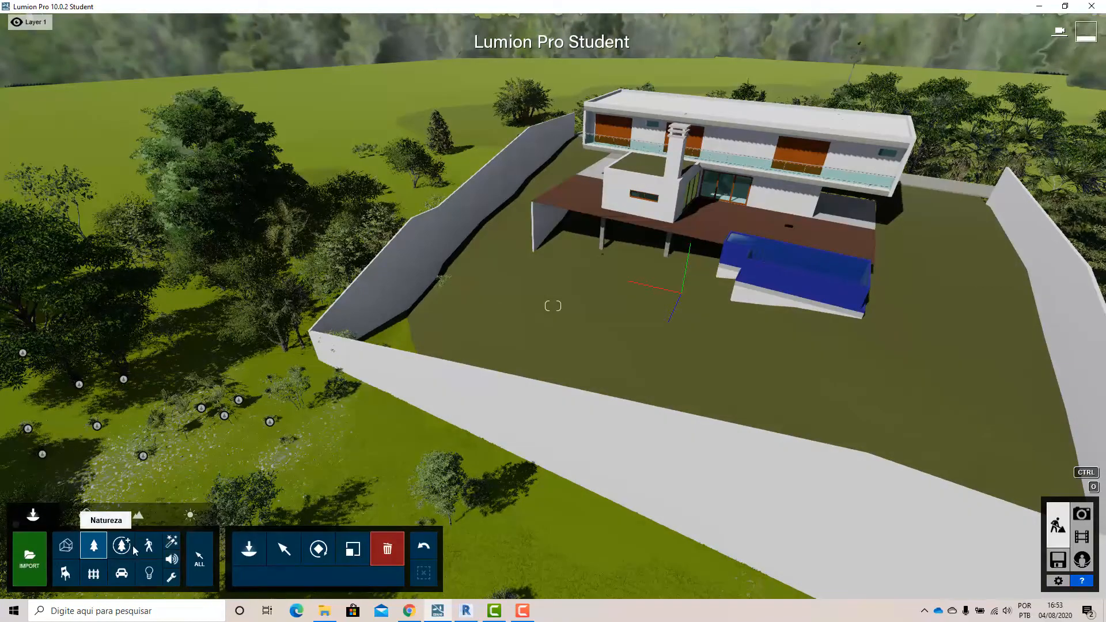
Open the landscape grass settings with the ground outside the lower boundary wall in view.
left_click(95, 544)
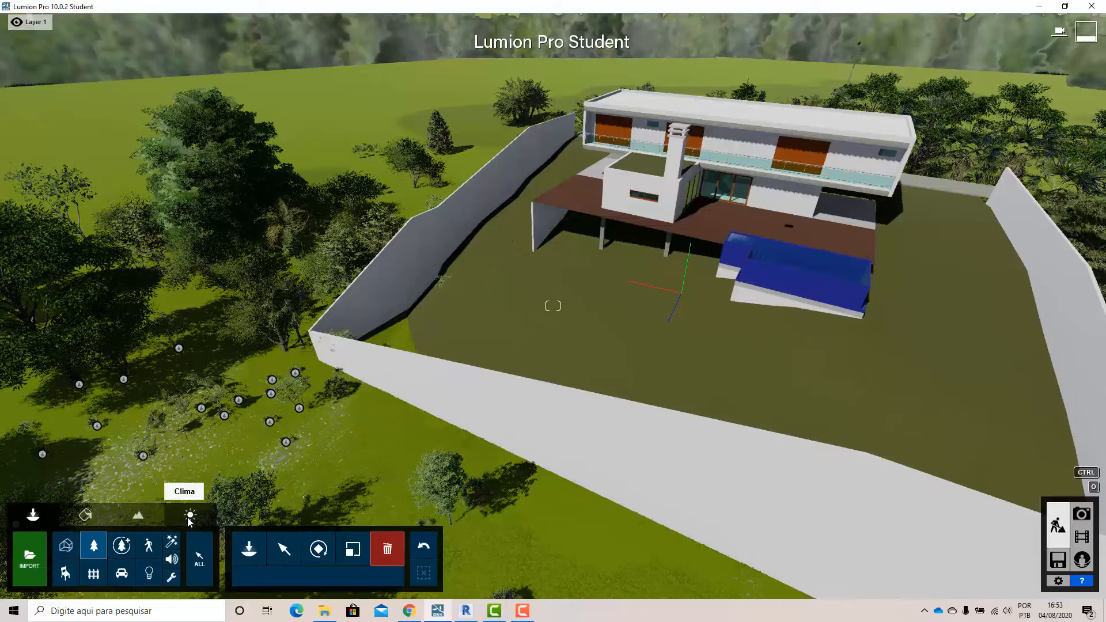
left_click(136, 519)
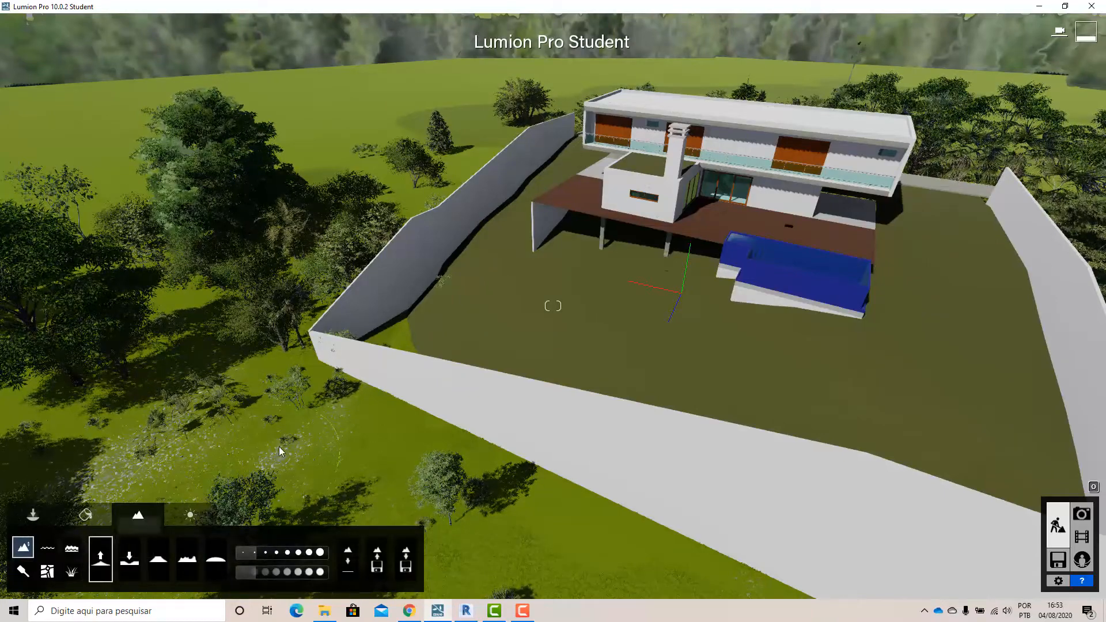
mouse_move(278, 447)
right_mouse_down()
mouse_move(237, 460)
mouse_move(278, 381)
mouse_move(277, 390)
mouse_move(320, 369)
right_mouse_up()
key("w")
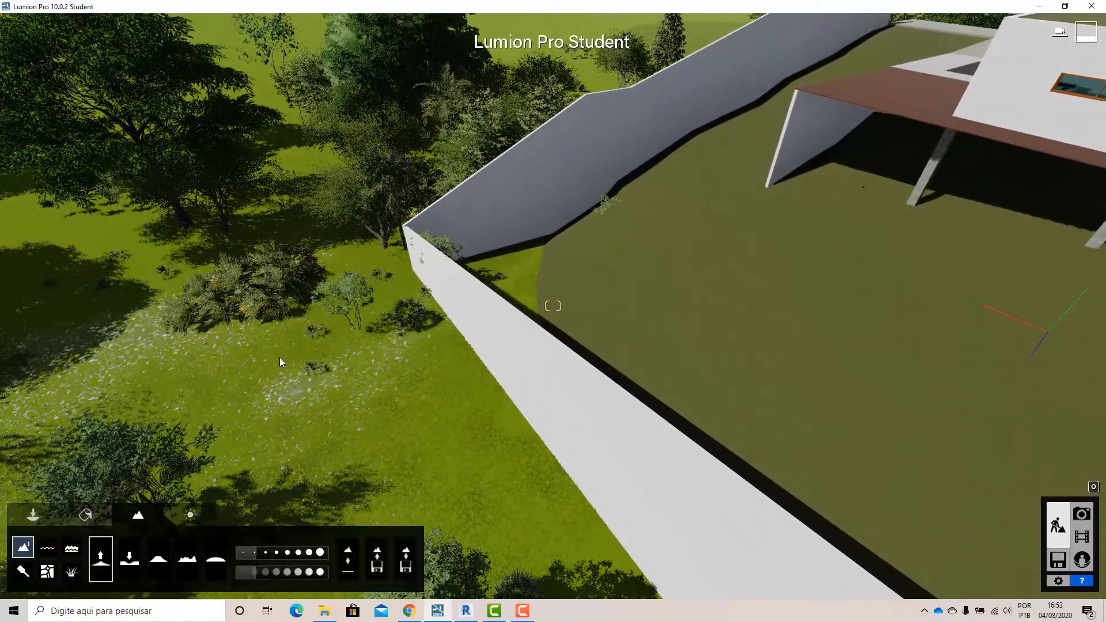
right_click_drag(273, 423, 175, 485)
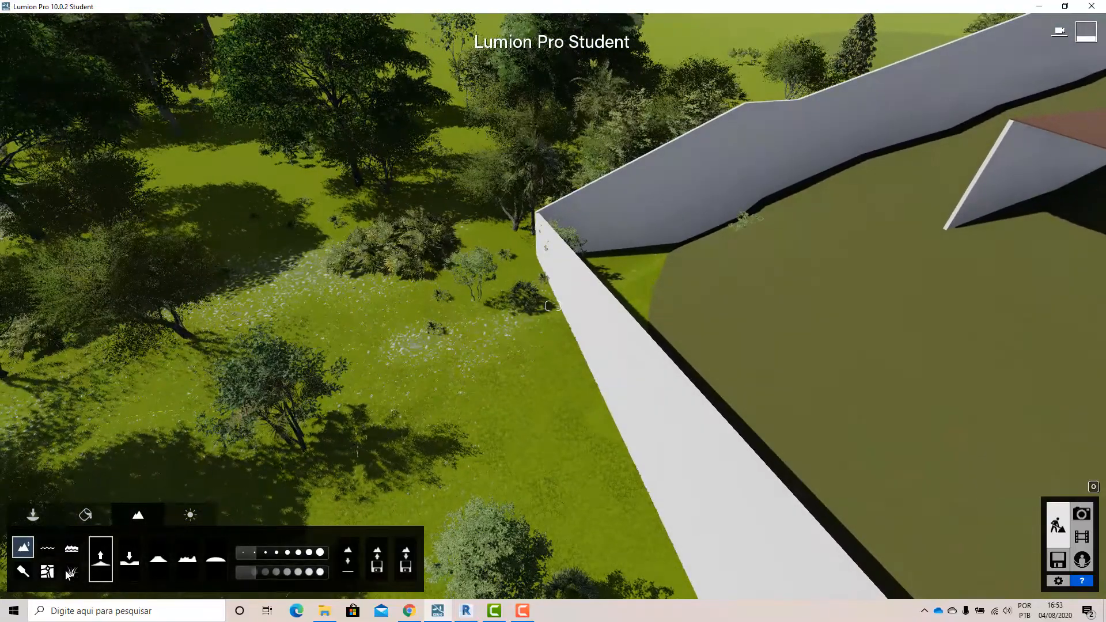
left_click(70, 572)
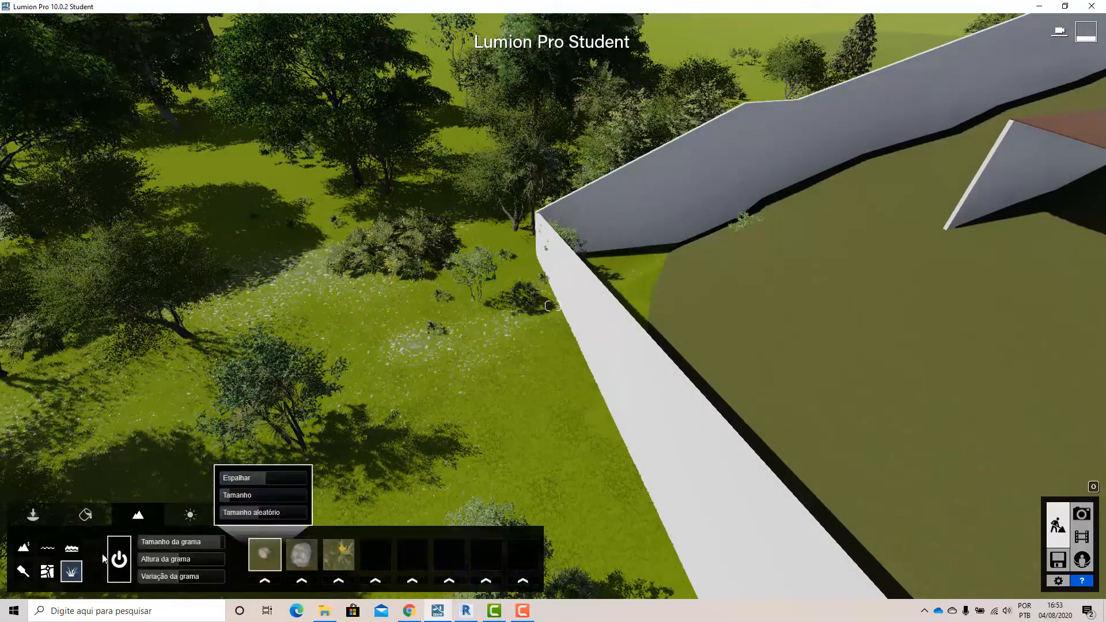
Switch the landscape grass off and back on to compare the ground beside the lower boundary wall.
right_click_drag(481, 455, 385, 403)
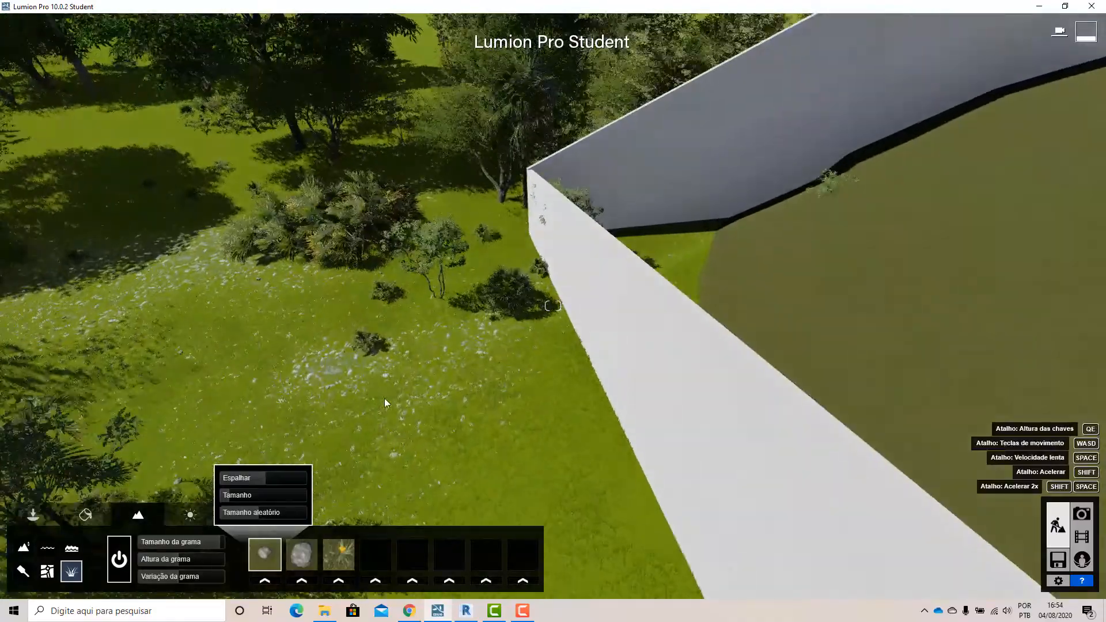
scroll(384, 403, "up", 3)
right_click_drag(509, 276, 301, 348)
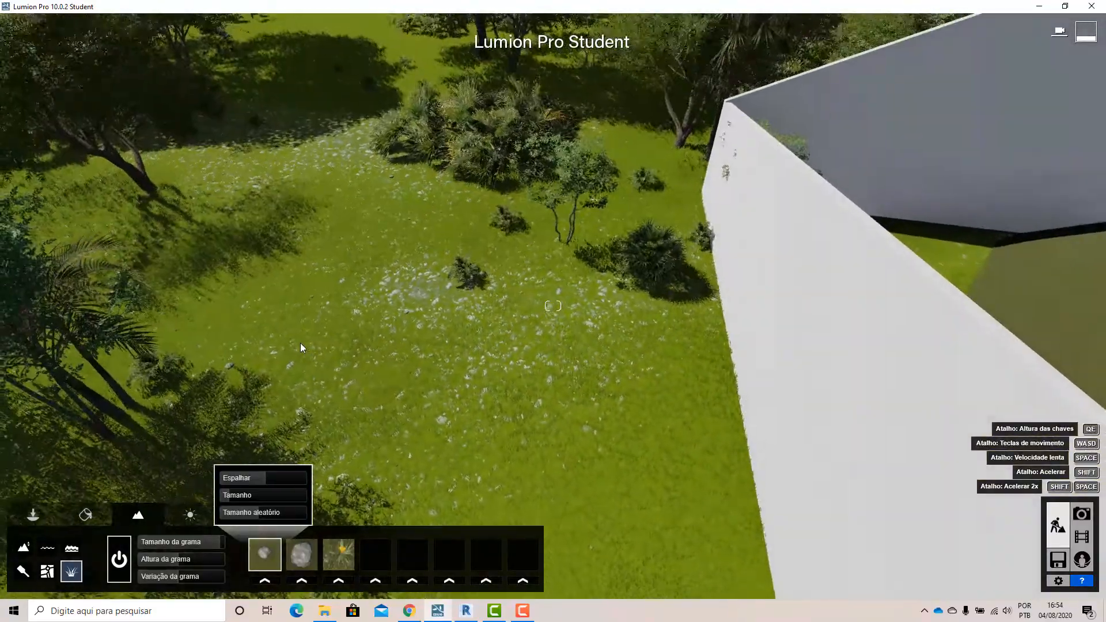
key("w")
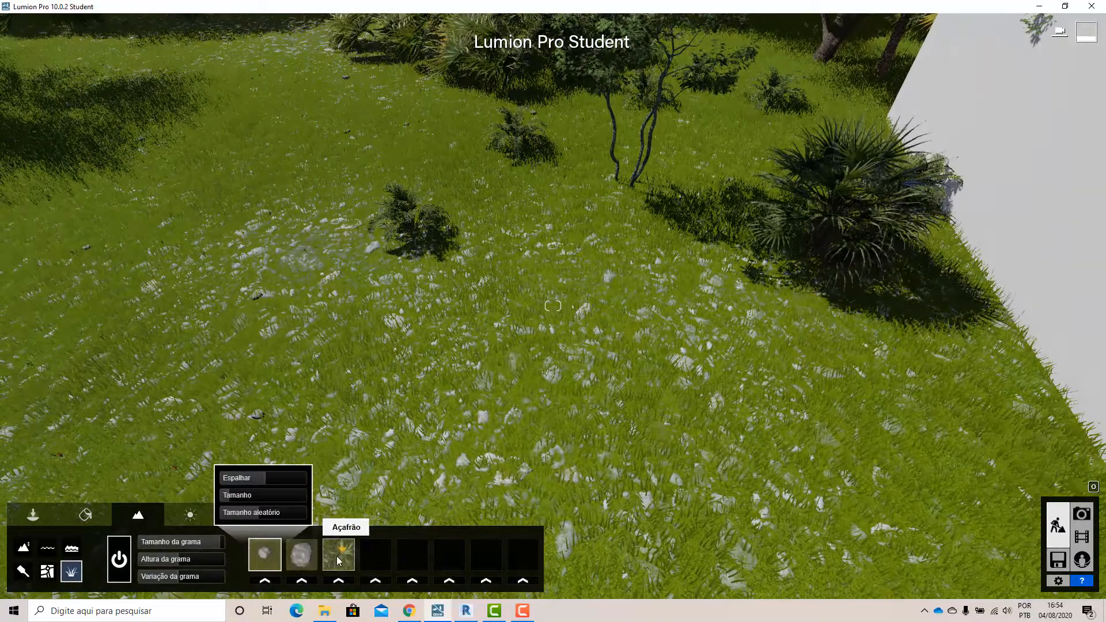
left_click(120, 560)
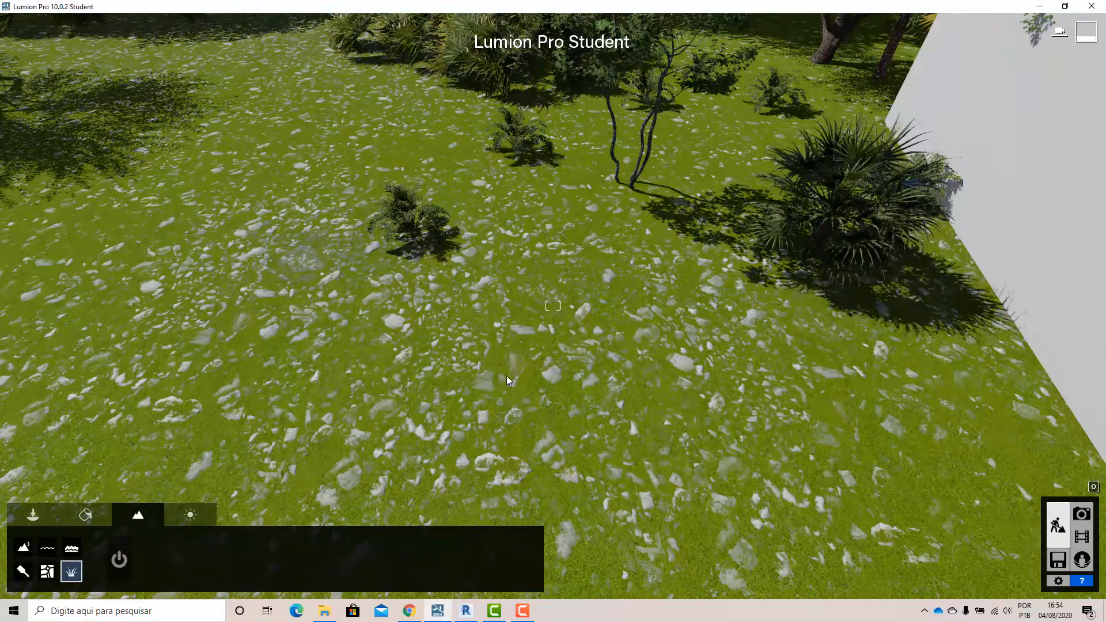
scroll(507, 368, "down", 2)
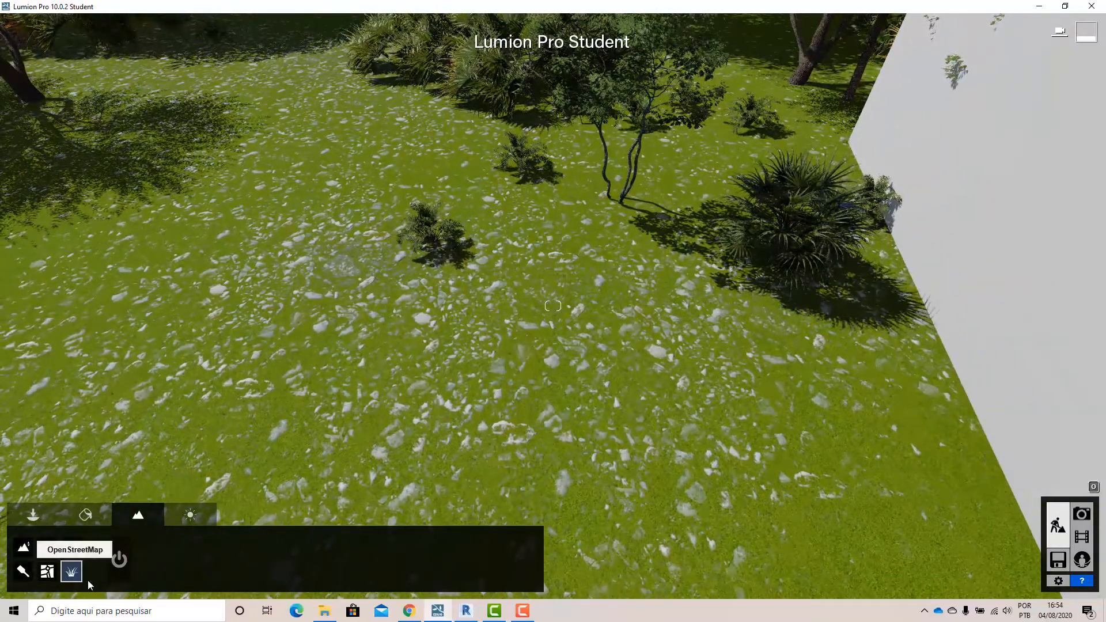
left_click(119, 559)
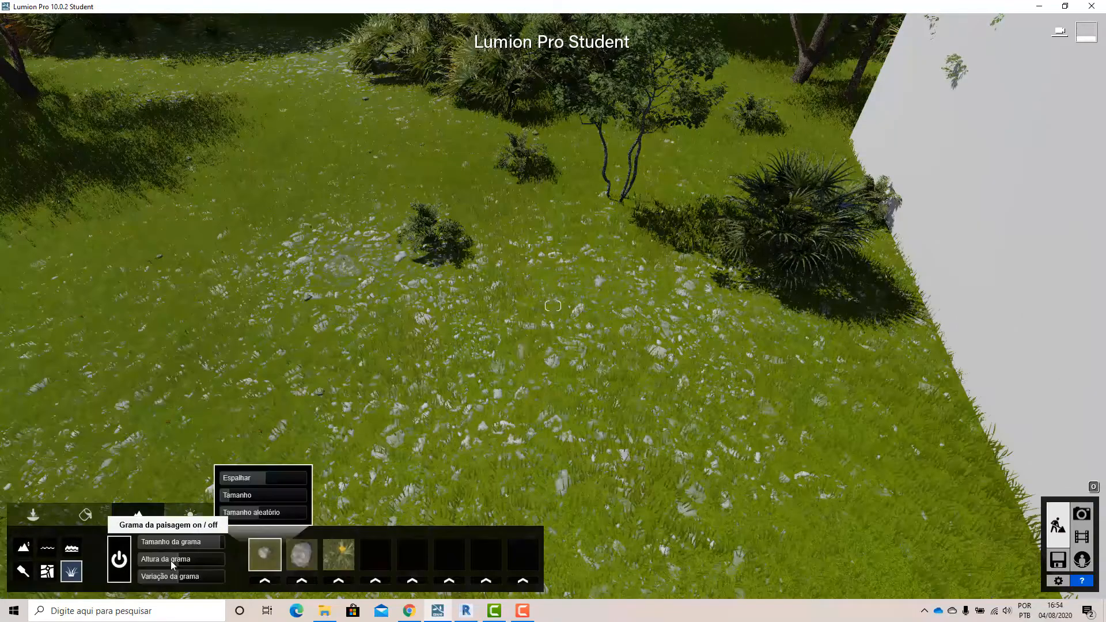
Set the landscape grass height to 1.8 and slightly reduce the grass variation.
left_click_drag(171, 561, 199, 558)
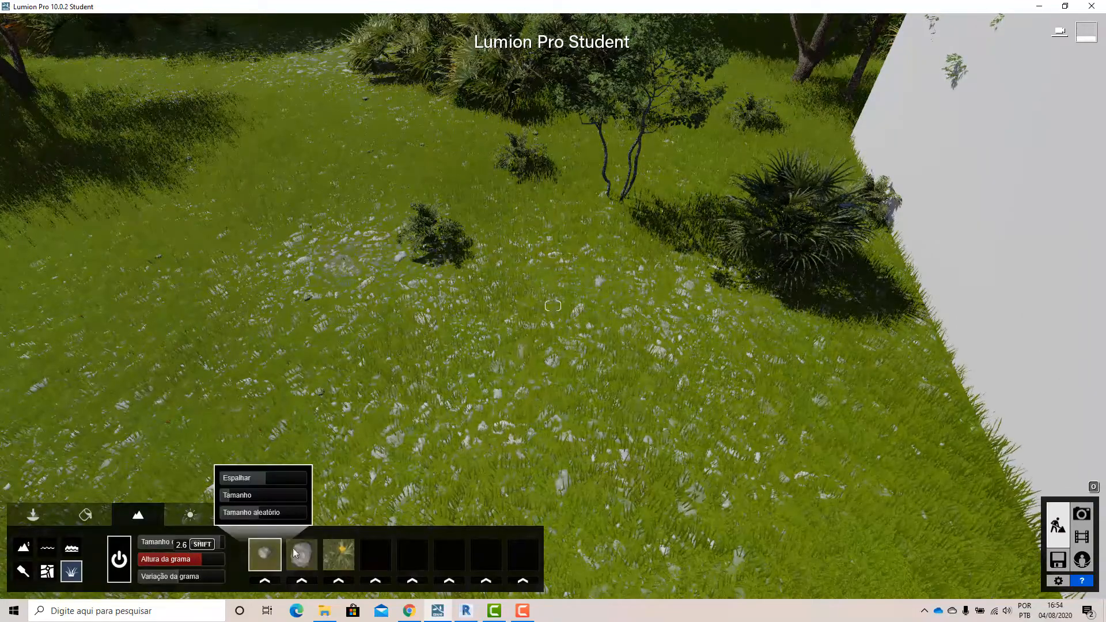
left_click_drag(293, 548, 343, 544)
left_click(185, 557)
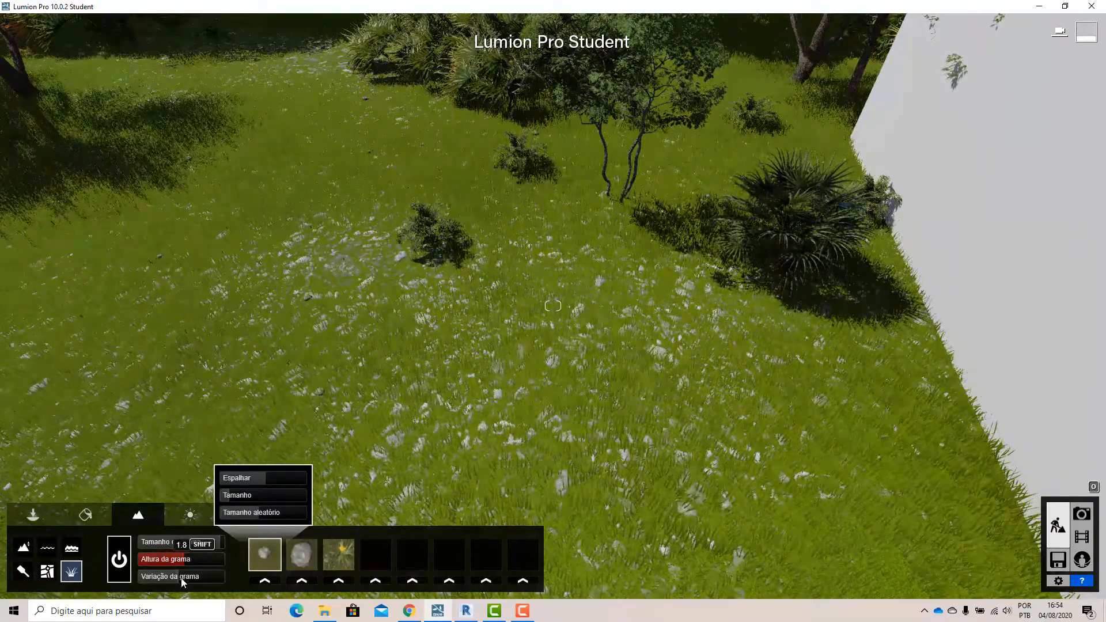
left_click_drag(197, 577, 170, 574)
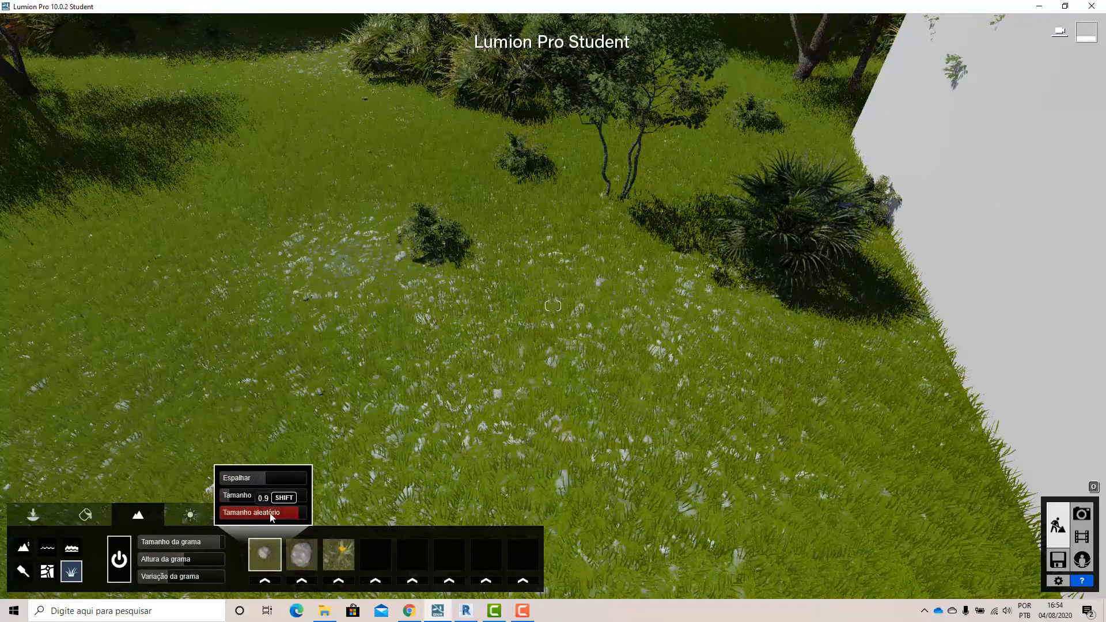
Open the grass material of the terrain inside the boundary walls for editing.
scroll(430, 389, "down", 2)
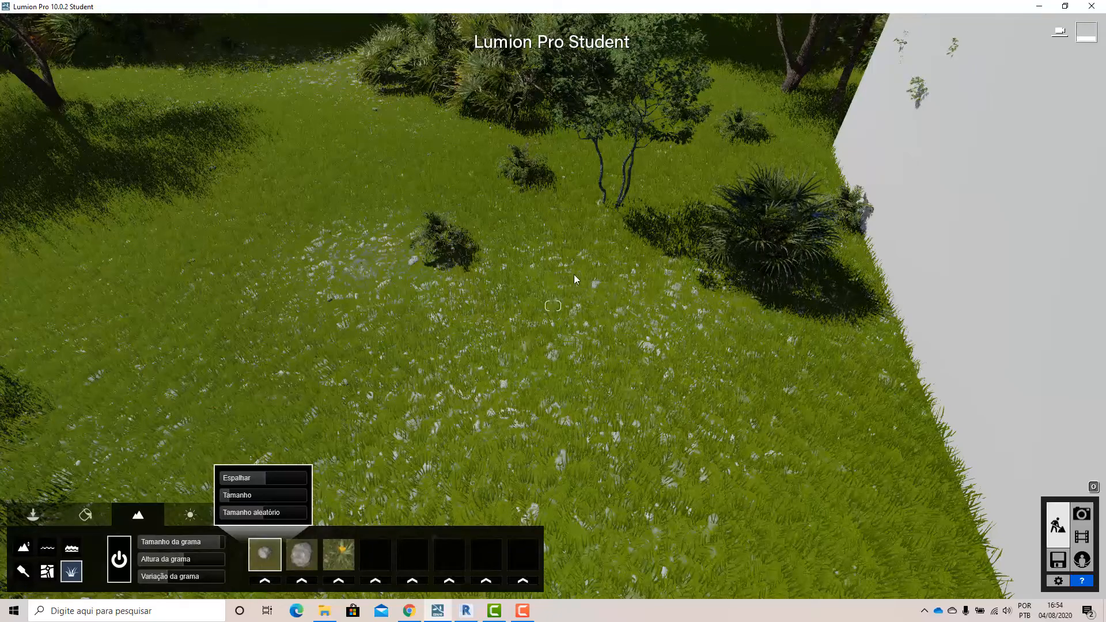
scroll(564, 326, "down", 3)
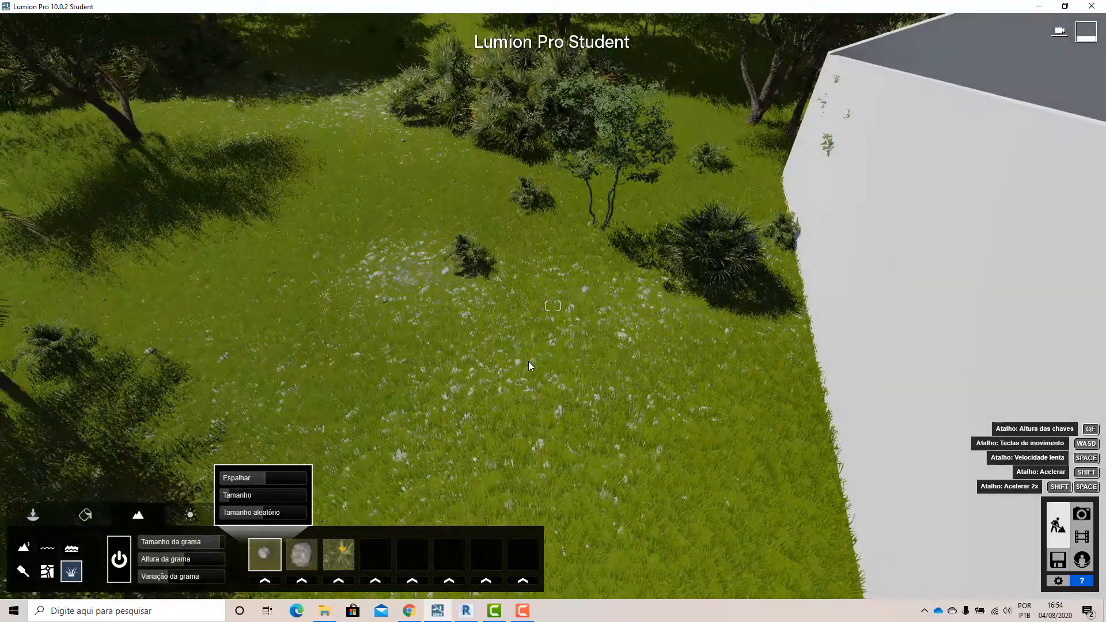
scroll(528, 361, "down", 3)
mouse_move(456, 370)
right_mouse_down()
mouse_move(513, 388)
mouse_move(622, 383)
mouse_move(444, 363)
mouse_move(432, 352)
mouse_move(458, 374)
right_mouse_up()
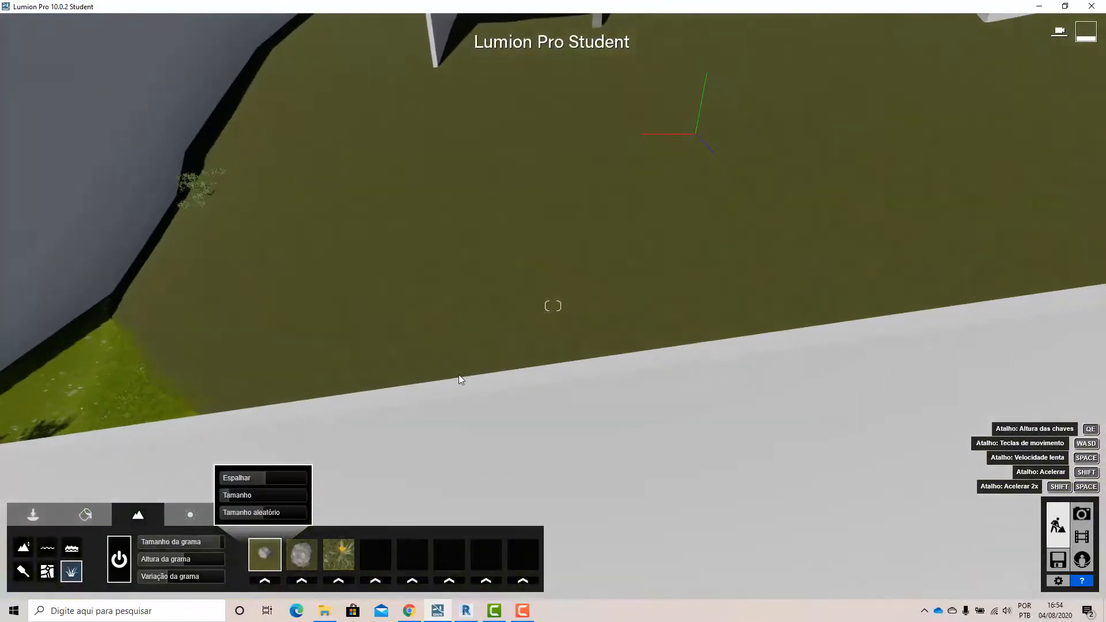
scroll(458, 380, "down", 5)
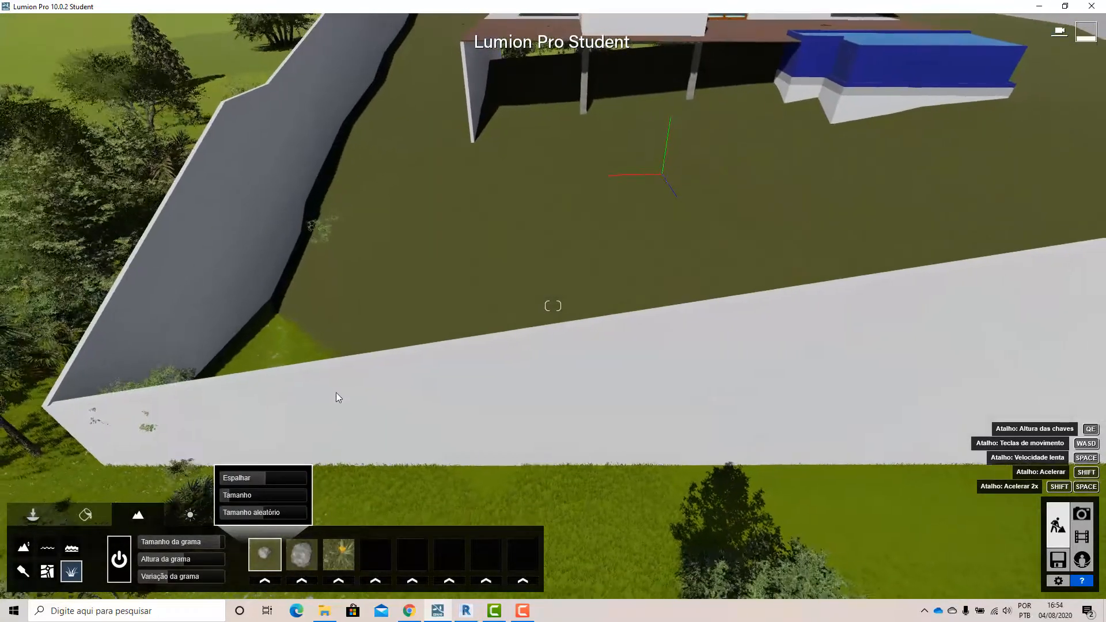
scroll(337, 394, "down", 5)
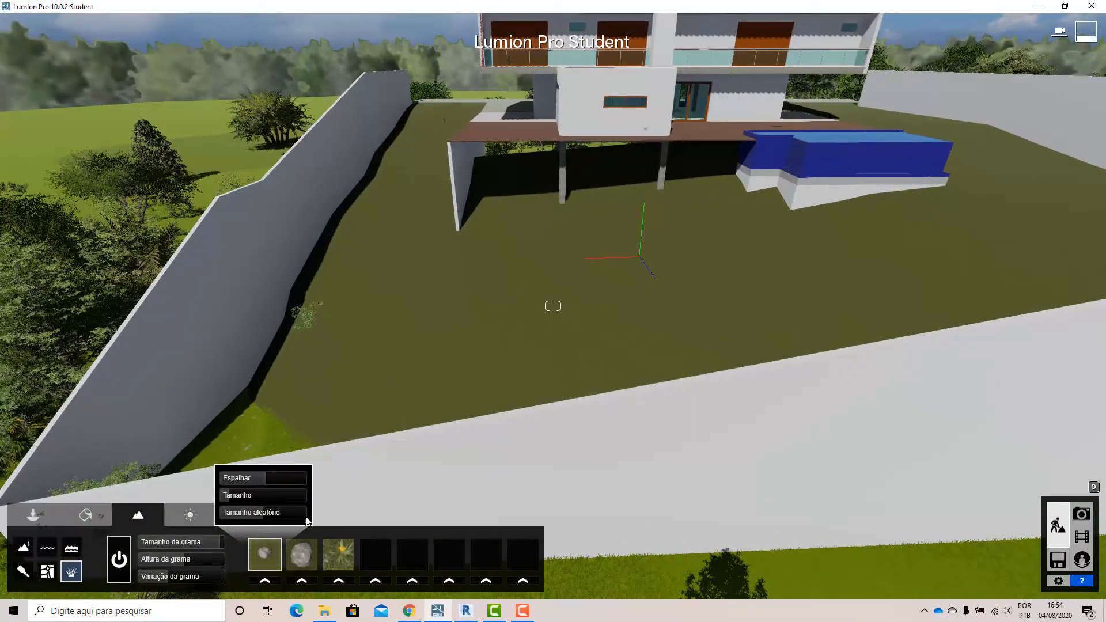
left_click(86, 514)
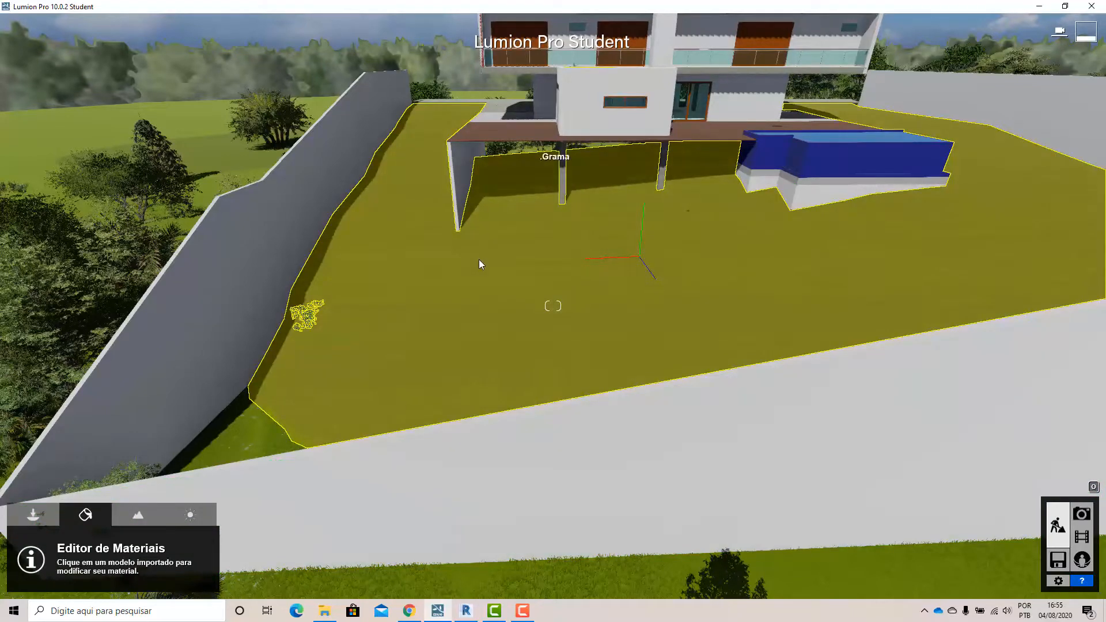
right_click_drag(479, 259, 181, 344)
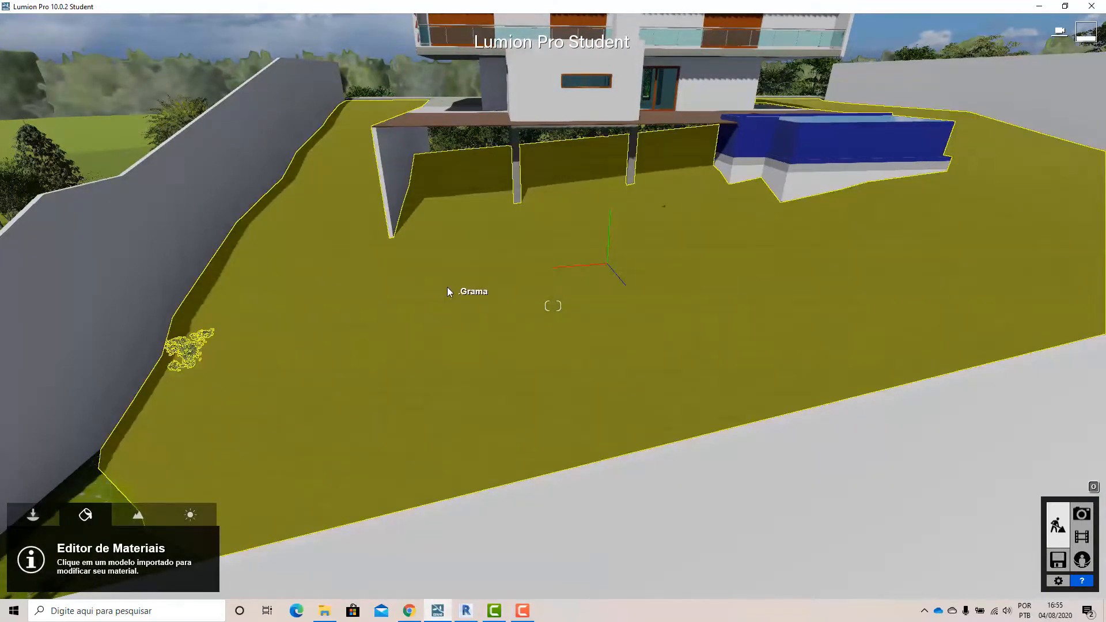
left_click(447, 287)
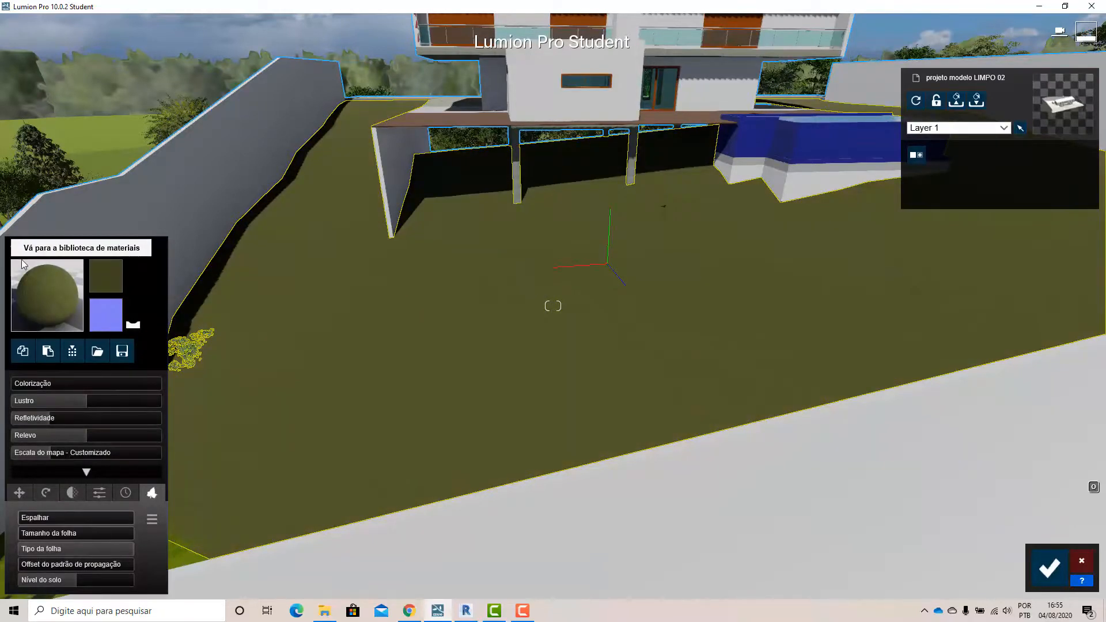
Open the material library and compare the other categories with the miscellaneous 2D grass materials.
left_click(12, 248)
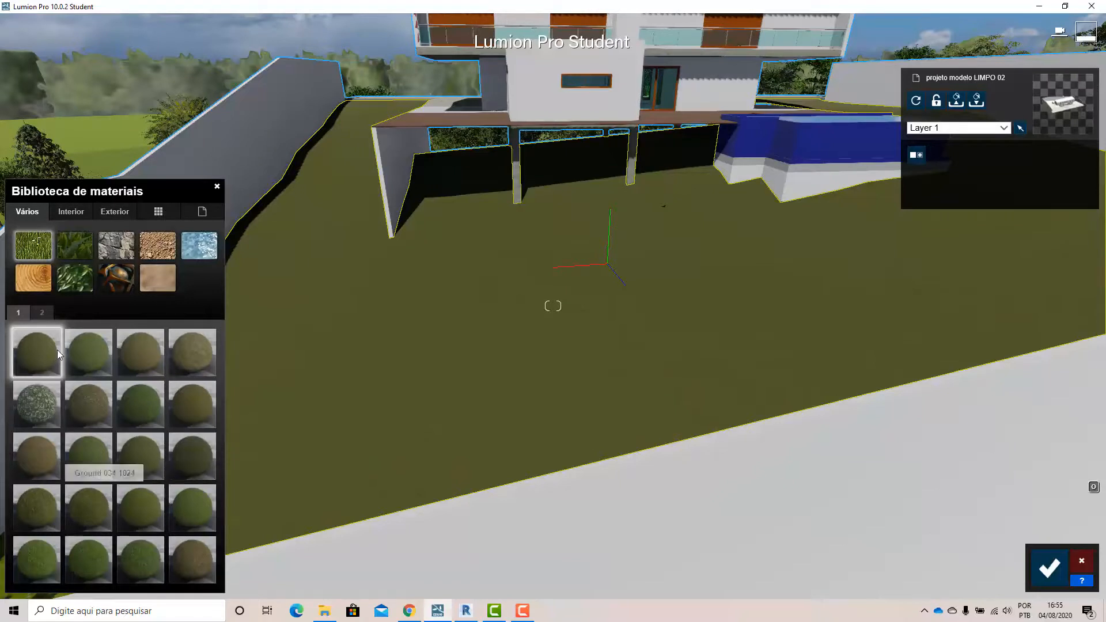
left_click(103, 211)
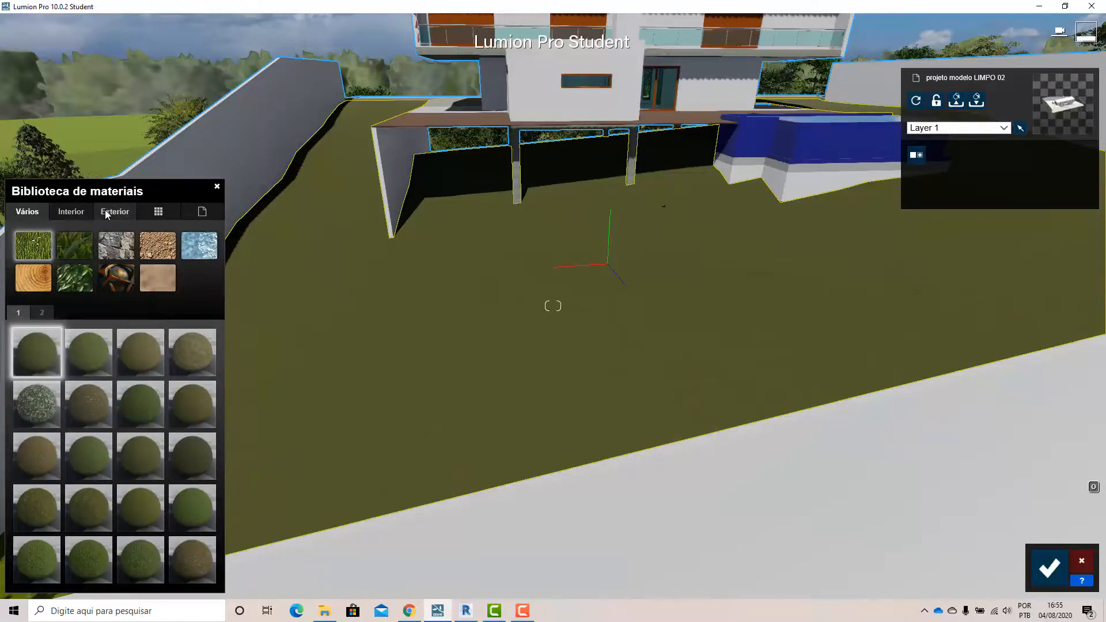
left_click(74, 213)
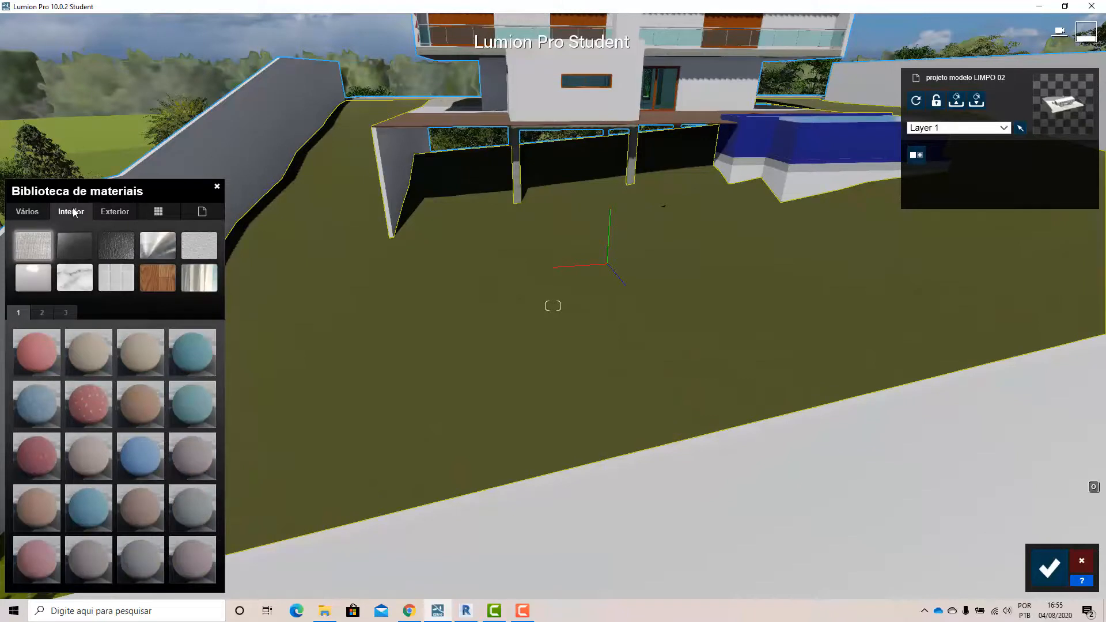
left_click(31, 212)
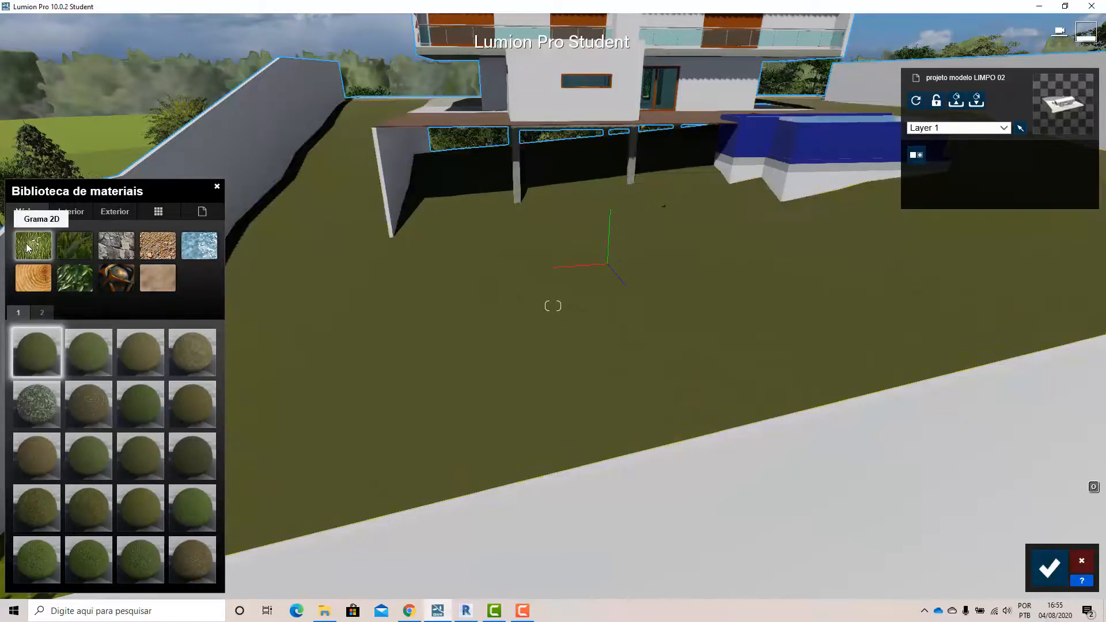
Try the Ground 026, 025, 022, 027 and 023 2048 materials on the terrain, checking the last one up close.
left_click(95, 403)
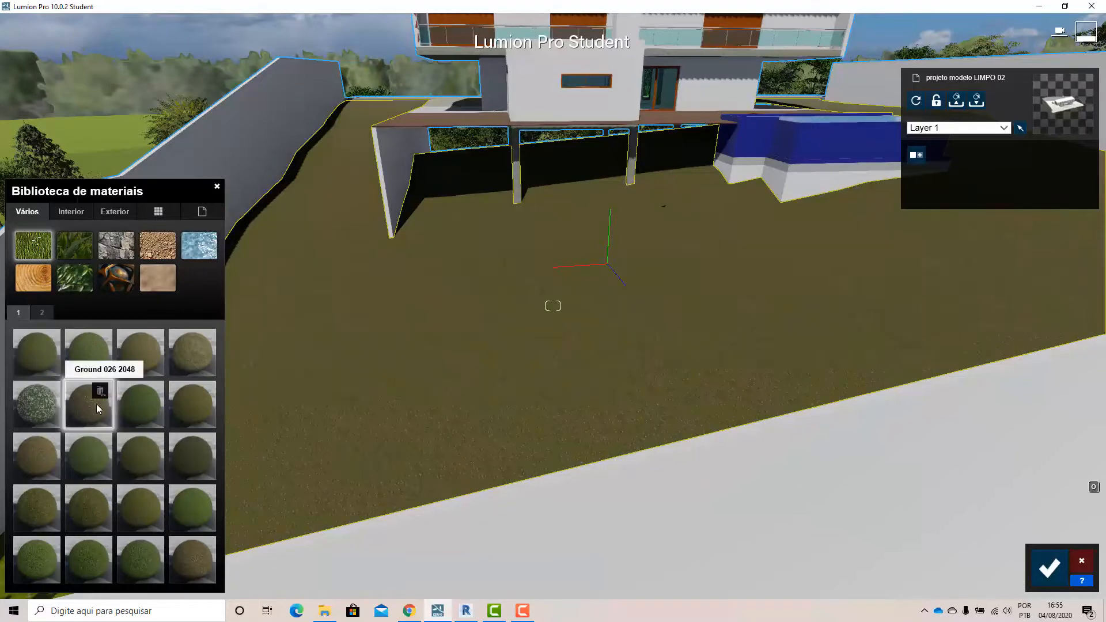
left_click(42, 408)
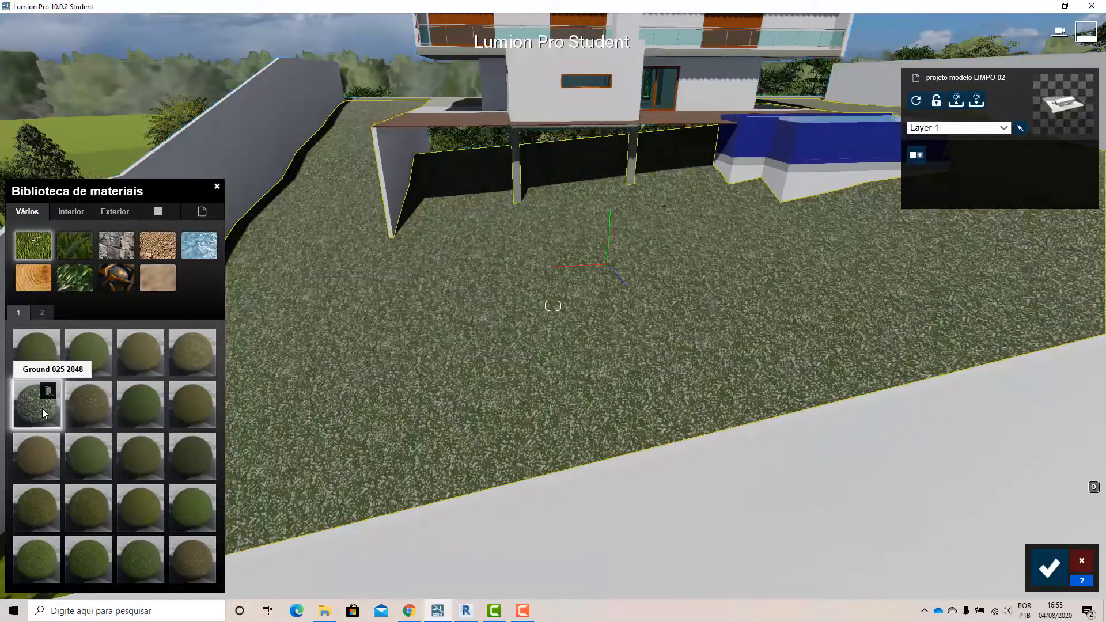
left_click(104, 357)
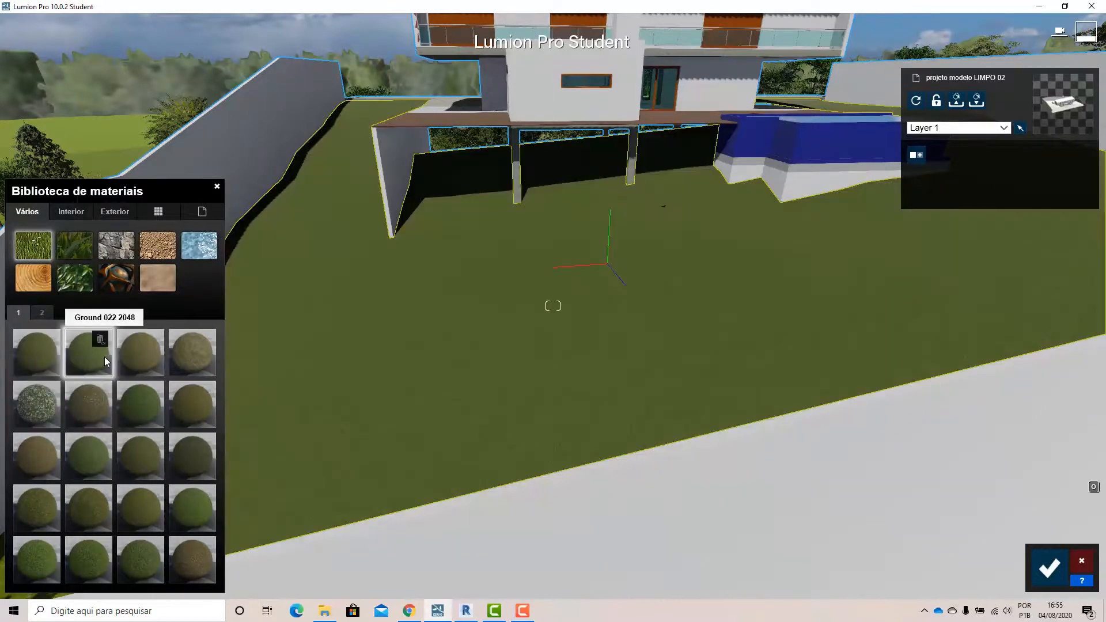
left_click(151, 406)
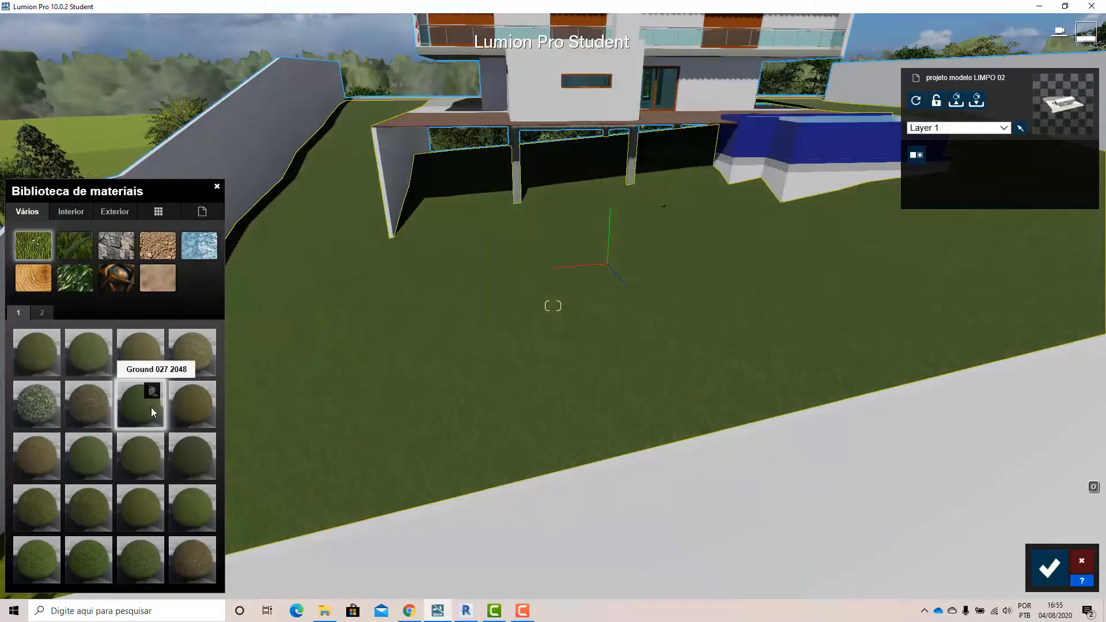
left_click(131, 353)
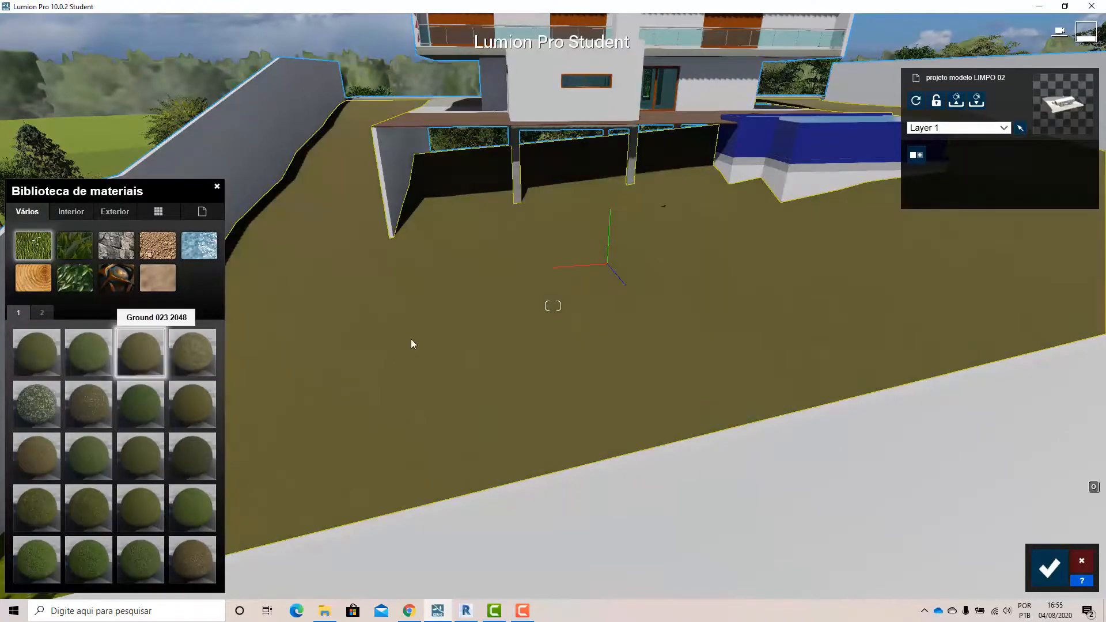
scroll(449, 248, "up", 5)
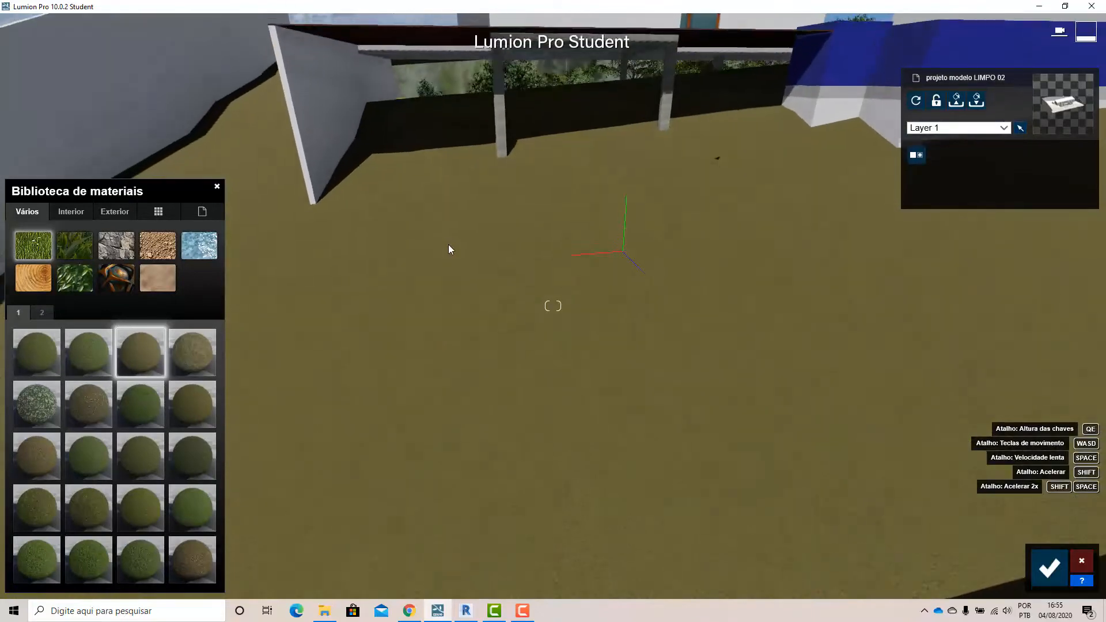
scroll(448, 244, "up", 5)
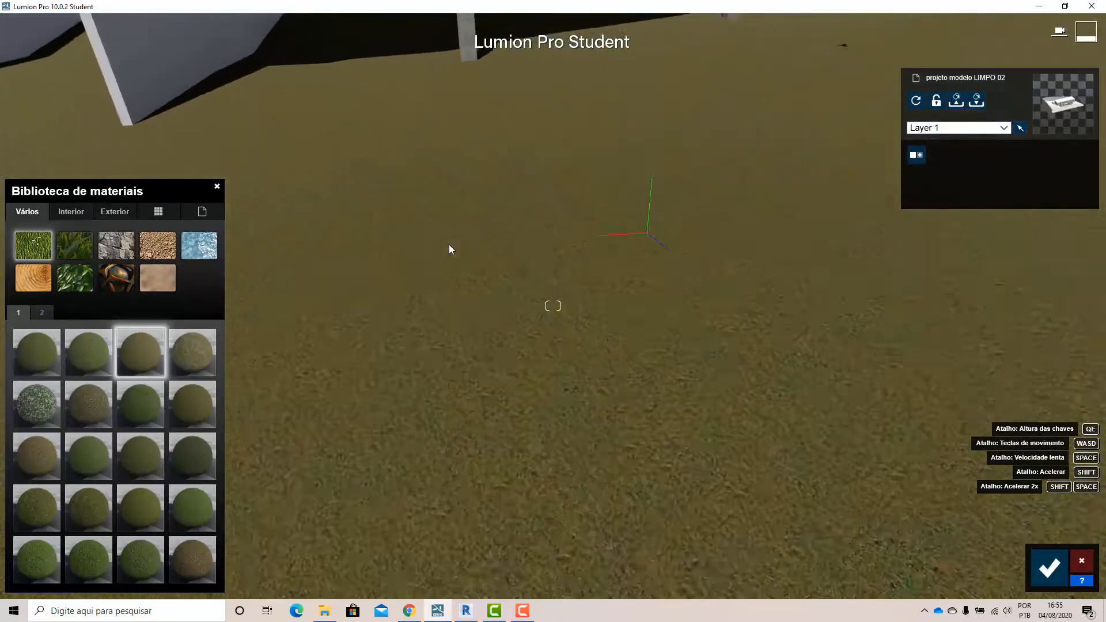
Try Landscape 05 C, Landscape 05 B and a duller yellow-green grass from the second set of 2D grass materials on the terrain.
left_click(42, 312)
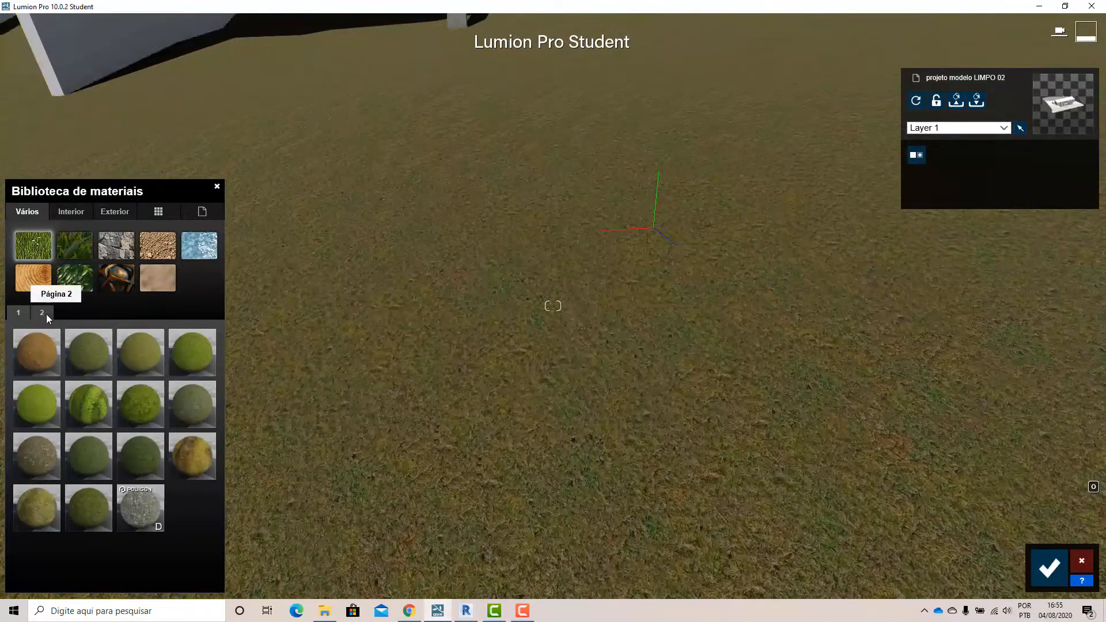
left_click(88, 397)
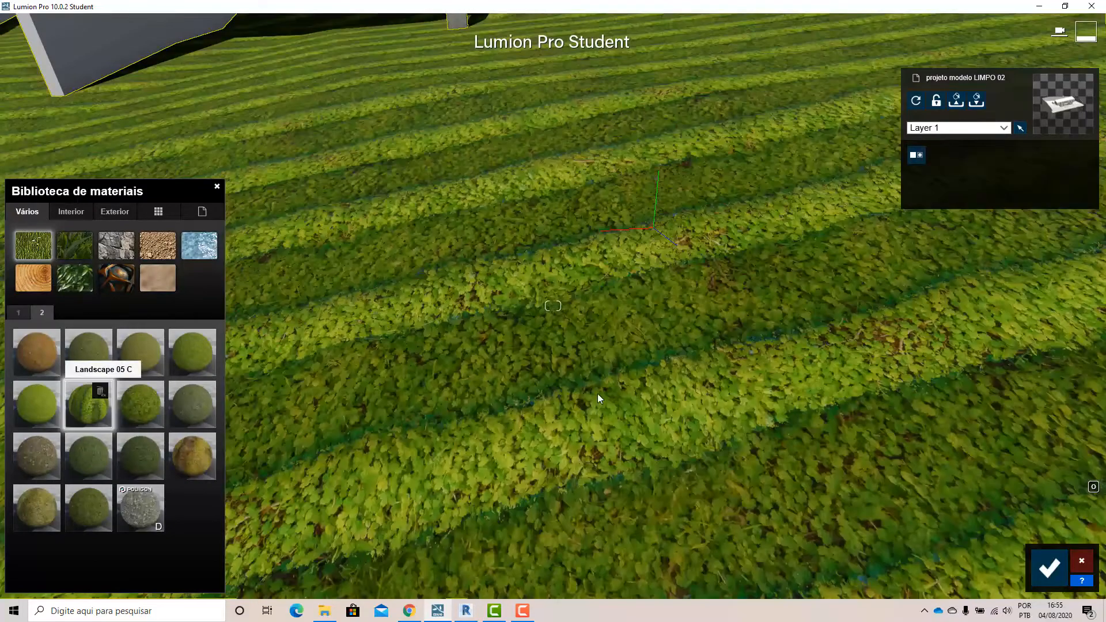
scroll(597, 393, "down", 5)
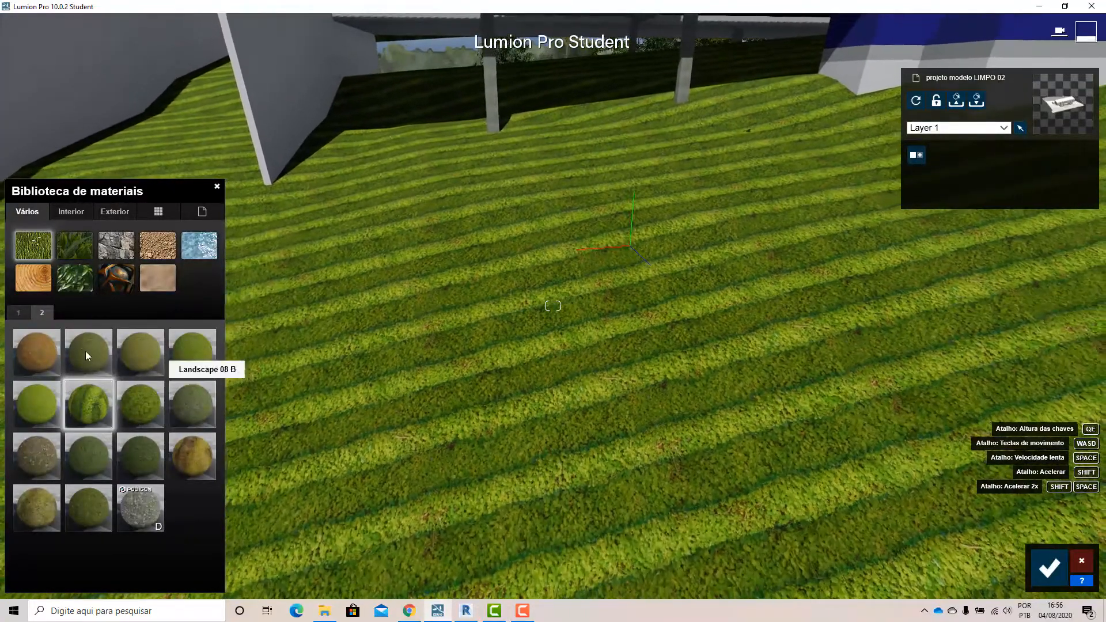
left_click(34, 409)
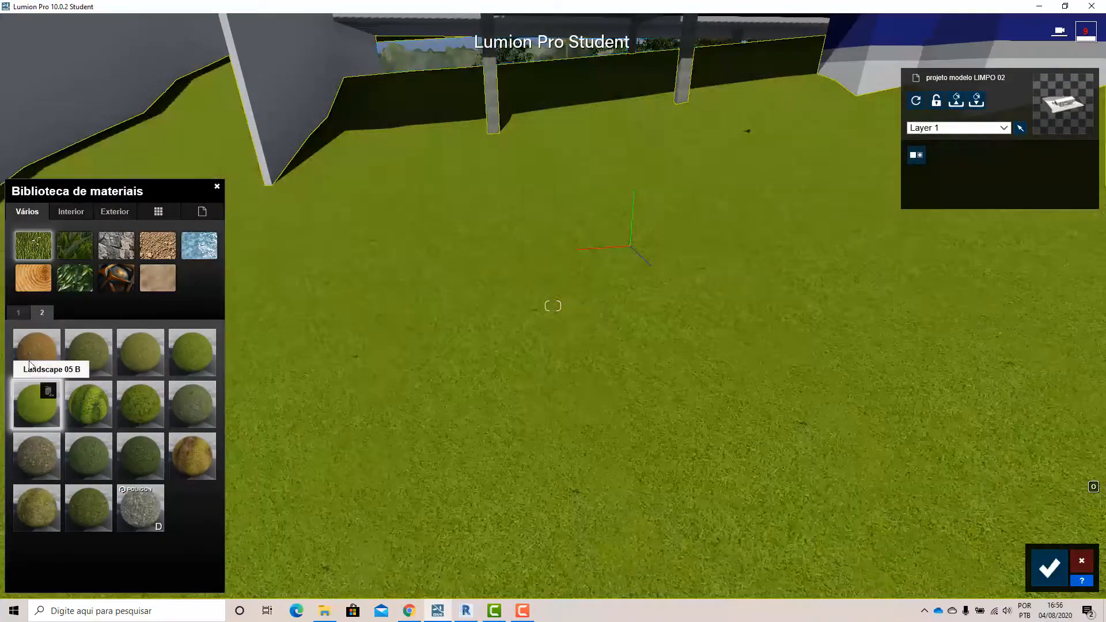
left_click(153, 346)
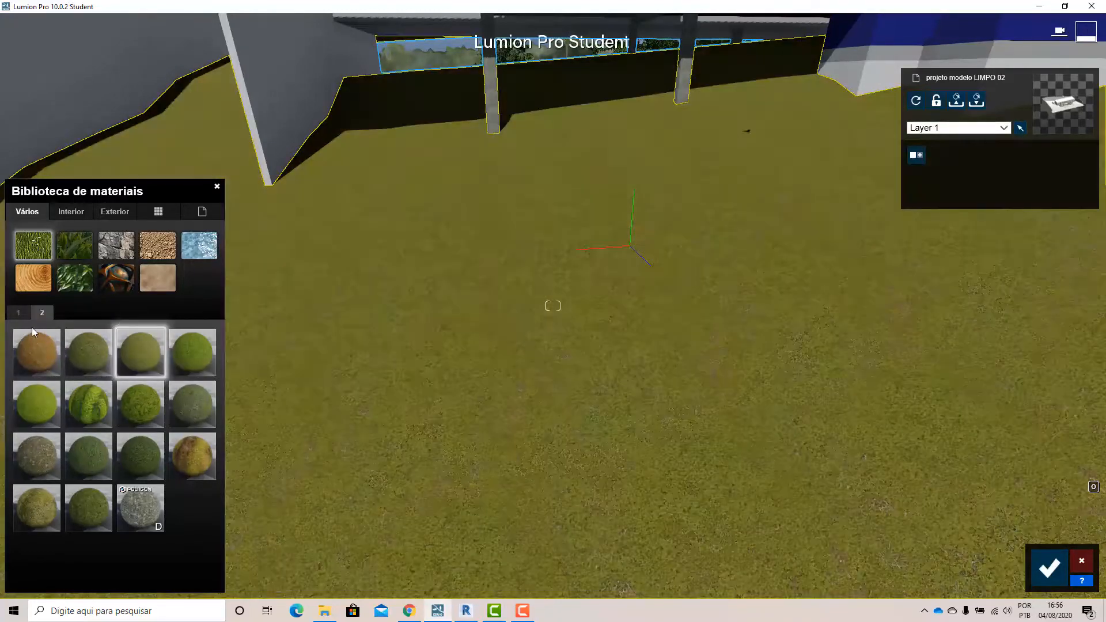
Apply the Ground 037 1024 grass material to the terrain and inspect its texture up close.
left_click(23, 313)
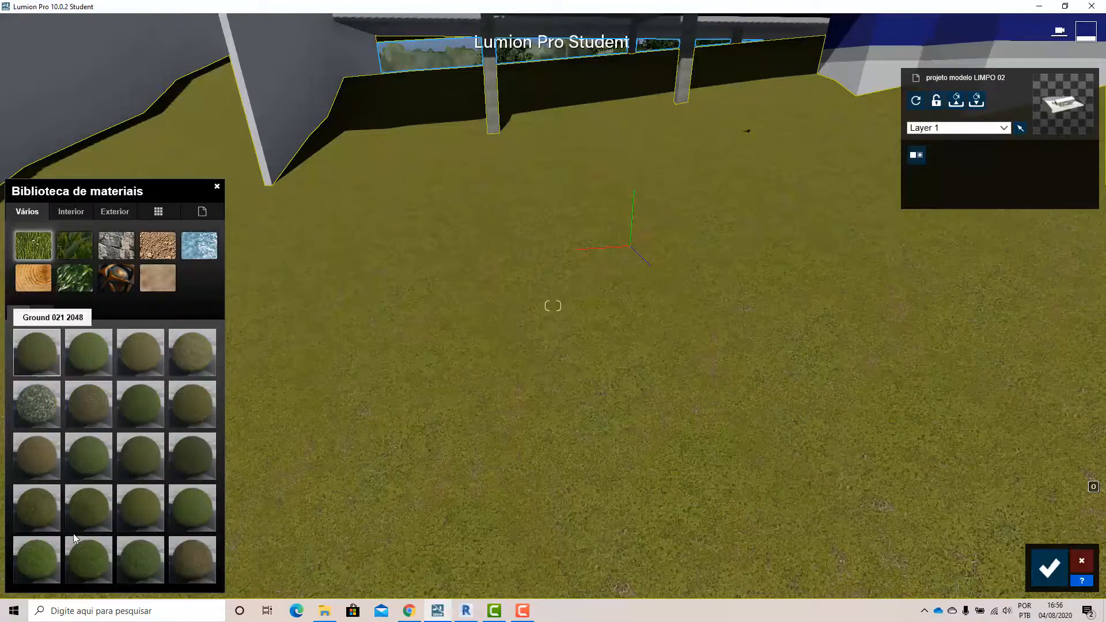
left_click(38, 550)
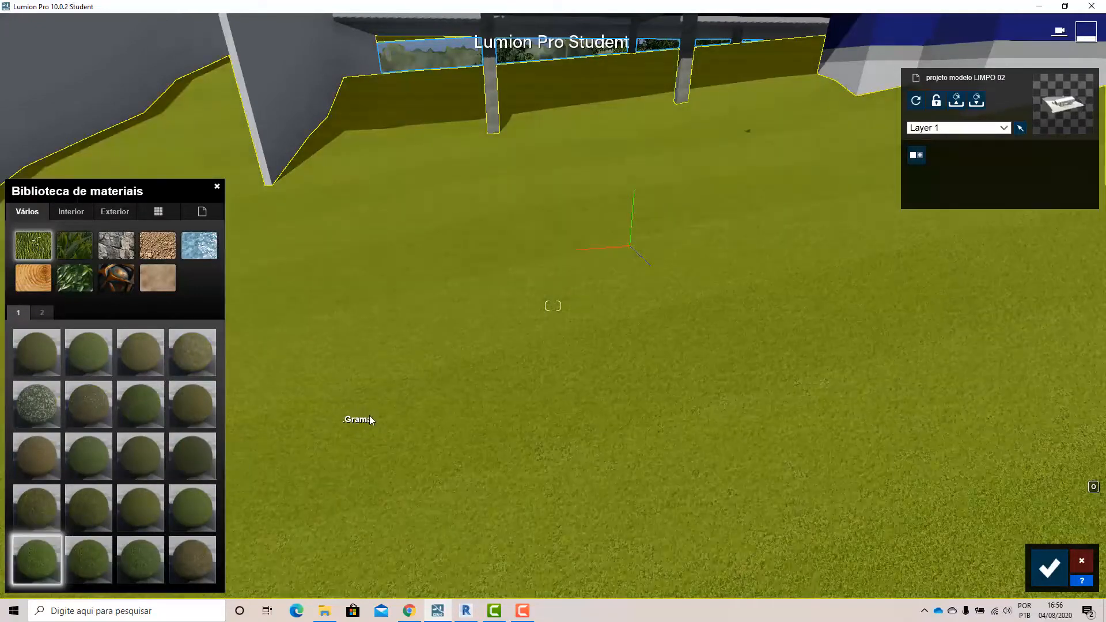
right_click_drag(368, 416, 467, 406)
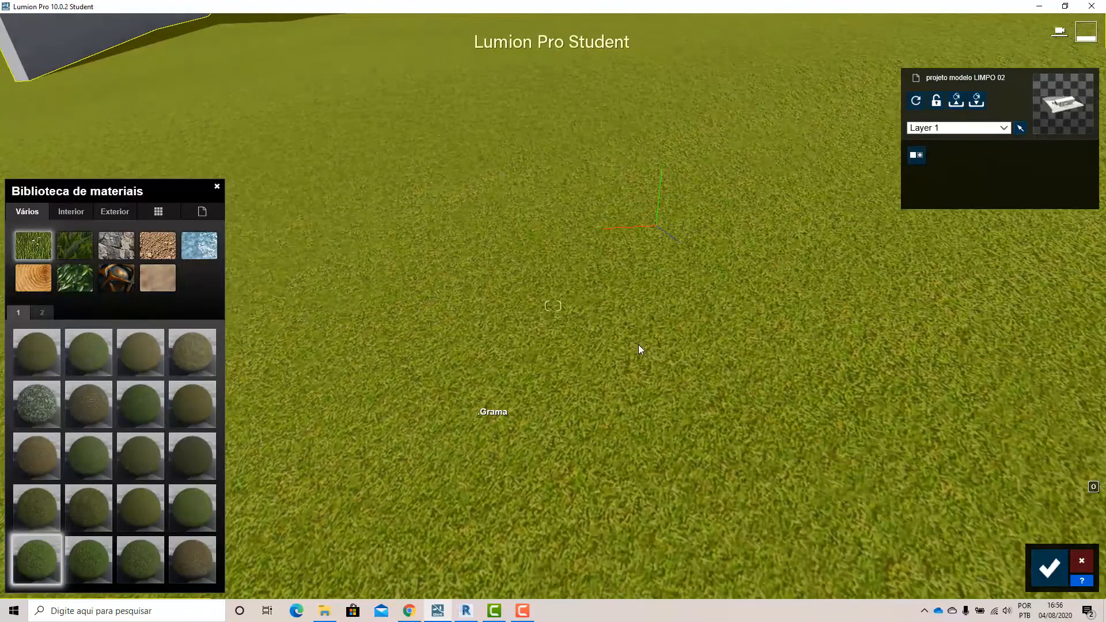
right_click_drag(638, 344, 634, 348)
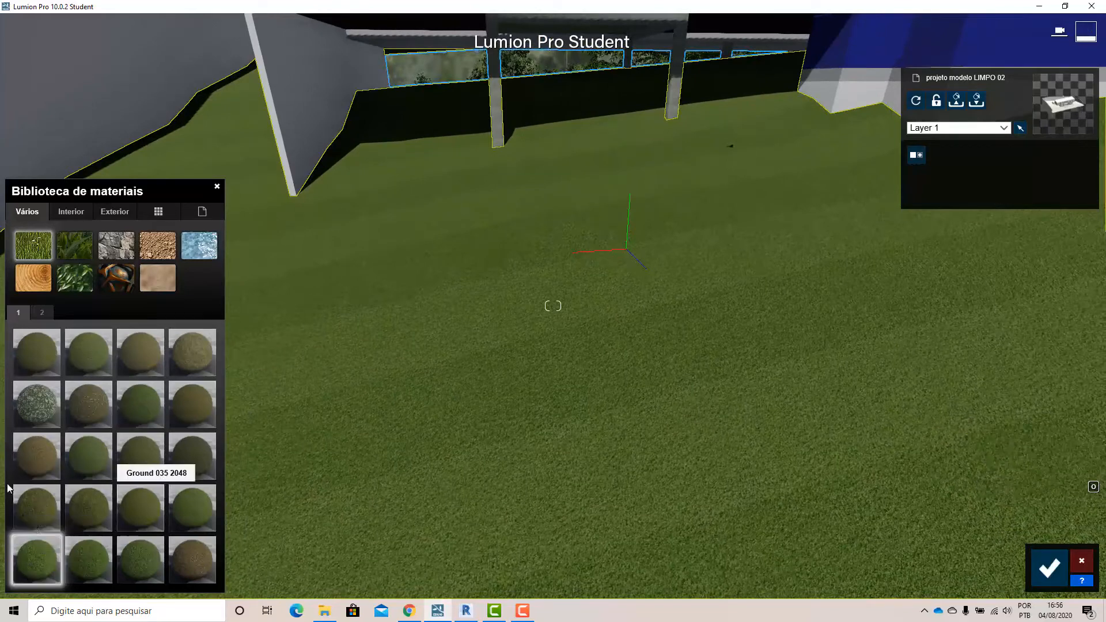
left_click(32, 554)
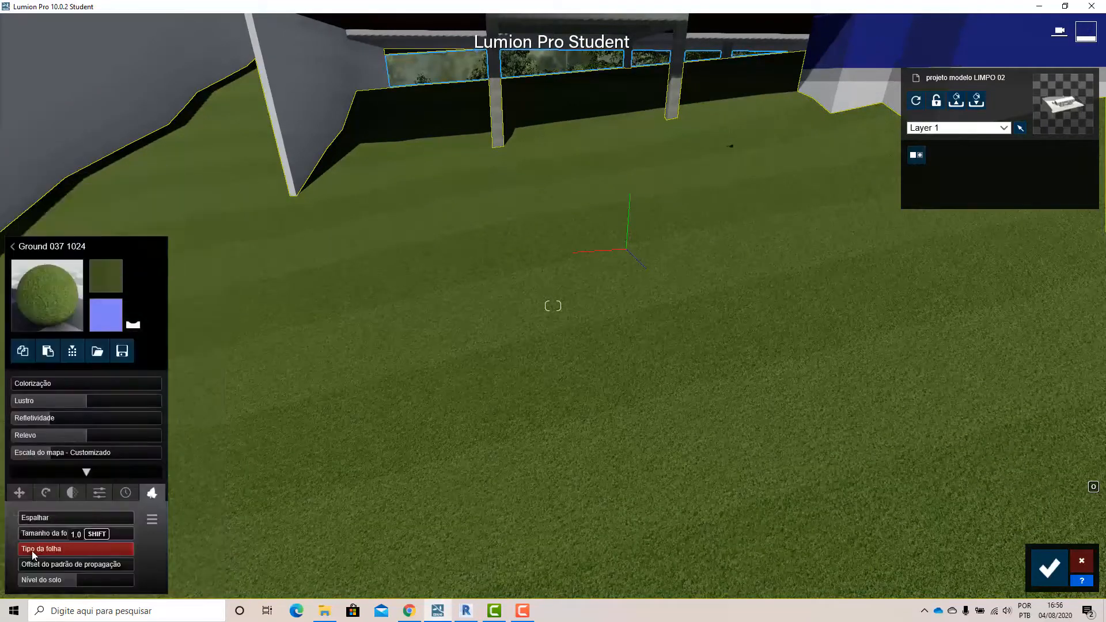
Test a slight colorization on the terrain grass, reset it to zero, and reduce the material's gloss.
scroll(482, 388, "down", 3)
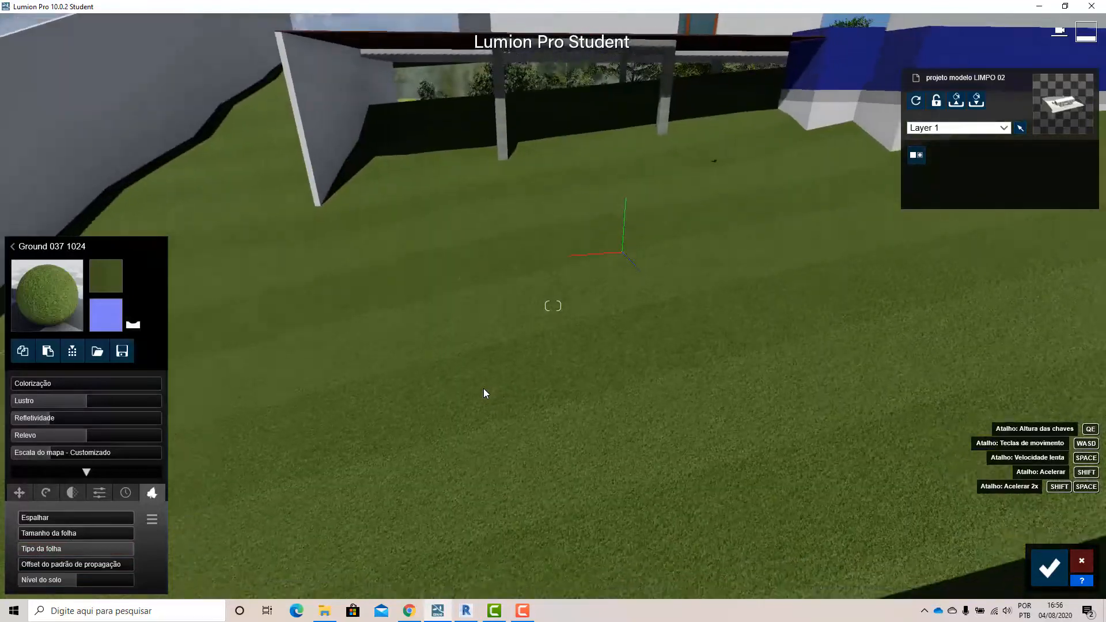
left_click(28, 383)
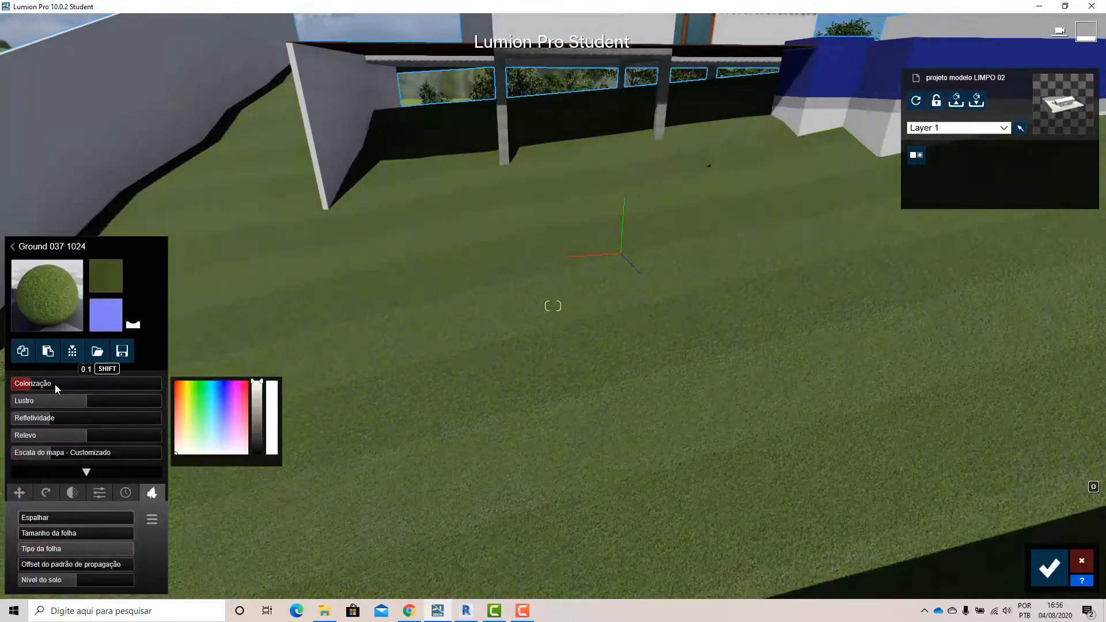
left_click_drag(95, 385, 1, 387)
left_click_drag(78, 402, 39, 398)
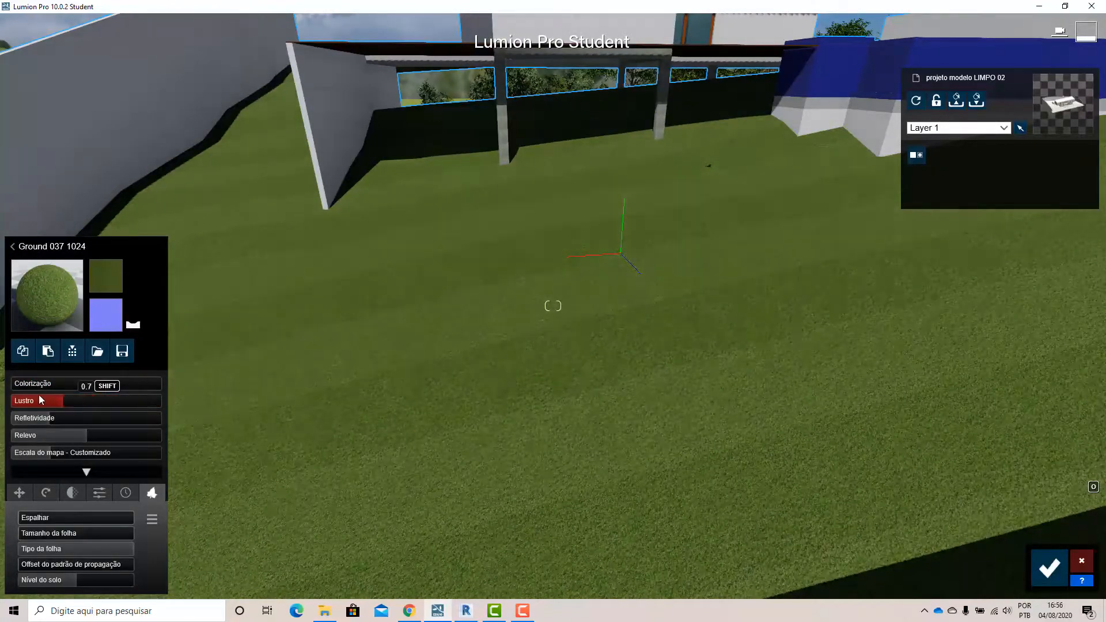
left_click(56, 400)
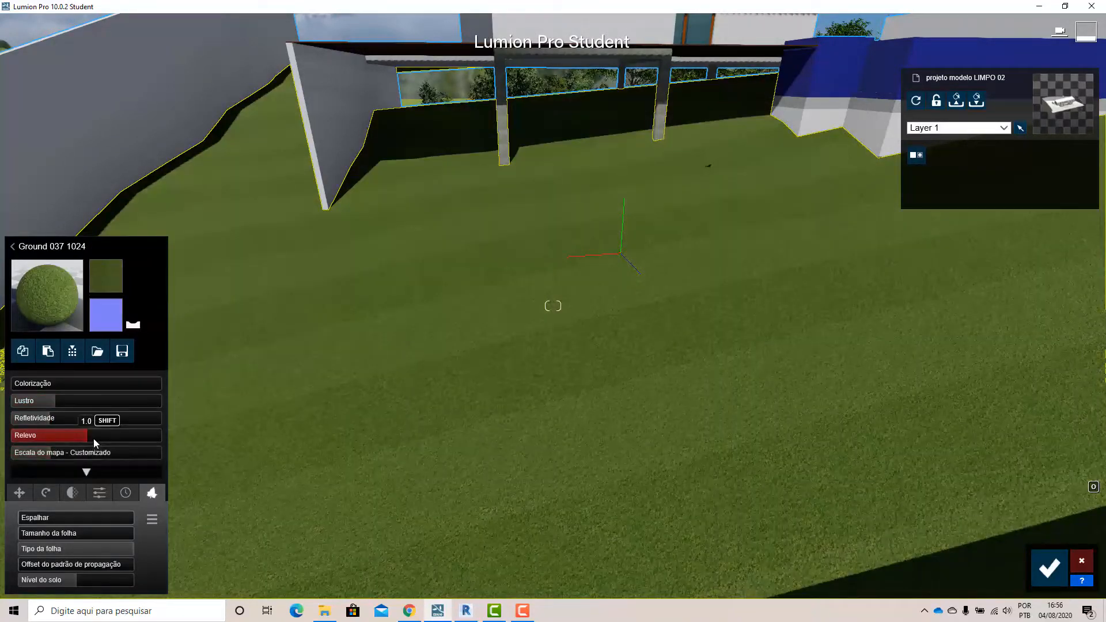
Compare the terrain grass with its relief at 0.0 and at maximum, keeping the maximum.
left_click_drag(87, 437, 8, 432)
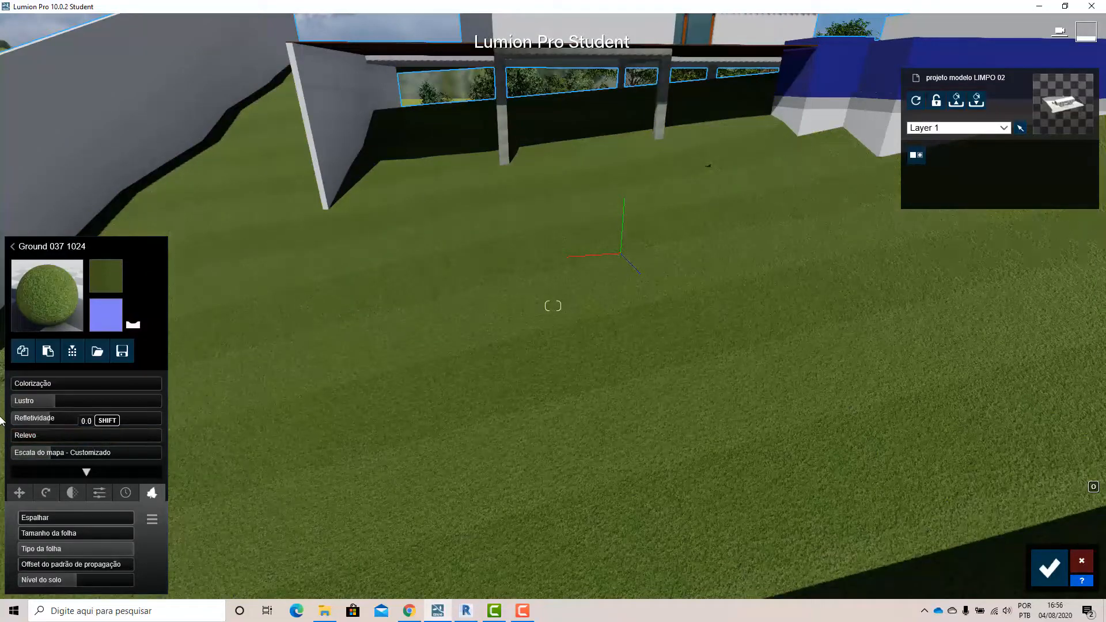
left_click_drag(210, 410, 361, 419)
key("w")
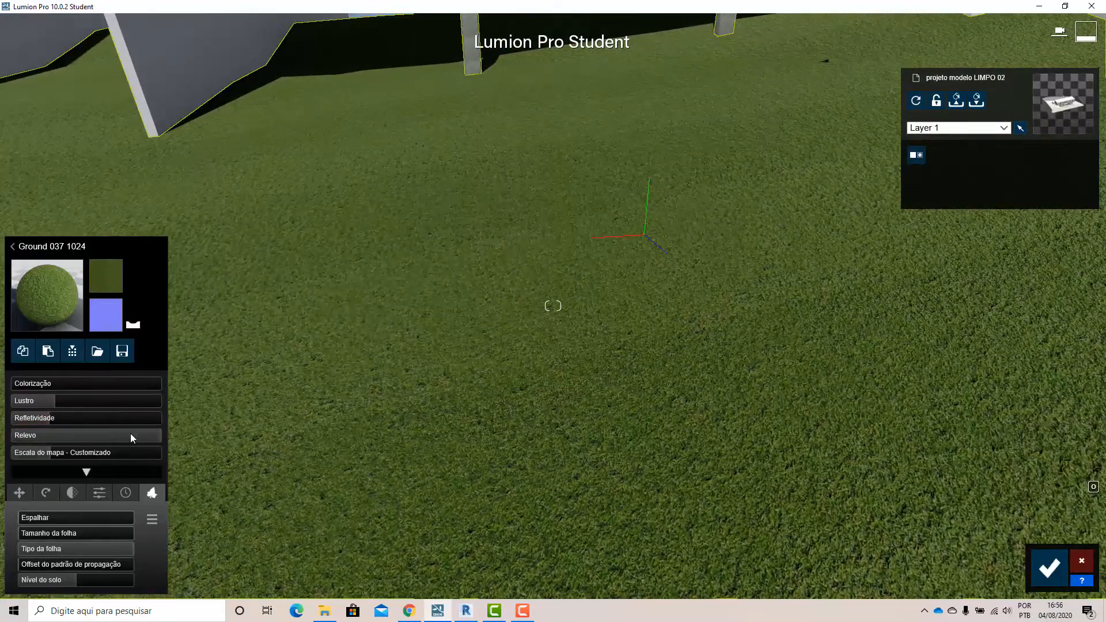
Compare the terrain grass with its relief at 0.0 and 2.0, and settle on a moderate relief.
left_click_drag(138, 440, 1, 429)
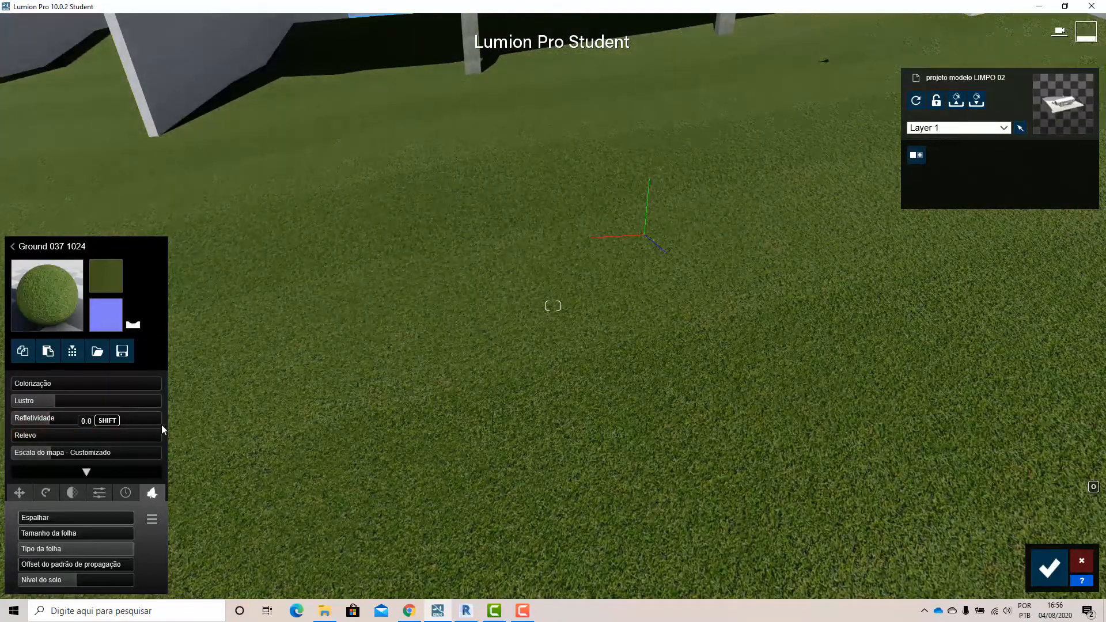
left_click_drag(163, 429, 328, 433)
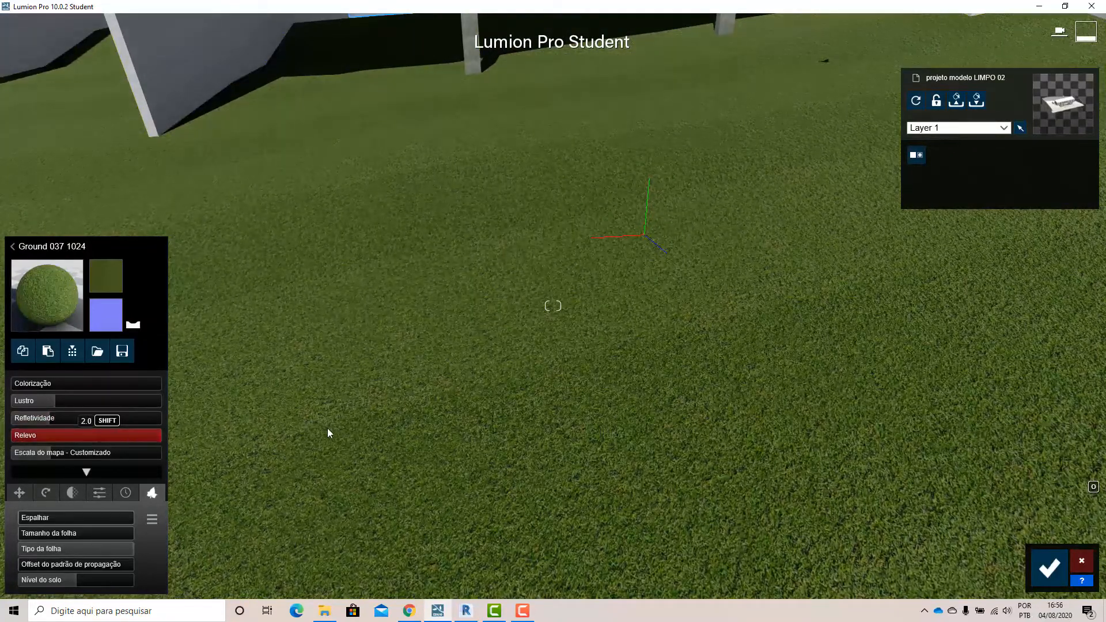
left_click(68, 440)
Try a map scale of 7.3 on the terrain grass, reduce it slightly and check the texture from different distances.
left_click_drag(52, 455, 60, 455)
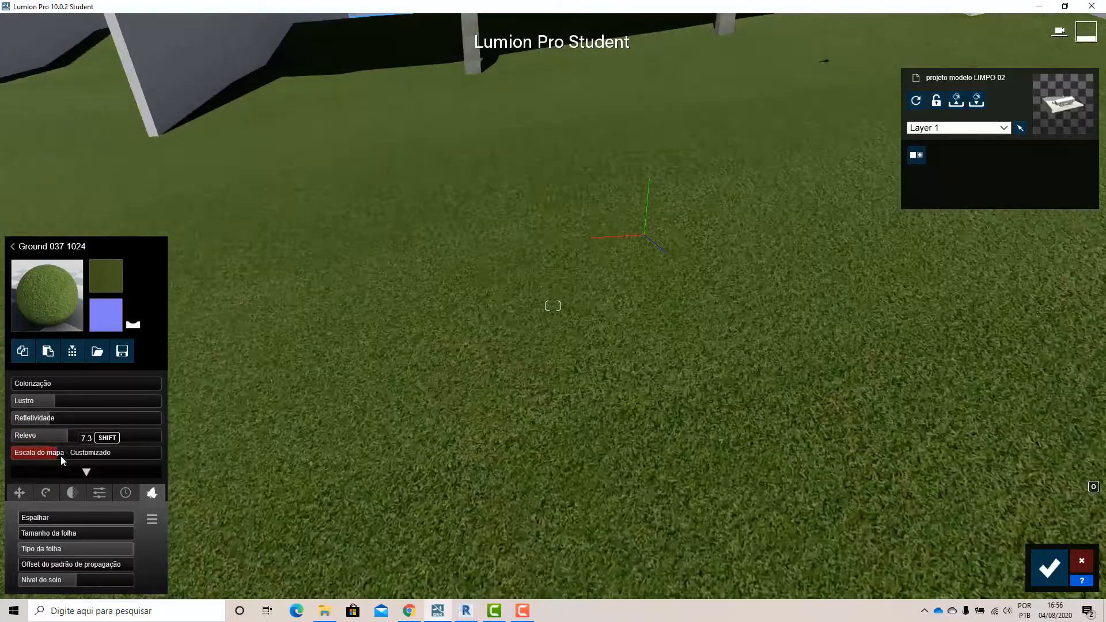
scroll(550, 417, "down", 1)
scroll(547, 416, "down", 7)
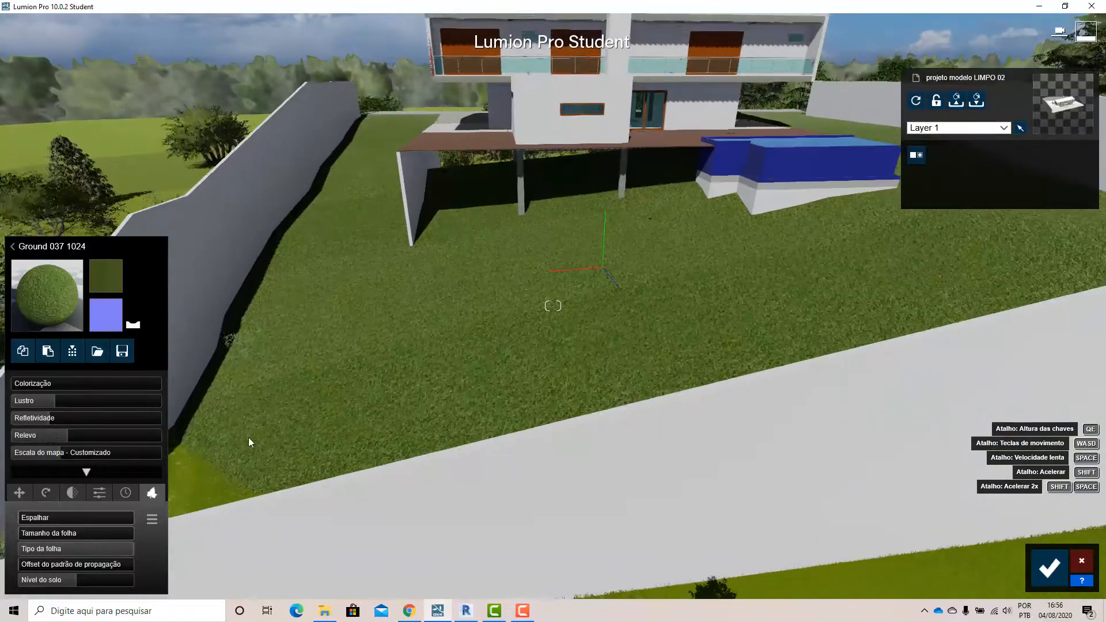
left_click_drag(76, 457, 36, 459)
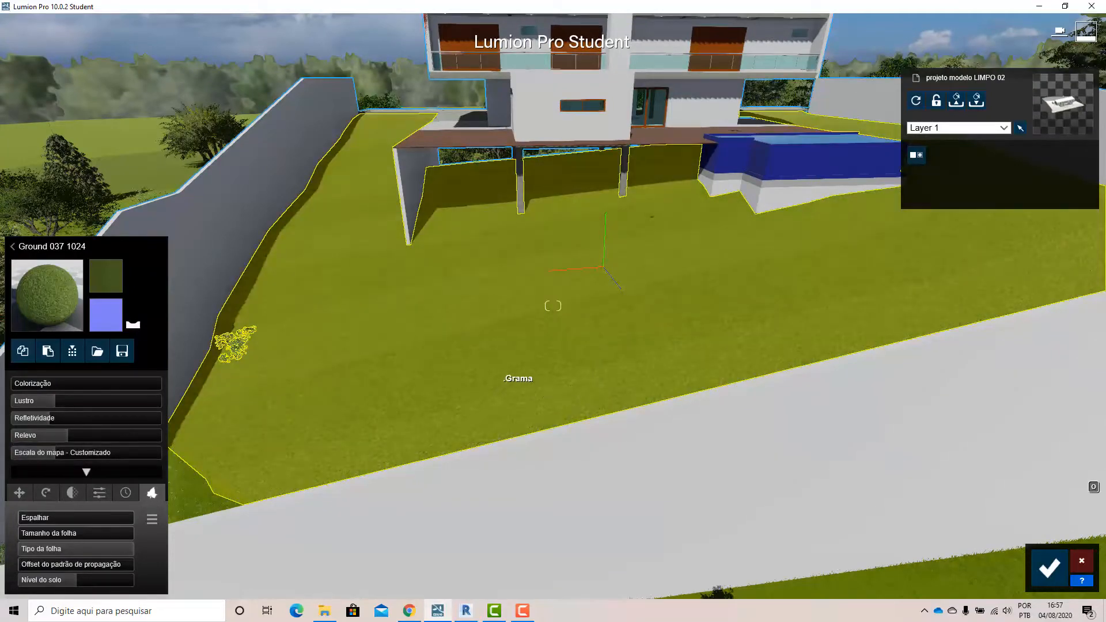
right_click_drag(447, 363, 230, 169)
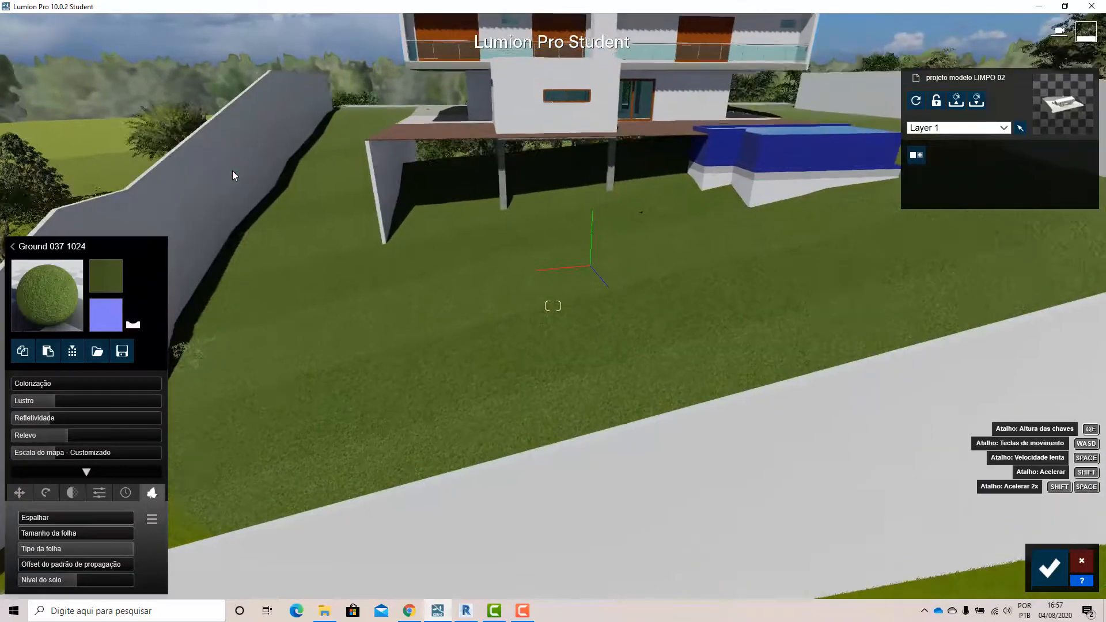
key("w")
right_click_drag(482, 460, 468, 417)
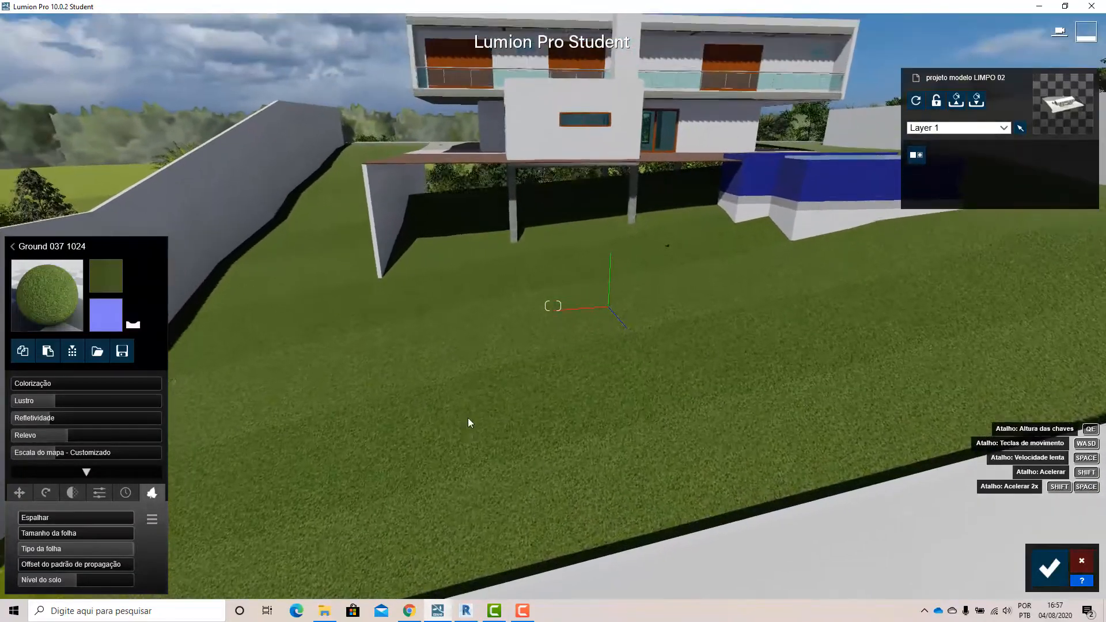
key("s")
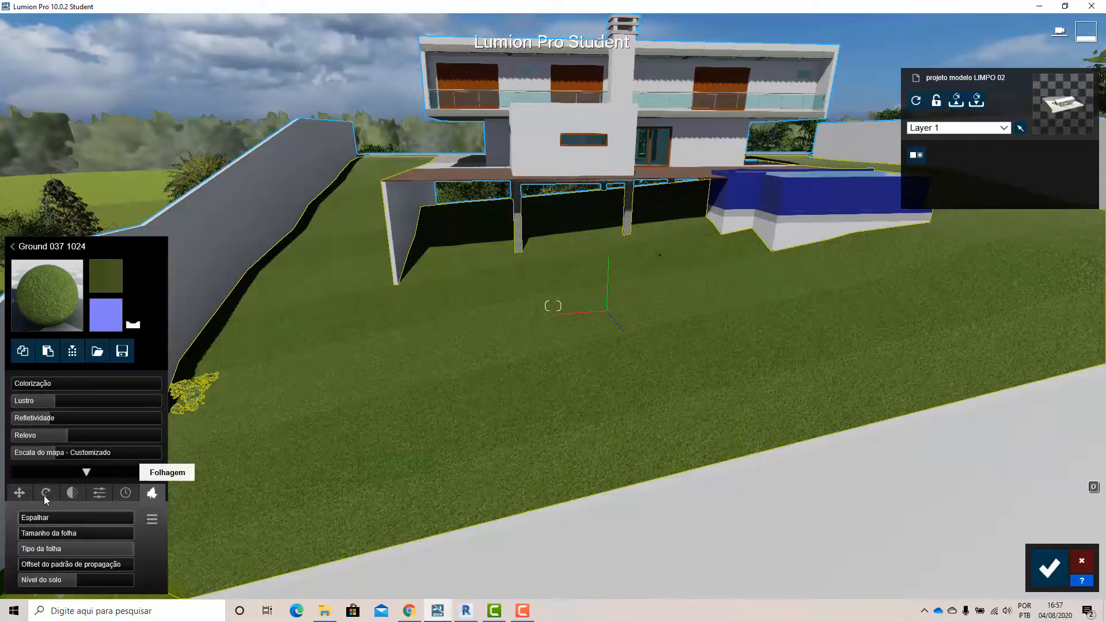
Shift the grass texture's X, Y and Z offsets and rotate its orientation about the vertical axis.
left_click(19, 493)
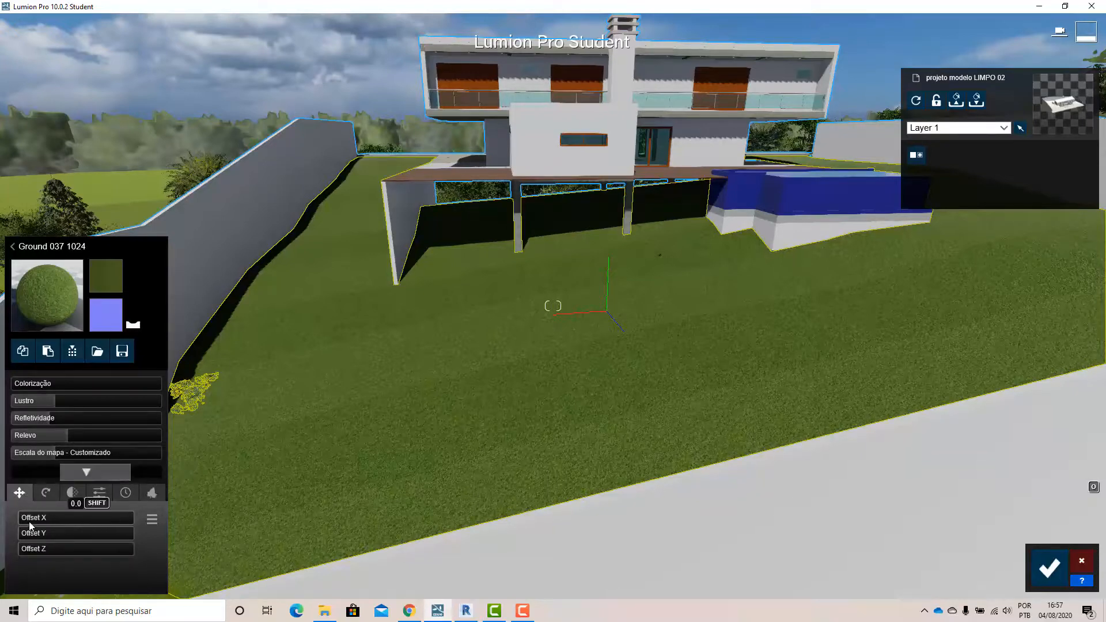
left_click_drag(25, 518, 32, 544)
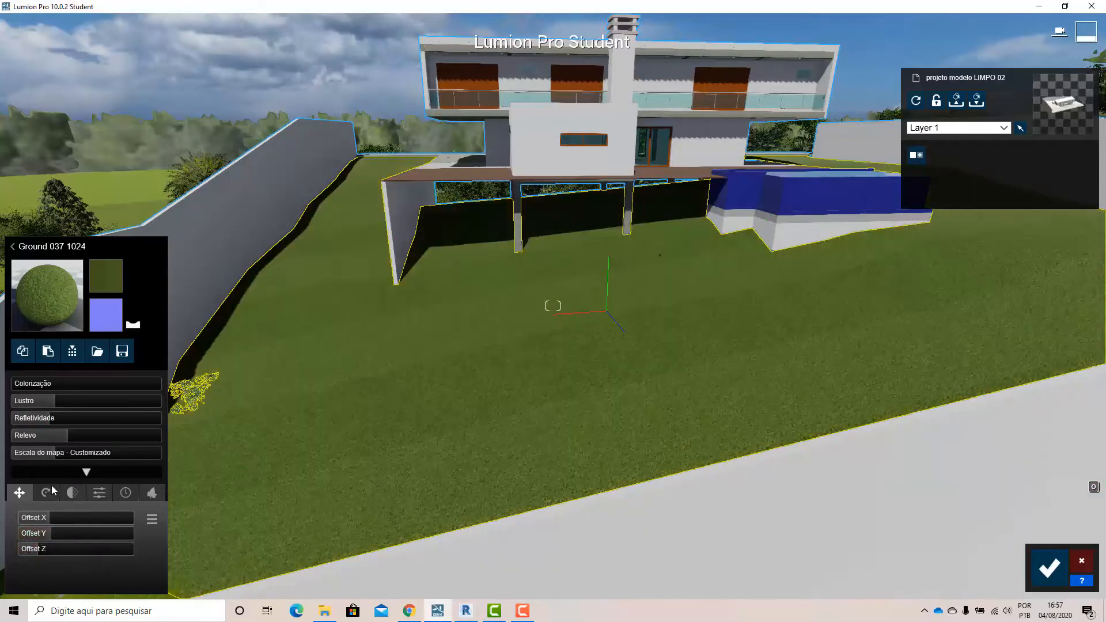
left_click(47, 492)
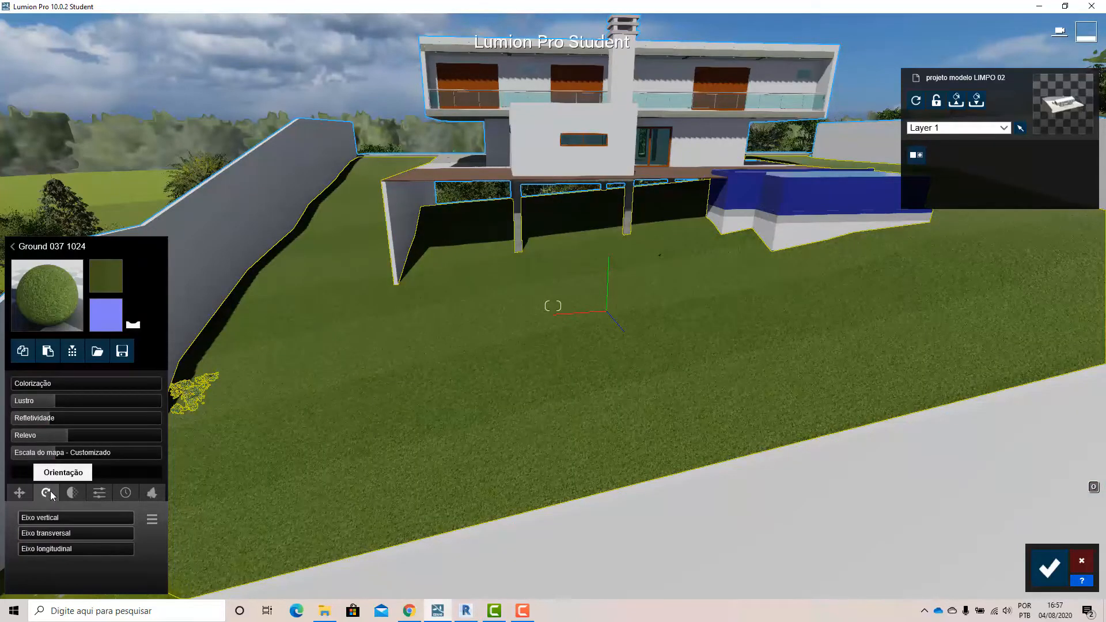
left_click_drag(44, 517, 74, 525)
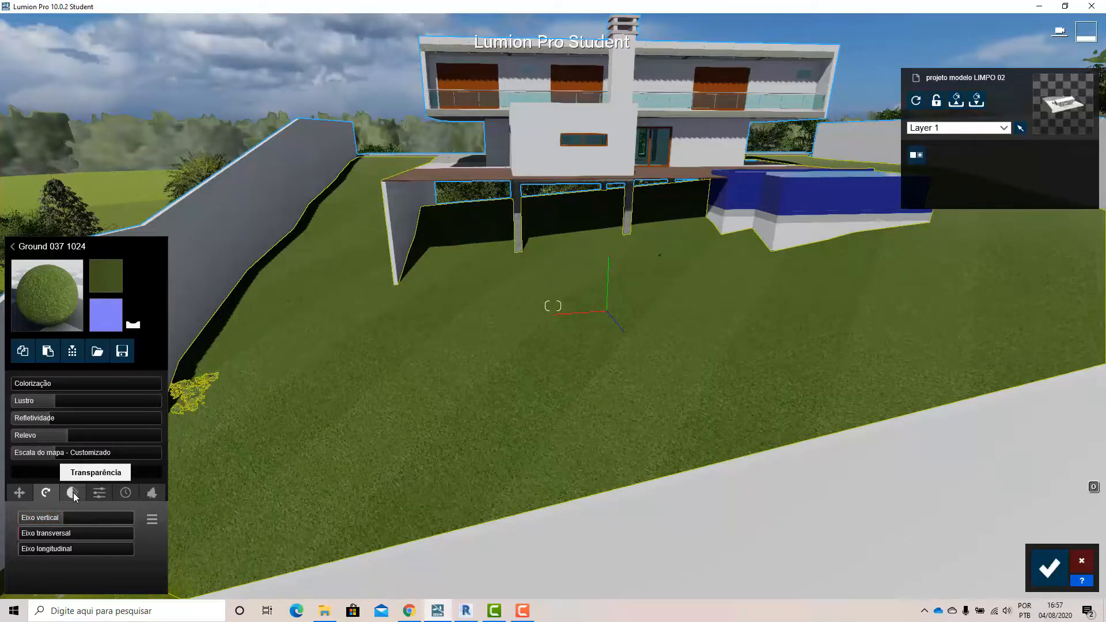
Try the grass material's waxiness and transparency options, returning waxiness to 0.0 and leaving transparency off.
left_click(73, 492)
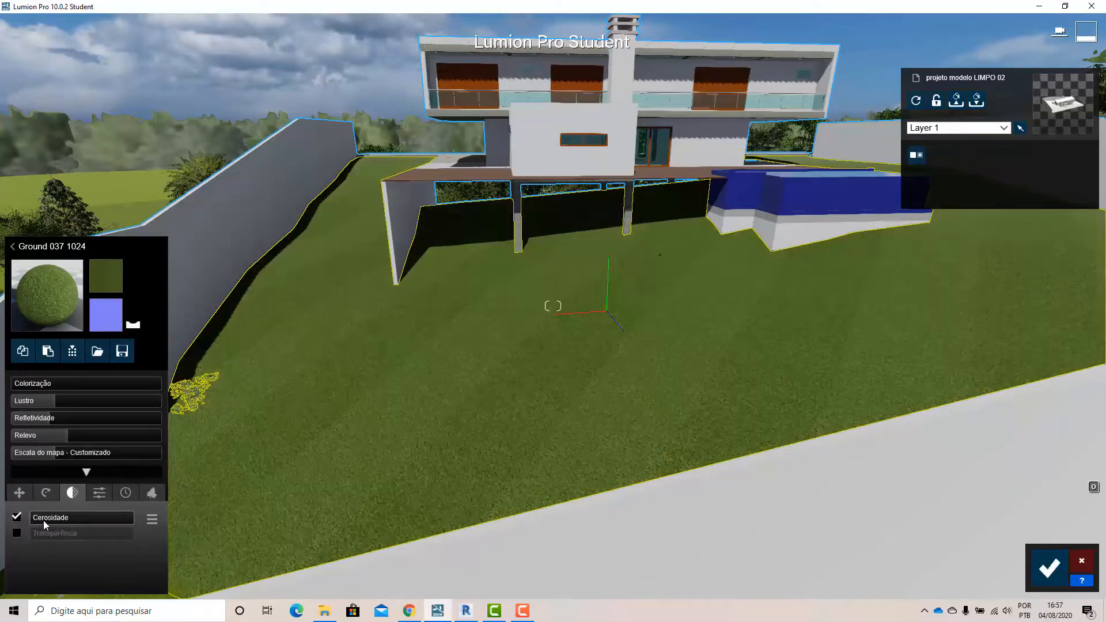
left_click_drag(43, 520, 0, 521)
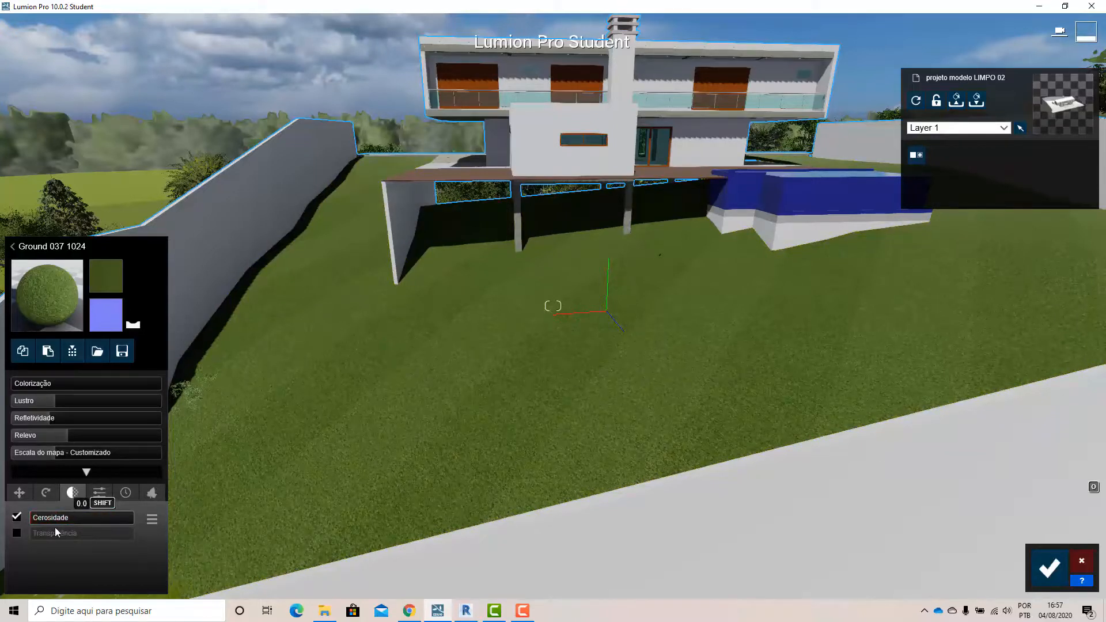
left_click(17, 533)
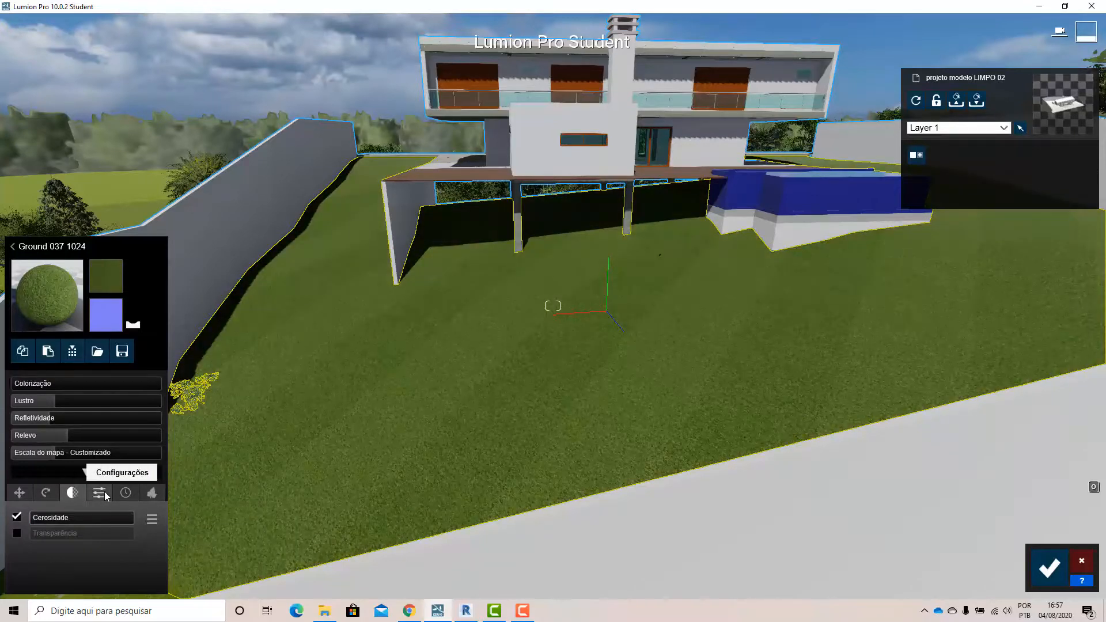
Reduce the grass material's saturation to 0.9 and set its flicker reduction to -2.2 cm at 25 m.
left_click(105, 492)
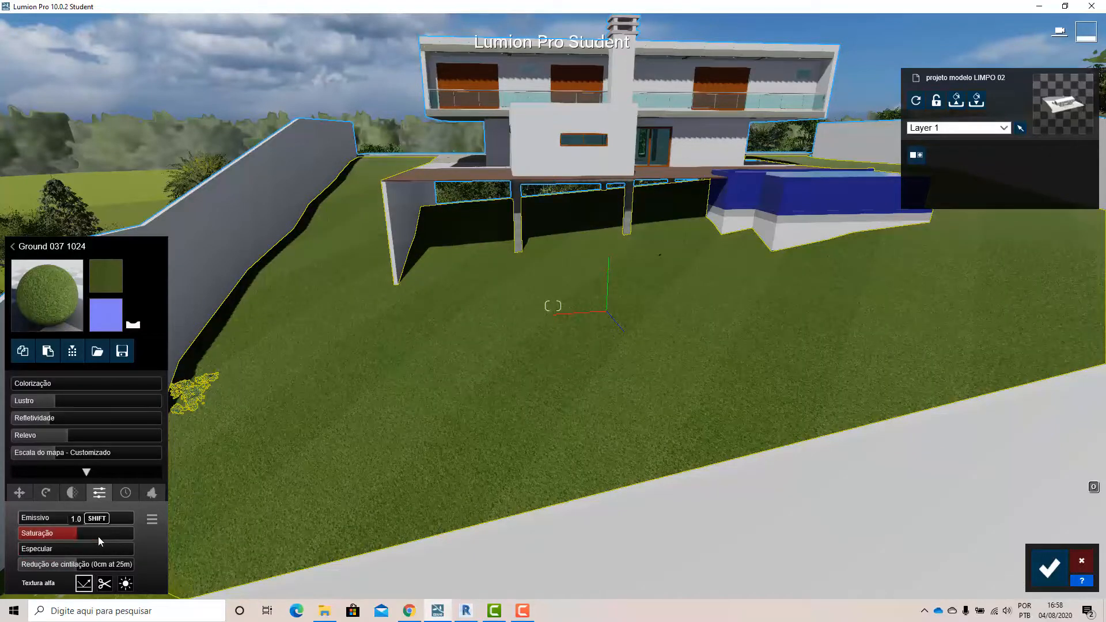
left_click_drag(98, 540, 61, 541)
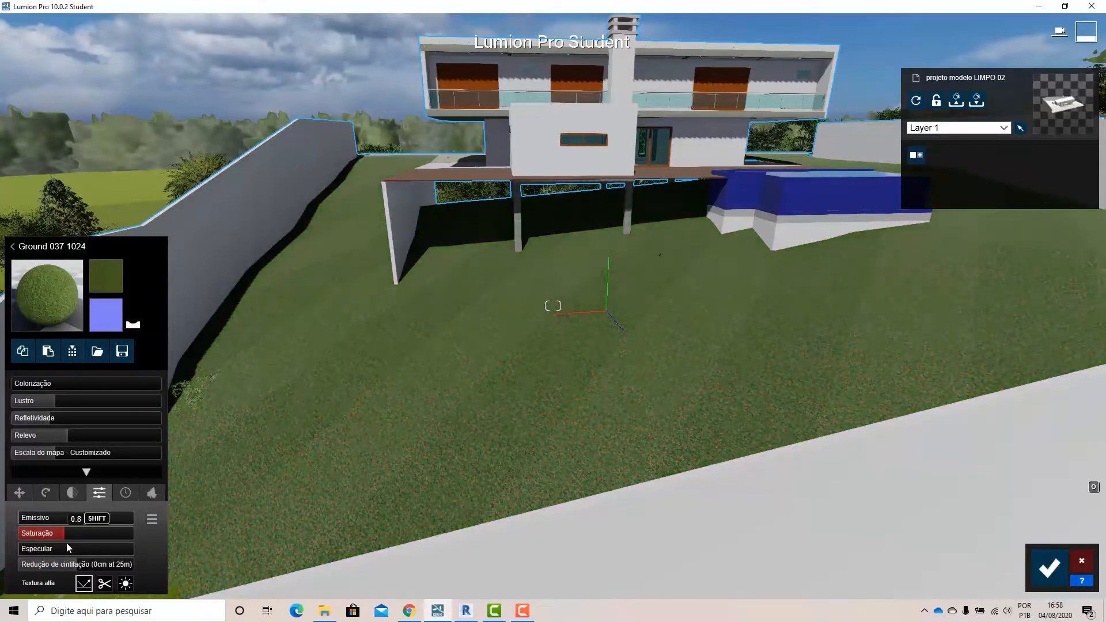
left_click_drag(71, 541, 25, 554)
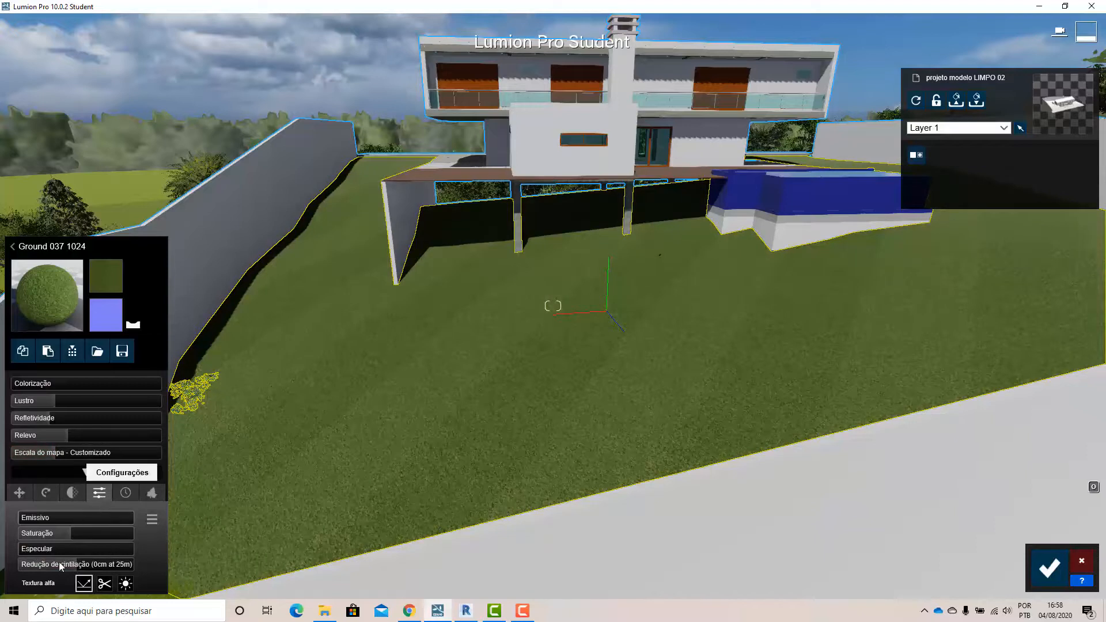
mouse_move(68, 565)
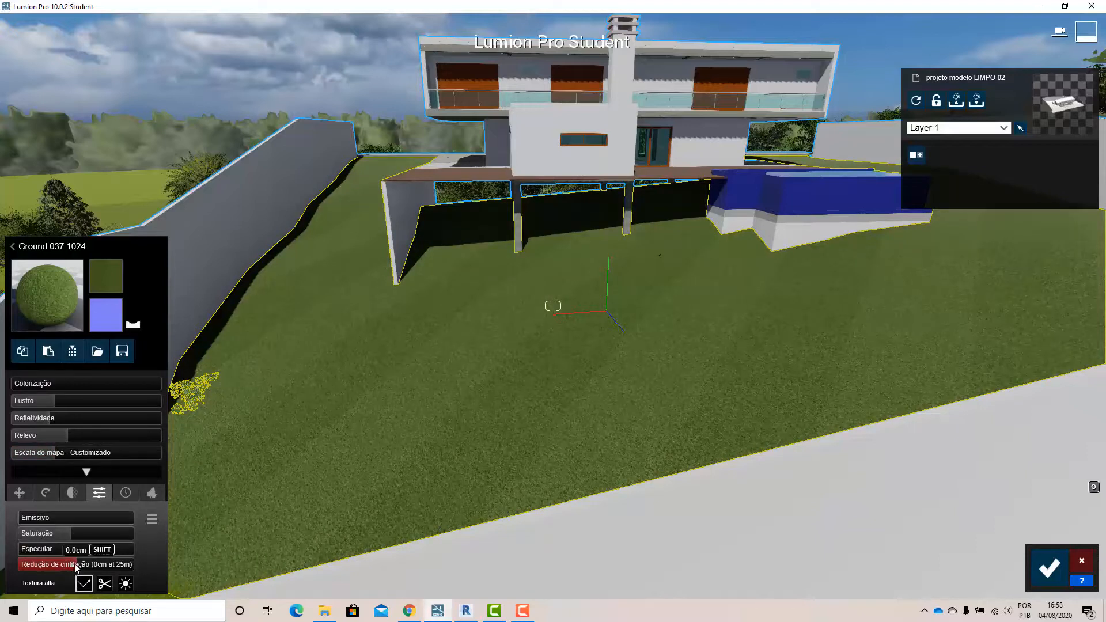
mouse_move(77, 567)
left_mouse_down()
mouse_move(29, 565)
mouse_move(135, 559)
mouse_move(66, 558)
left_mouse_up()
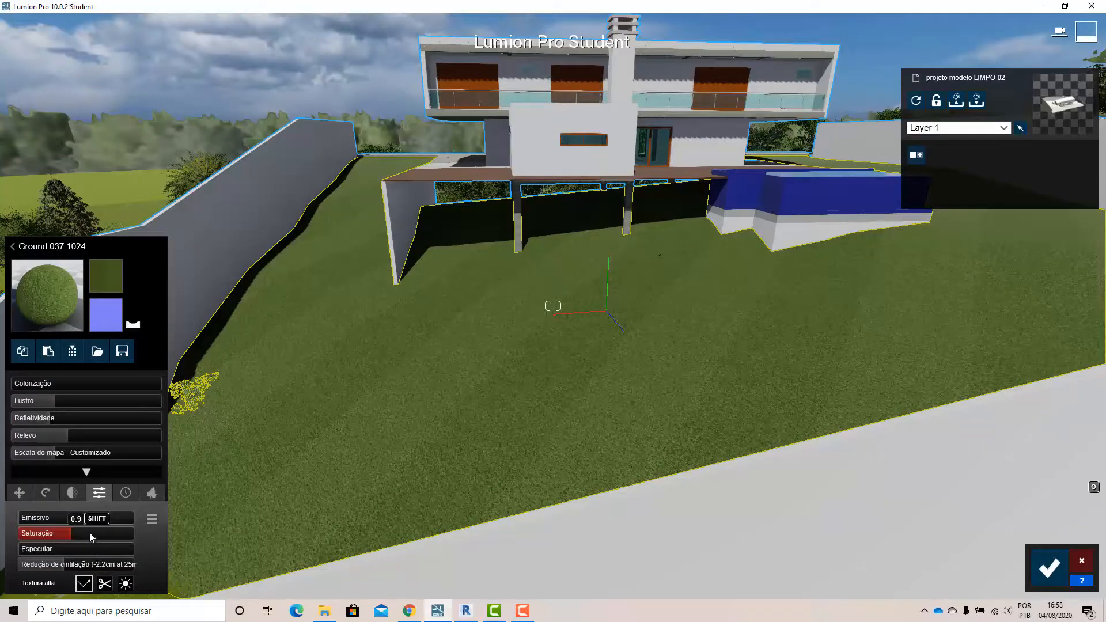
Test the weathering effect on the terrain grass and reset it to none.
left_click(125, 494)
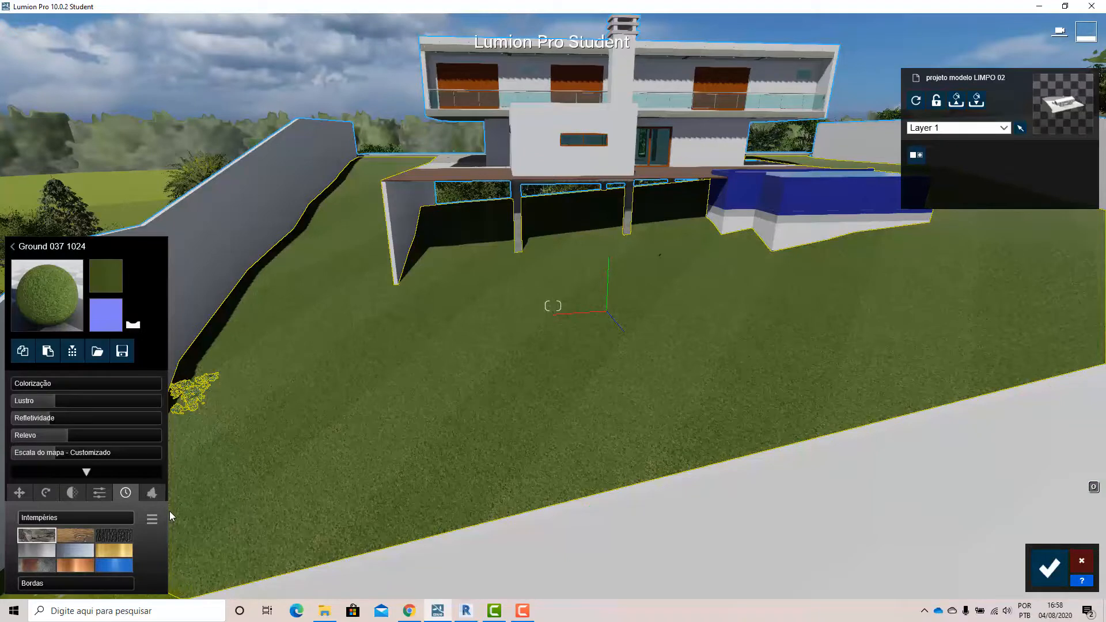
mouse_move(24, 527)
mouse_move(25, 522)
left_mouse_down()
mouse_move(145, 524)
mouse_move(7, 528)
left_mouse_up()
Add foliage to the terrain grass with a spread of about 0.5.
left_click(156, 493)
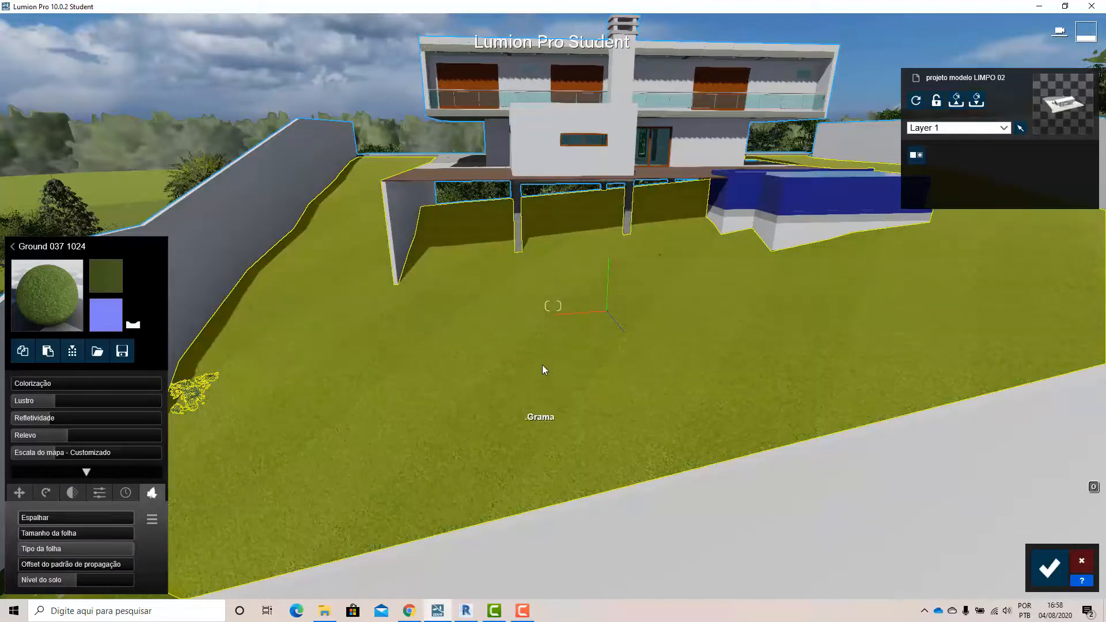
scroll(541, 364, "down", 2)
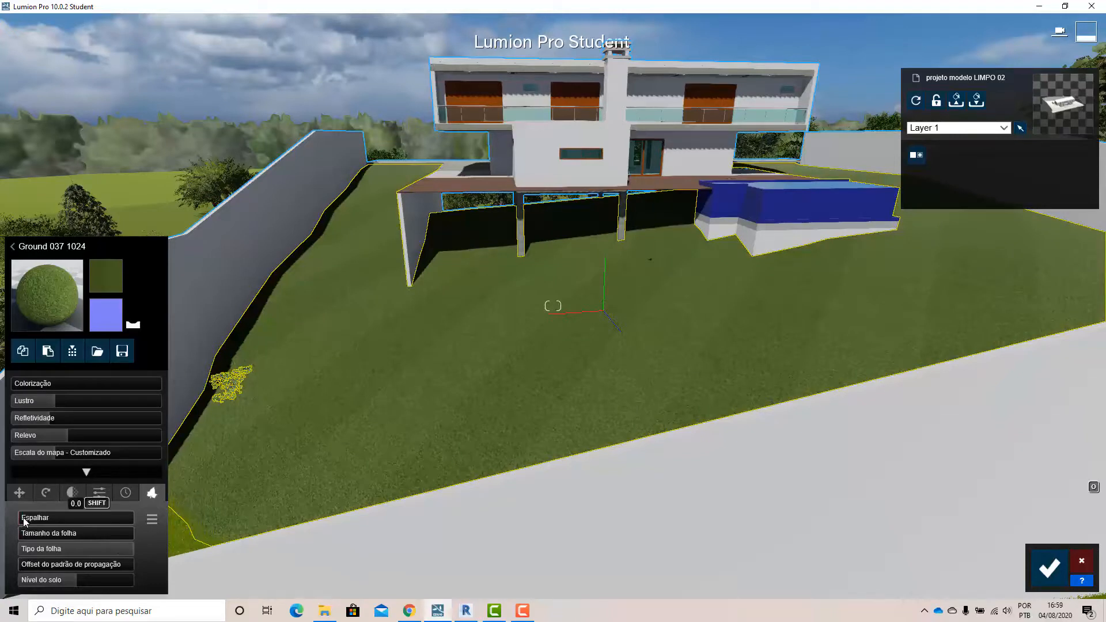
left_click(23, 518)
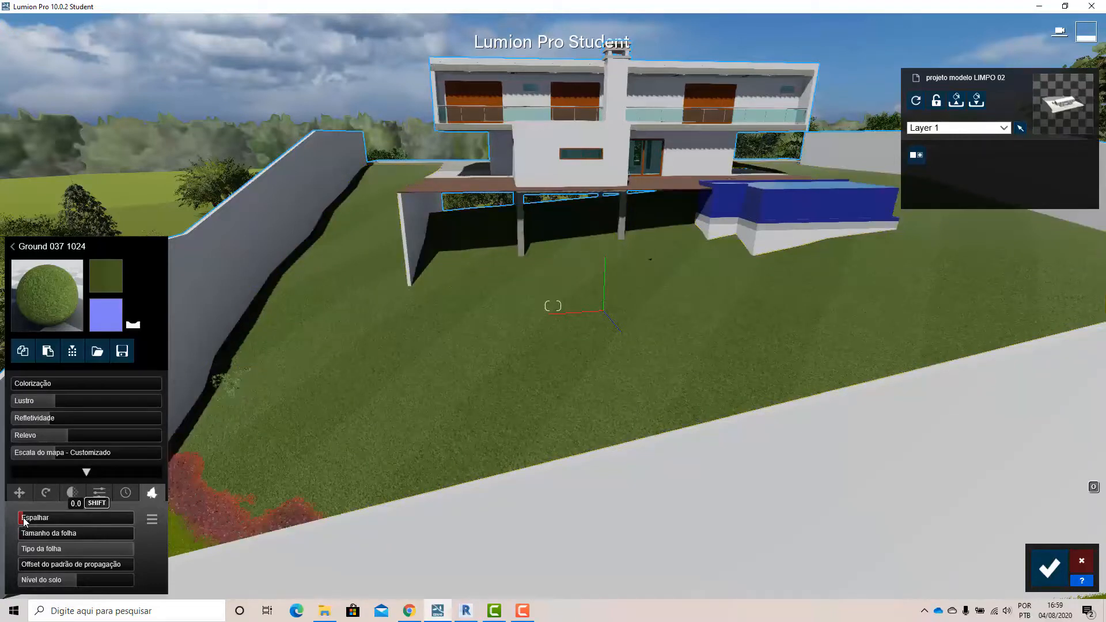
left_click_drag(28, 522, 74, 513)
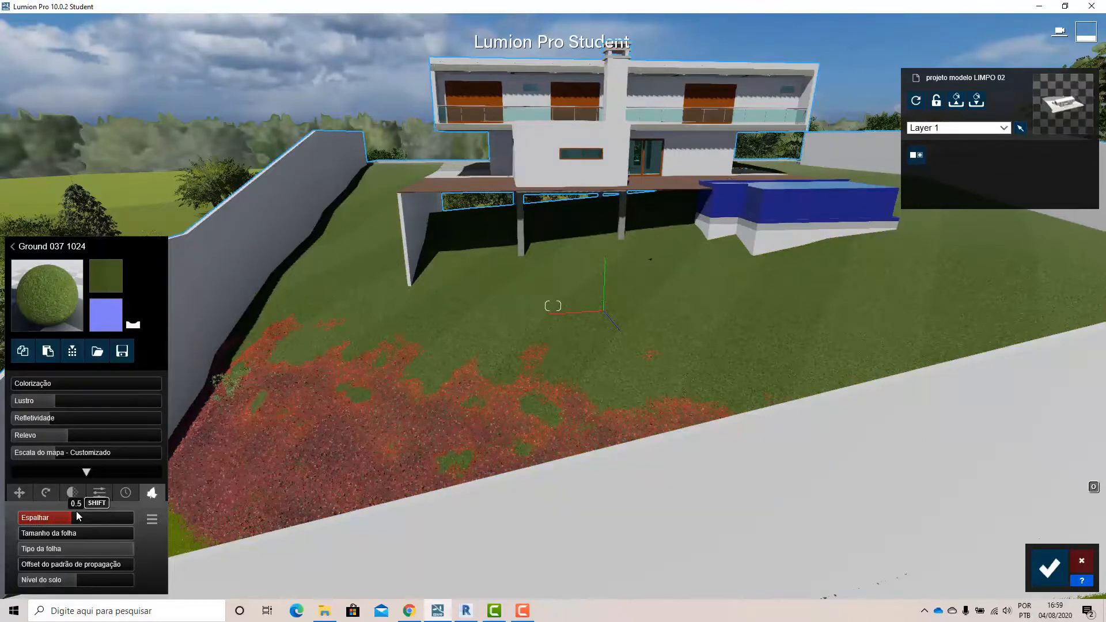
Inspect the scattered leaves up close, set the leaf type to 0.3 and increase the leaf size slightly.
scroll(422, 427, "up", 10)
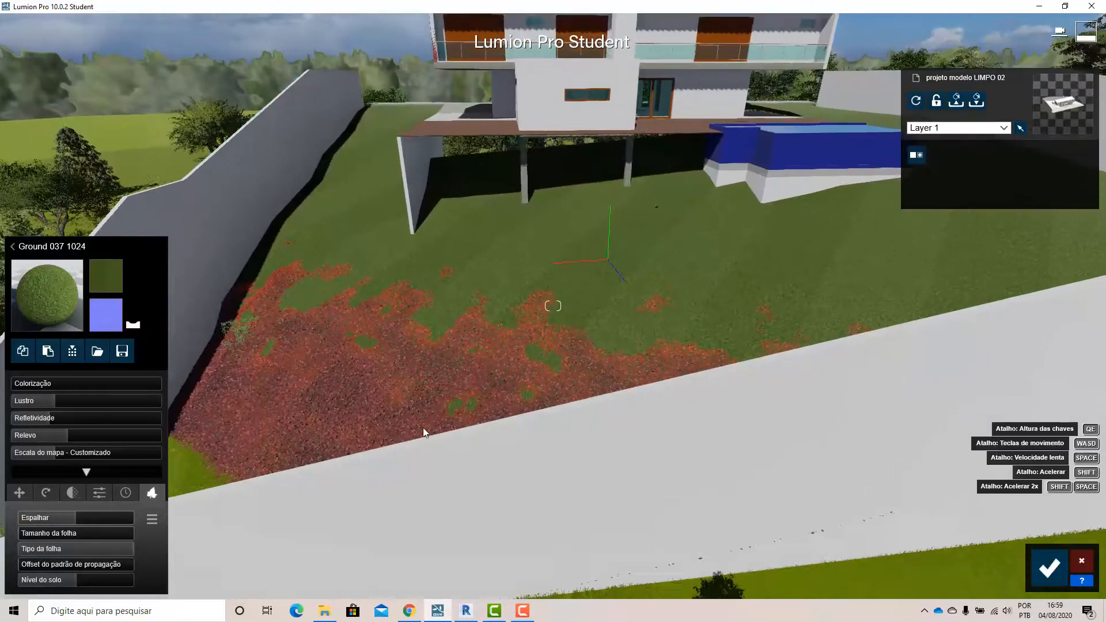
scroll(414, 385, "up", 10)
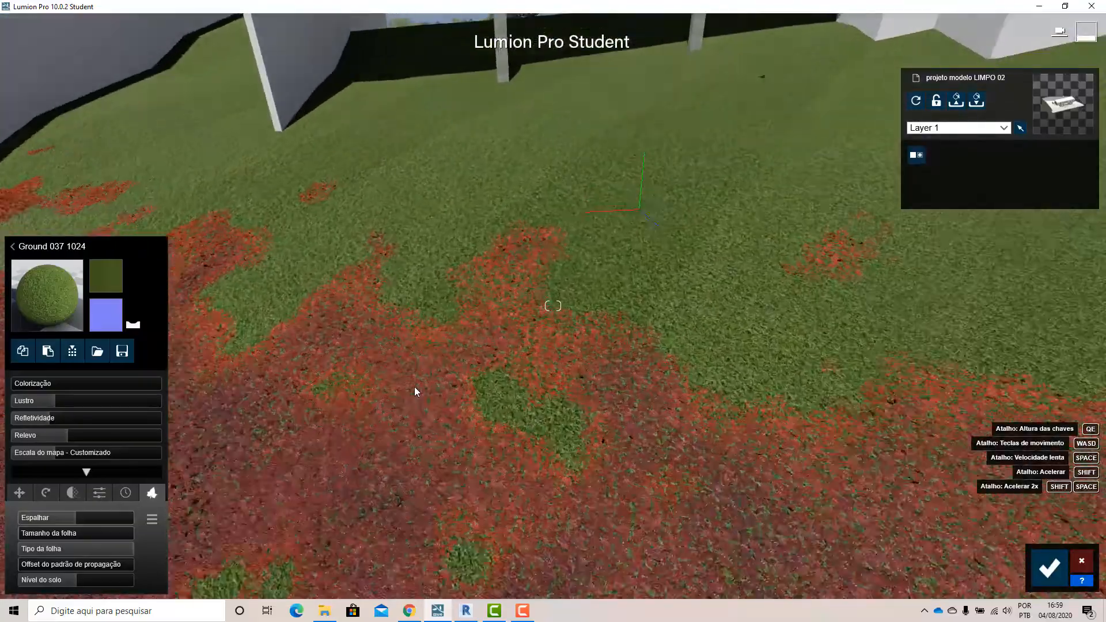
scroll(413, 392, "up", 10)
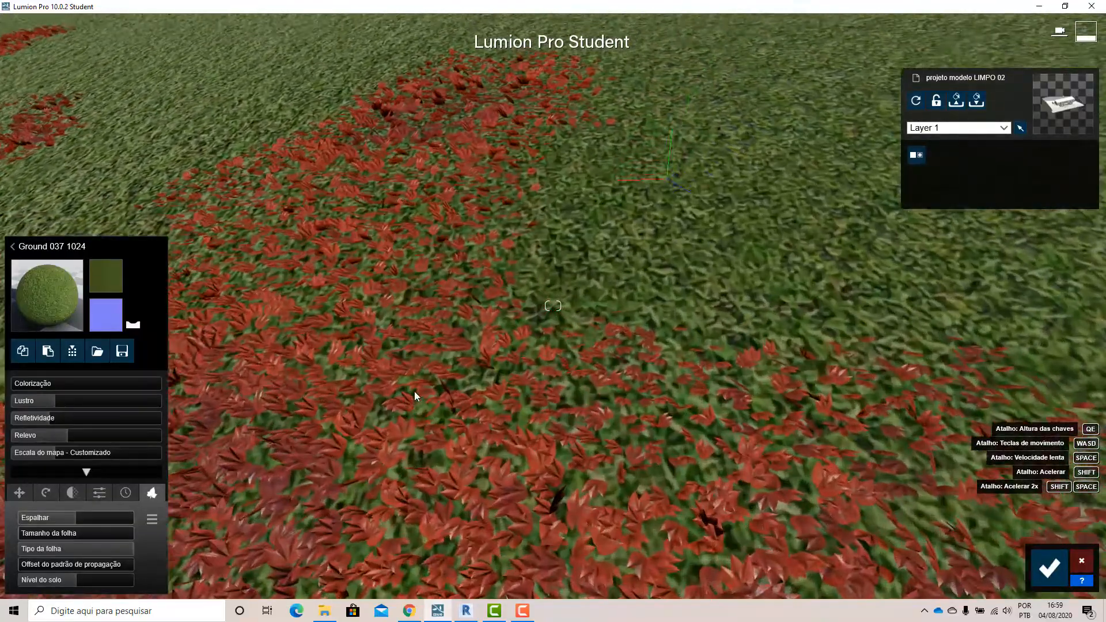
scroll(552, 306, "down", 10)
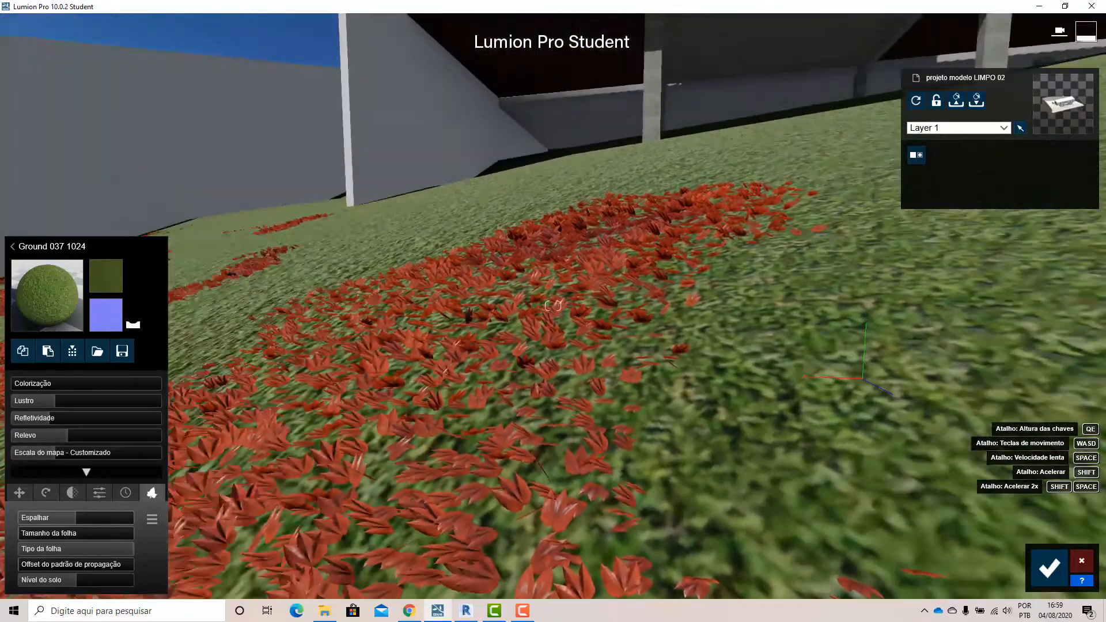
right_click_drag(449, 410, 402, 414)
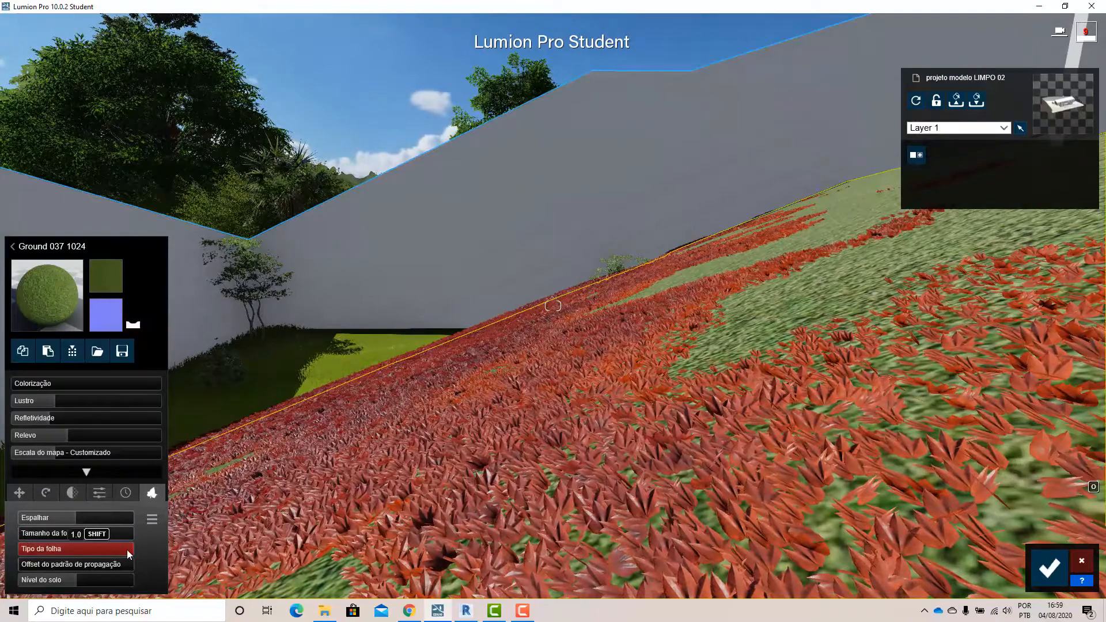
left_click_drag(111, 554, 36, 531)
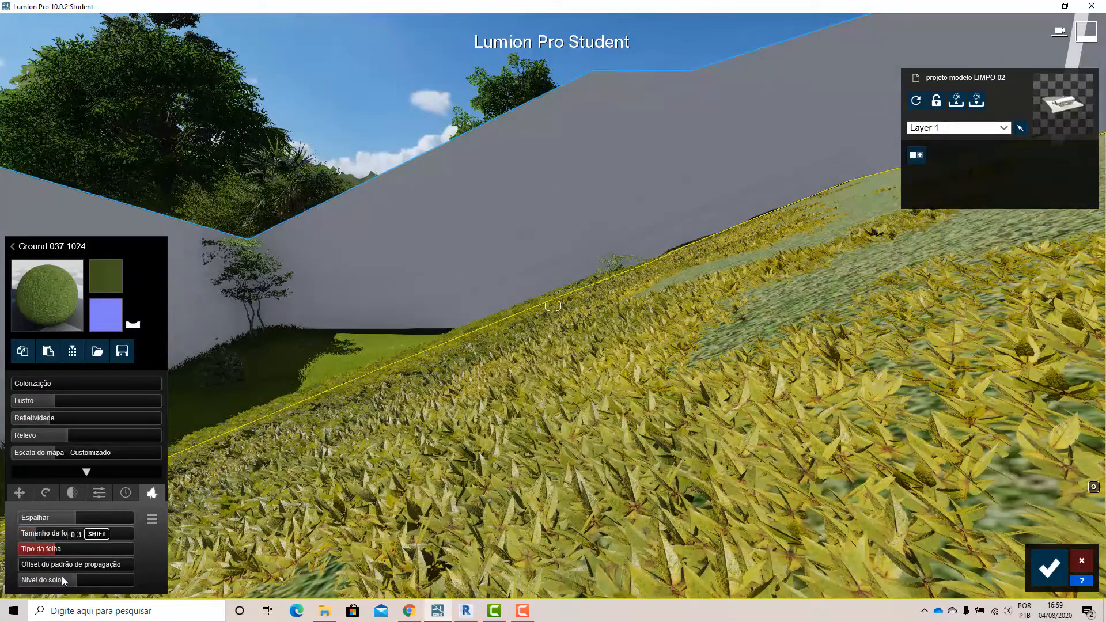
Examine how the foliage is distributed over the terrain, from inside the walls and from outside facing the house.
key("s")
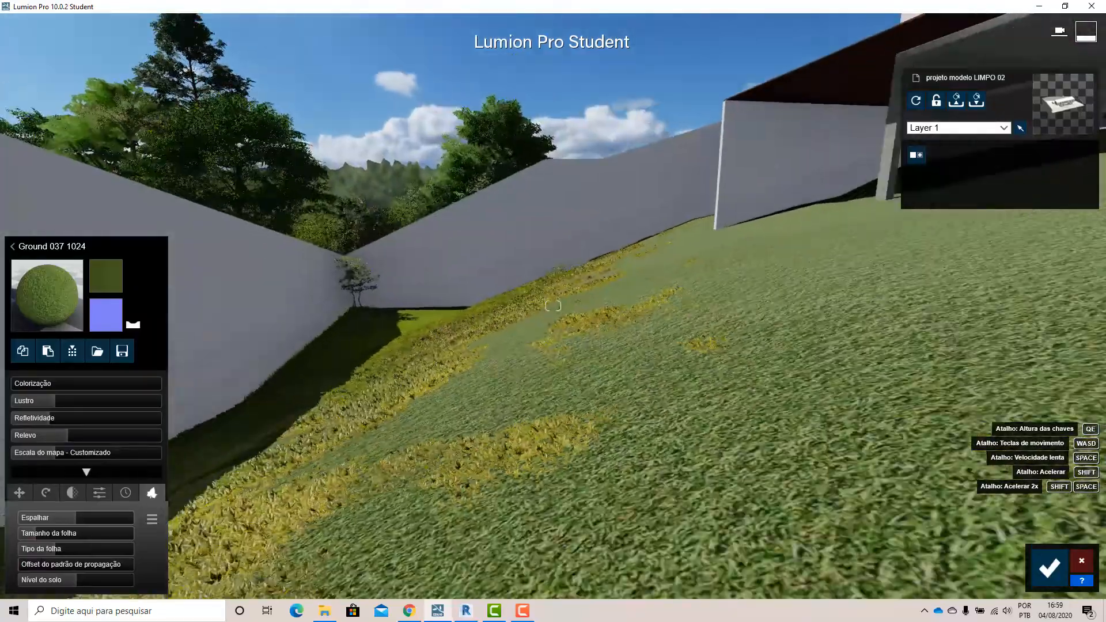
right_click_drag(708, 297, 545, 383)
key("s")
key("s")
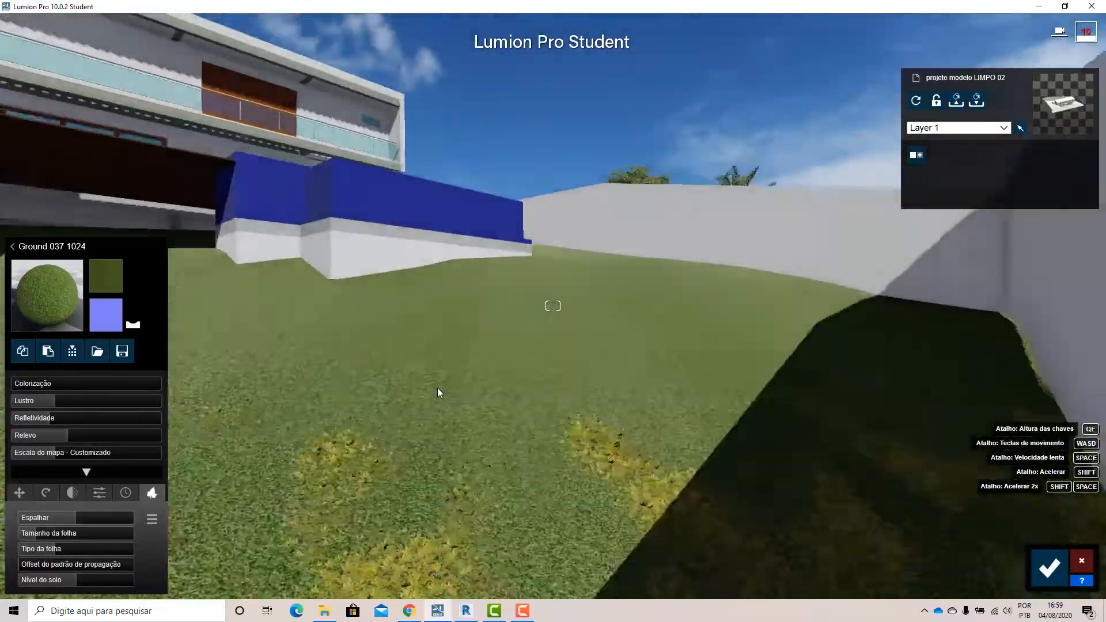
right_click_drag(381, 448, 381, 464)
right_click_drag(691, 369, 684, 327)
key("s")
key("s")
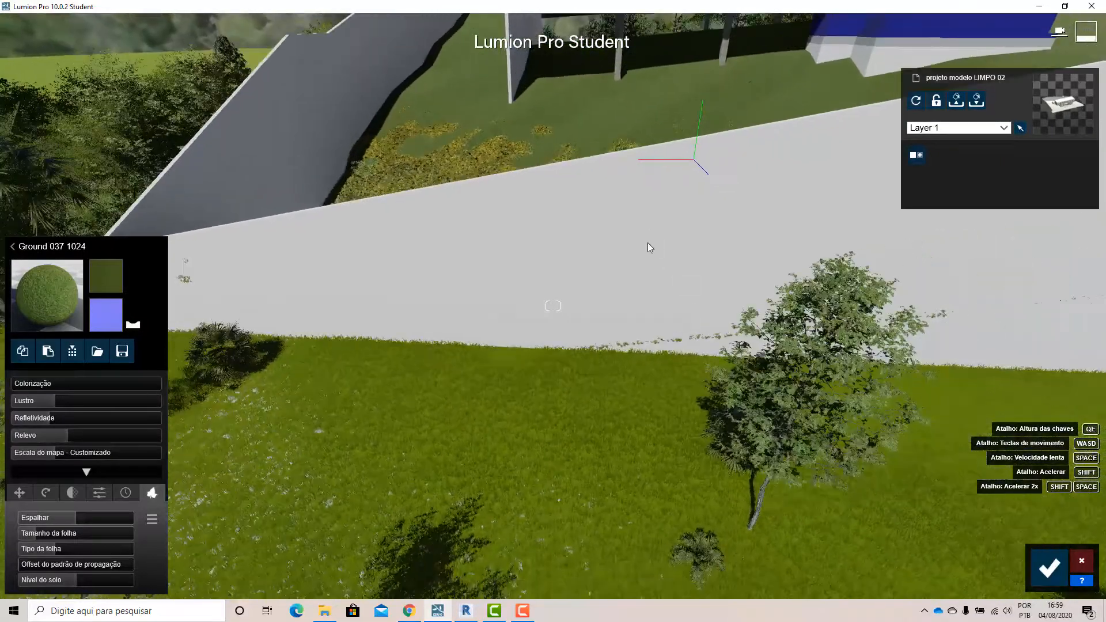
right_click_drag(655, 189, 679, 78)
key("w")
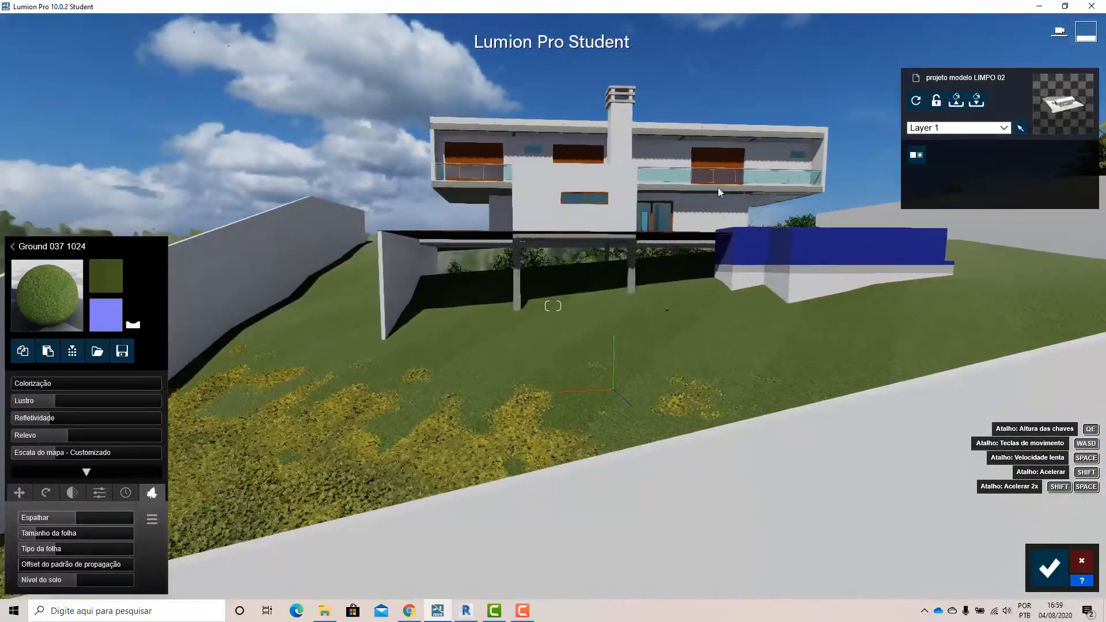
Increase the foliage spread over the terrain grass and set the leaf size to 0.3.
right_click_drag(717, 188, 755, 399)
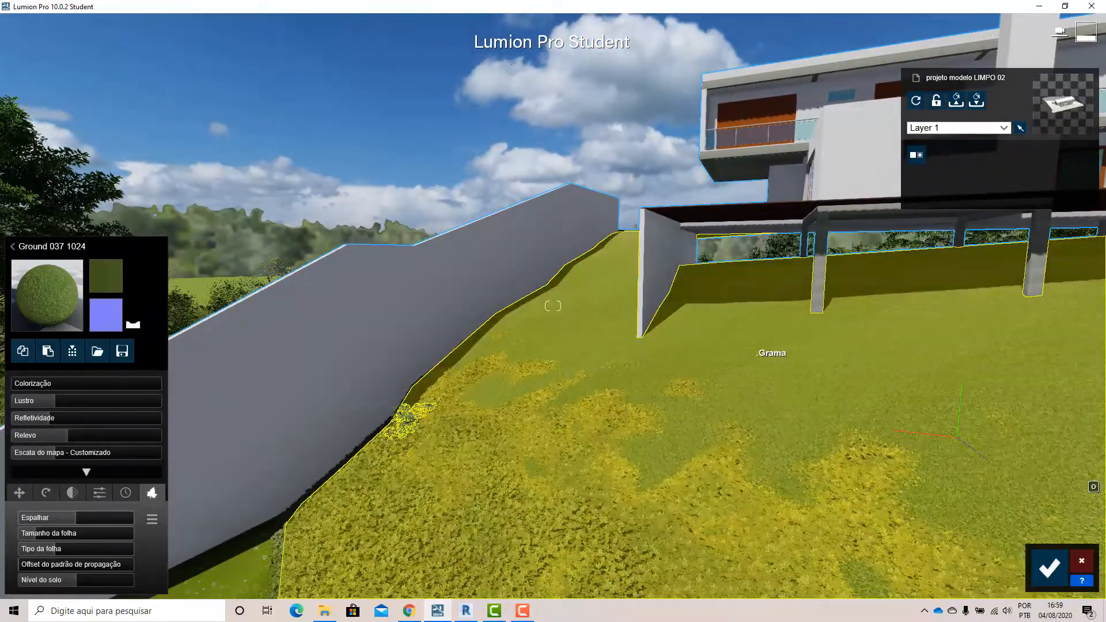
key("q")
right_click_drag(772, 347, 772, 397)
right_click_drag(754, 317, 755, 335)
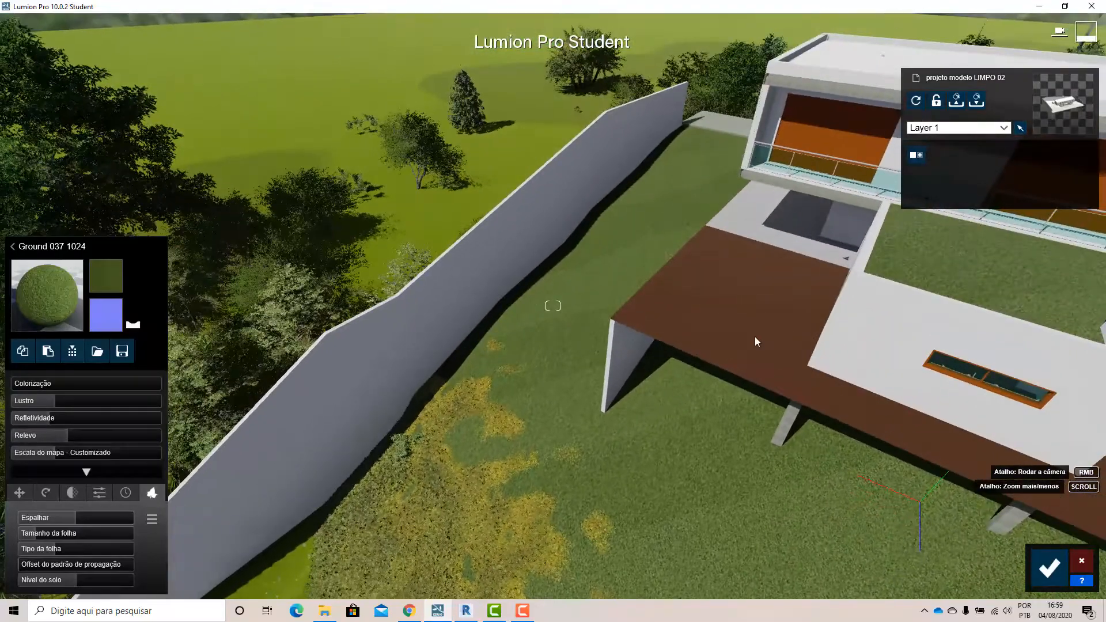
scroll(755, 335, "down", 5)
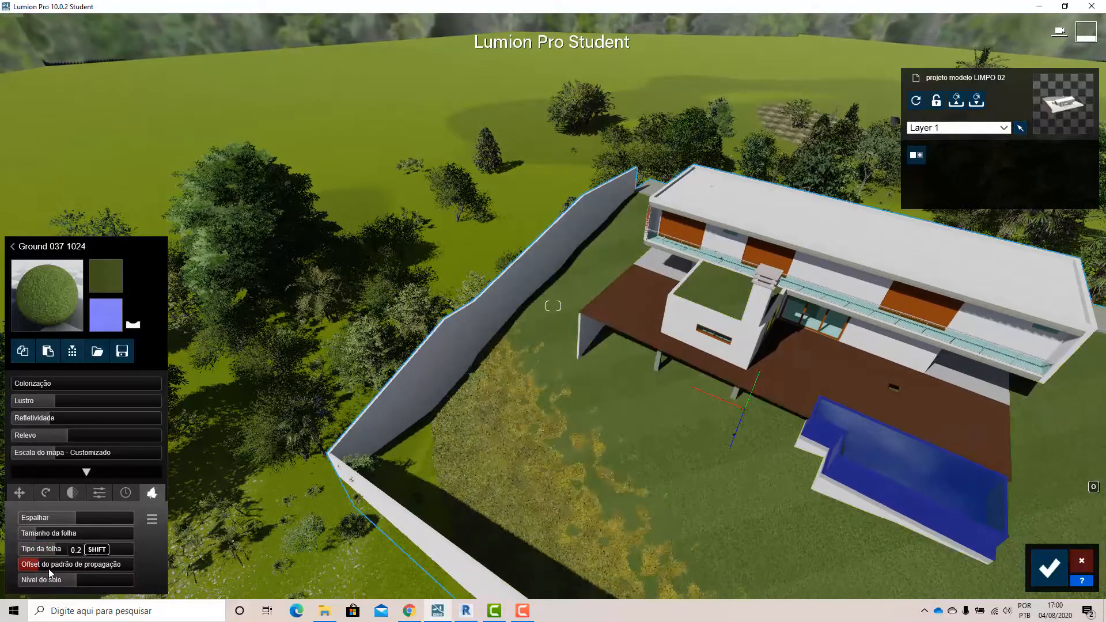
left_click_drag(77, 521, 105, 519)
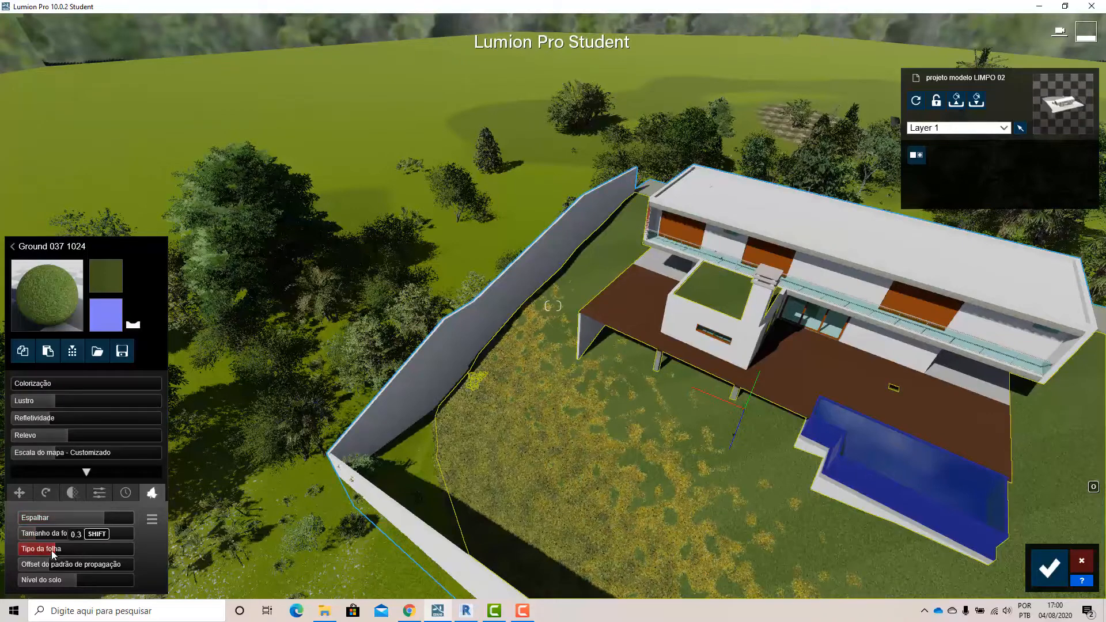
left_click_drag(26, 570, 10, 572)
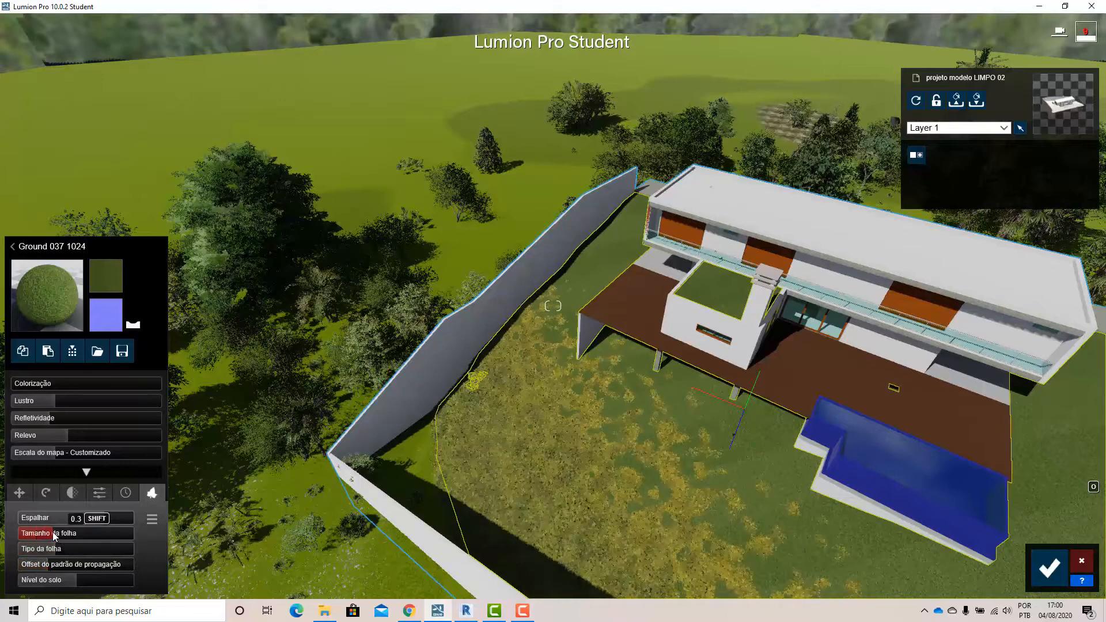
Test the terrain foliage's ground level at 13.0 m and -11.0 m, finishing near the middle of its range.
left_click(85, 579)
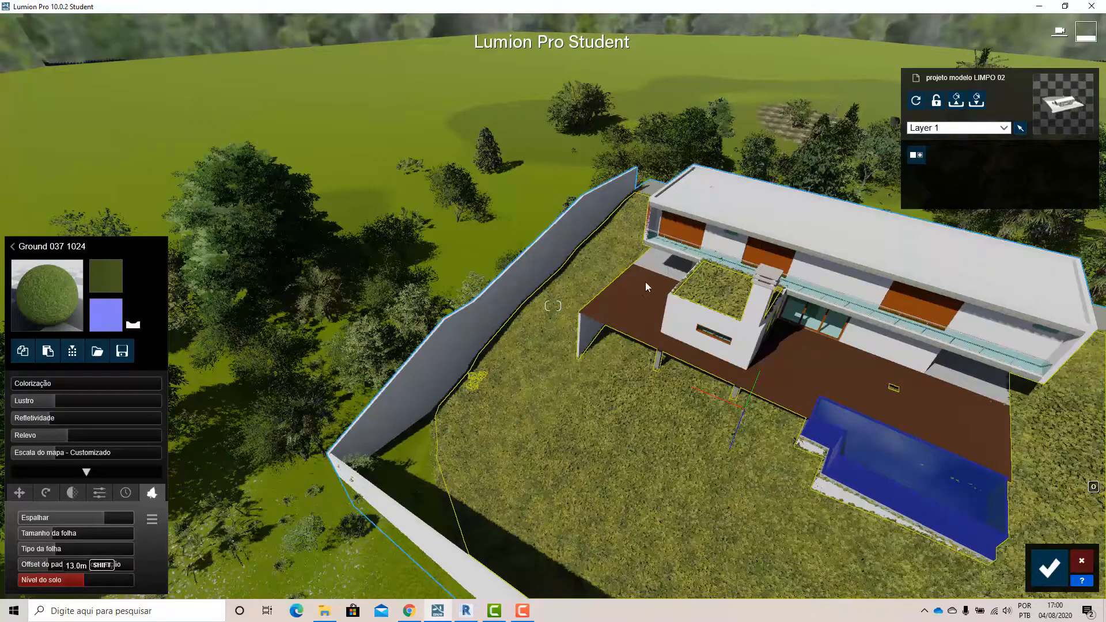
left_click(70, 579)
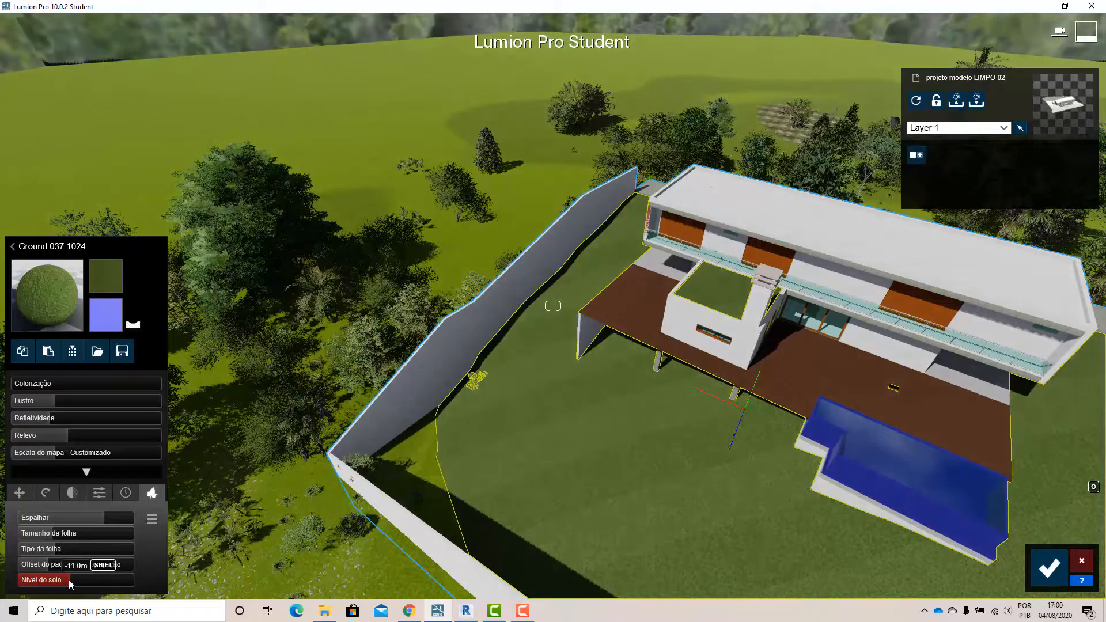
left_click_drag(69, 579, 180, 561)
Examine the foliage coverage of the walled terrain from above the house.
right_click_drag(427, 490, 493, 427)
scroll(512, 350, "down", 5)
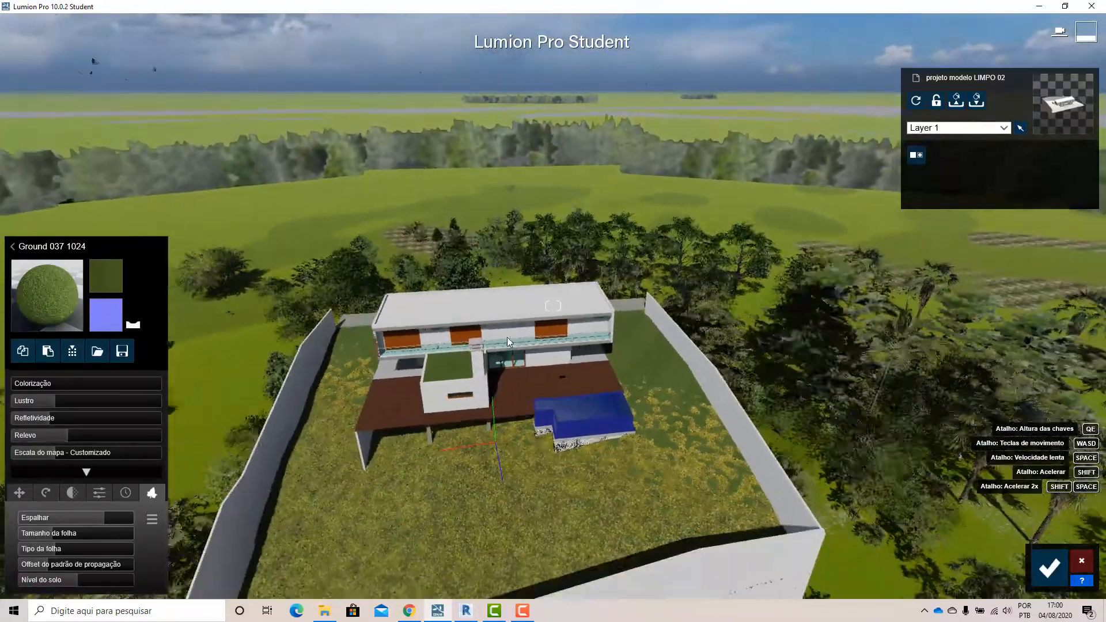
key("e")
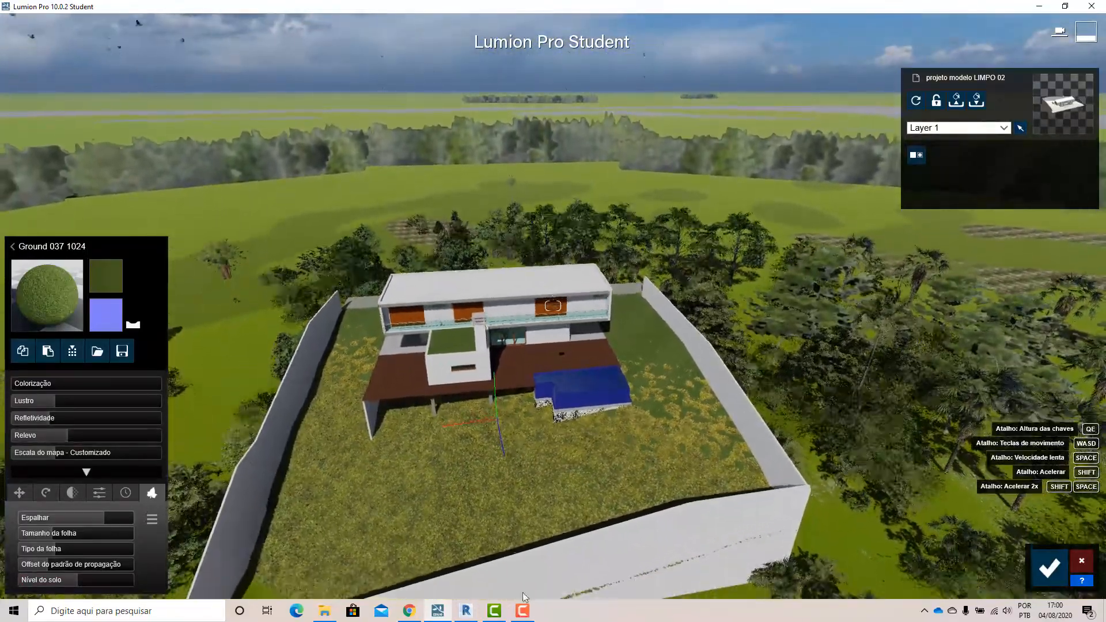
key("d")
right_click_drag(422, 503, 407, 444)
scroll(397, 447, "up", 6)
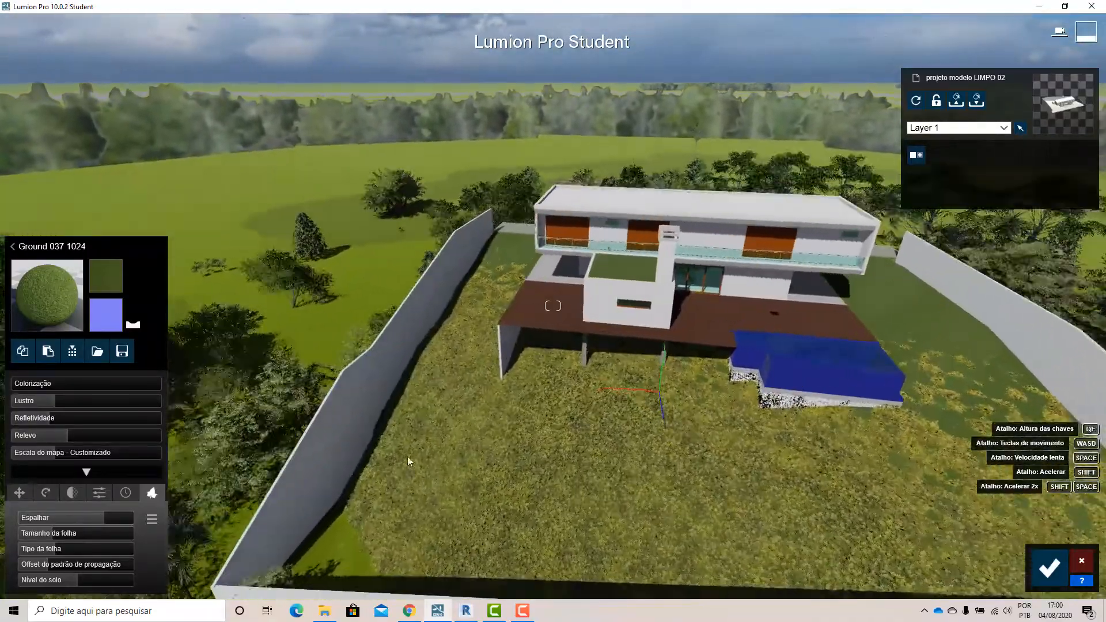
right_click_drag(398, 388, 407, 397)
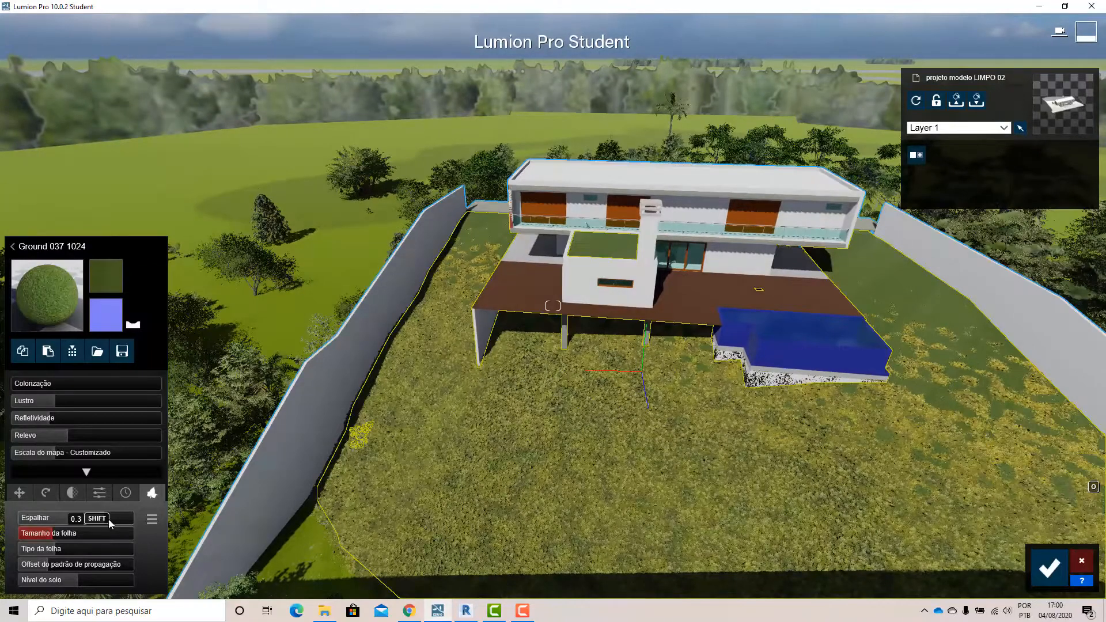
Reduce the foliage spread to zero and replace the terrain material with Checkerboard Grass 01 from the grass materials.
left_click_drag(74, 521, 2, 531)
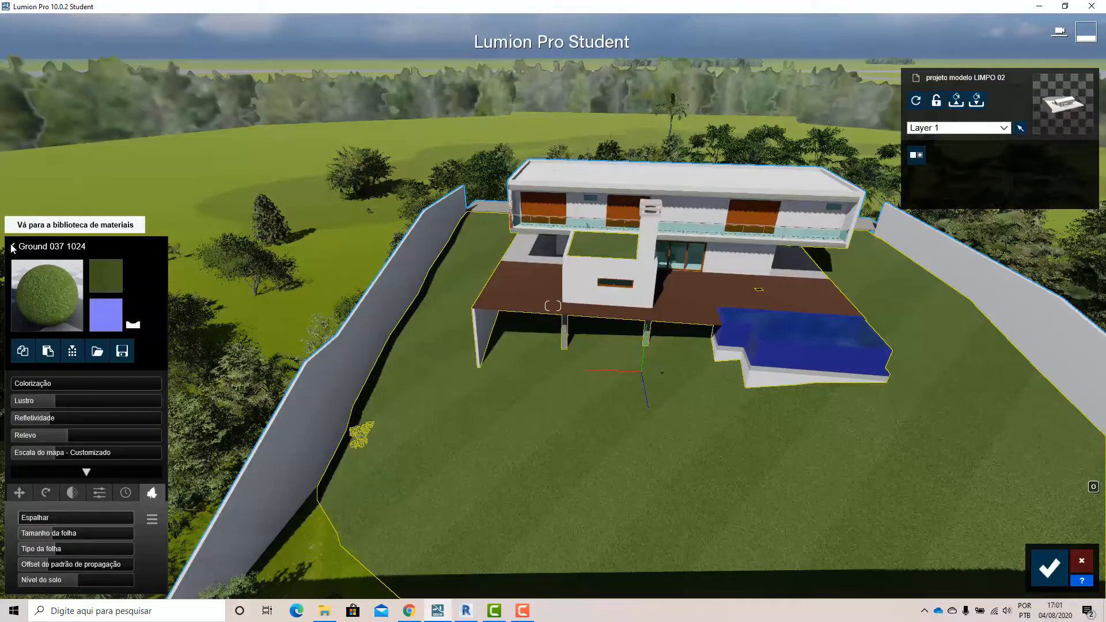
left_click(12, 248)
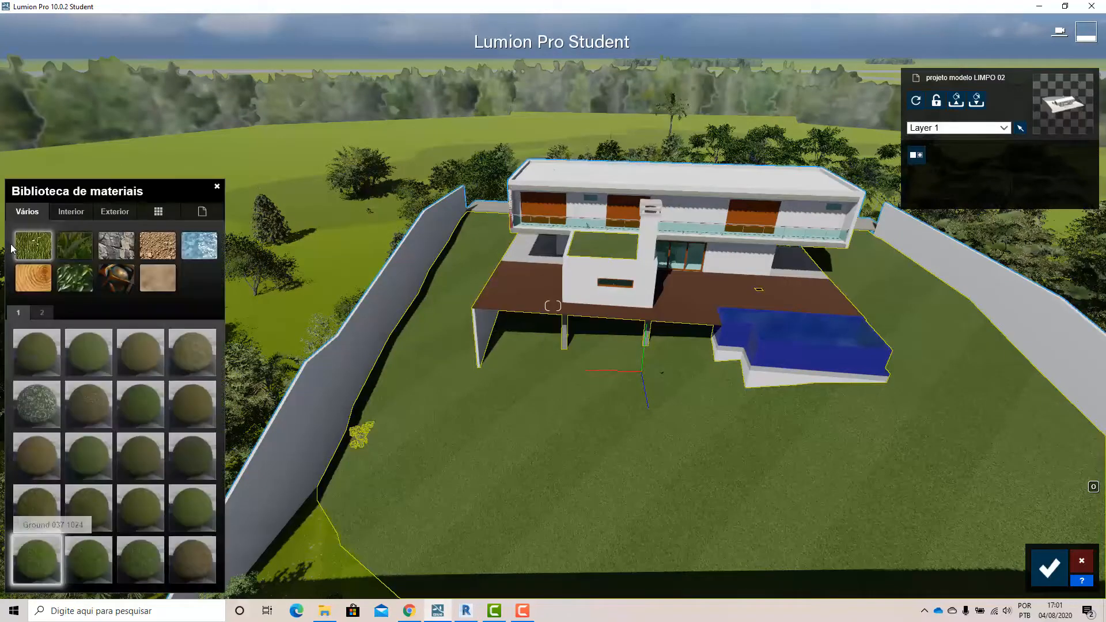
left_click(70, 243)
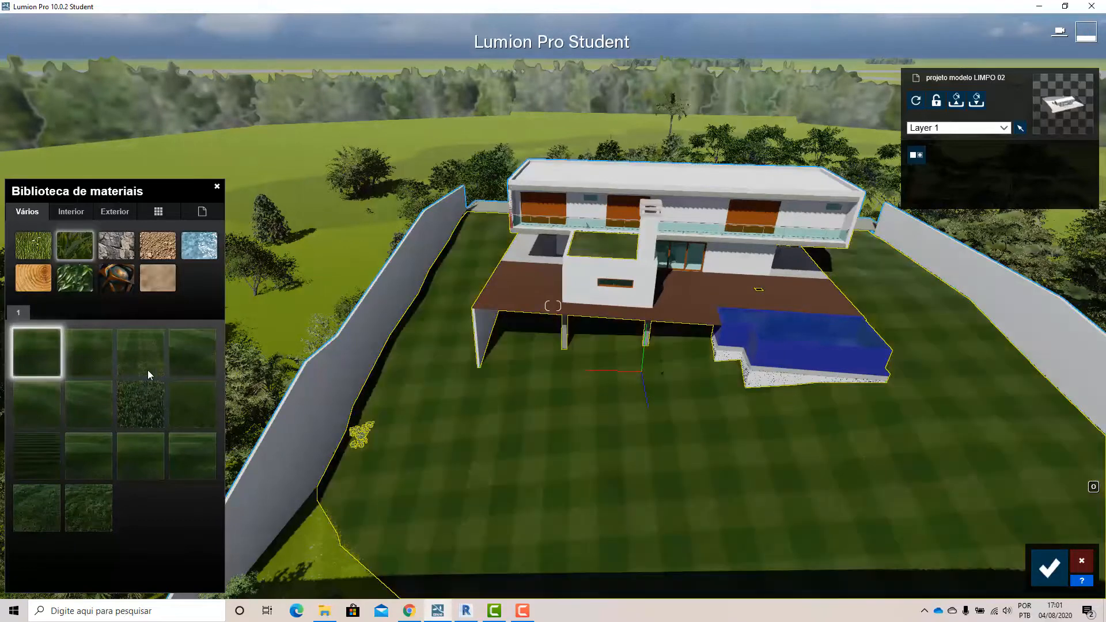
left_click(507, 424)
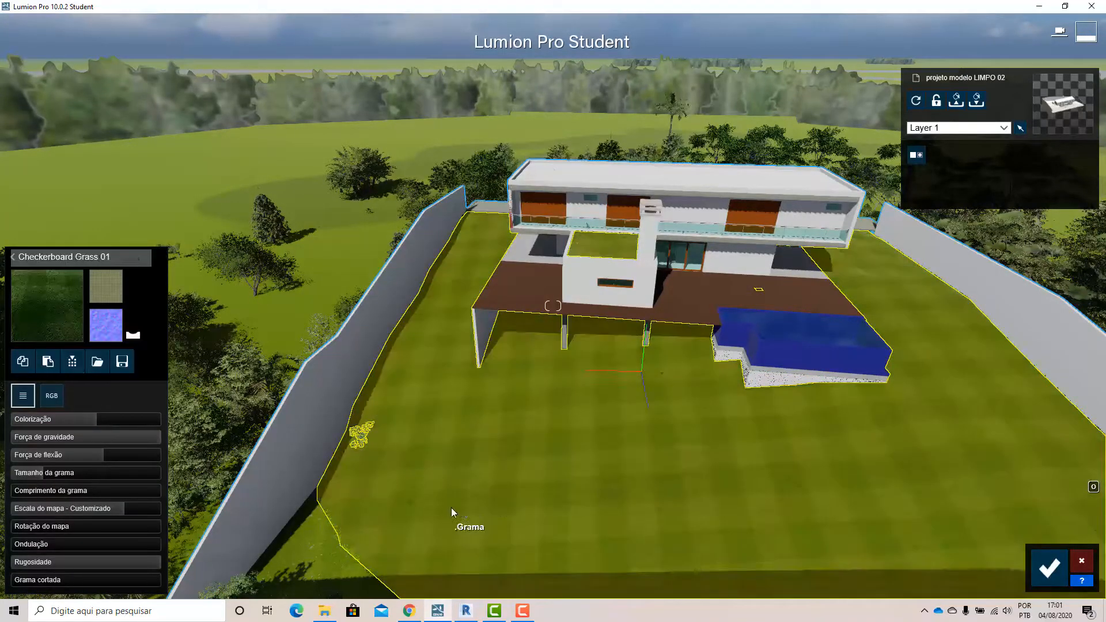
Inspect the checkerboard grass up close around the base of the pool and under the raised deck.
mouse_move(486, 517)
right_mouse_down()
mouse_move(478, 506)
mouse_move(424, 506)
mouse_move(464, 520)
right_mouse_up()
key("w")
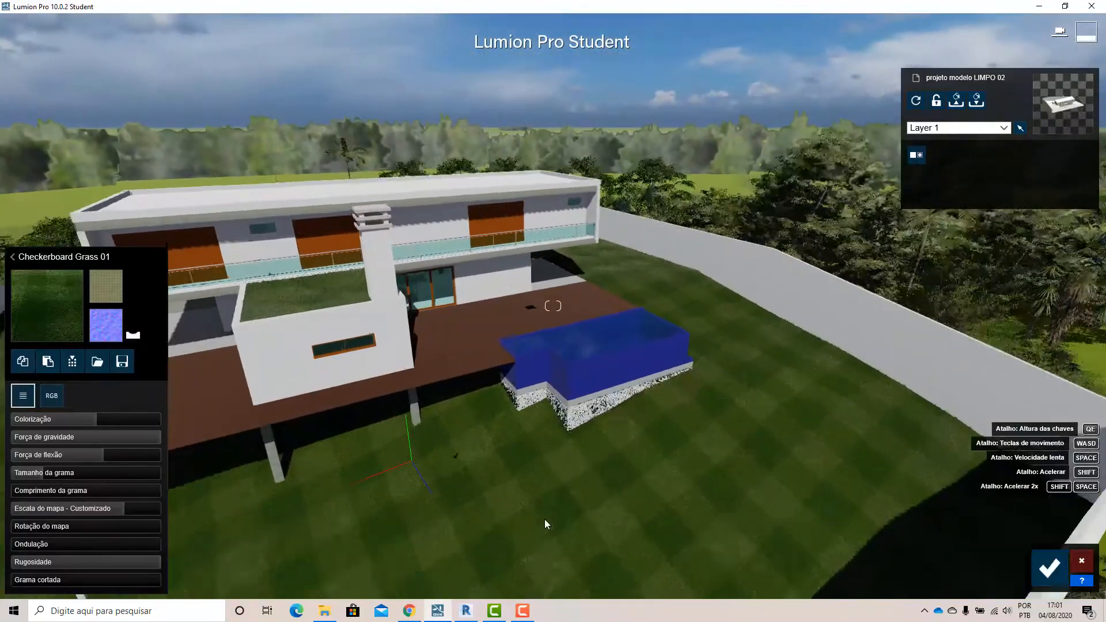
key("w")
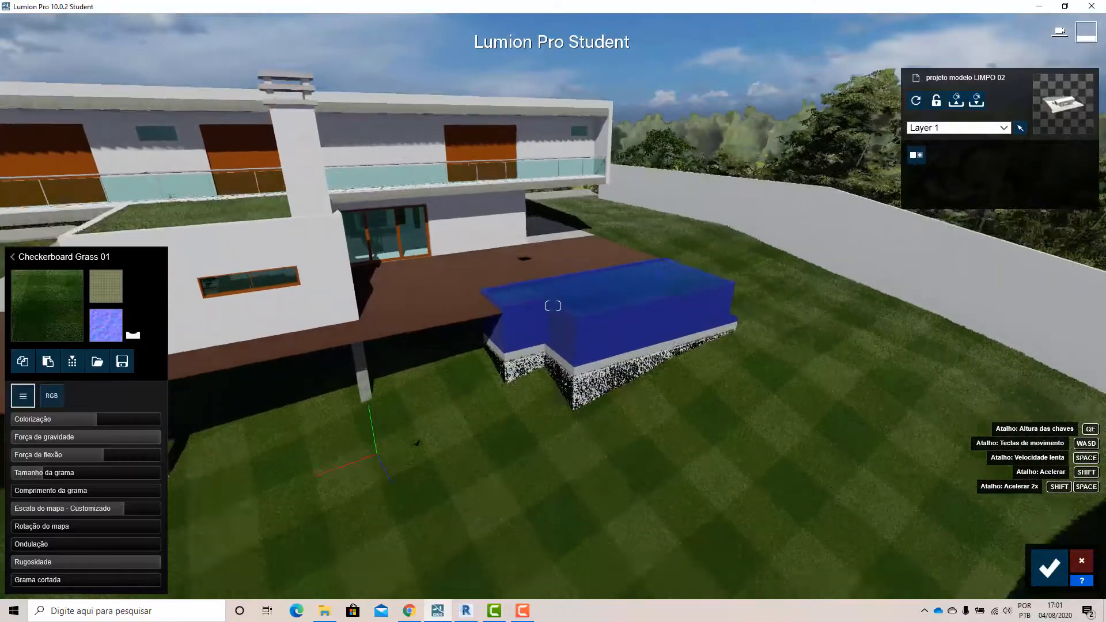
key("w")
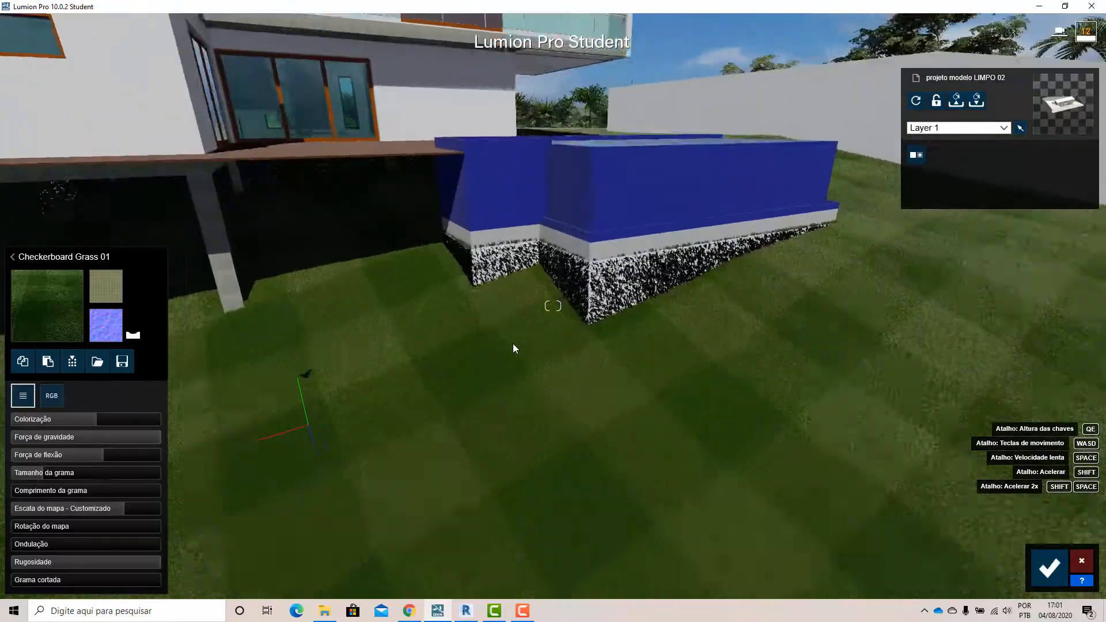
key("w")
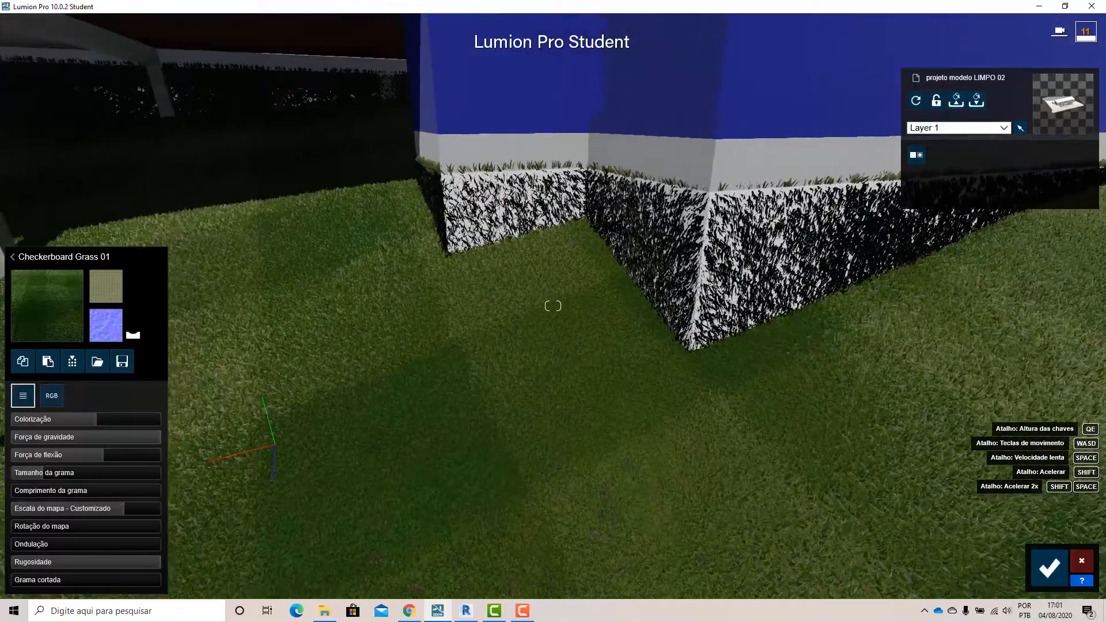
right_click_drag(322, 403, 775, 348)
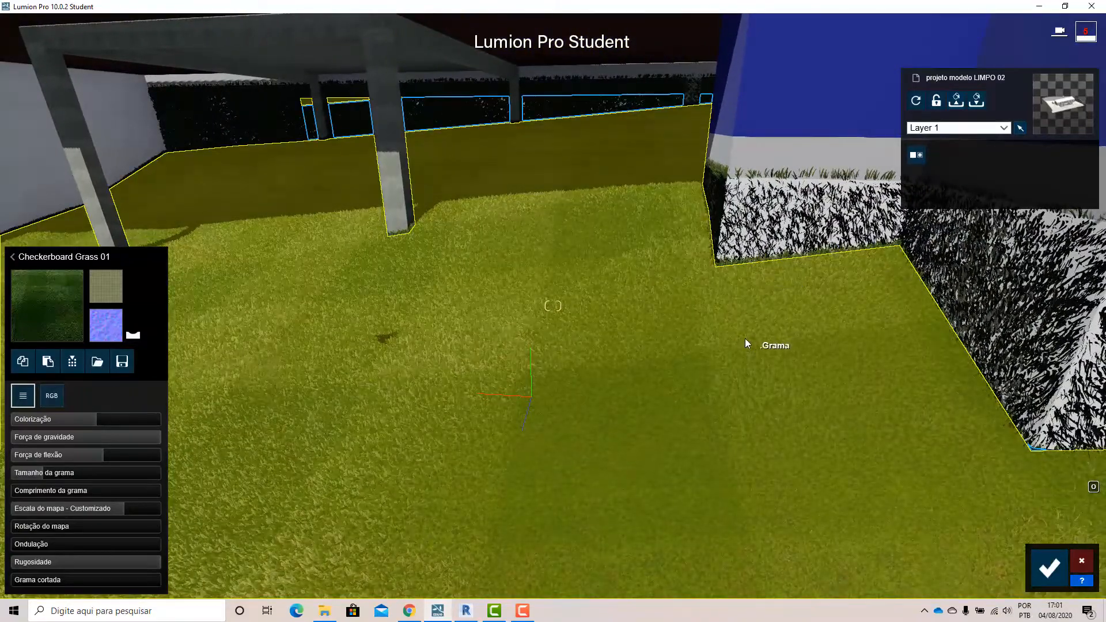
key("w")
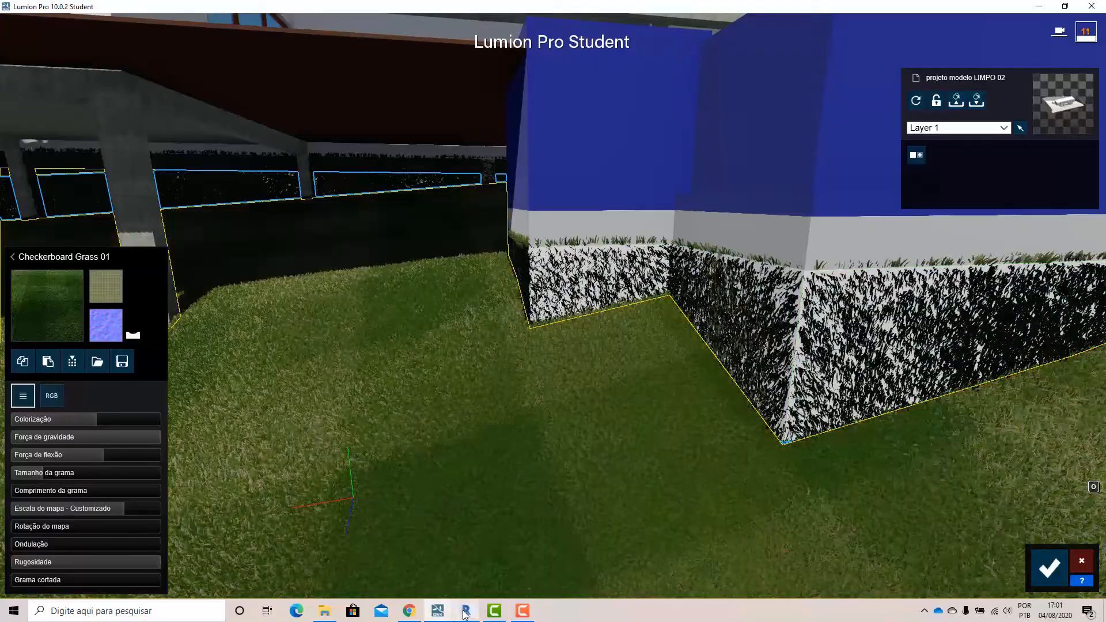
Switch to Revit and temporarily hide the PAREDES wall group in the 3D view.
left_click(466, 611)
scroll(667, 444, "up", 10)
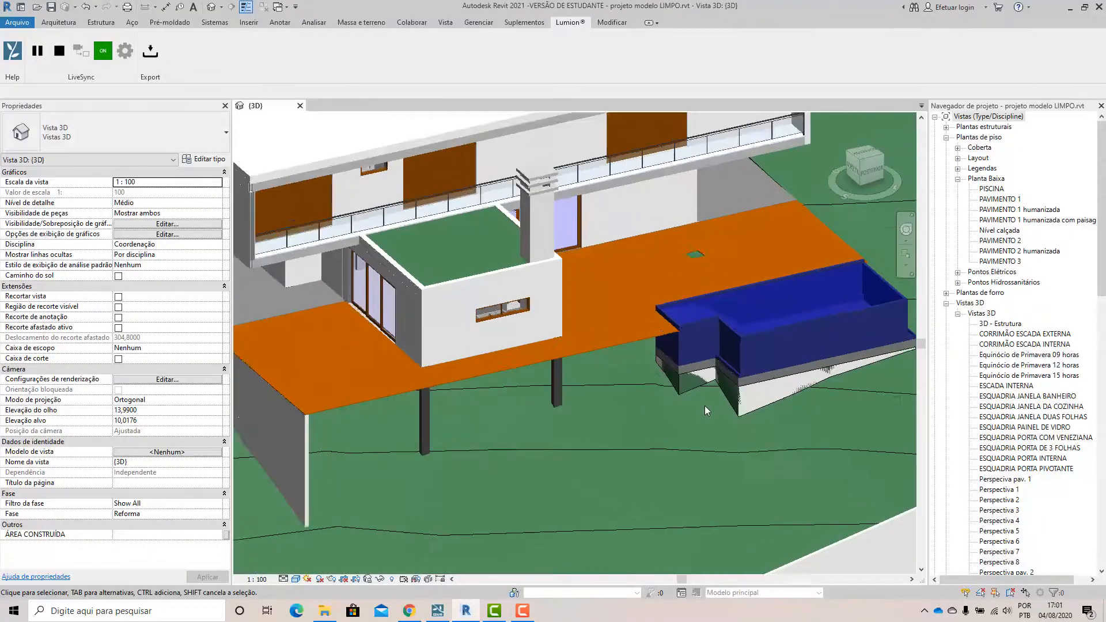
left_click(666, 366)
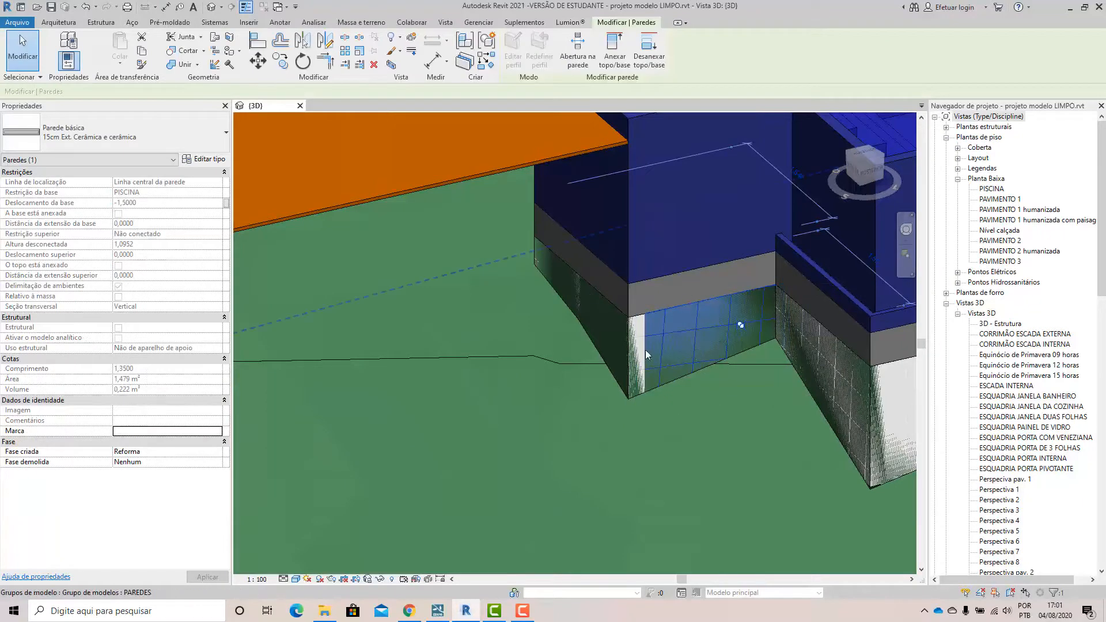
scroll(646, 354, "down", 12)
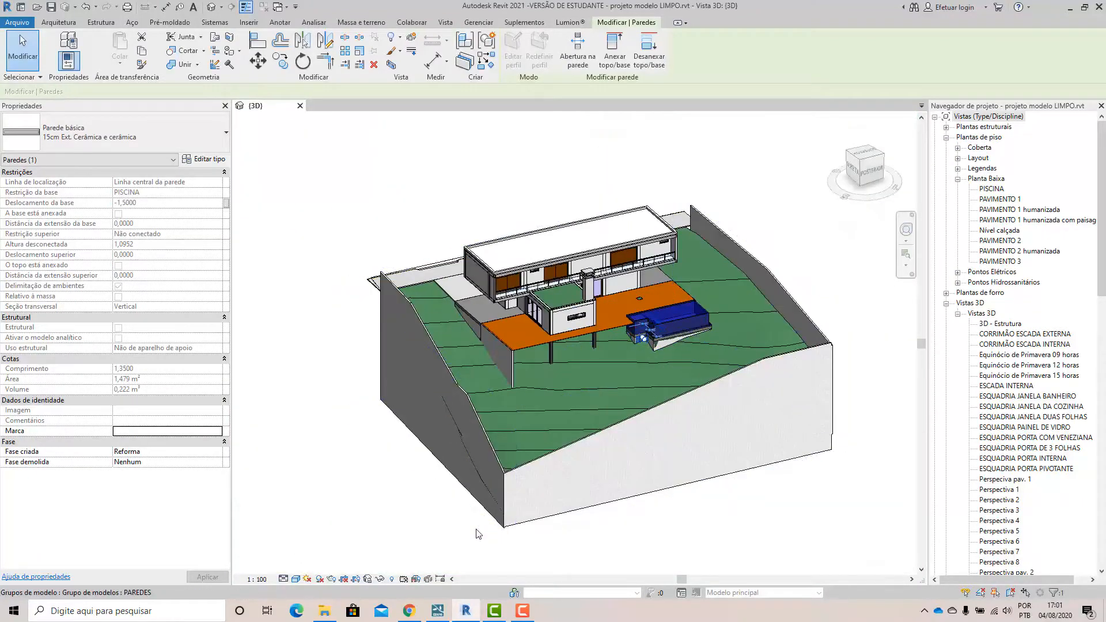
left_click(476, 534)
left_click(665, 351)
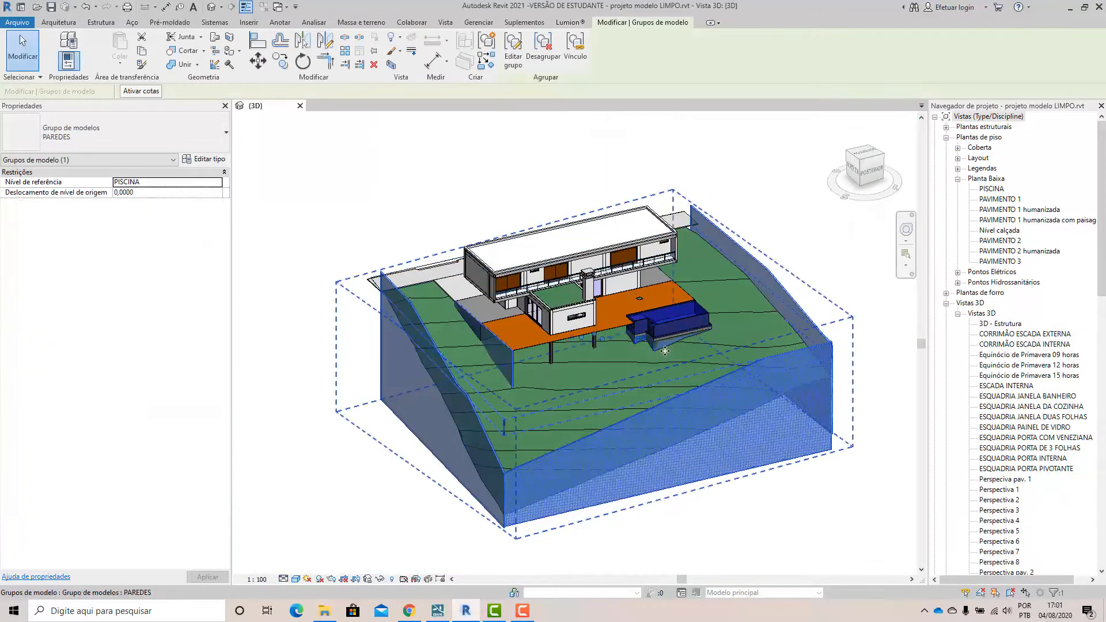
scroll(664, 351, "up", 5)
left_click(380, 578)
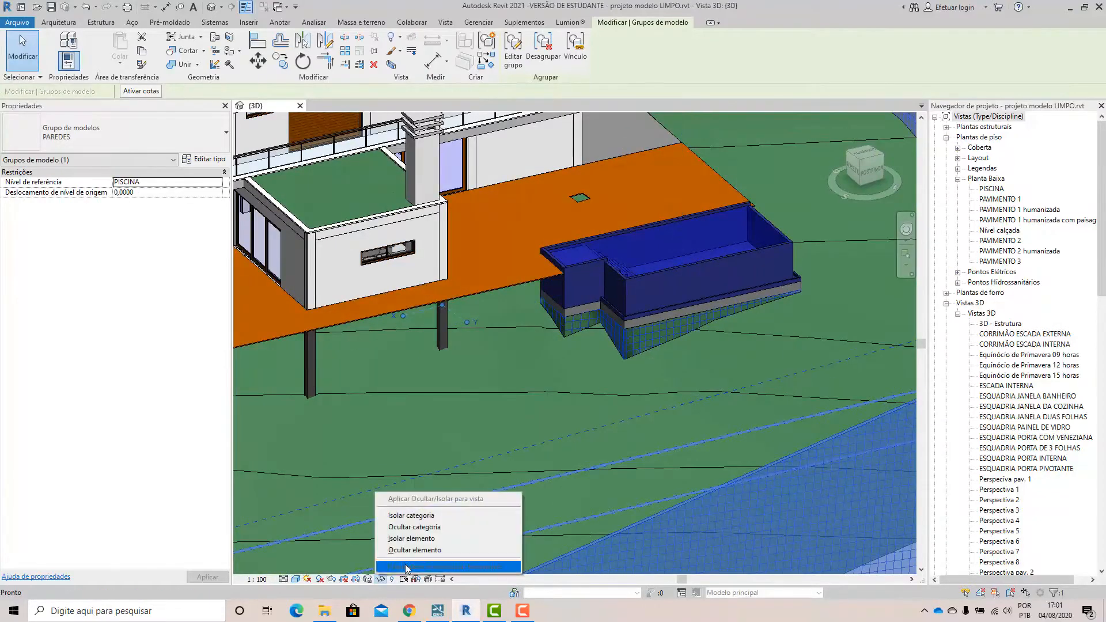
left_click(413, 550)
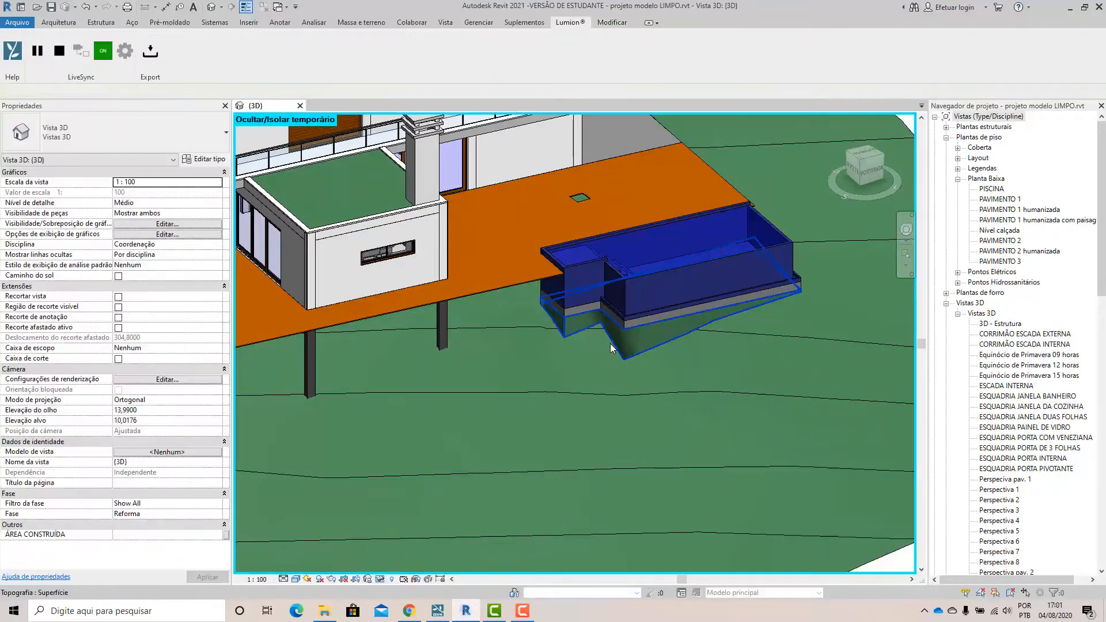
Compare the ground below the pool in Lumion and Revit, and select the topography surface under the pool in Revit.
scroll(612, 347, "up", 3)
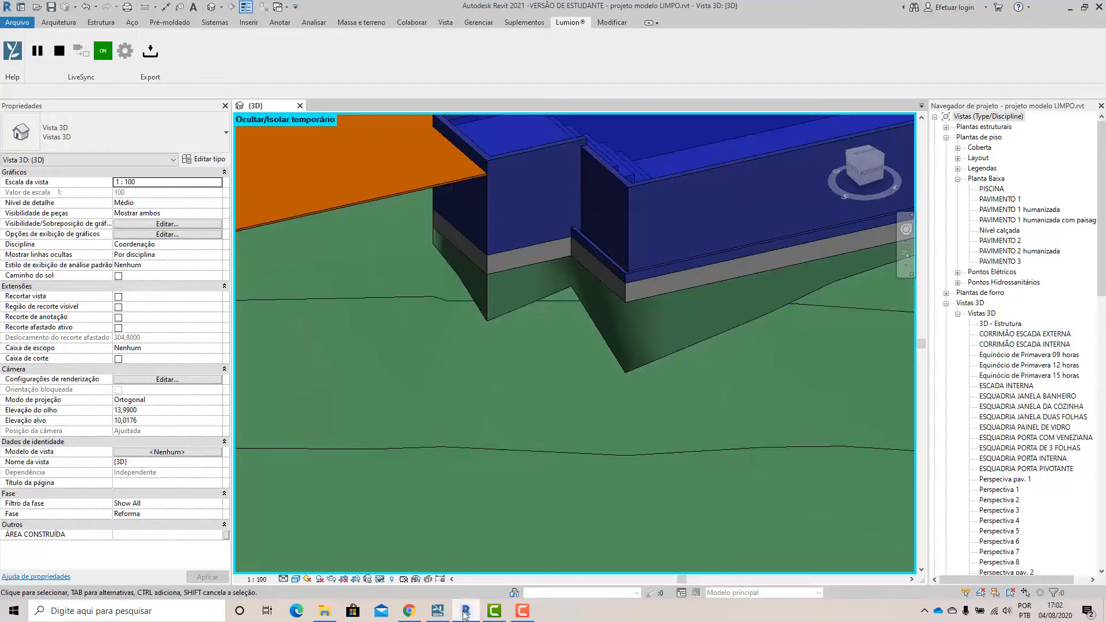
left_click(445, 615)
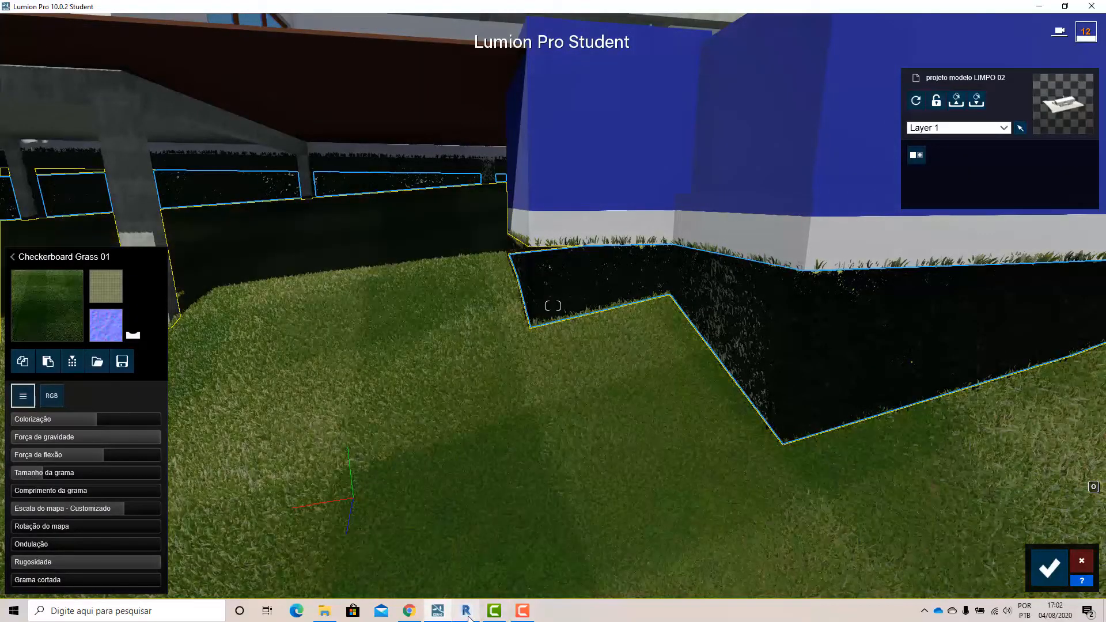
left_click(466, 612)
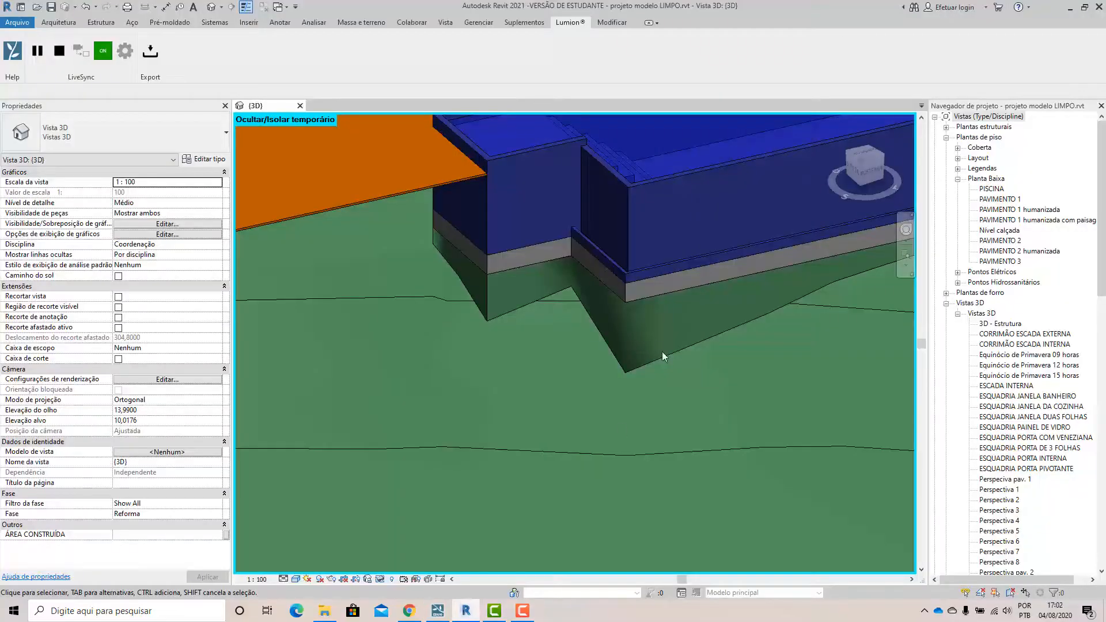
left_click(612, 300)
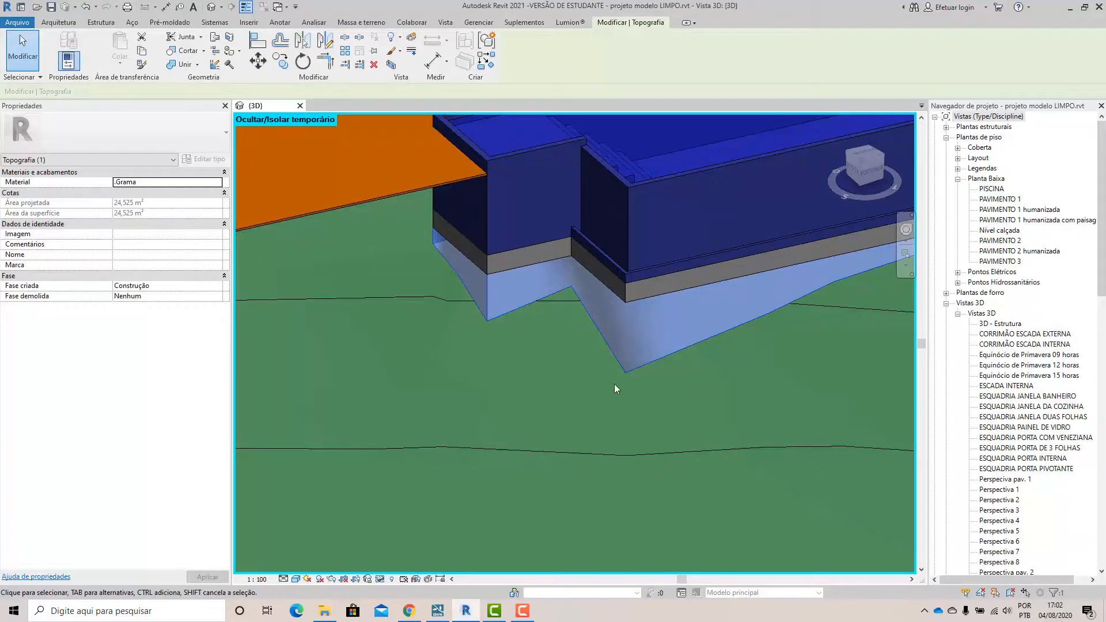
Switch back to Lumion and examine the ground opening below the pool from close up and farther away.
left_click(437, 612)
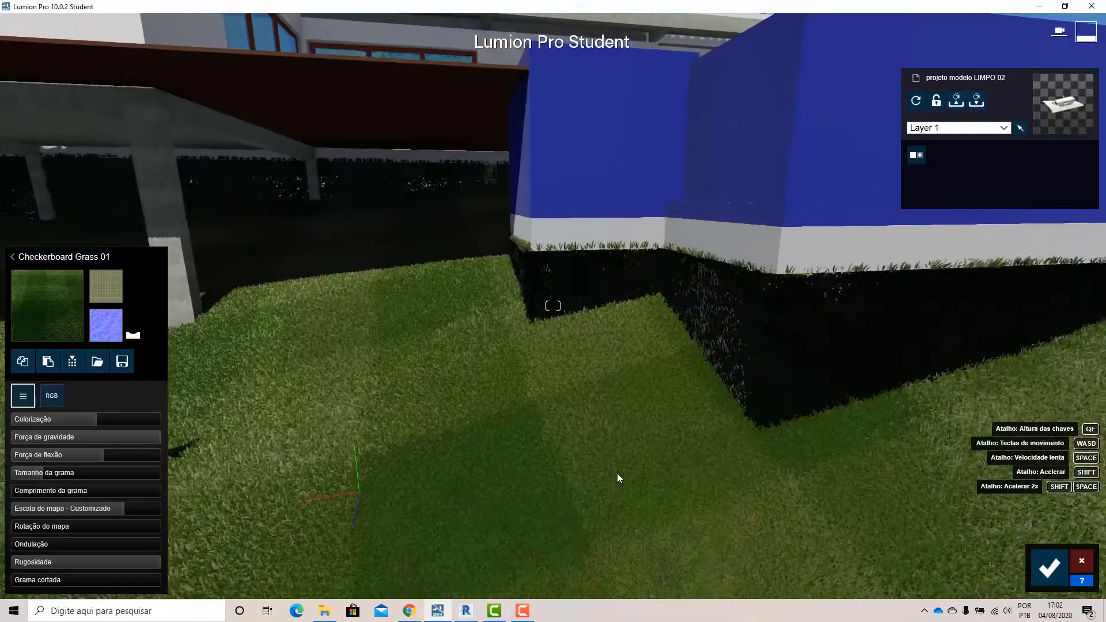
key("s")
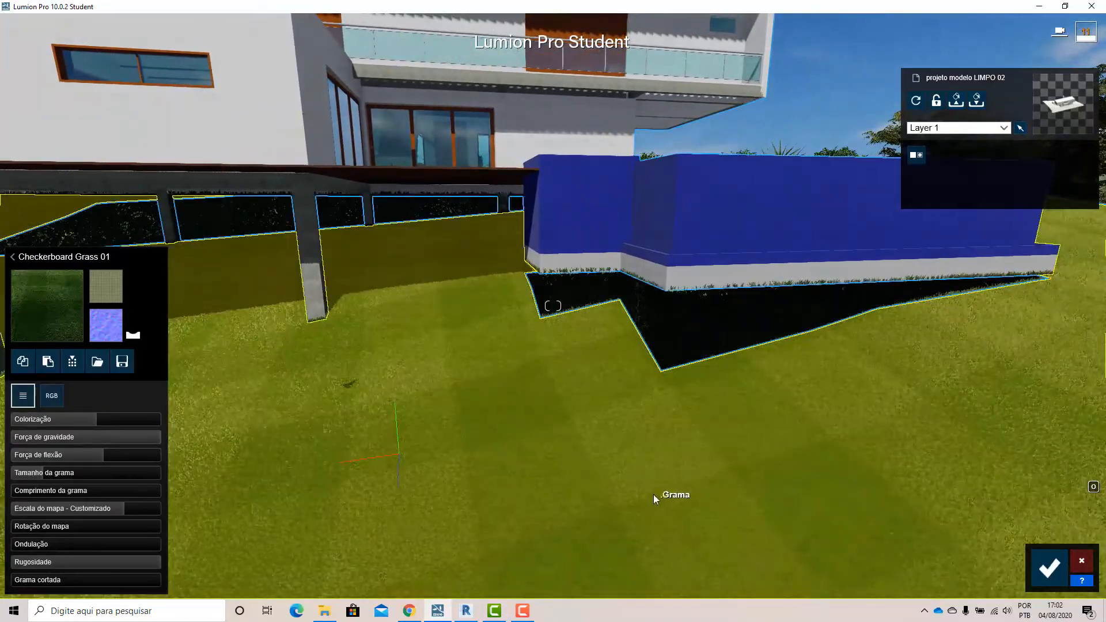
key("s")
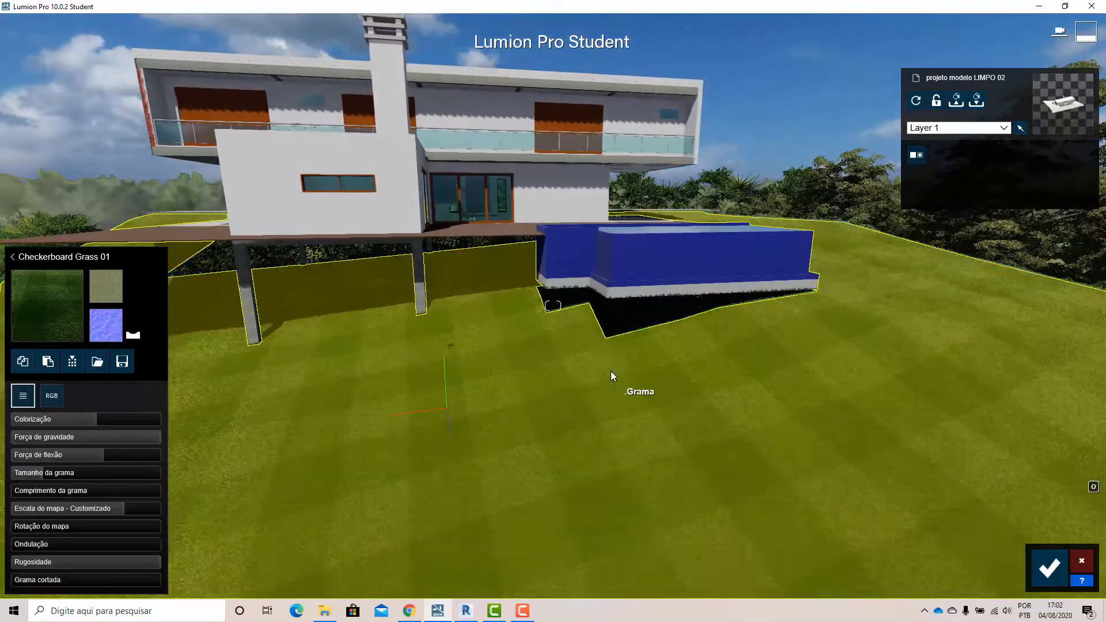
right_click_drag(611, 375, 558, 303)
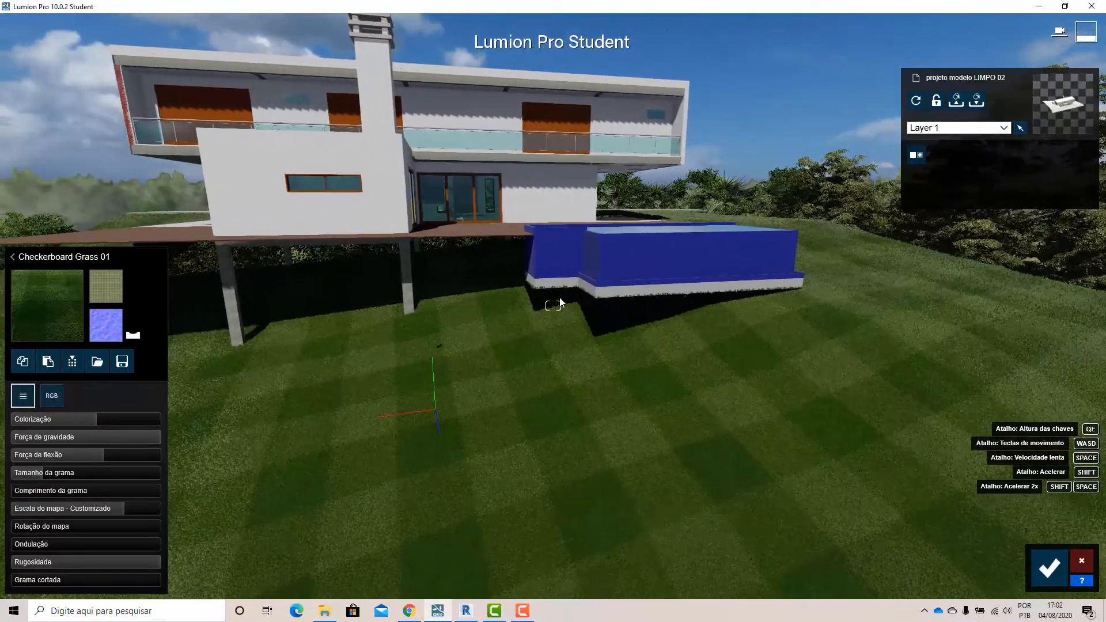
Apply the first 2D grass material from the material library to the terrain in place of the checkerboard grass.
key("w")
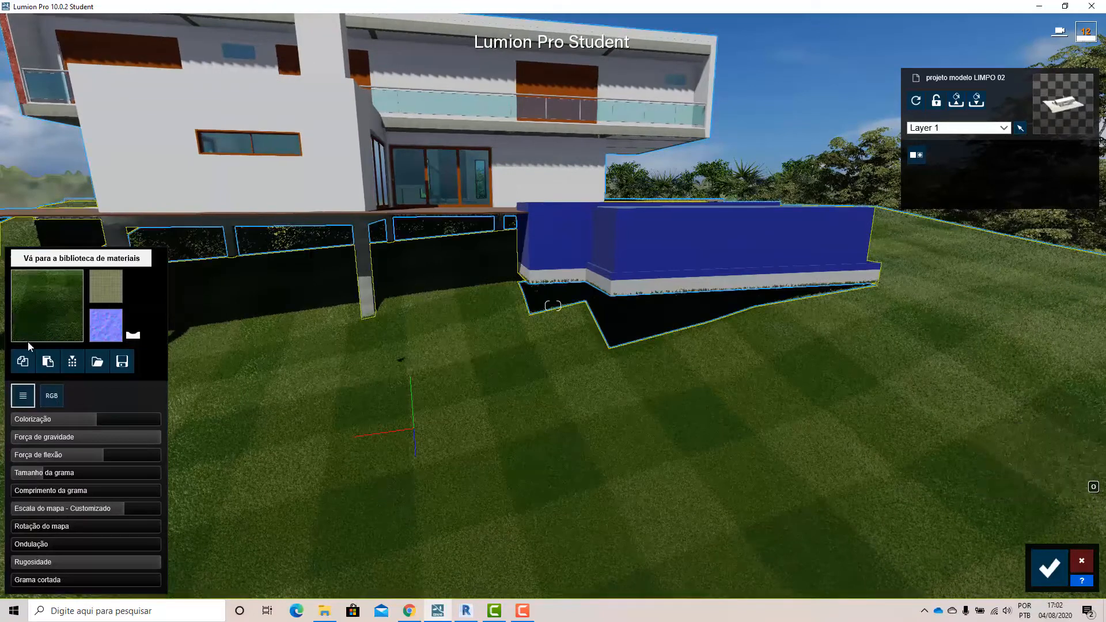
left_click(34, 315)
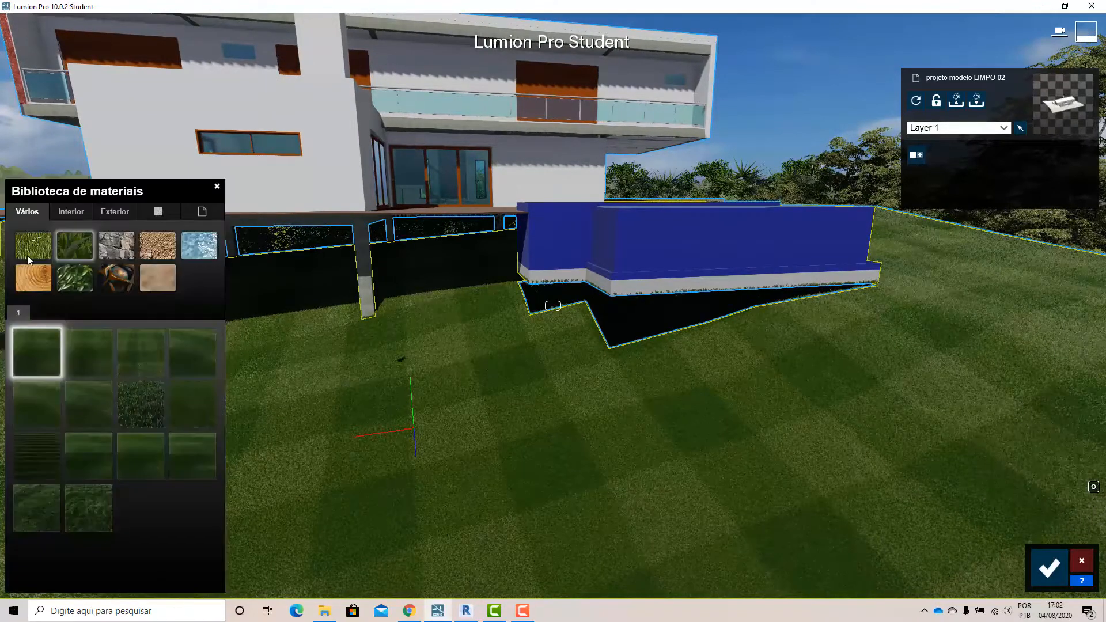
left_click(25, 246)
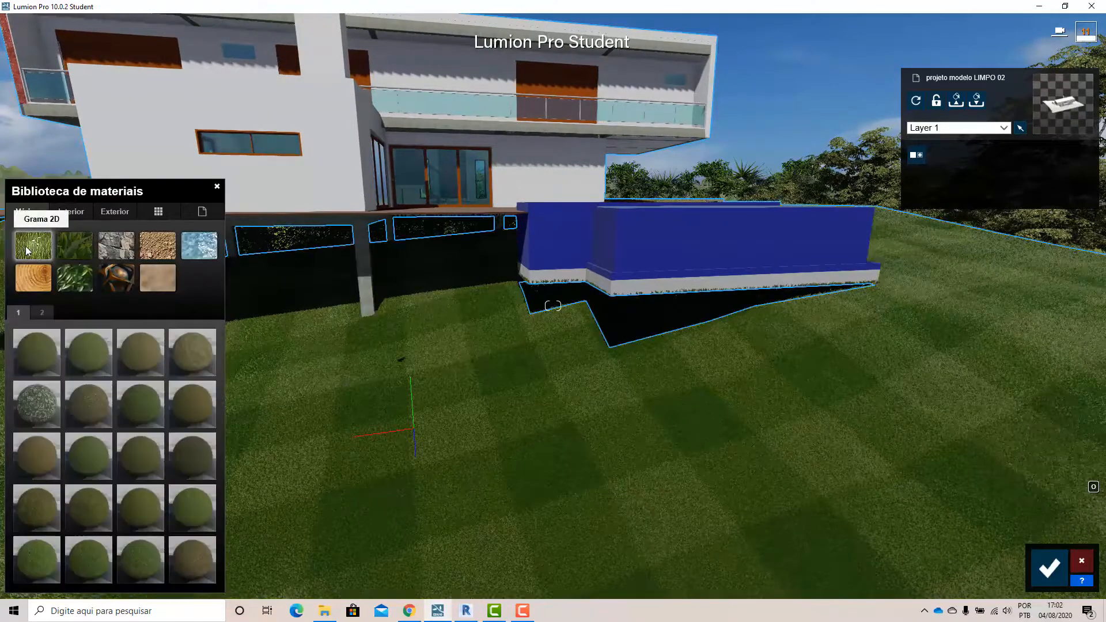
left_click(41, 347)
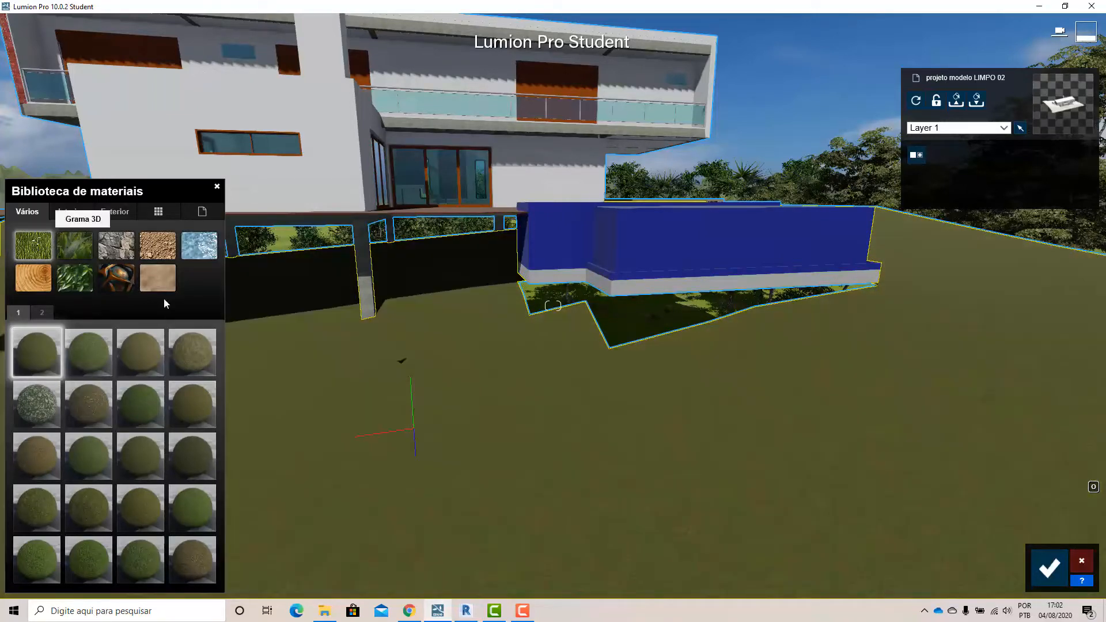
Reapply the 3D grass Checkerboard Grass 01 to the terrain and inspect the ground around the pool.
left_click(75, 245)
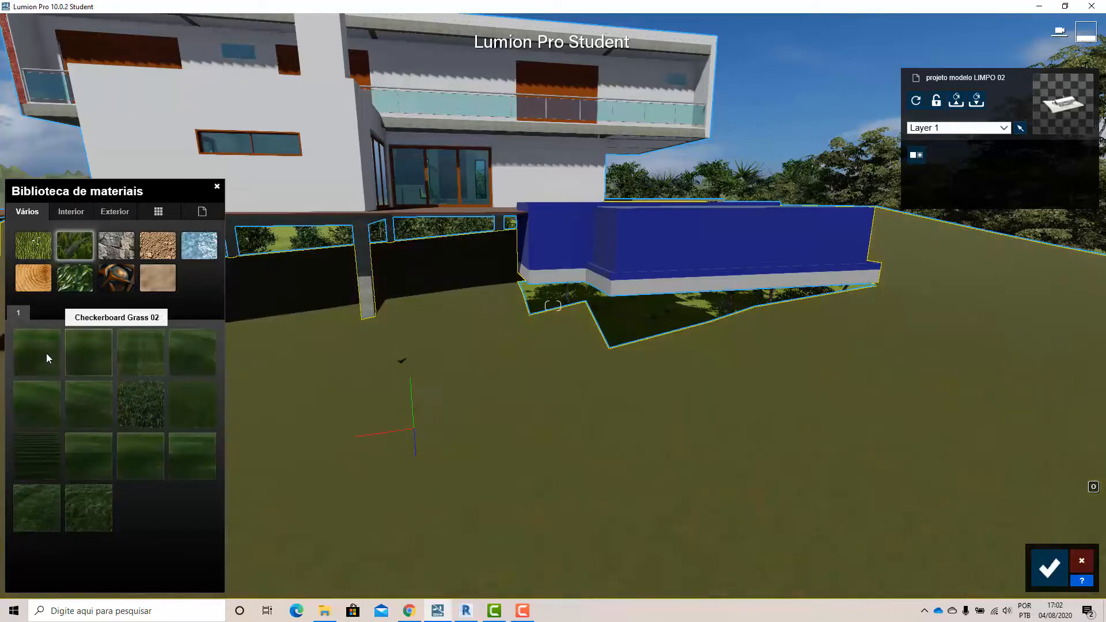
left_click(46, 354)
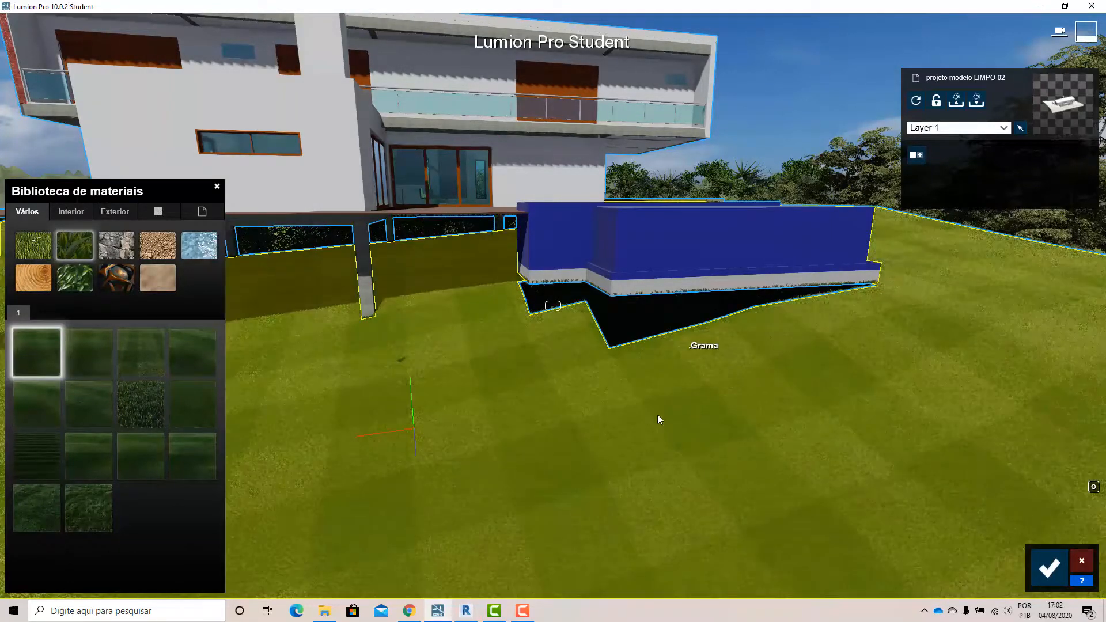
right_click_drag(658, 413, 628, 415)
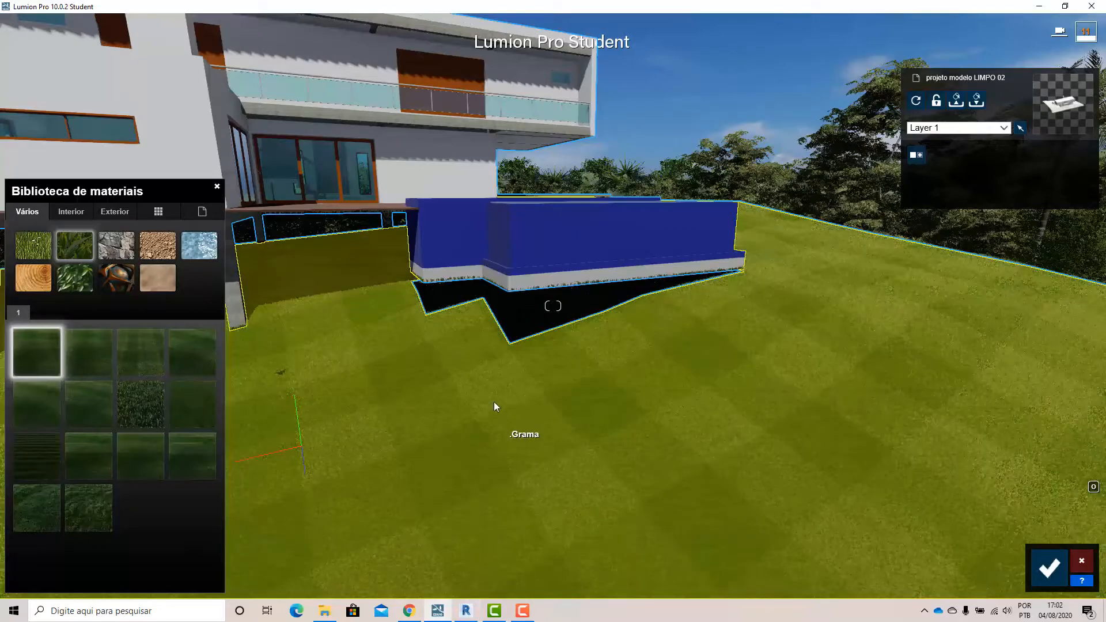
right_click_drag(493, 407, 495, 403)
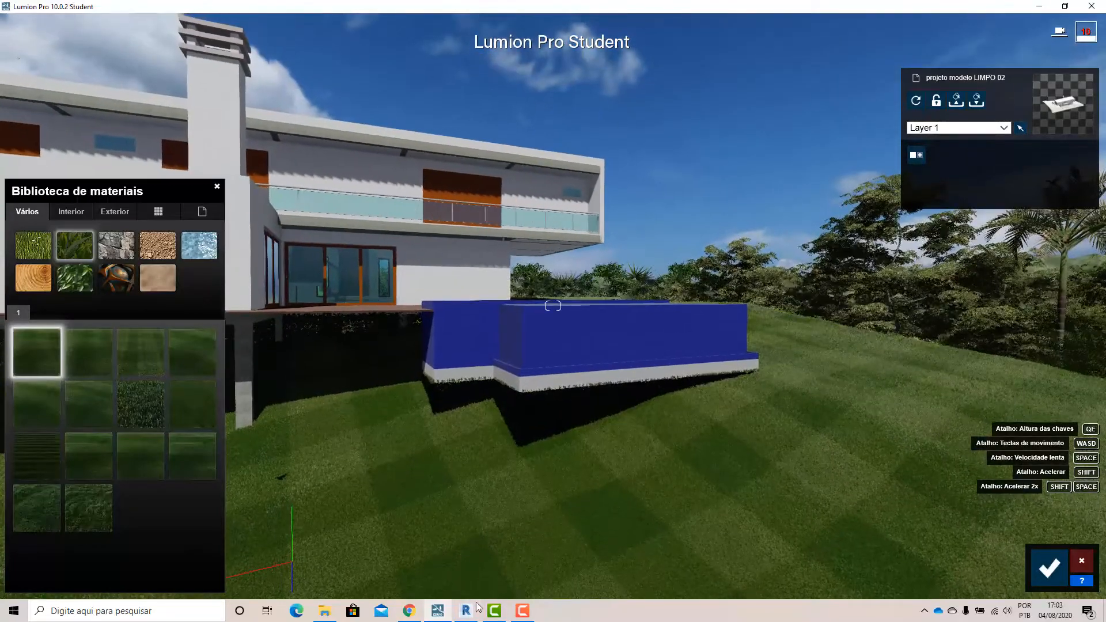
Switch to Revit and reset the temporary hide/isolate in the 3D view to bring back the walls.
left_click(470, 611)
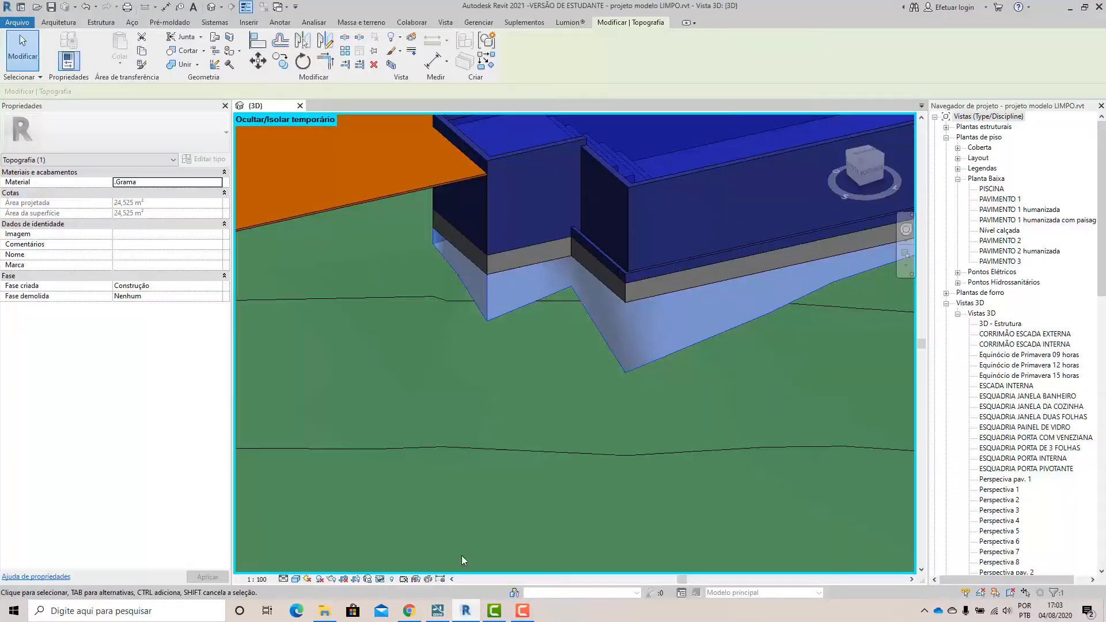
left_click(375, 581)
left_click(396, 563)
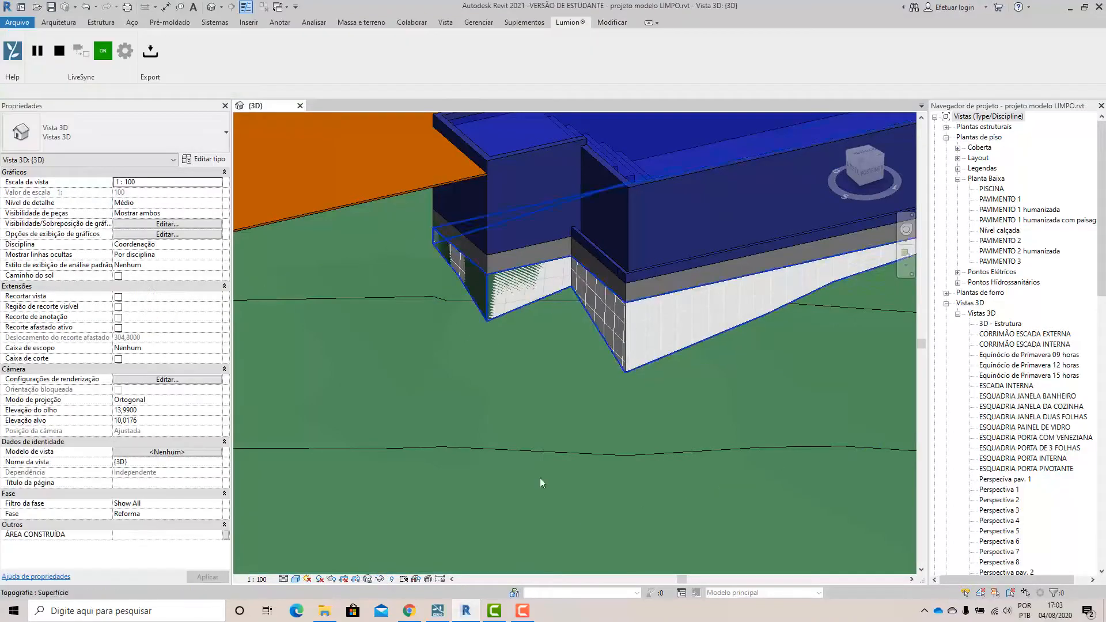
Switch to Lumion and examine the ceramic-clad walls below the pool from close up and from the side.
left_click(436, 613)
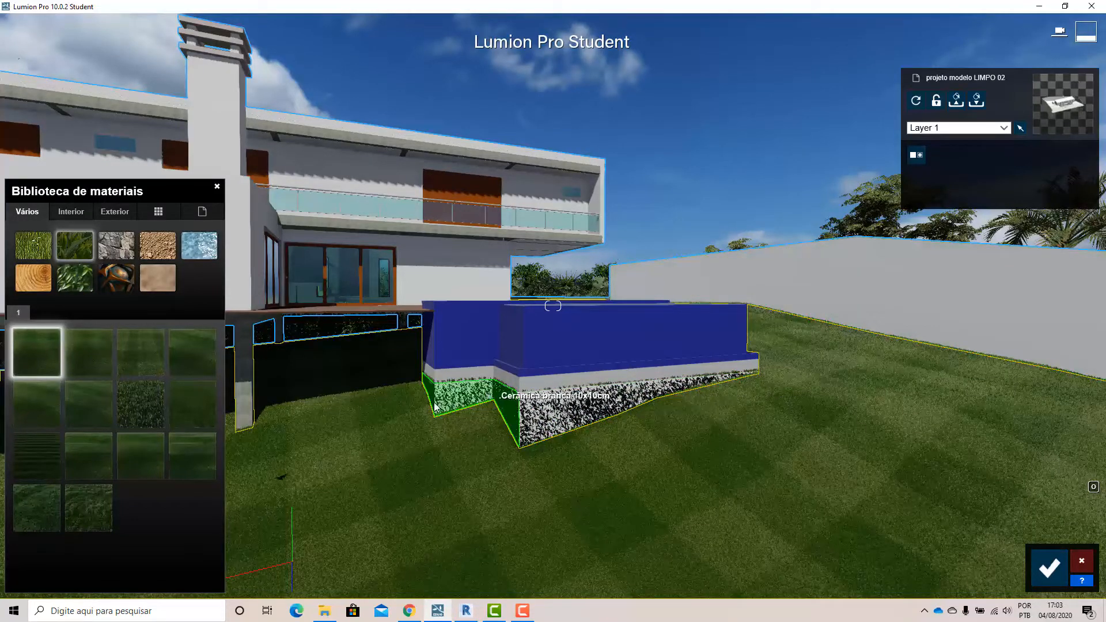
right_click_drag(583, 443, 711, 313)
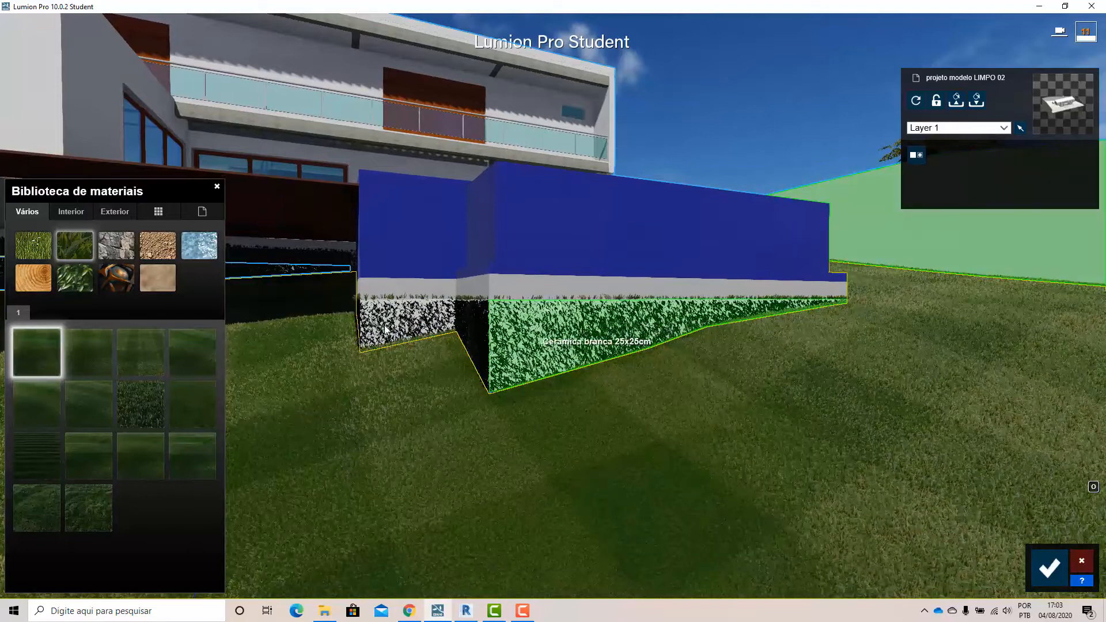
scroll(629, 402, "down", 3)
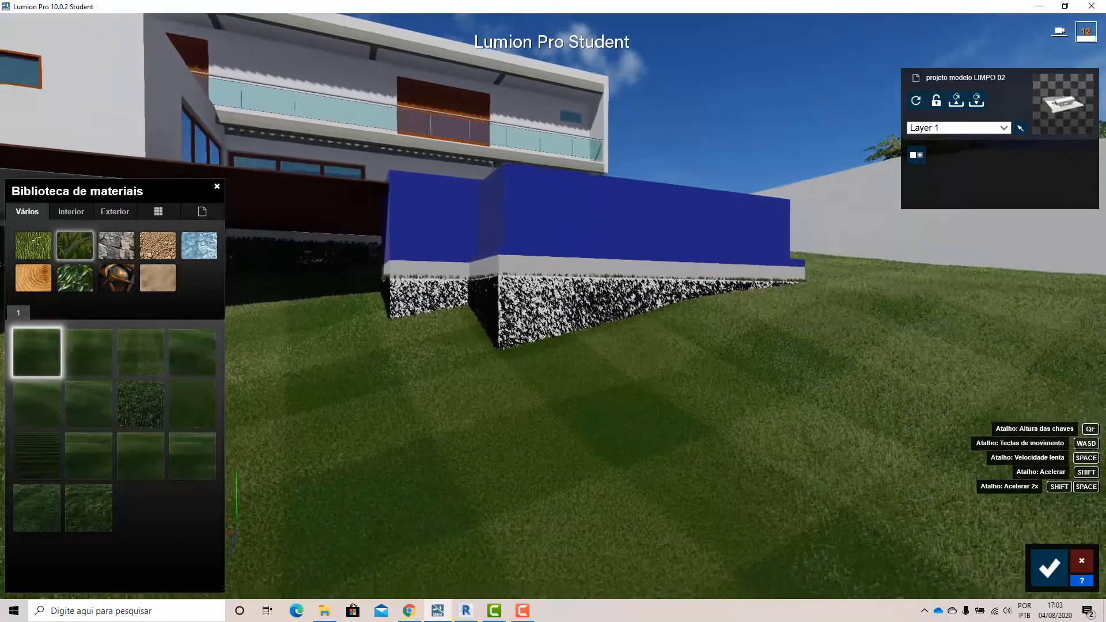
mouse_move(469, 343)
right_mouse_down()
mouse_move(469, 248)
mouse_move(465, 338)
right_mouse_up()
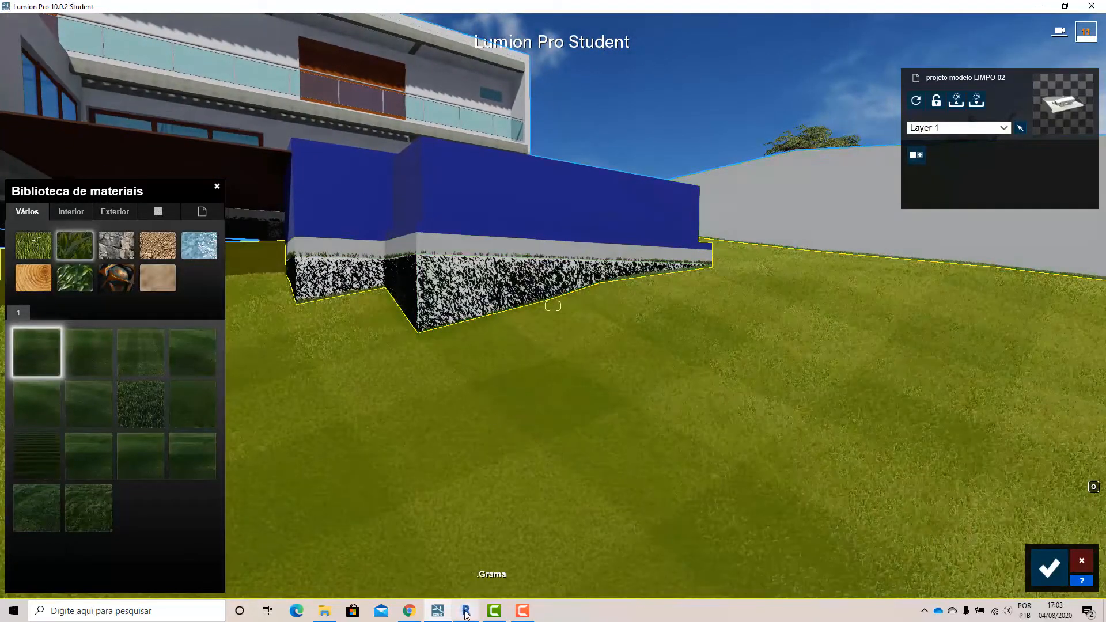
Switch to Revit, check the platform beneath the pool by selecting it, and clear the selection.
left_click(465, 612)
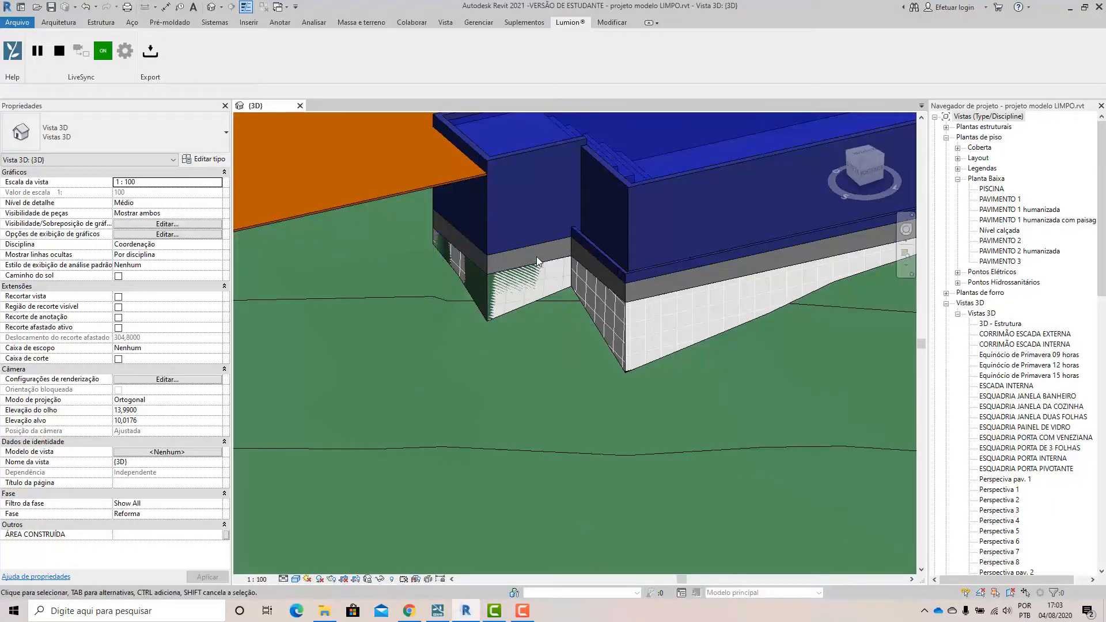
left_click(619, 282)
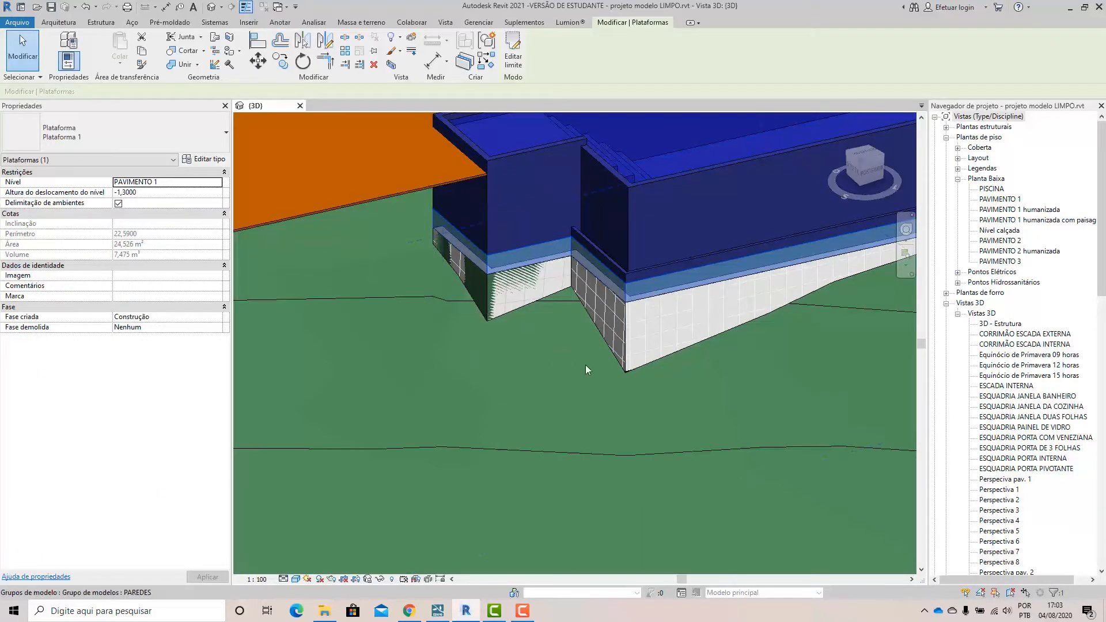
scroll(537, 302, "down", 5)
key("Escape")
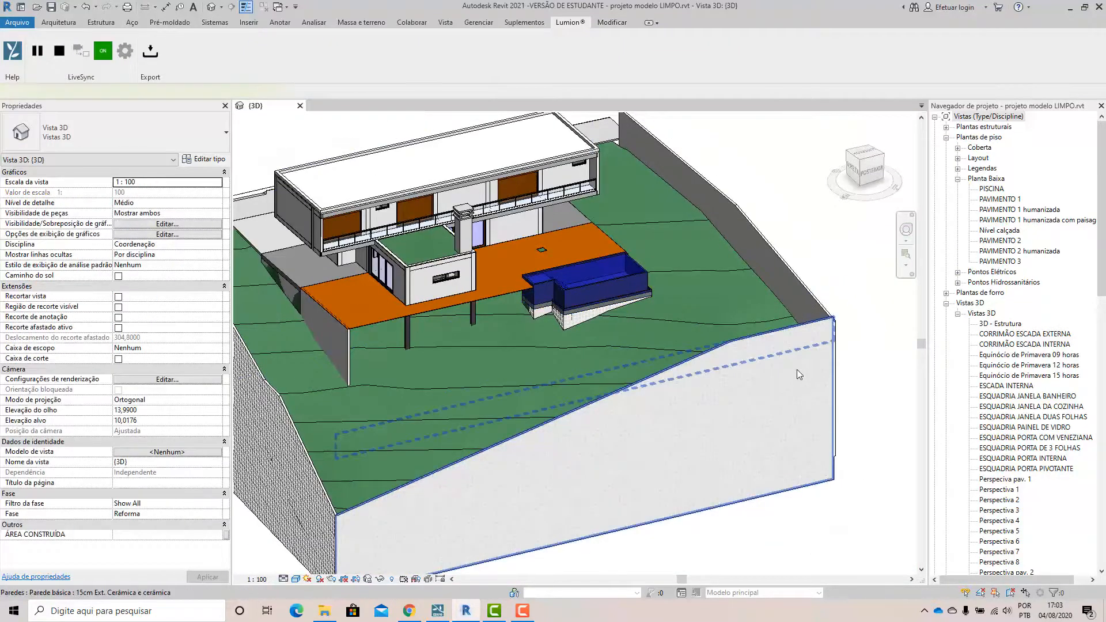
Temporarily hide the PAREDES wall group in the 3D view.
left_click(796, 369)
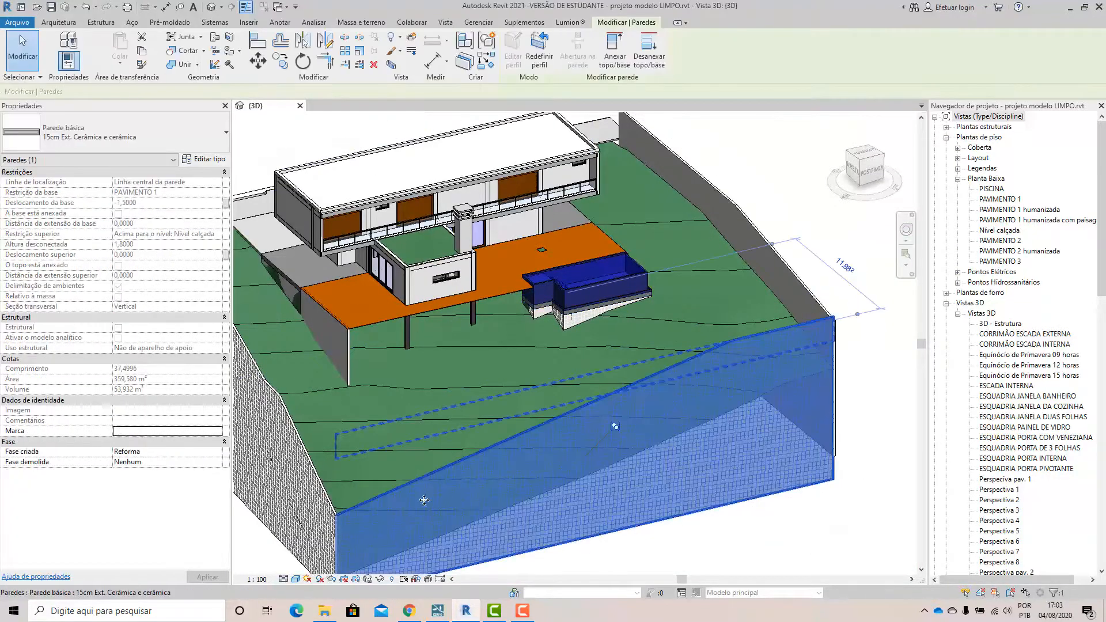
left_click(796, 270)
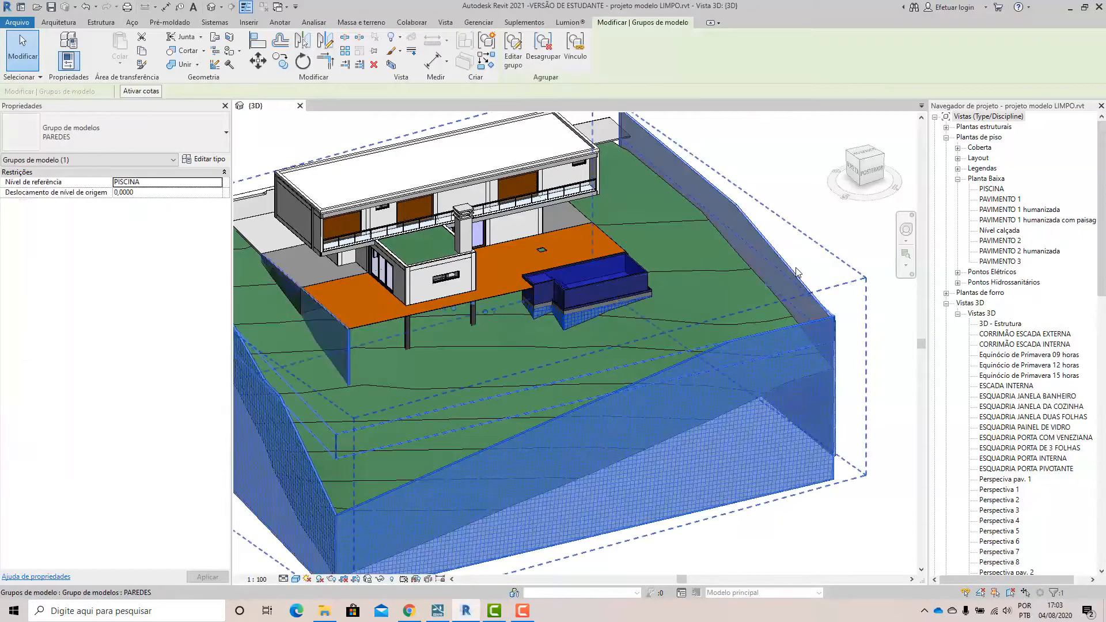
left_click(379, 579)
left_click(403, 554)
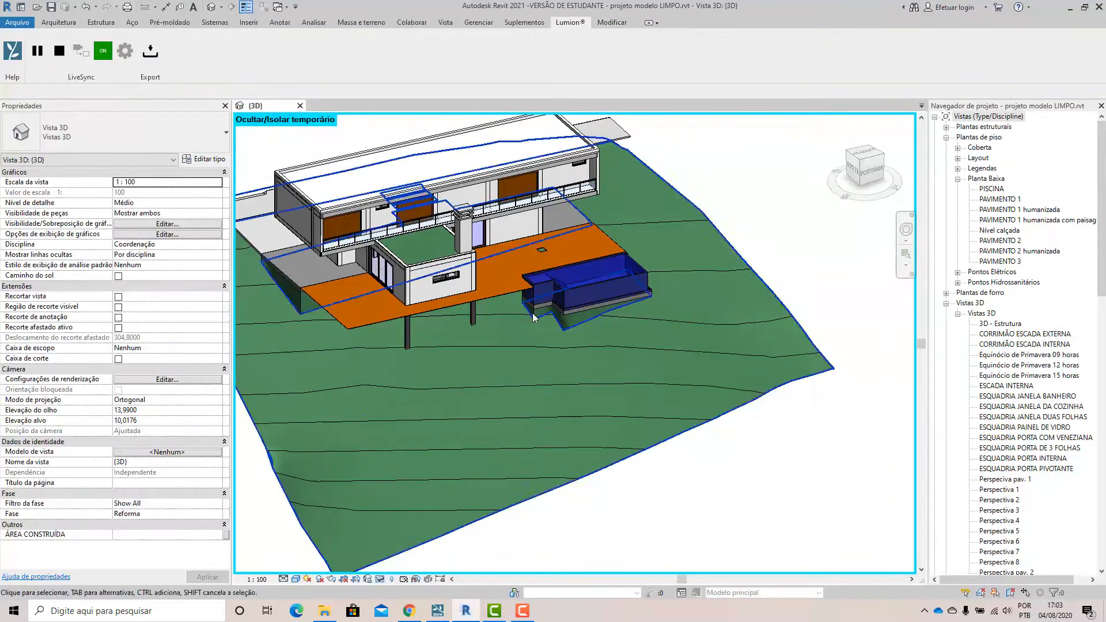
Temporarily isolate the platform and the topography surface beneath the pool.
scroll(533, 317, "up", 4)
left_click(556, 360)
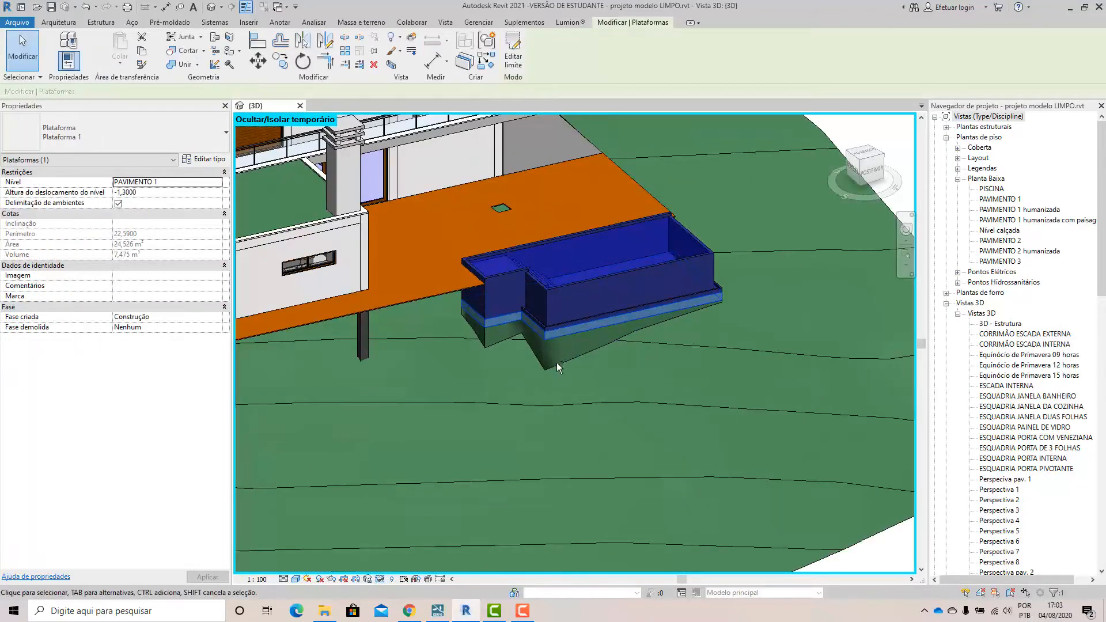
left_click(580, 399, "ctrl")
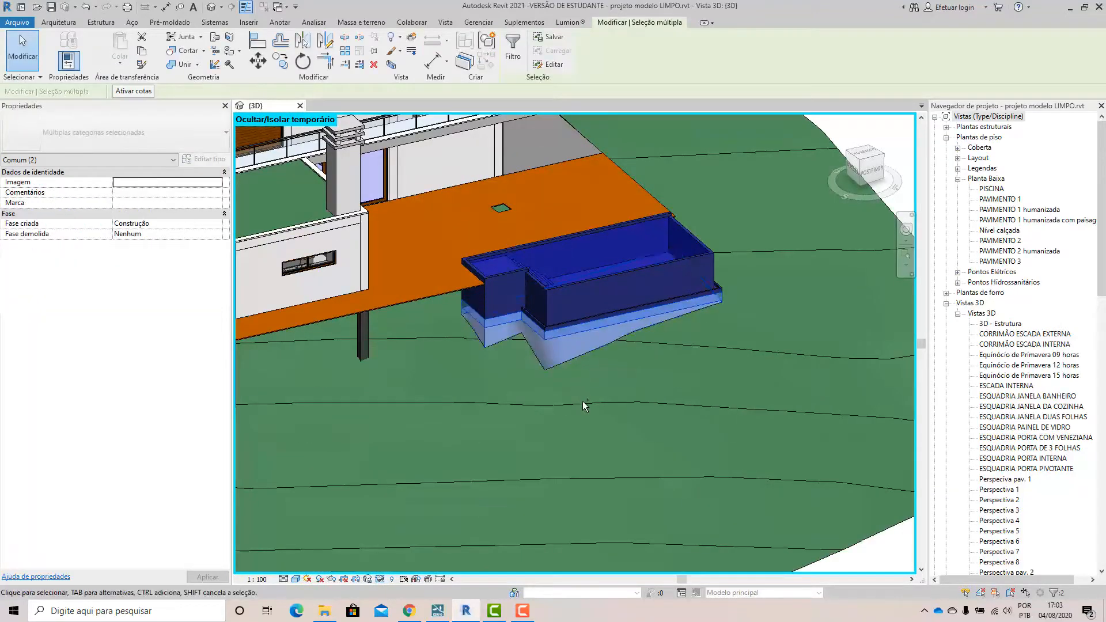
left_click(380, 579)
left_click(396, 541)
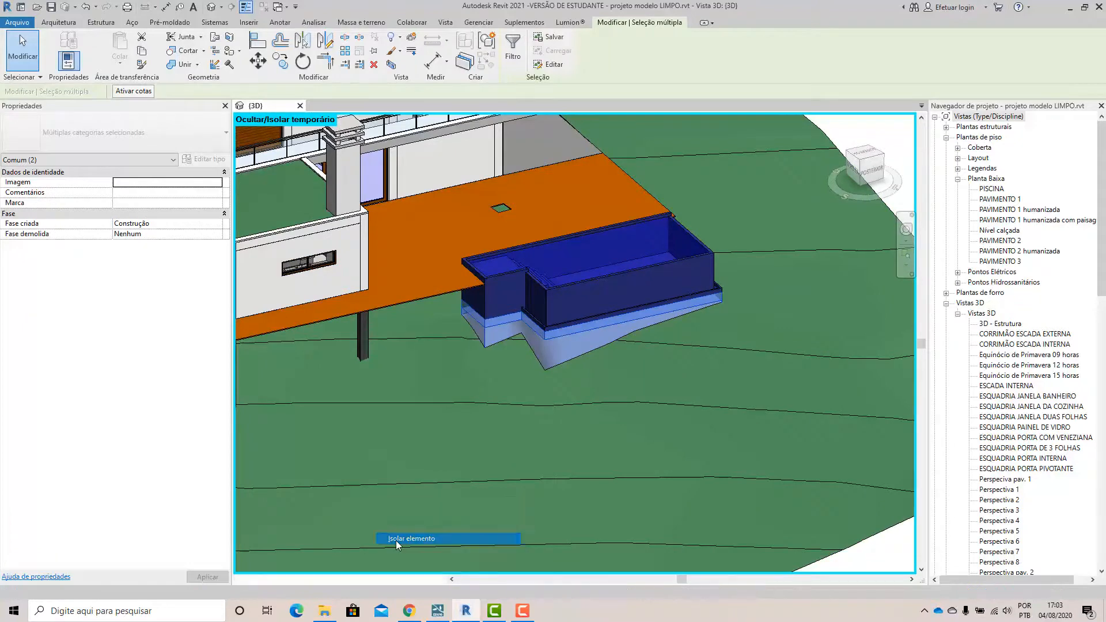
left_click(471, 481)
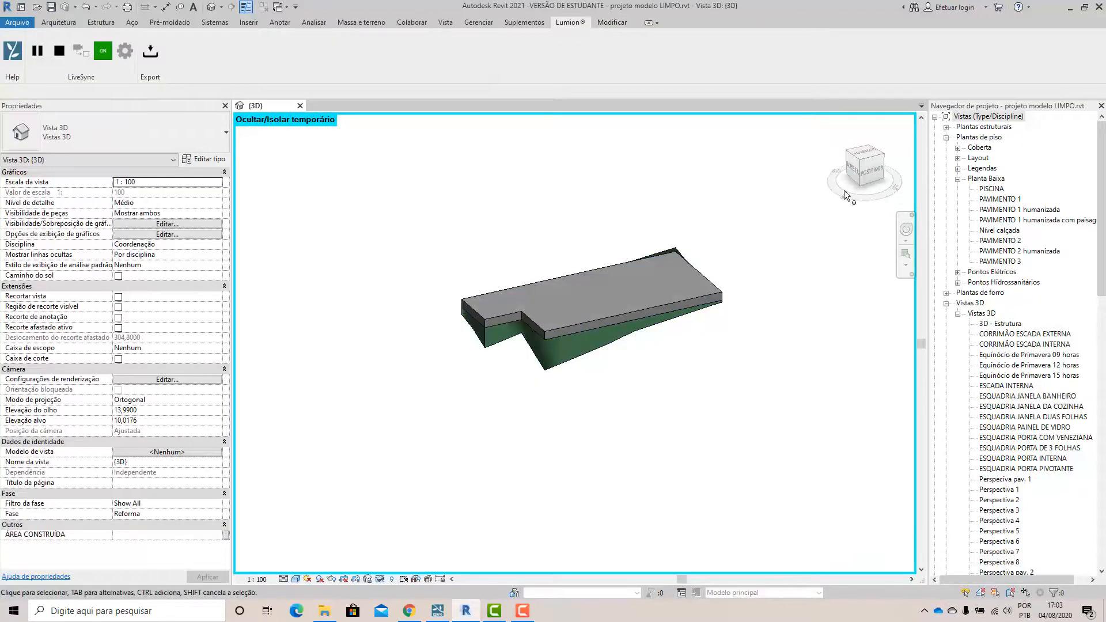
View the isolated platform from above and at an angle, and reset the temporary hide/isolate.
left_click(872, 154)
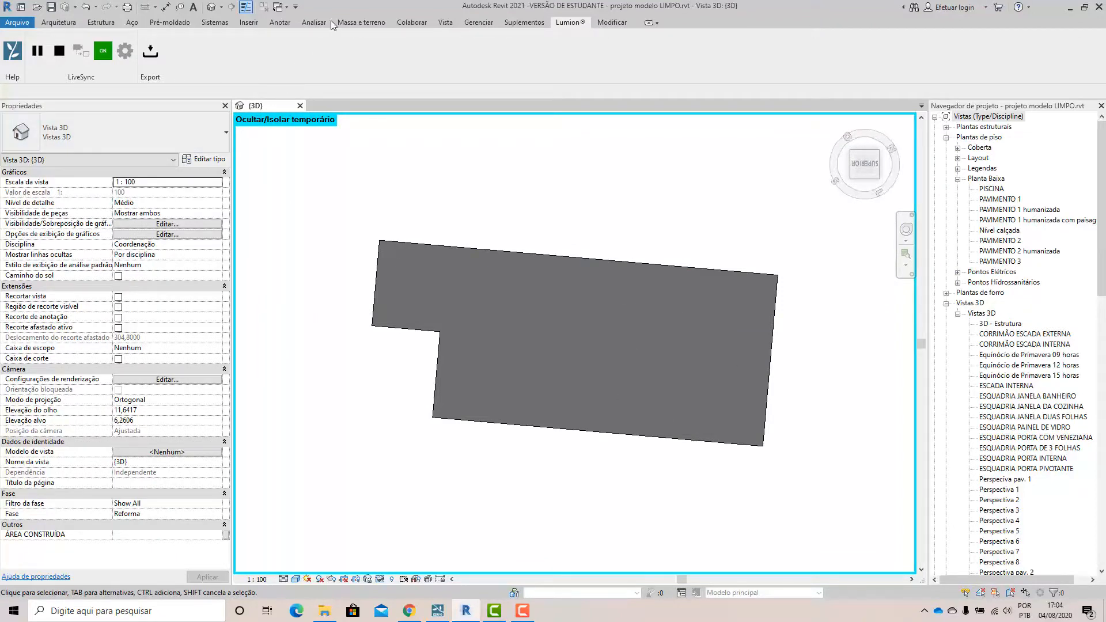
left_click(350, 22)
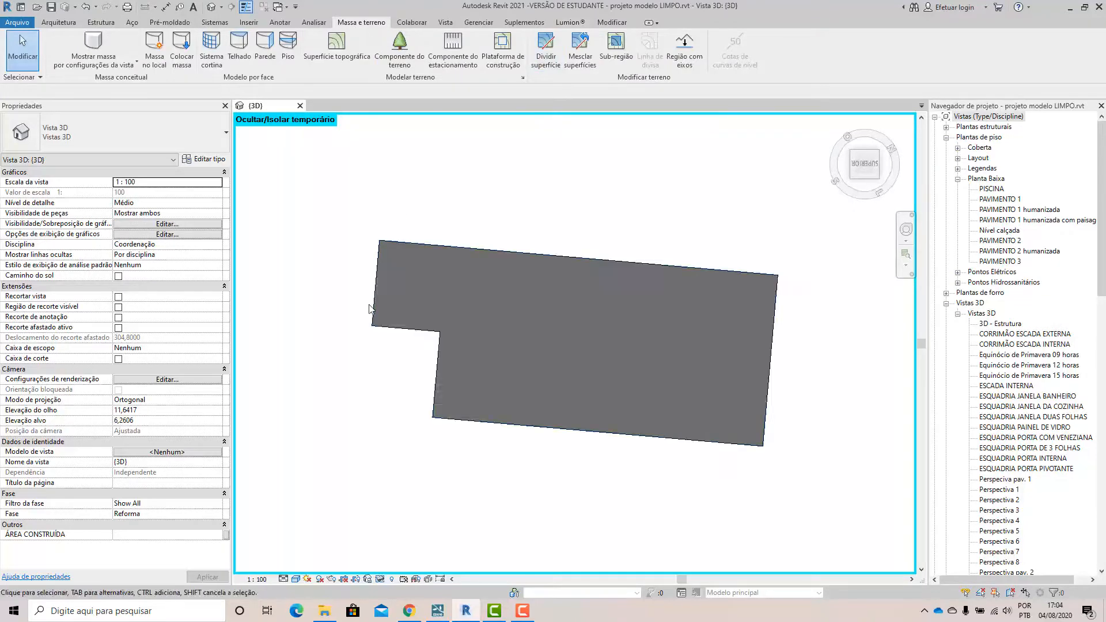
scroll(479, 401, "down", 4)
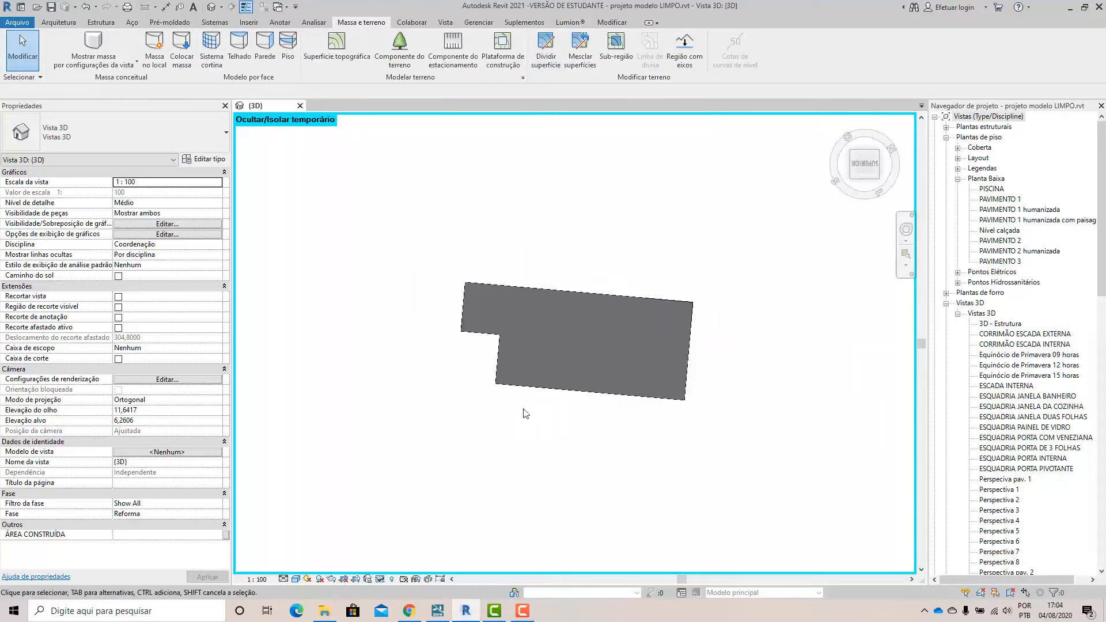
middle_click_drag(559, 392, 608, 226, "shift")
left_click(379, 579)
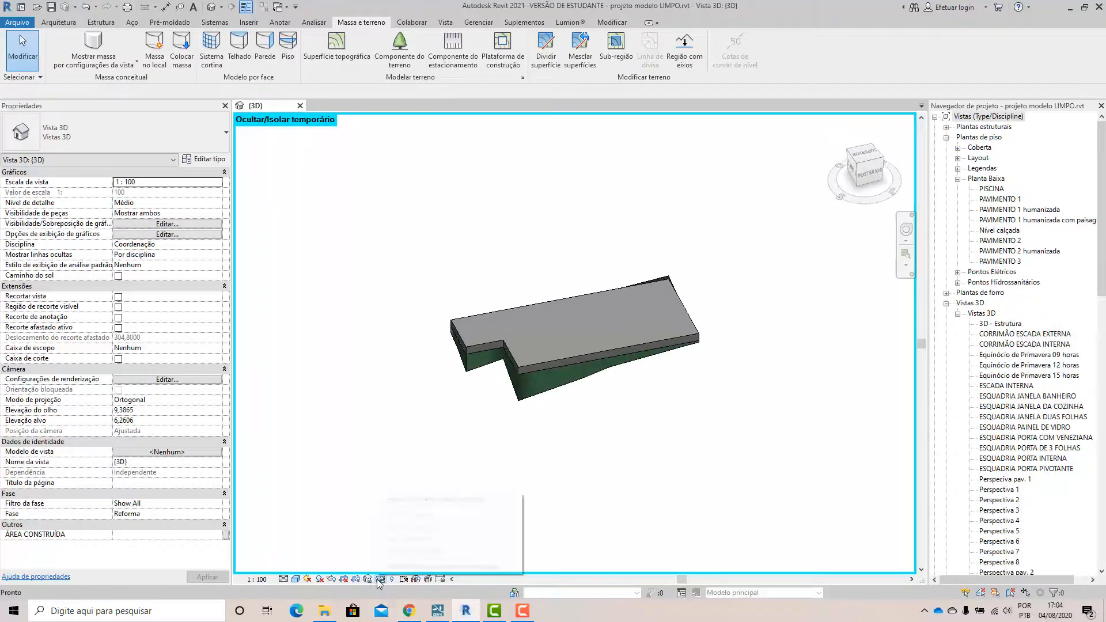
left_click(400, 546)
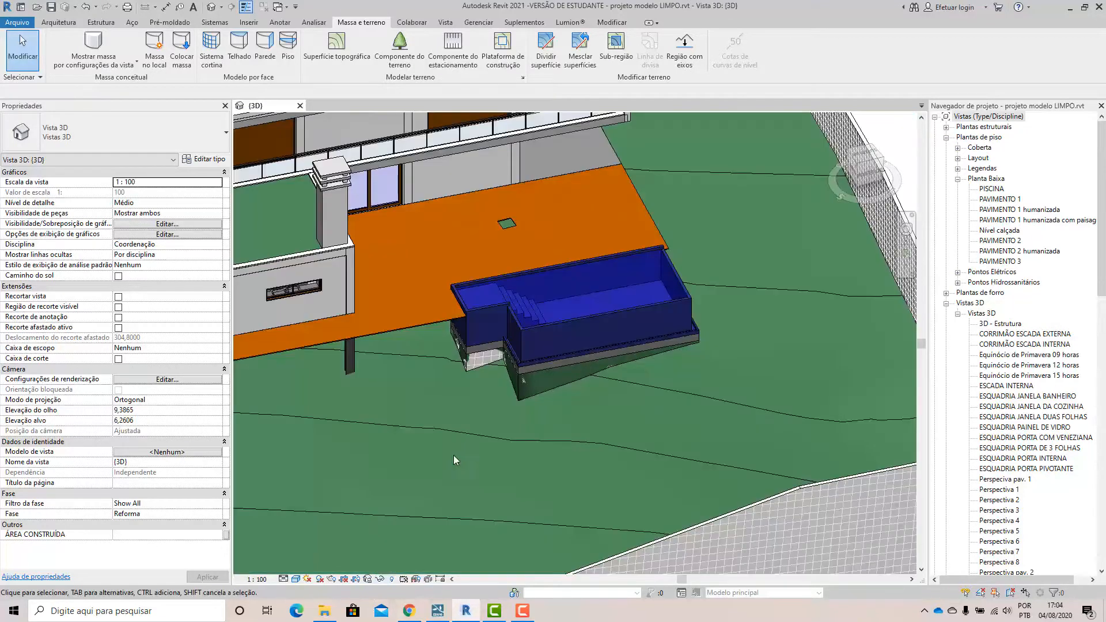
Remove the platform beneath the pool from the 3D view.
left_click(539, 366)
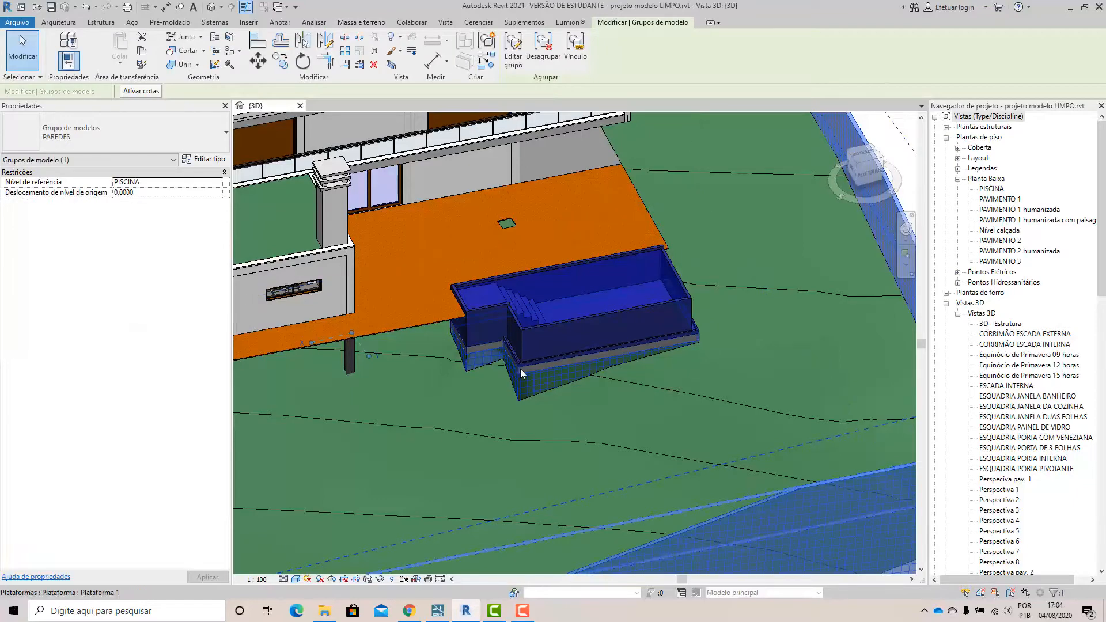
left_click(520, 369)
key("Escape")
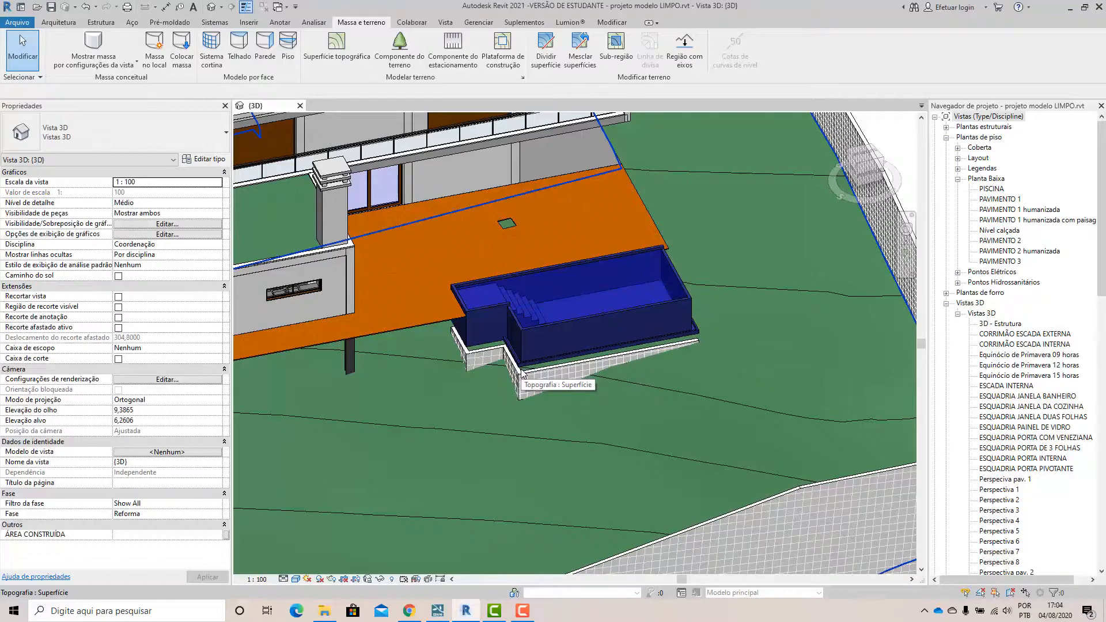
Examine the pool, the walls below it and the surrounding terrain from several angles and distances.
scroll(523, 375, "up", 5)
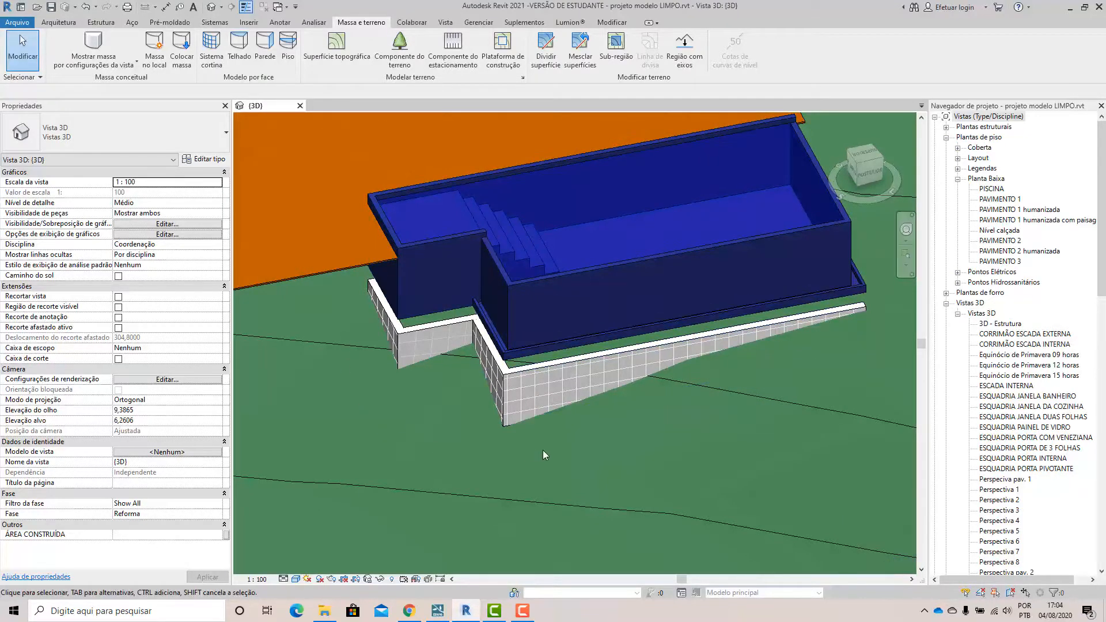
scroll(569, 458, "down", 3)
middle_click_drag(569, 457, 563, 372, "shift")
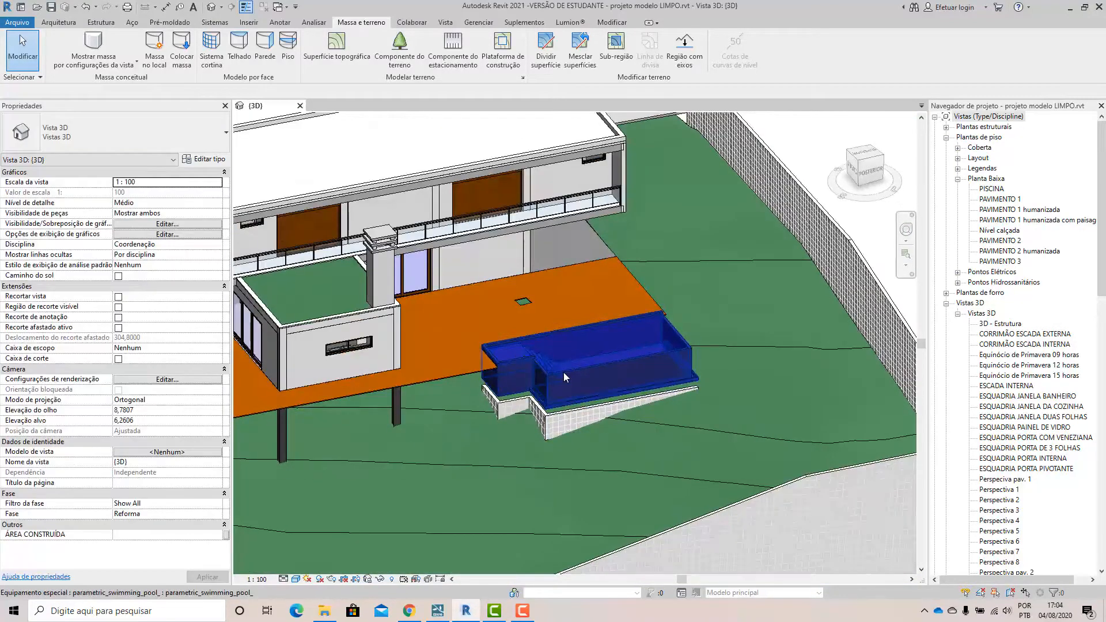
scroll(544, 419, "up", 5)
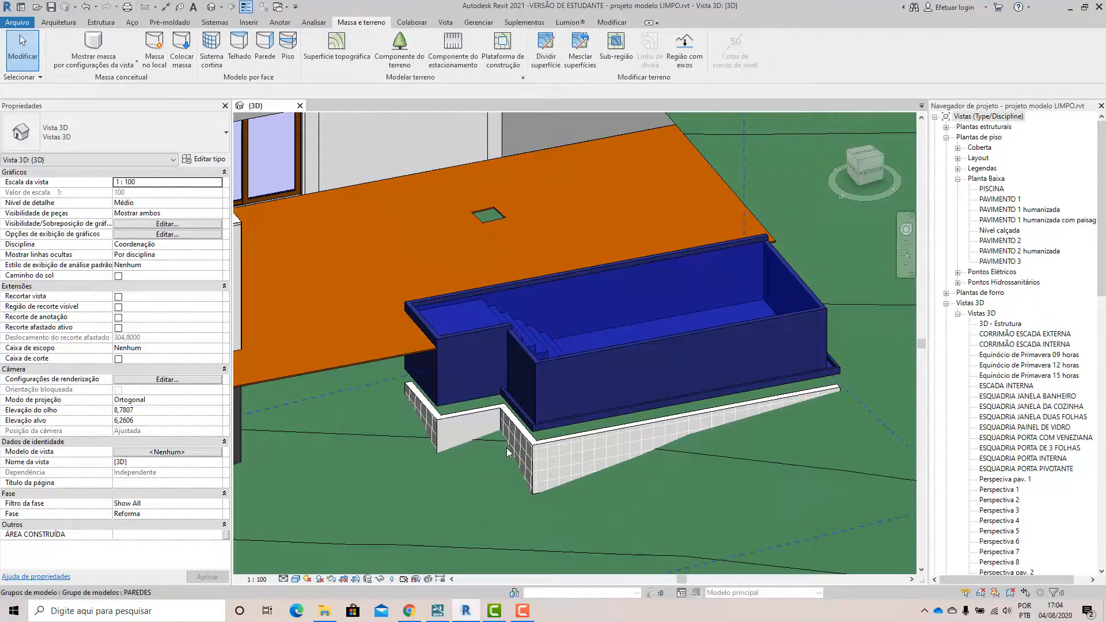
middle_click_drag(503, 468, 526, 458, "shift")
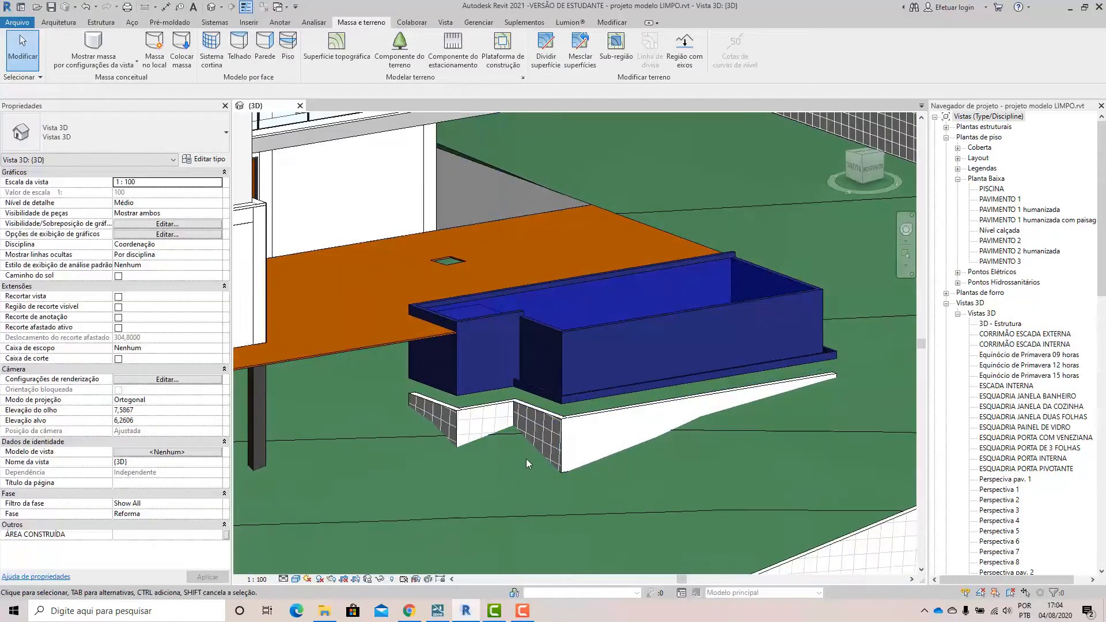
Edit the PAREDES group so the four walls beneath the pool have an unconnected height of 1,3900, and finish the group edit.
left_click(477, 418)
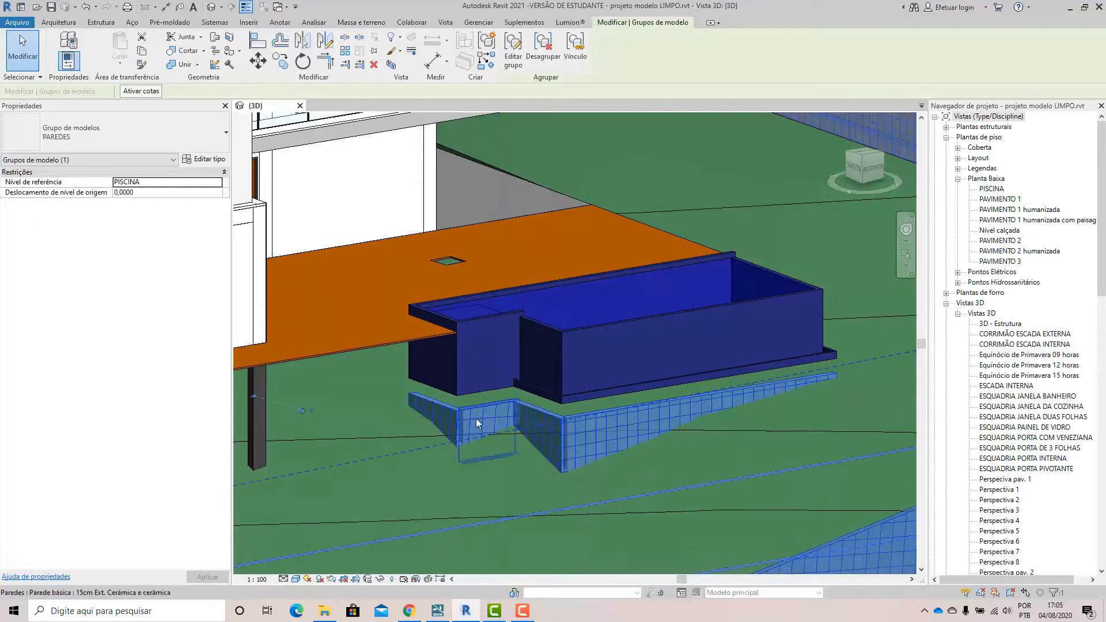
double_click(569, 420)
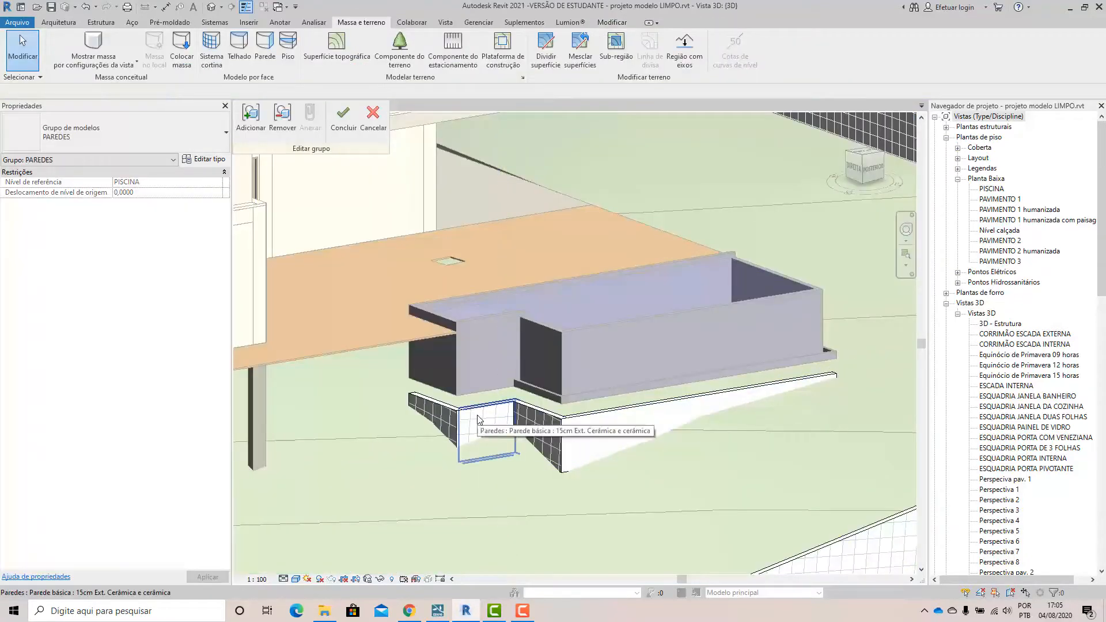
left_click(478, 418)
left_click(474, 457, "ctrl")
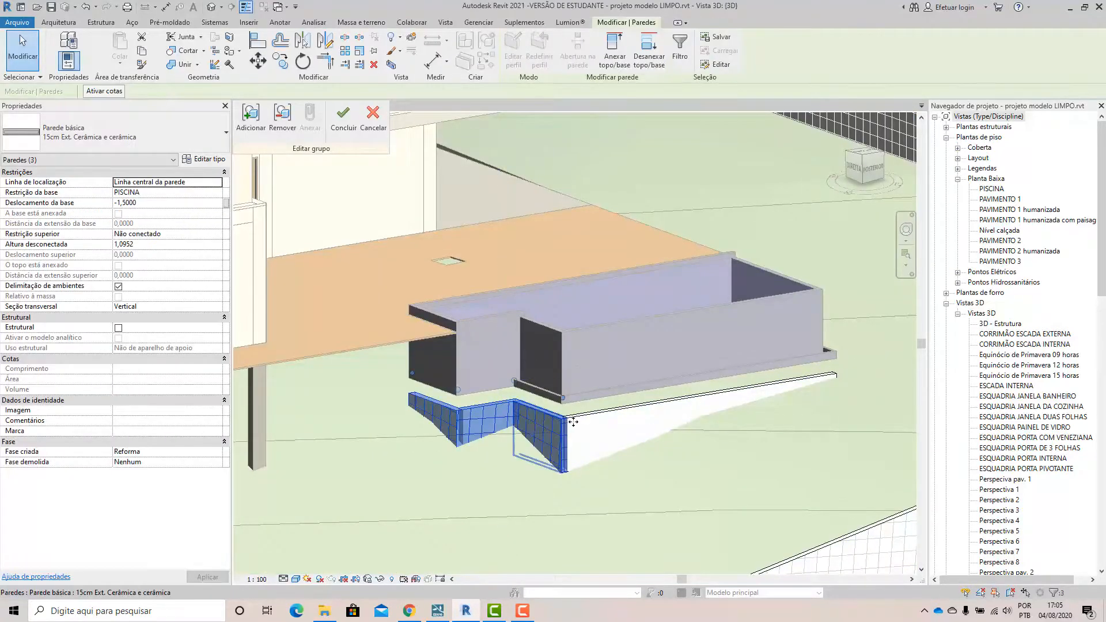
left_click(573, 422, "ctrl")
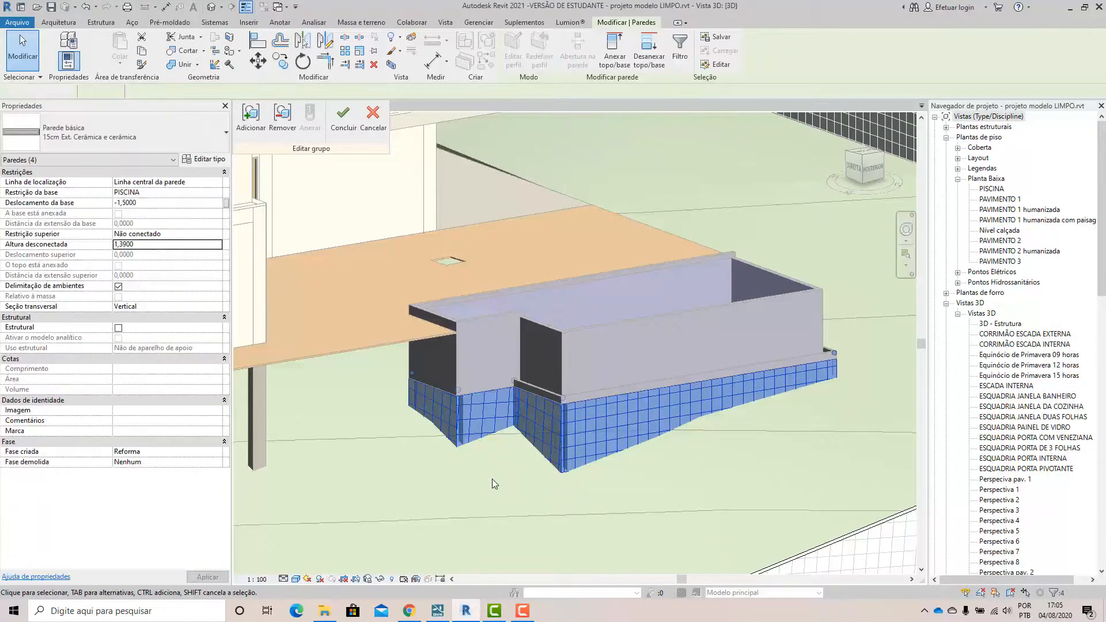
key("Escape")
scroll(477, 266, "down", 3)
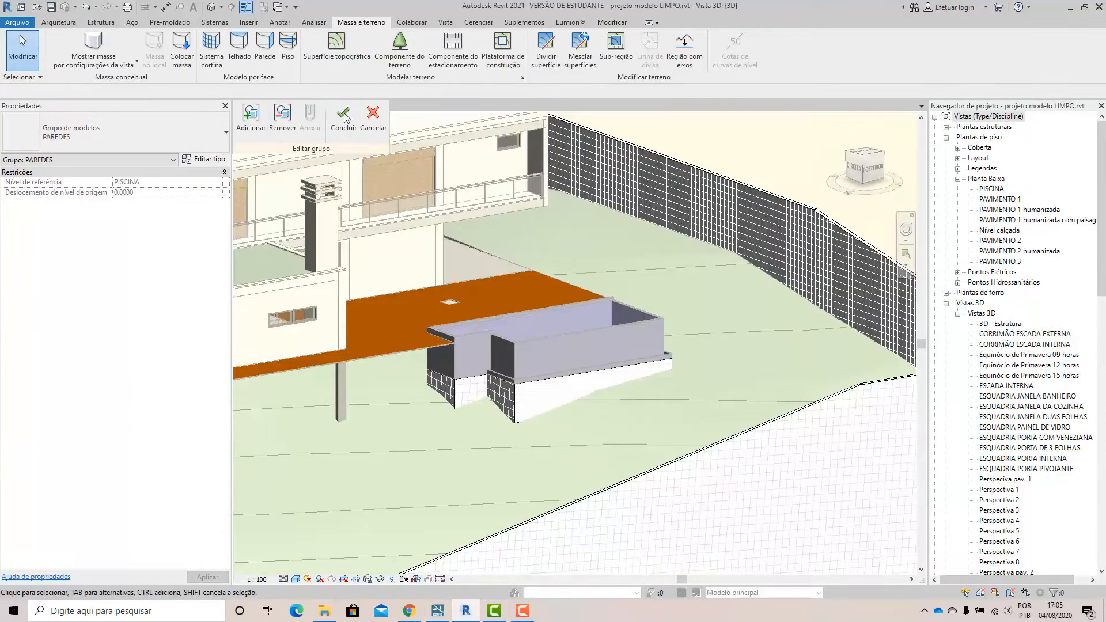
left_click(343, 118)
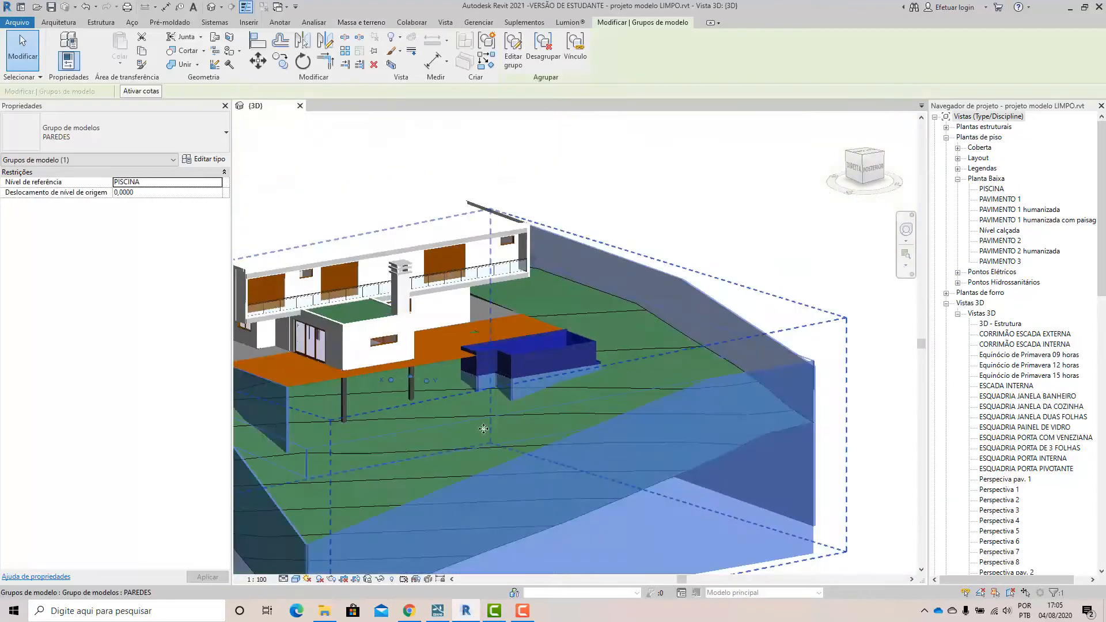
Switch to Lumion and examine the walls beneath the pool and the grass meeting them from several angles.
scroll(438, 380, "down", 2)
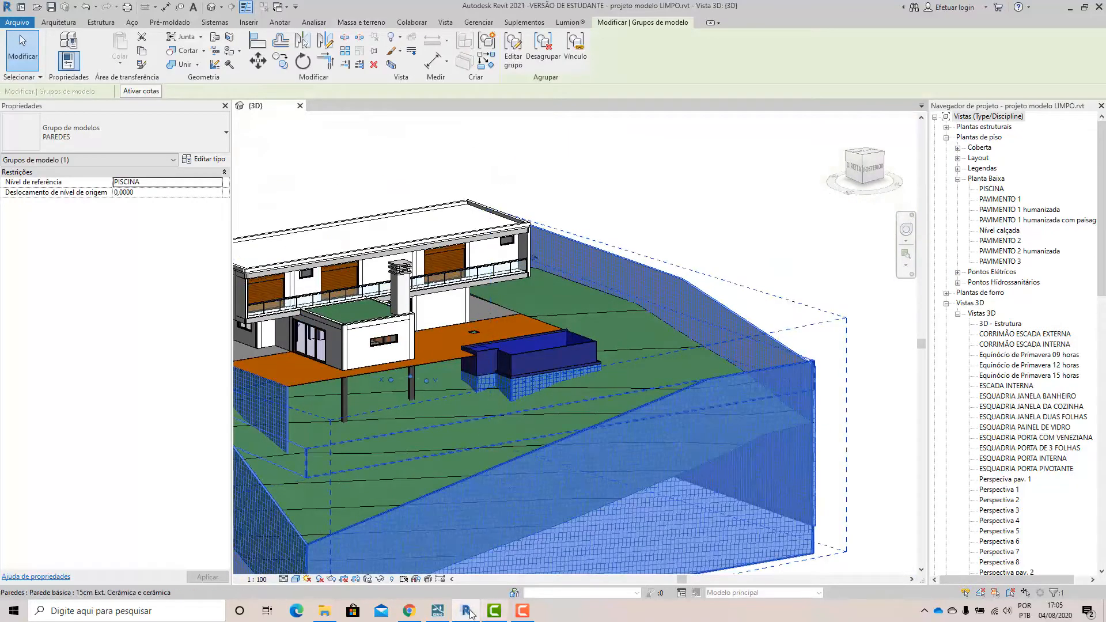
left_click(447, 614)
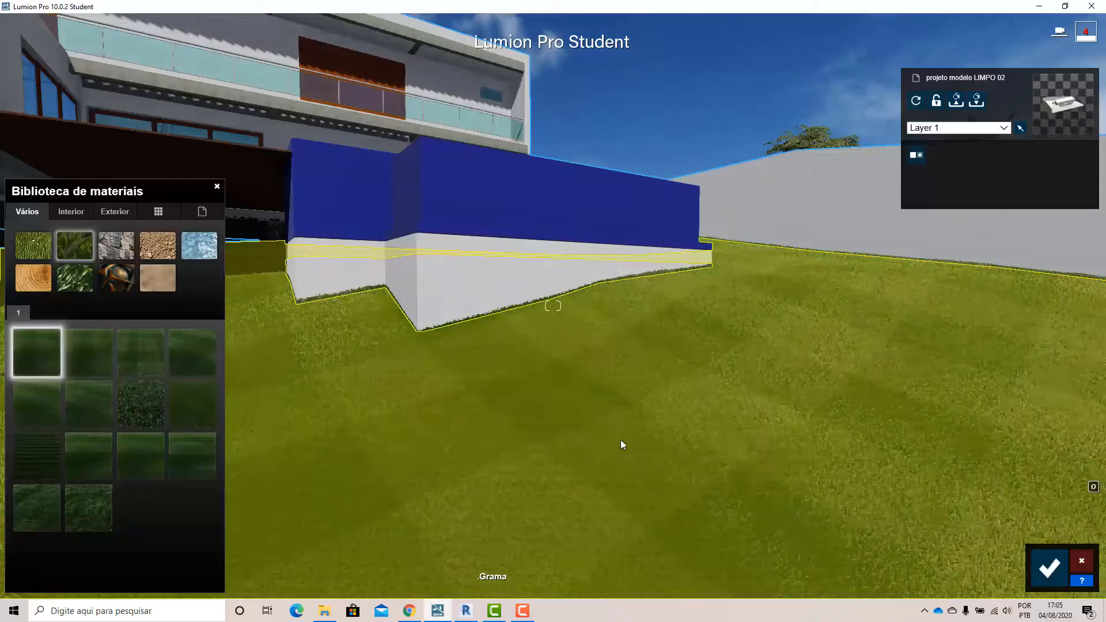
right_click_drag(592, 431, 592, 431)
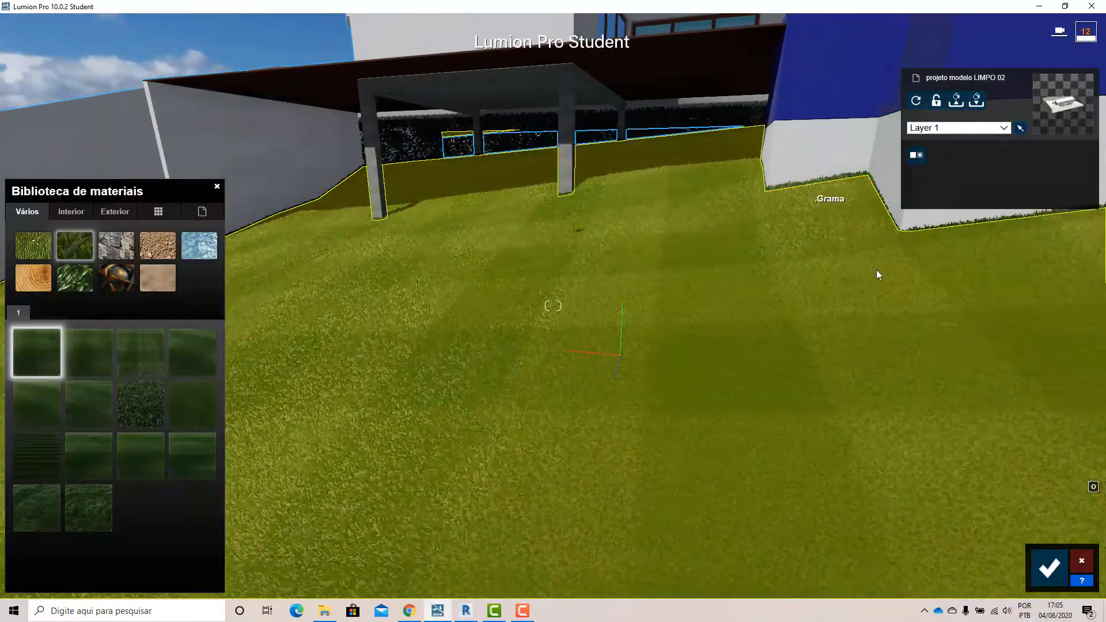
right_click_drag(849, 332, 357, 398)
right_click_drag(807, 415, 858, 410)
right_click_drag(554, 305, 645, 306)
right_click_drag(817, 407, 744, 406)
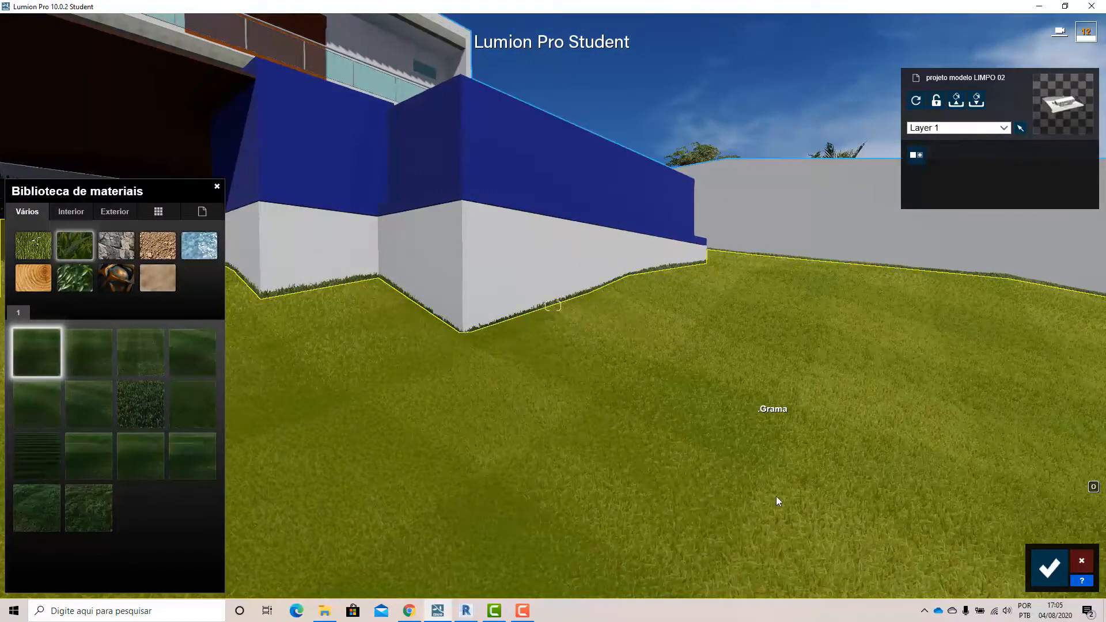
right_click_drag(792, 499, 658, 418)
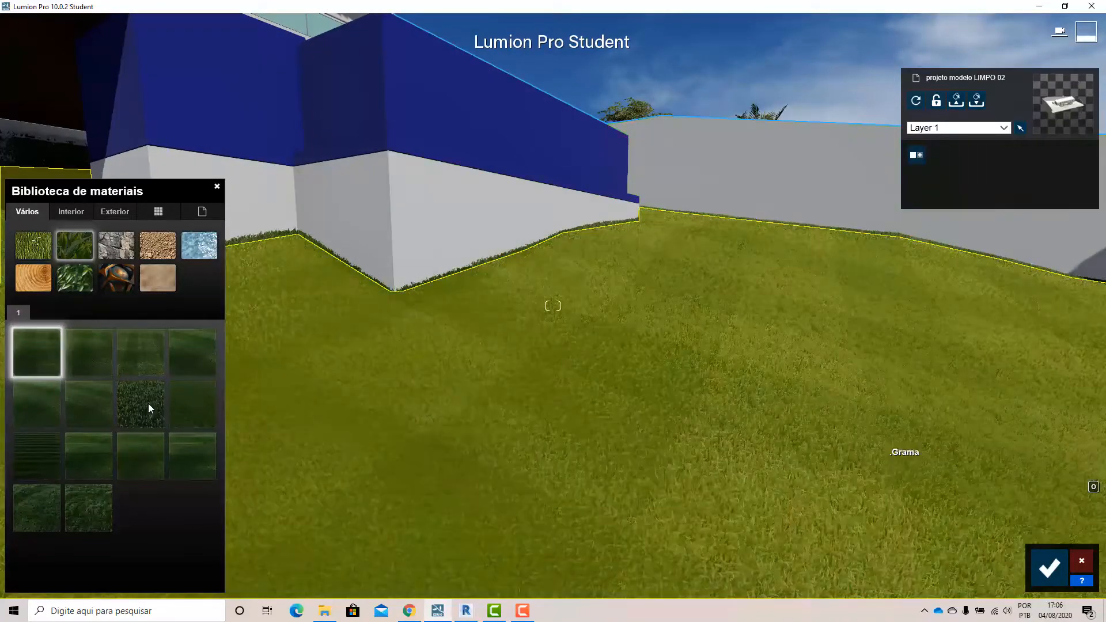
Open the Checkerboard Grass 01 settings for the terrain, reduce the colorization and increase the grass size.
left_click(40, 354)
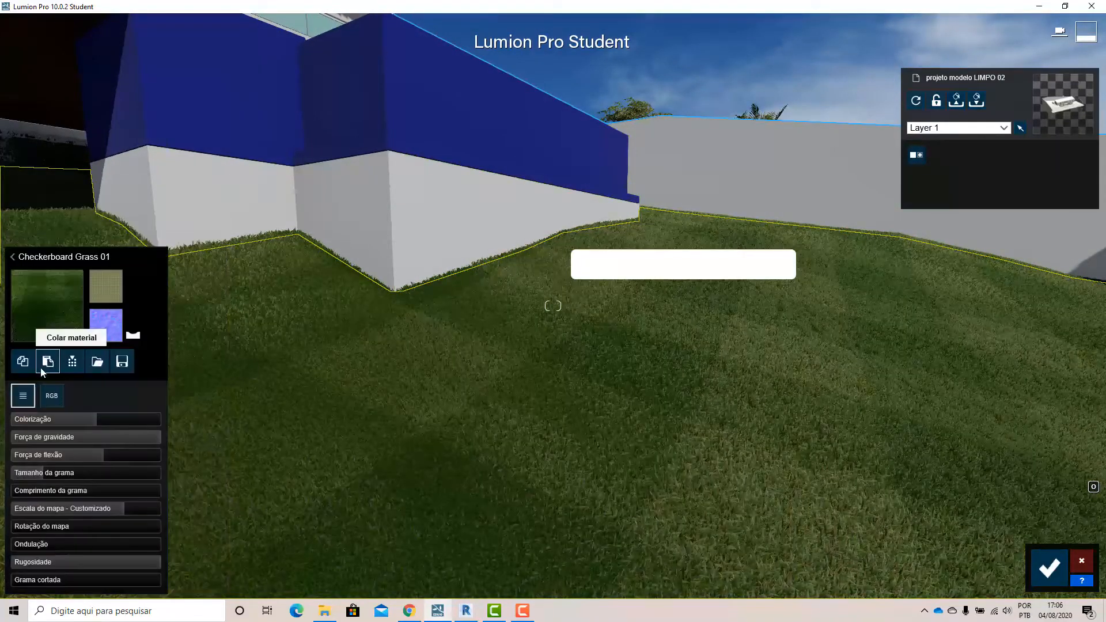
left_click_drag(111, 425, 75, 426)
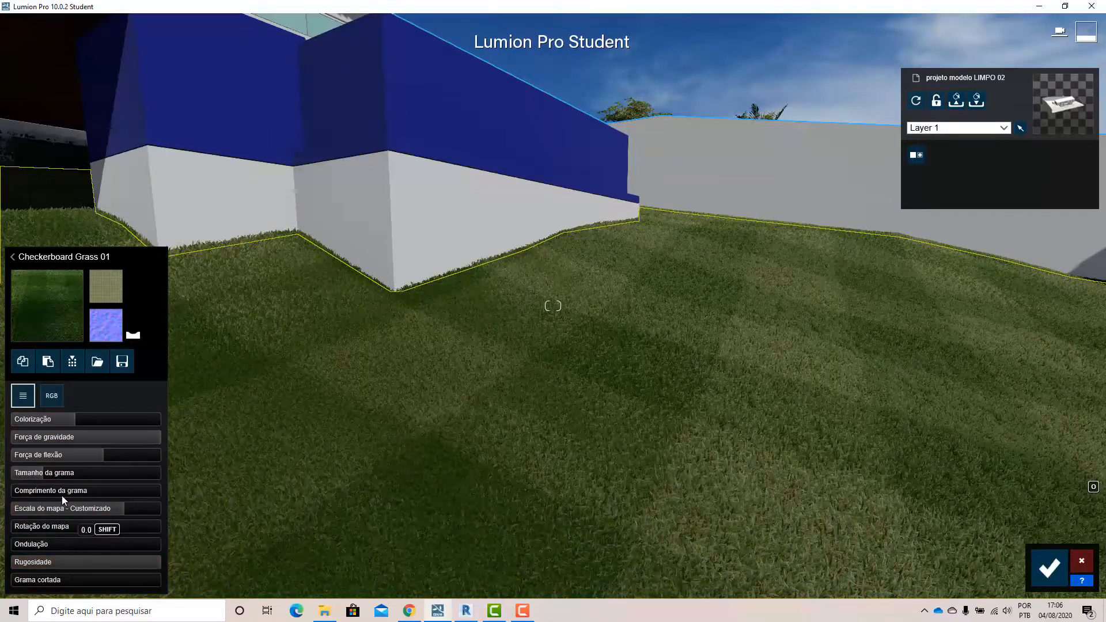
left_click_drag(49, 473, 74, 473)
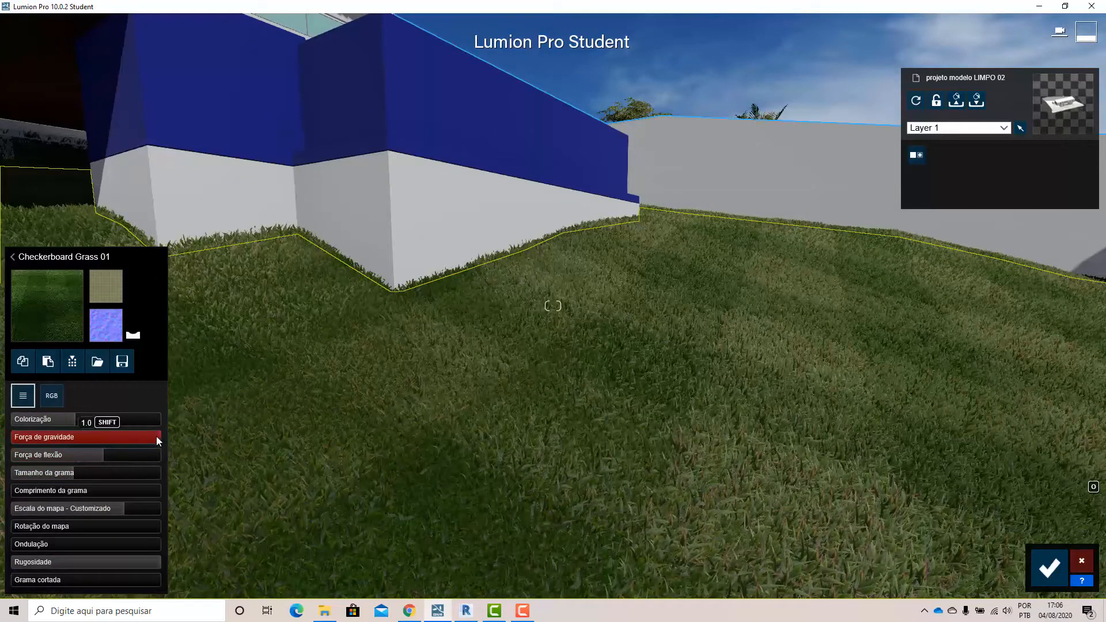
Try the grass's gravity force and bending force at their extremes and leave both near mid-range.
left_click_drag(156, 436, 1, 429)
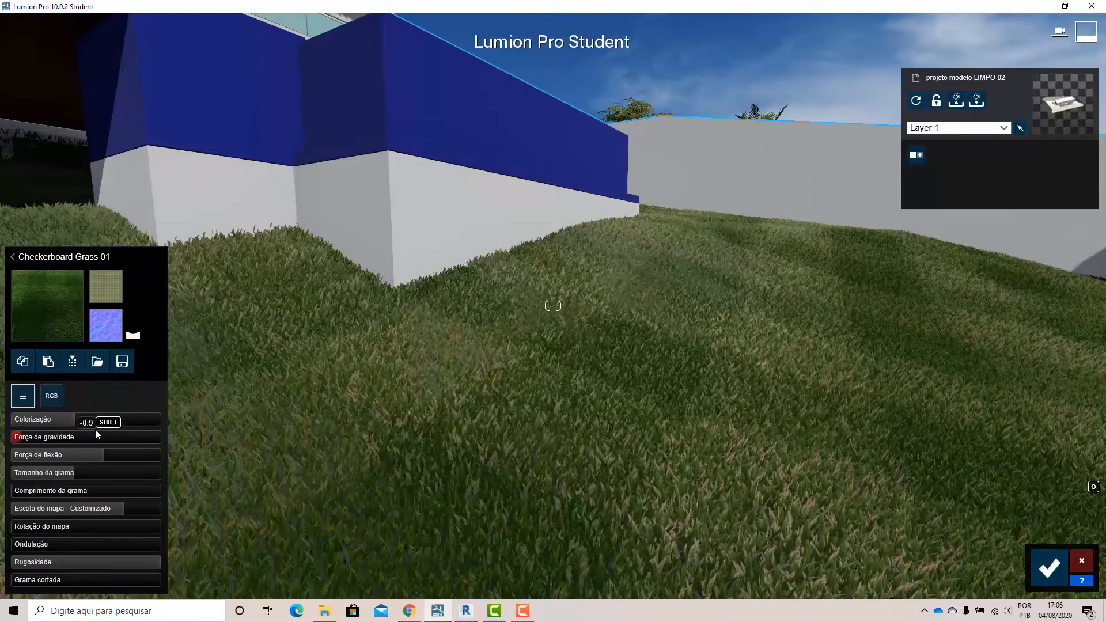
left_click_drag(96, 433, 176, 455)
left_click_drag(31, 457, 19, 450)
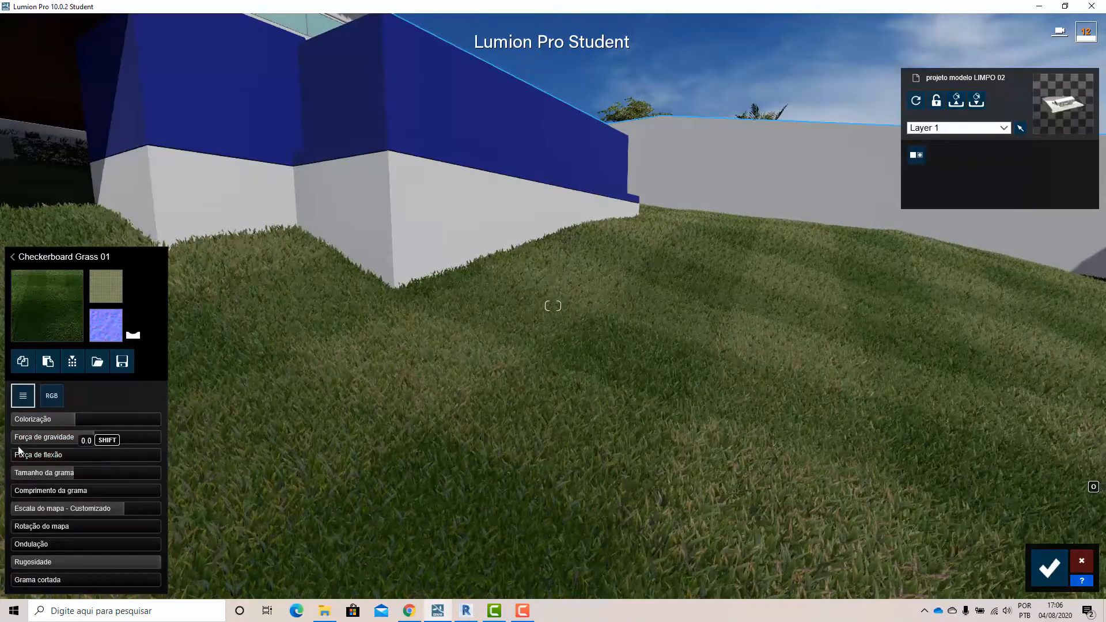
left_click_drag(172, 446, 66, 445)
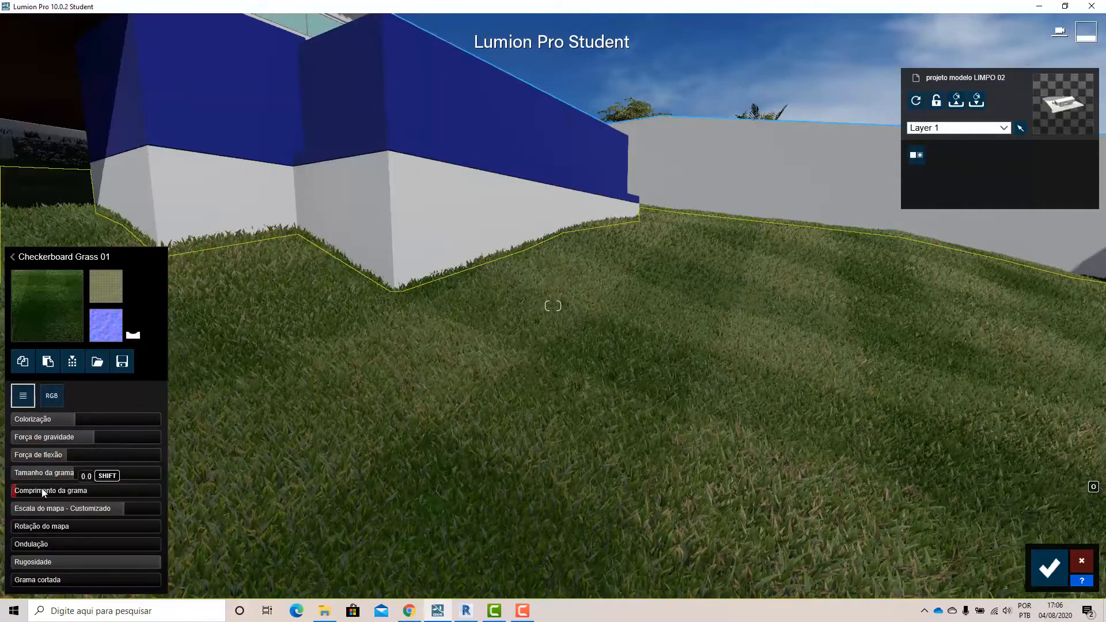
Set the grass length to 0.4 and rotate the grass map very slightly.
left_click_drag(42, 489, 86, 508)
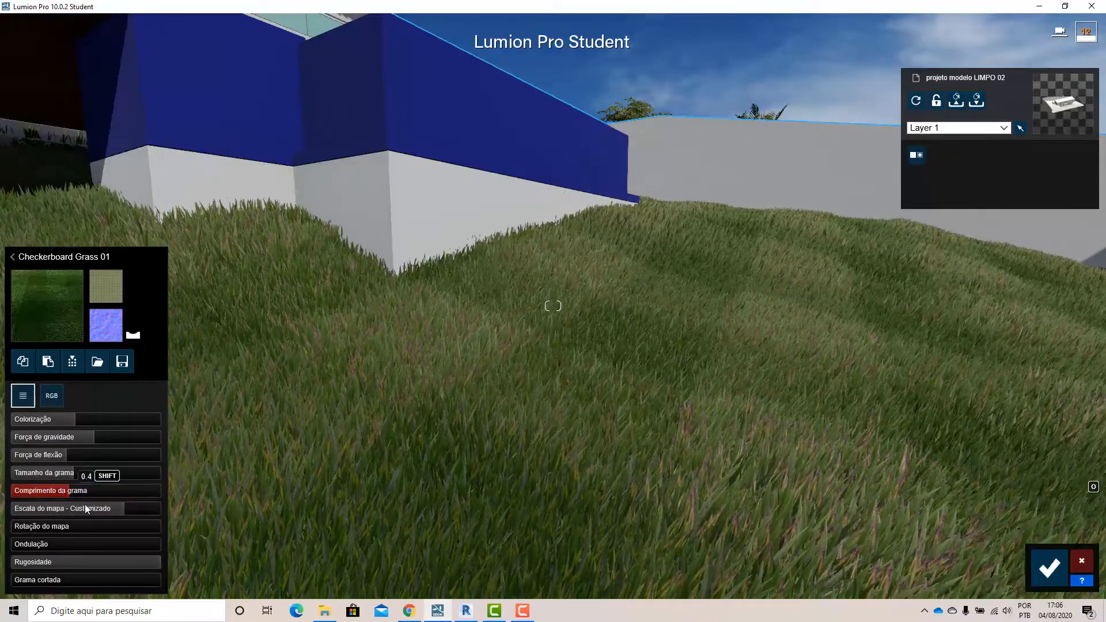
key("s")
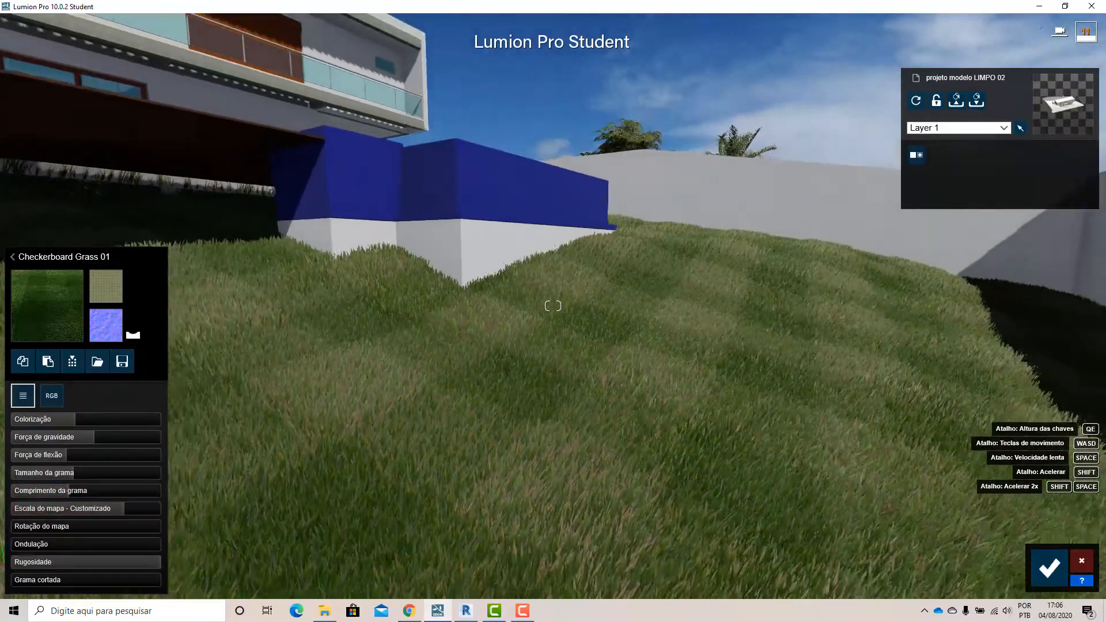
right_click_drag(403, 357, 369, 374)
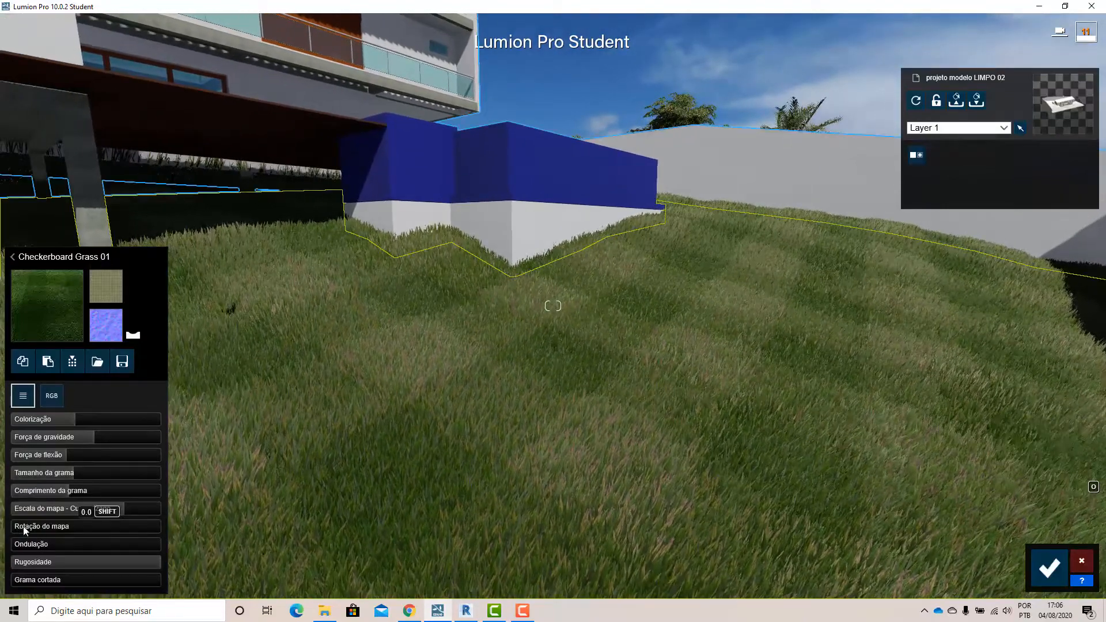
left_click(24, 529)
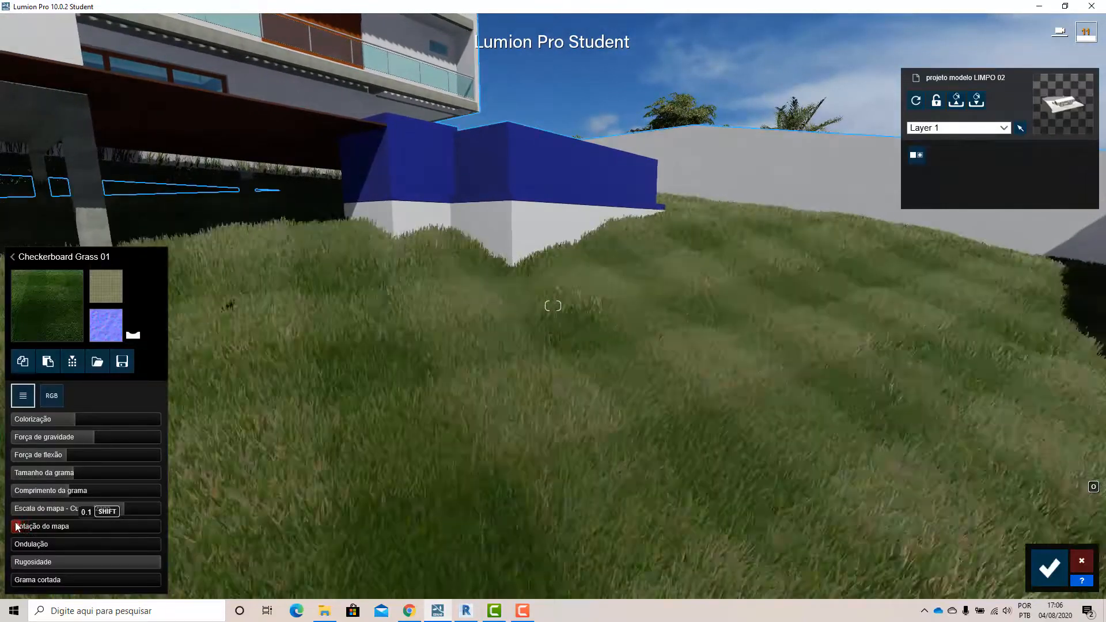
left_click(17, 528)
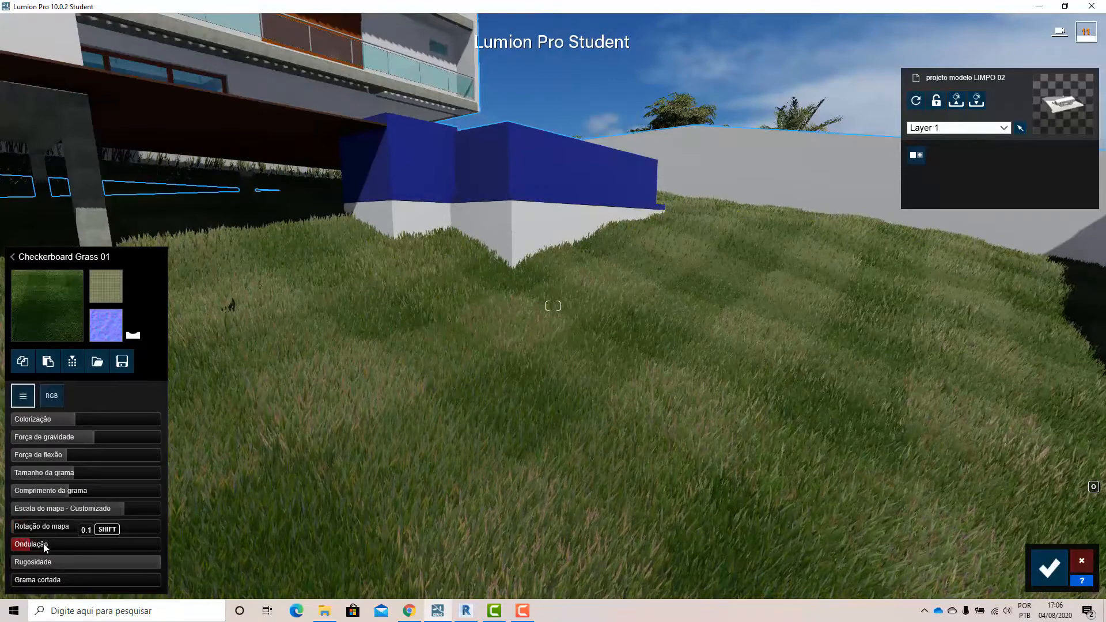
Try the grass undulation at both extremes and set it to 0.6, and test the roughness at 0.0 before restoring it to 1.0.
left_click_drag(60, 544, 205, 545)
right_click_drag(577, 349, 404, 383)
key("s")
key("w")
key("w")
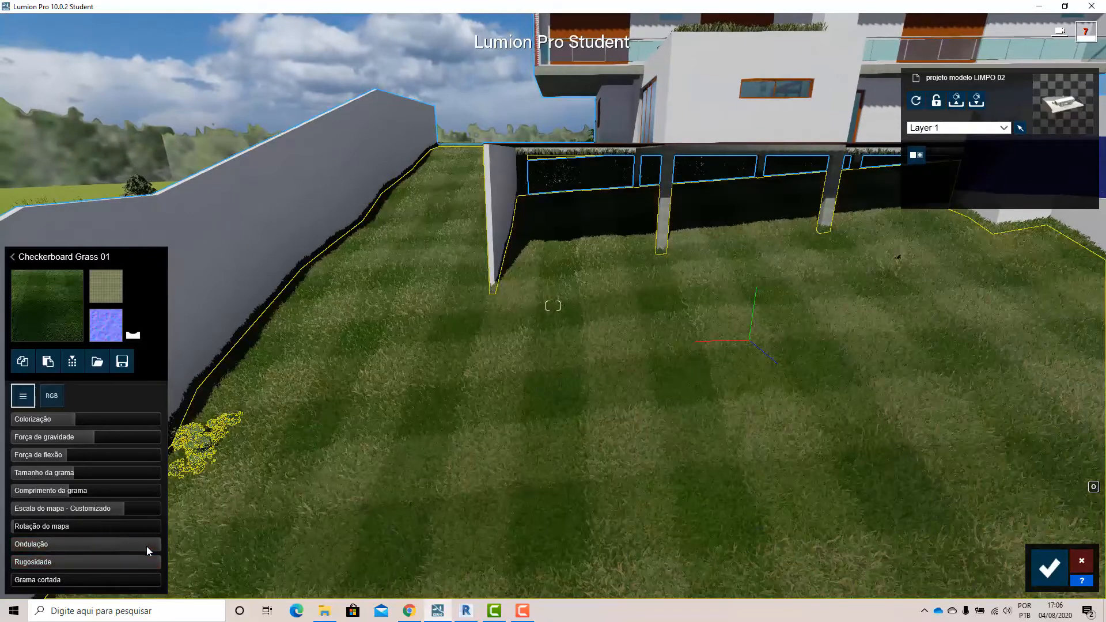
left_click_drag(146, 546, 1, 548)
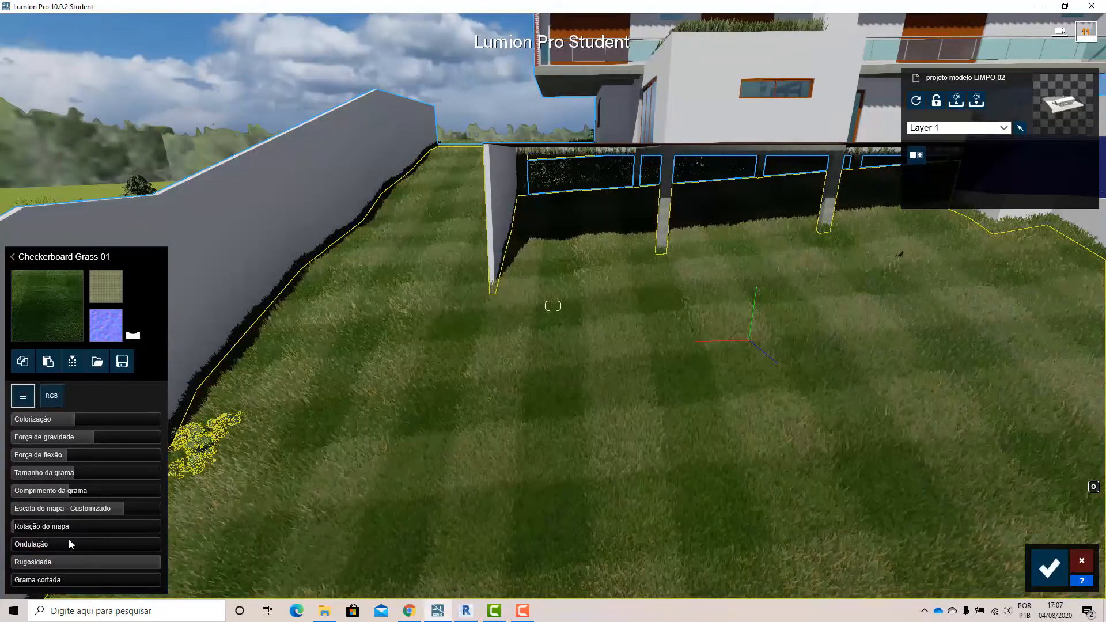
left_click_drag(68, 540, 109, 539)
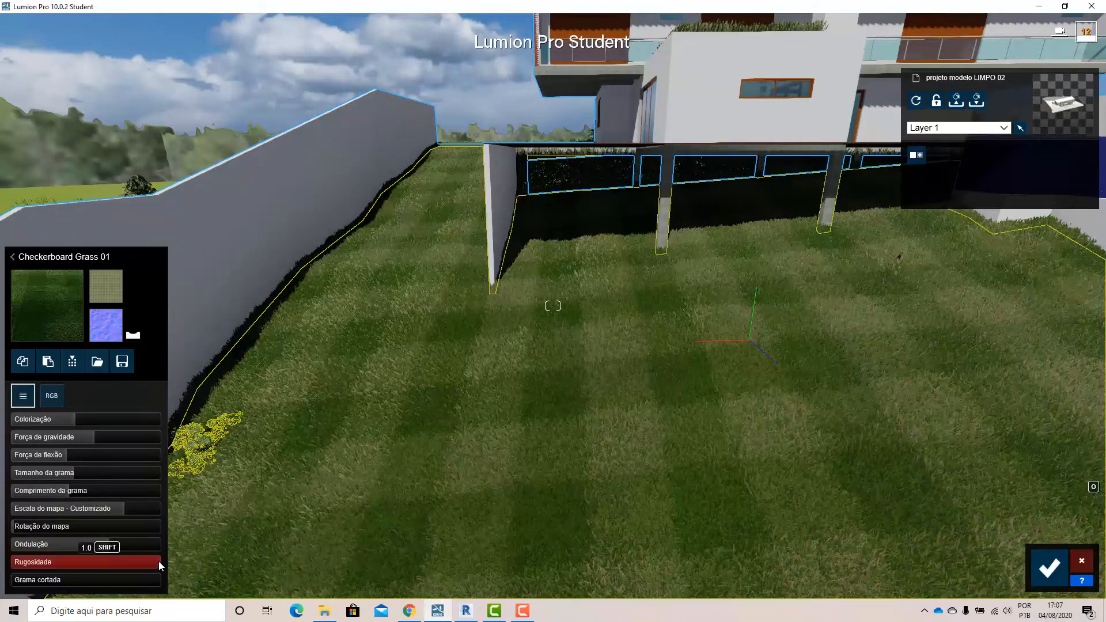
left_click_drag(159, 565, 9, 576)
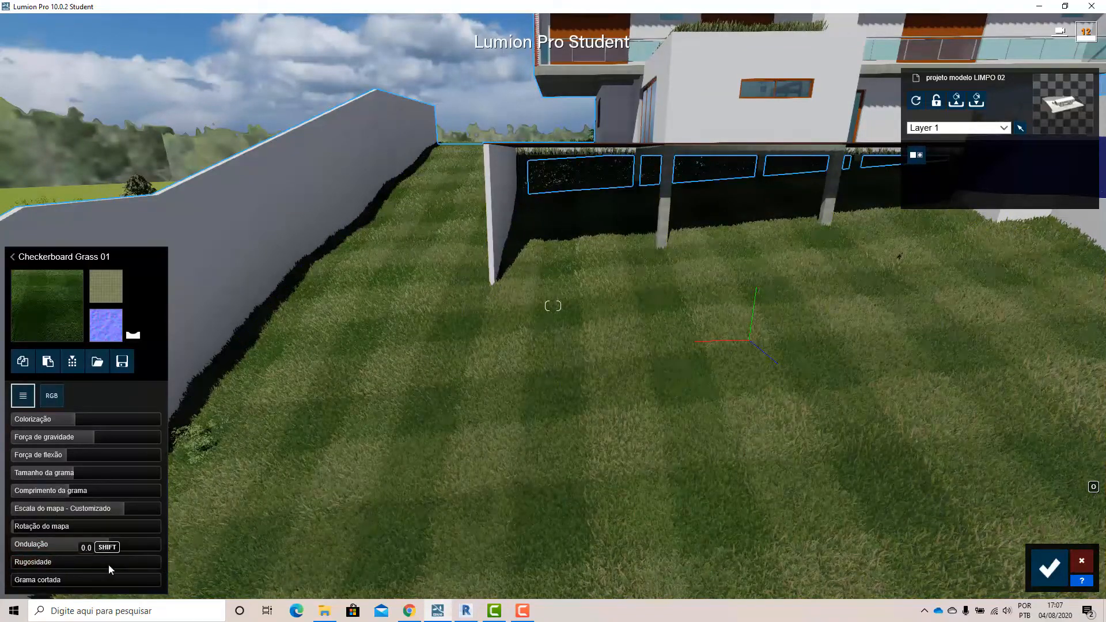
left_click_drag(215, 559, 225, 544)
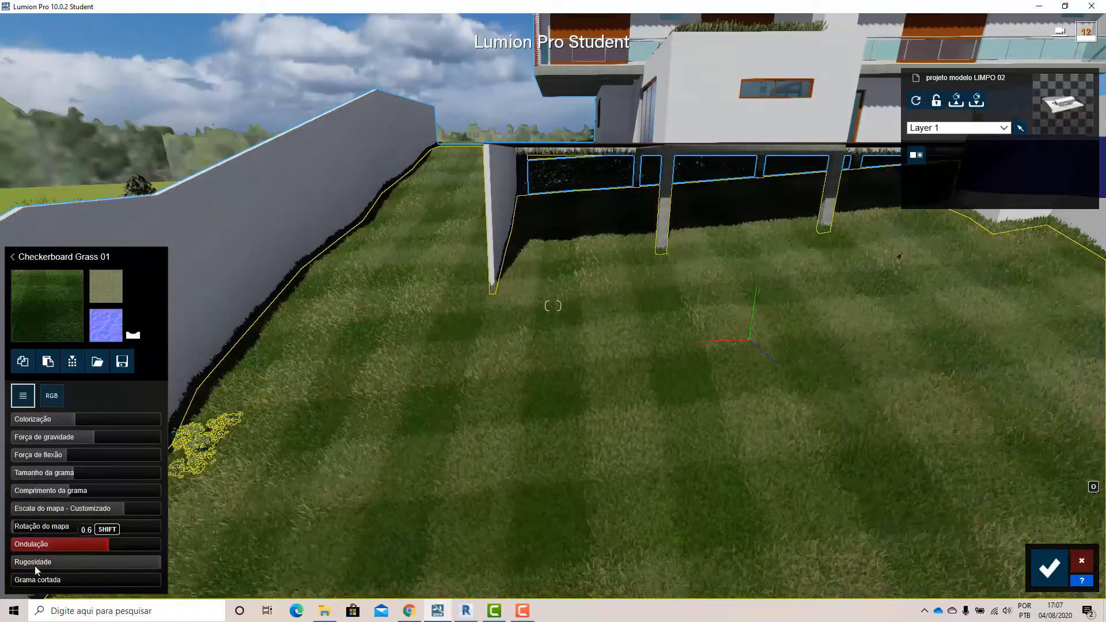
Compare low and high cut-grass amounts up close and from afar, and keep a low amount.
right_click_drag(704, 401, 782, 286)
key("w")
key("w")
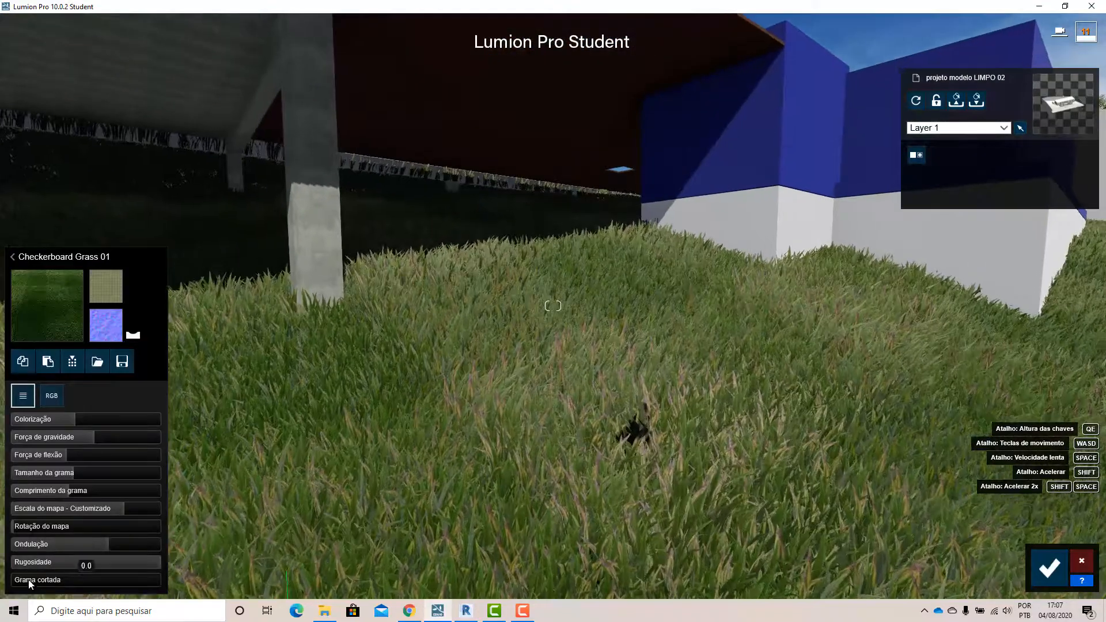
left_click_drag(29, 583, 56, 587)
scroll(694, 462, "up", 4)
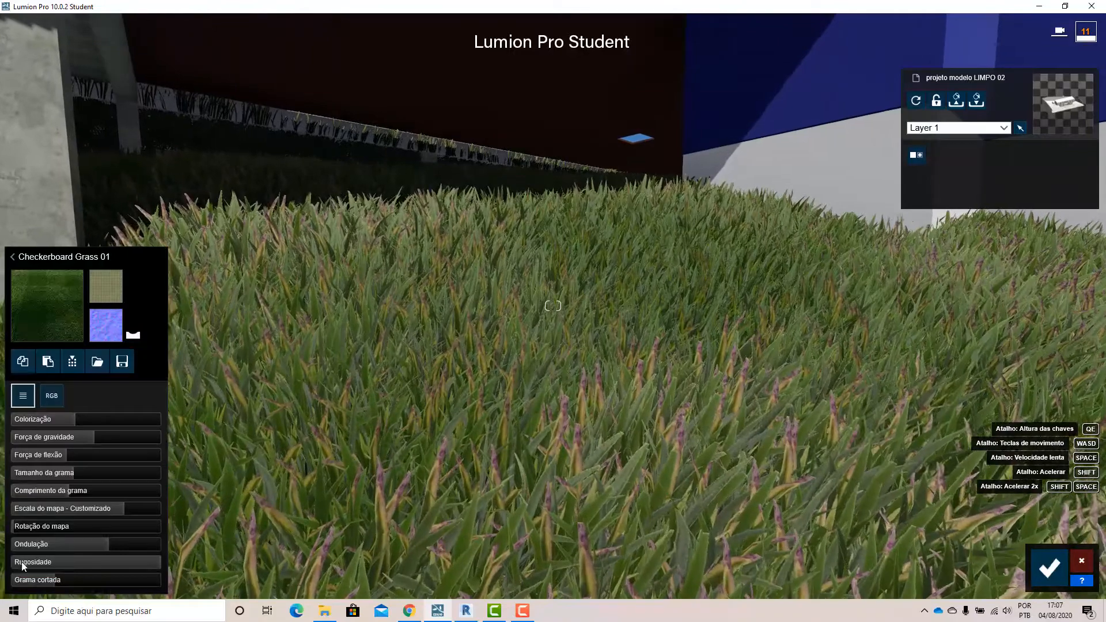
left_click_drag(34, 580, 146, 579)
scroll(652, 313, "down", 6)
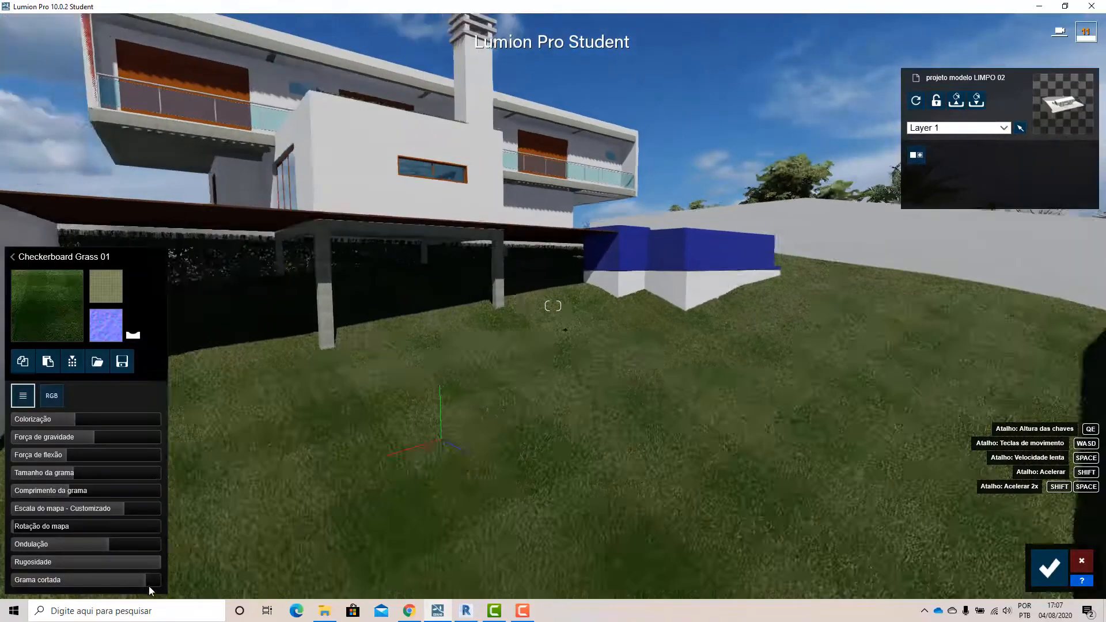
left_click_drag(154, 577, 39, 582)
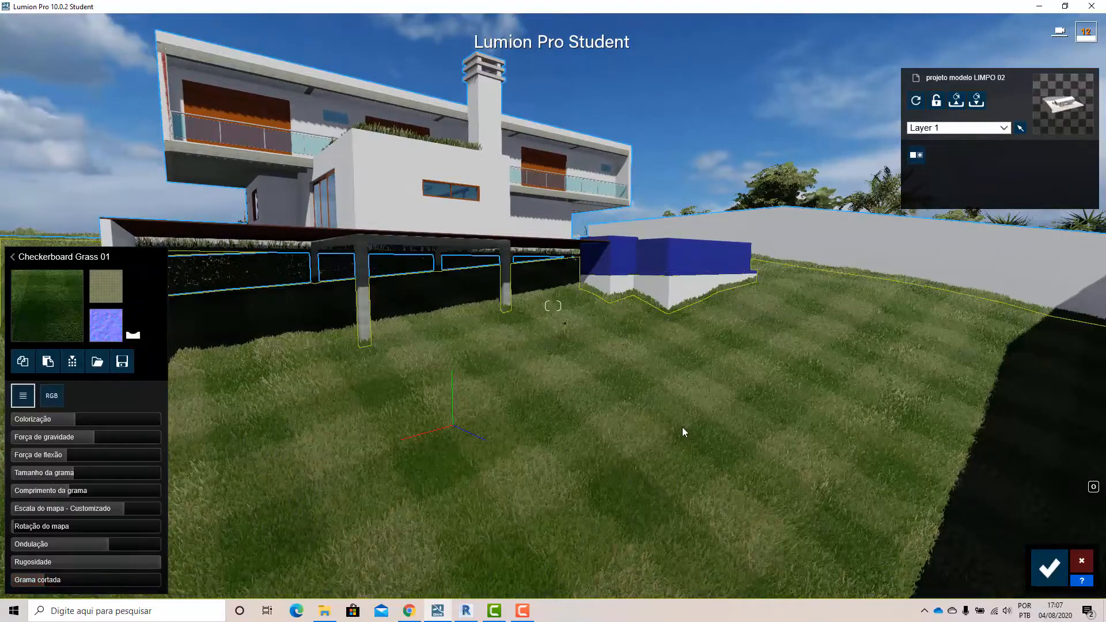
View the whole lawn from a distance and replace Checkerboard Grass 01 on the terrain with the plain, unpatterned grass from the material library.
key("a")
key("s")
right_click_drag(686, 425, 574, 432)
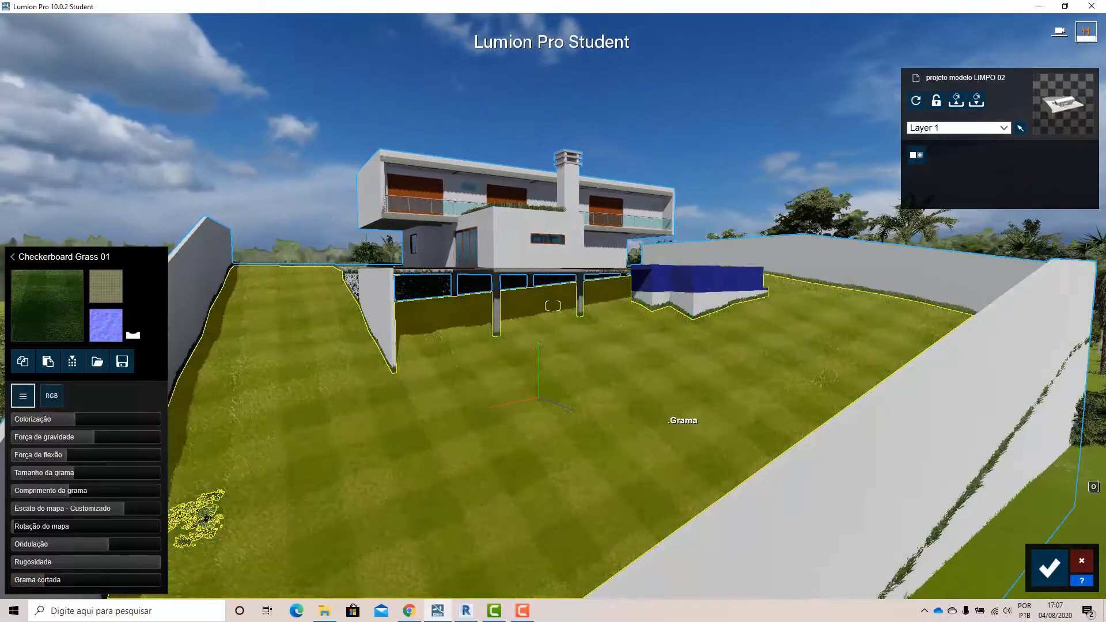
right_click_drag(675, 406, 800, 478)
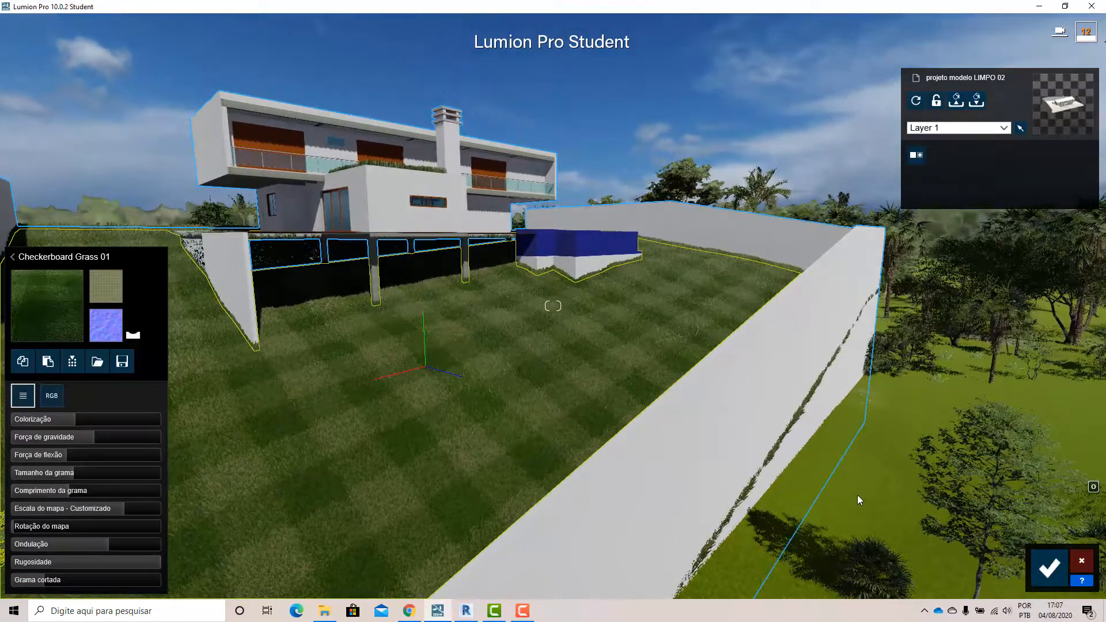
left_click(43, 317)
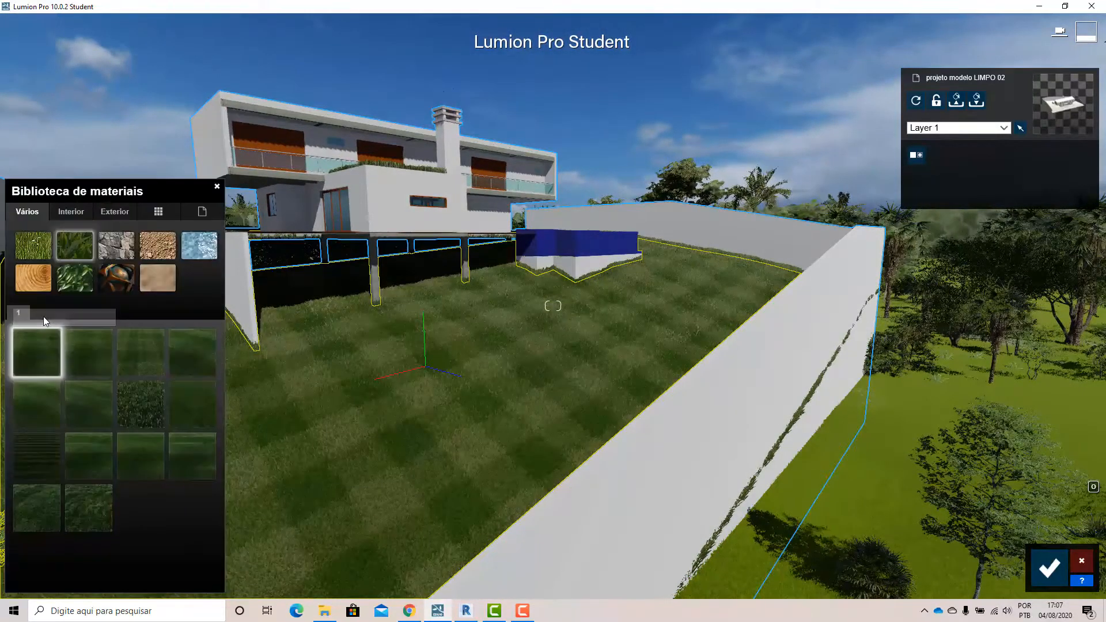
left_click(187, 402)
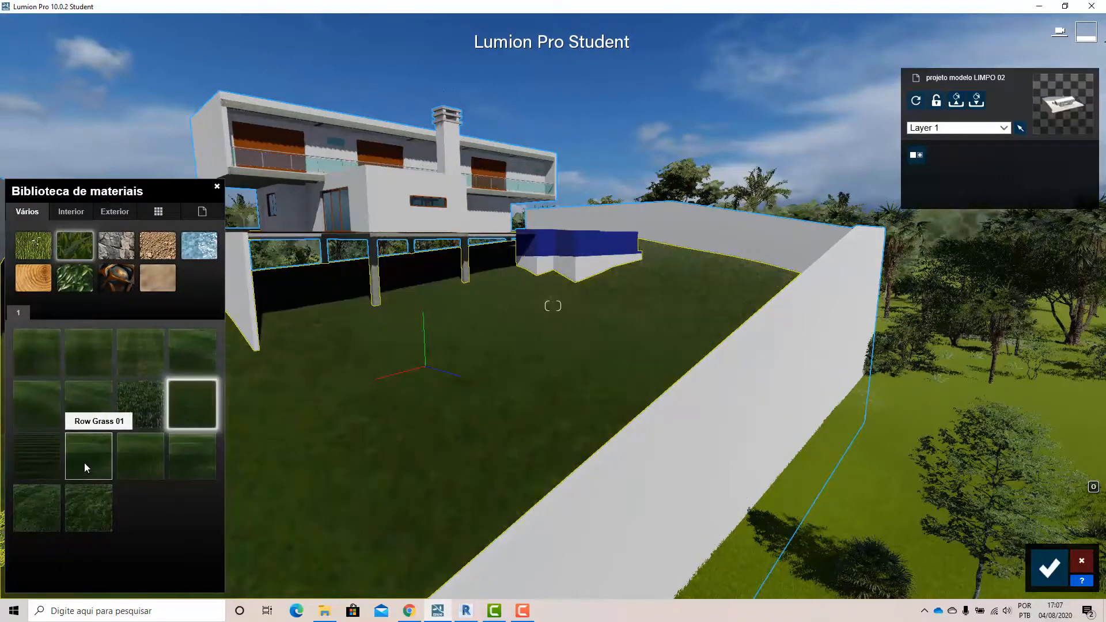
Try Row Grass 01, Row Grass 03 and Wild Grass 01 on the terrain, and inspect the wild grass near the pool.
left_click(84, 462)
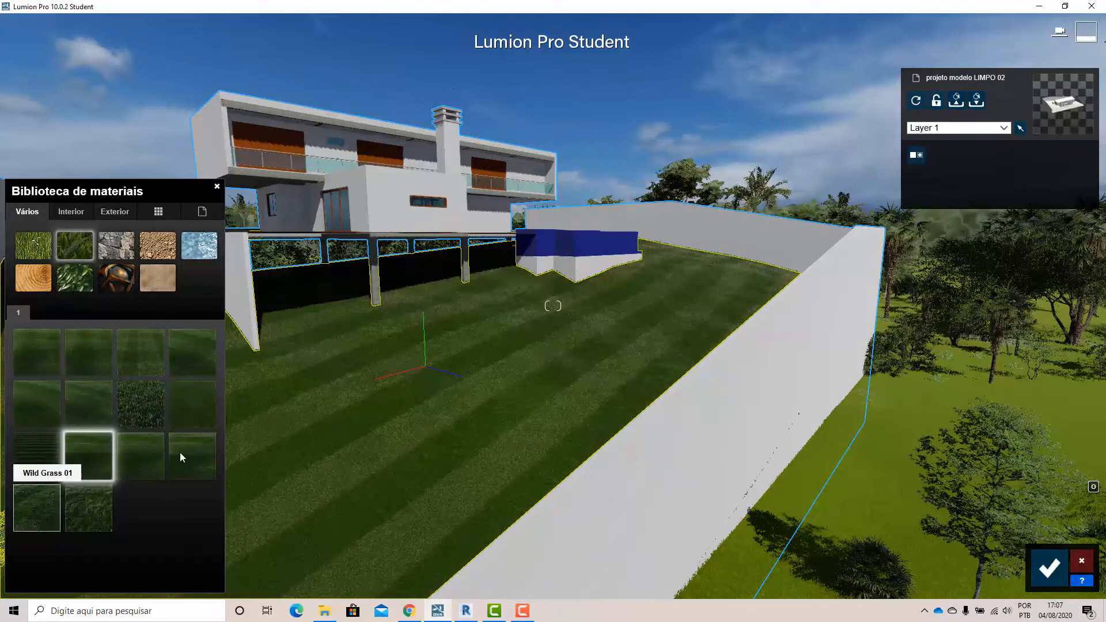
left_click(47, 499)
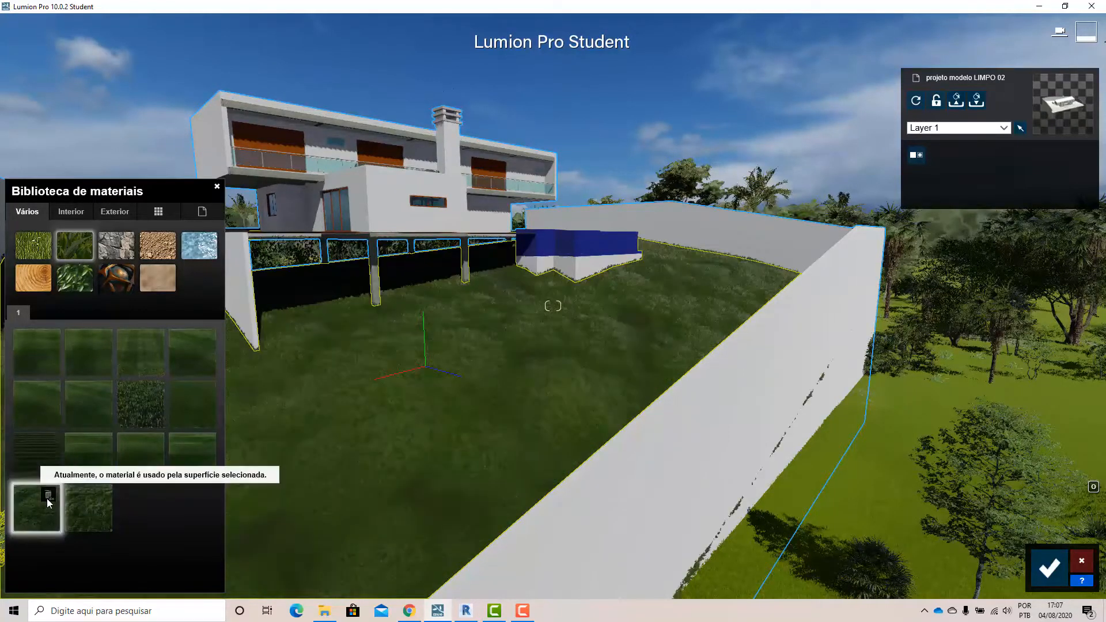
left_click(192, 444)
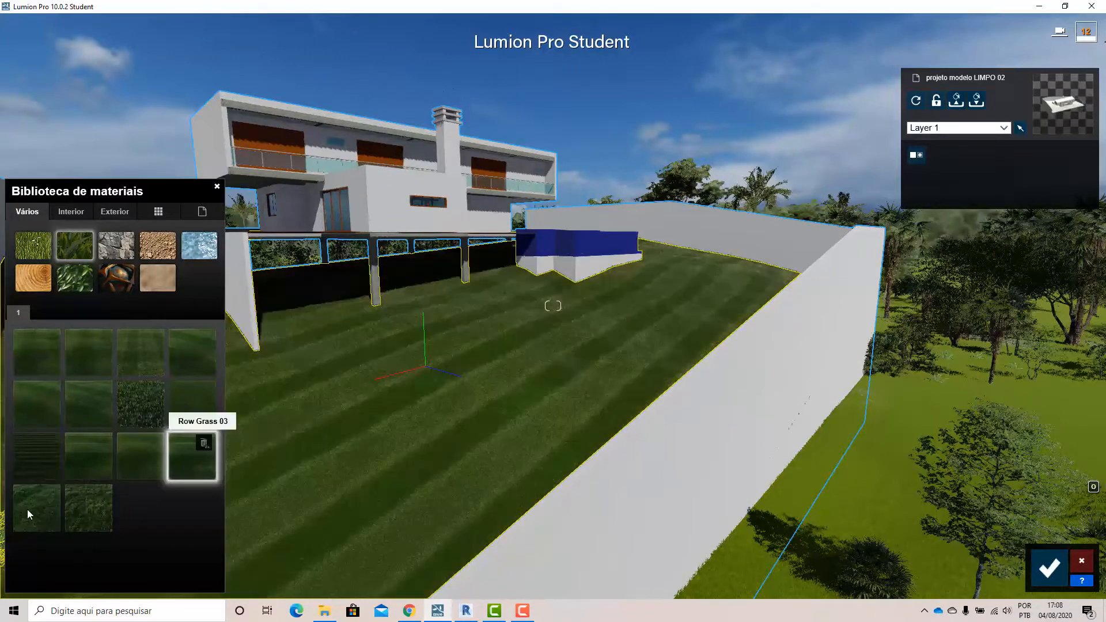
left_click(30, 509)
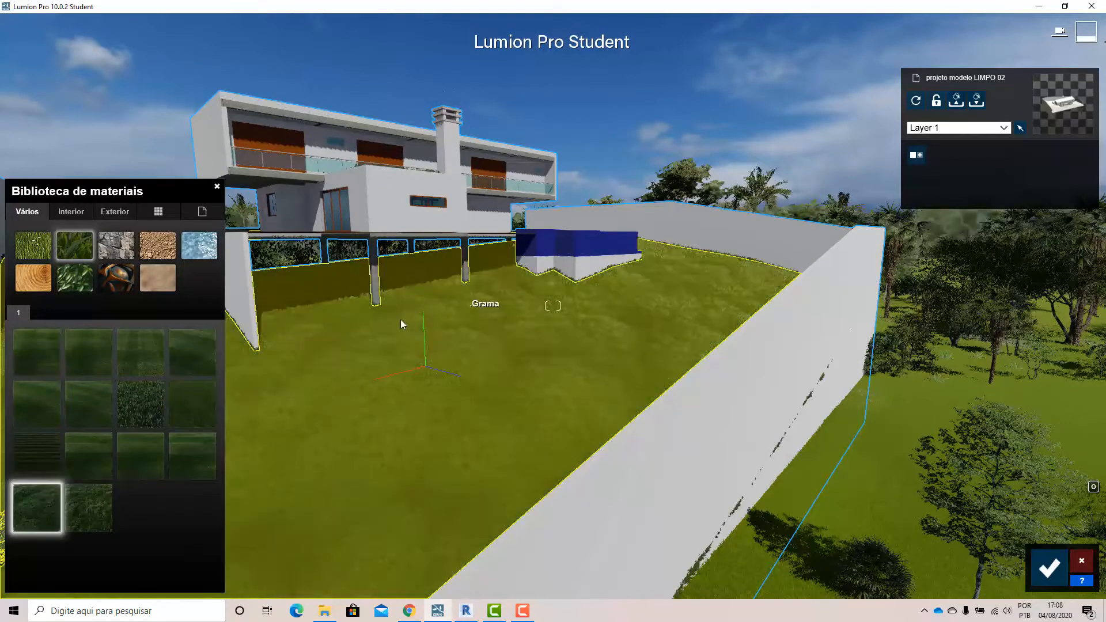
key("w")
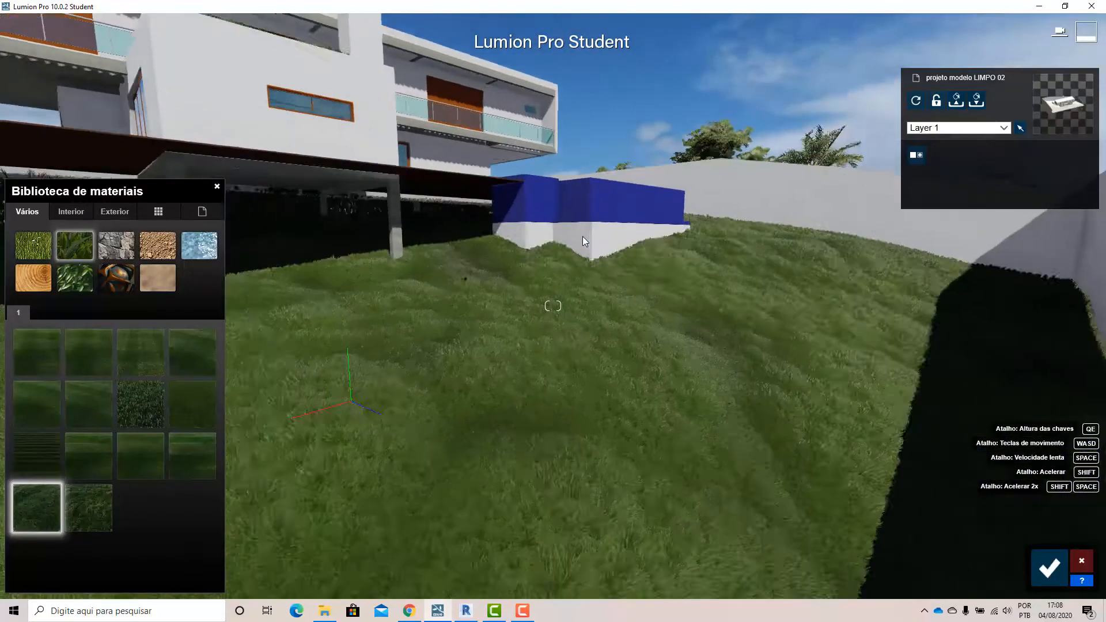
key("w")
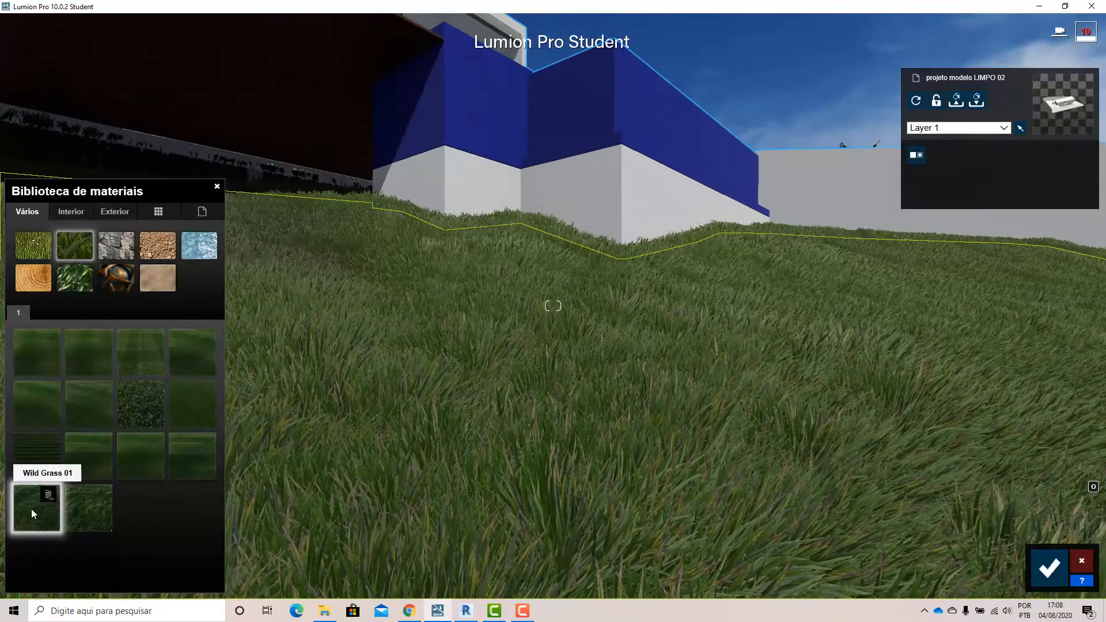
Try a lower undulation, a slightly smaller grass size and a bending strength of 0.7 on the Wild Grass 01 material.
left_click(32, 509)
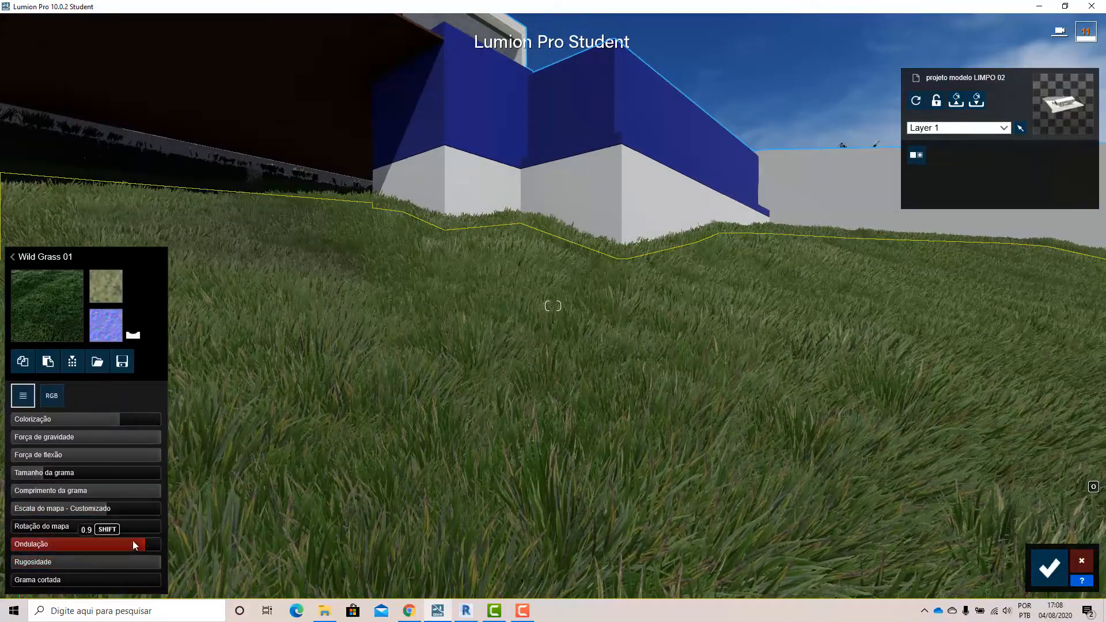
left_click_drag(134, 543, 57, 545)
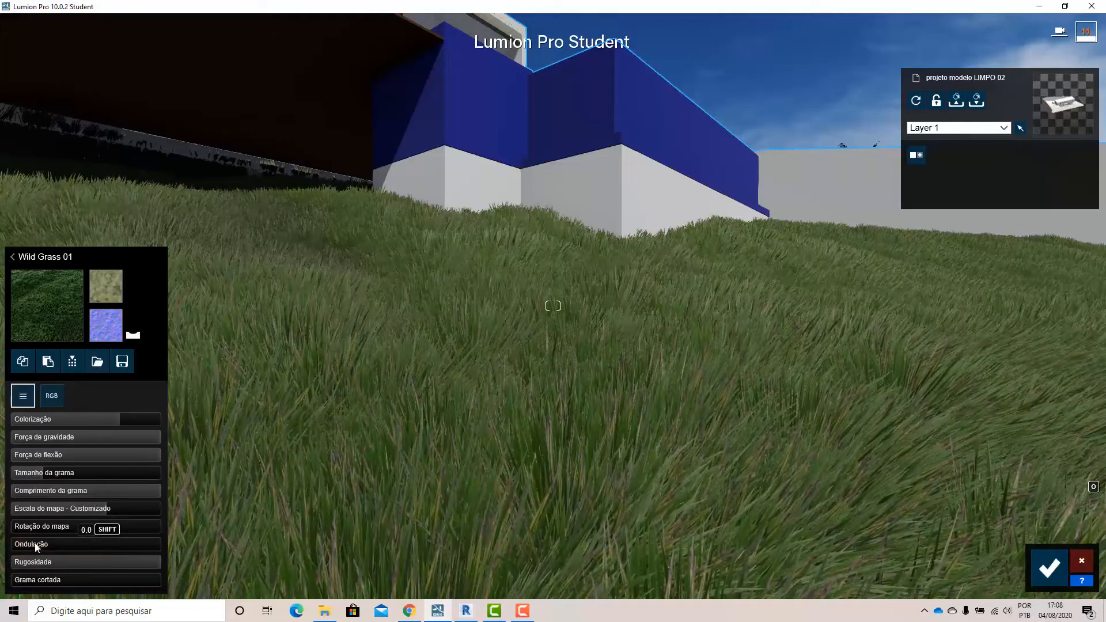
key("s")
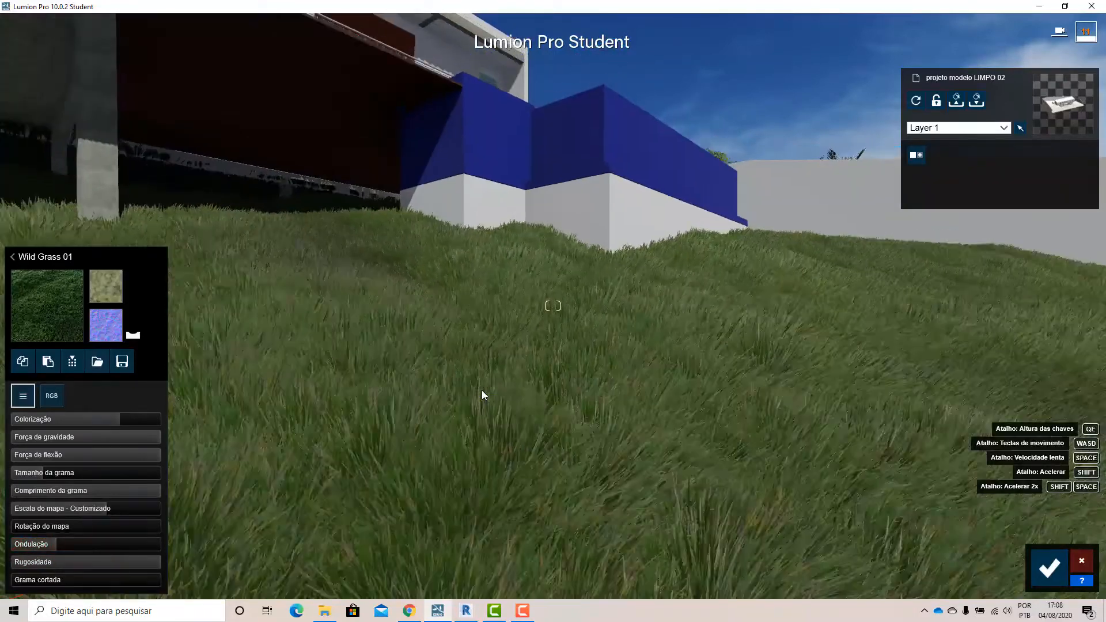
key("s")
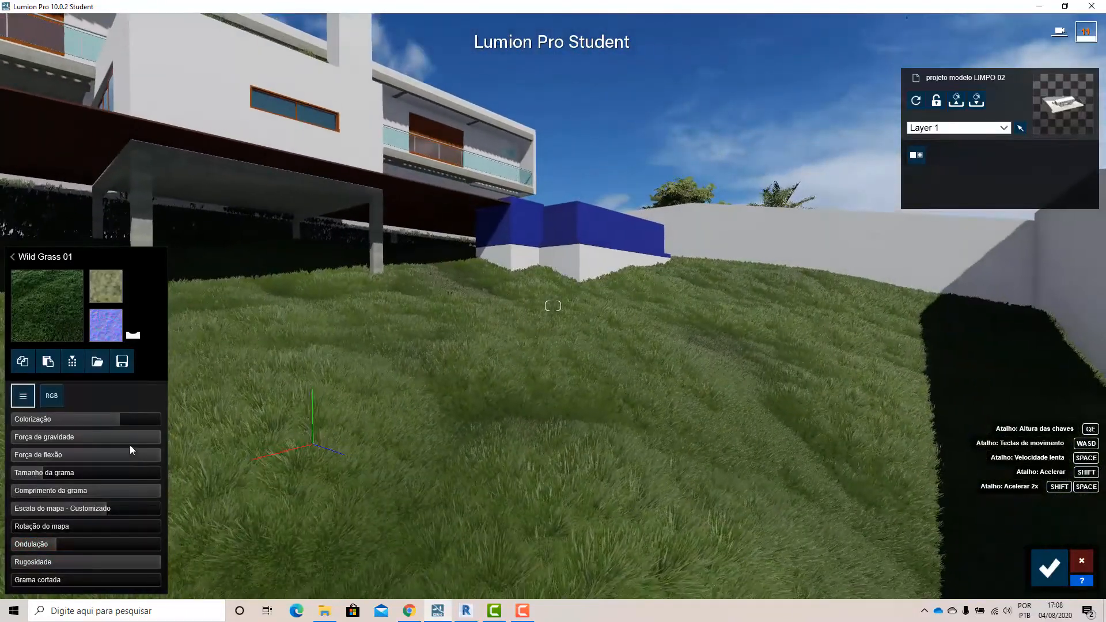
mouse_move(108, 430)
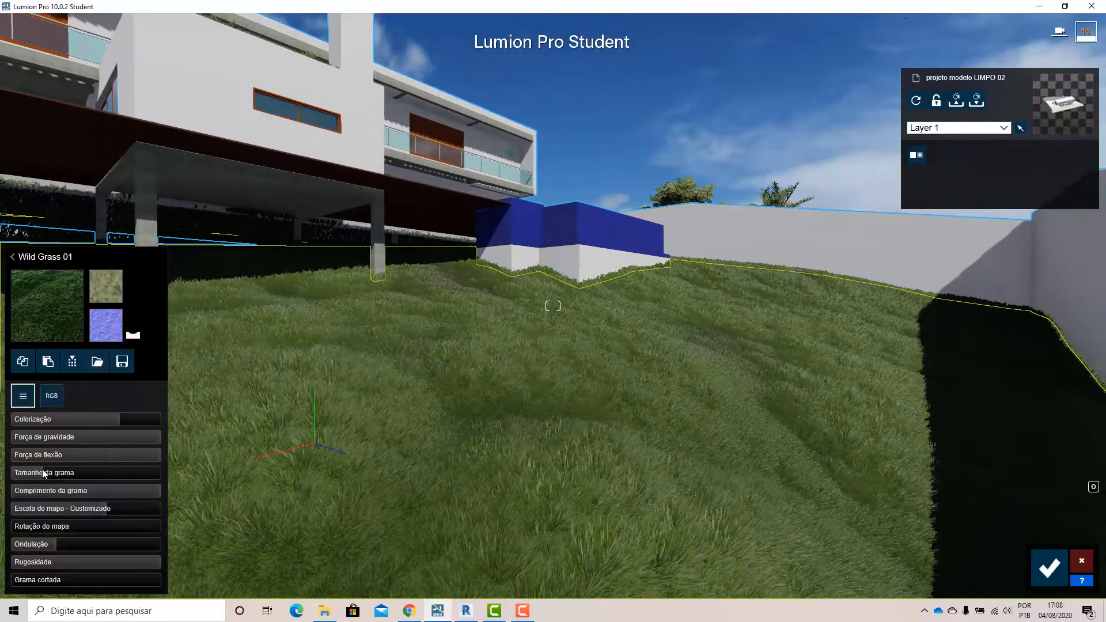
mouse_move(33, 475)
left_mouse_down()
mouse_move(9, 476)
mouse_move(35, 475)
left_mouse_up()
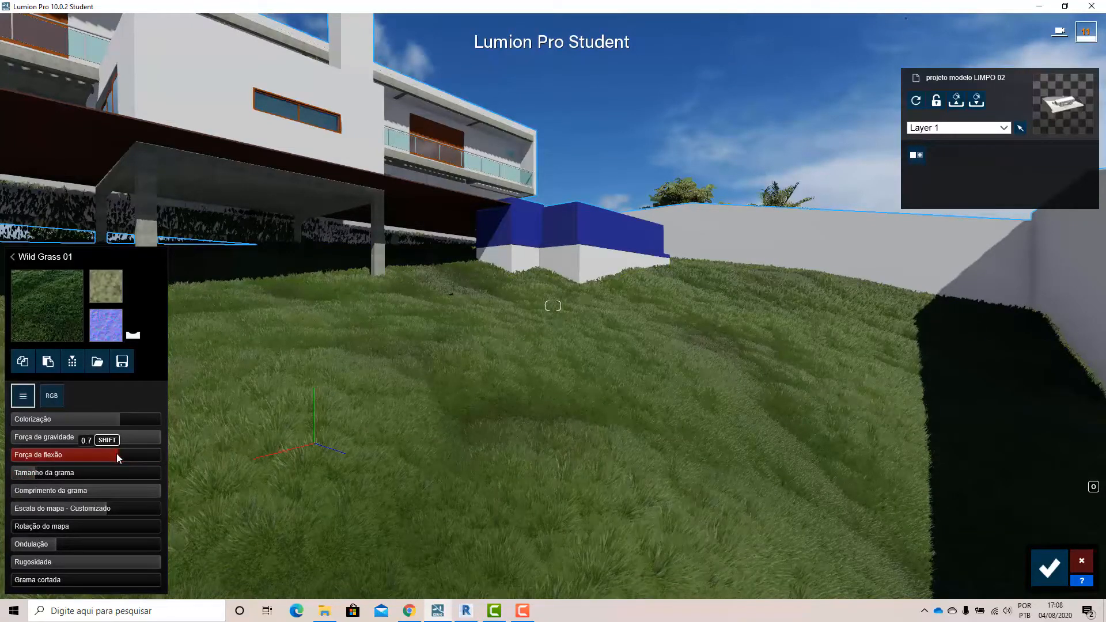
Replace Wild Grass 01 on the terrain with Clean Cut Grass 02 and increase its grass size.
left_click(58, 297)
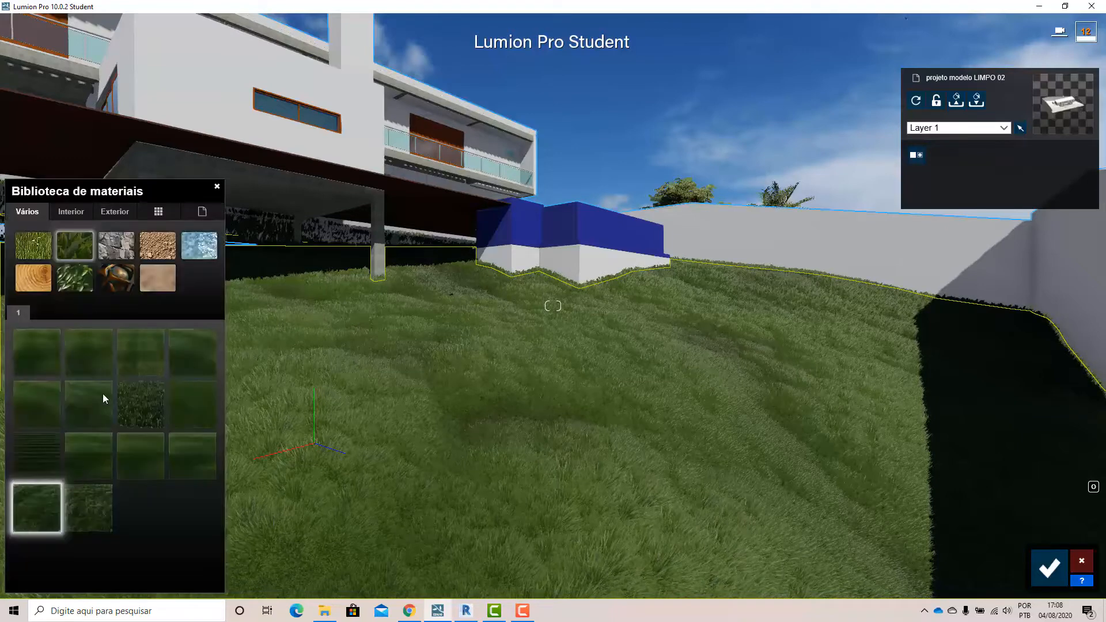
left_click(192, 395)
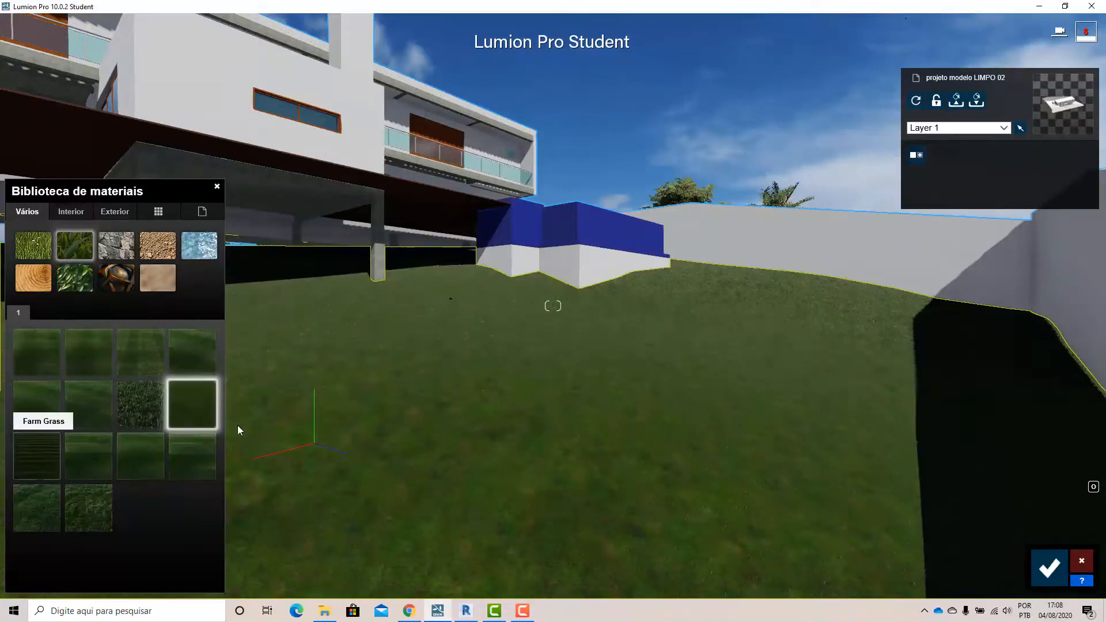
left_click(191, 414)
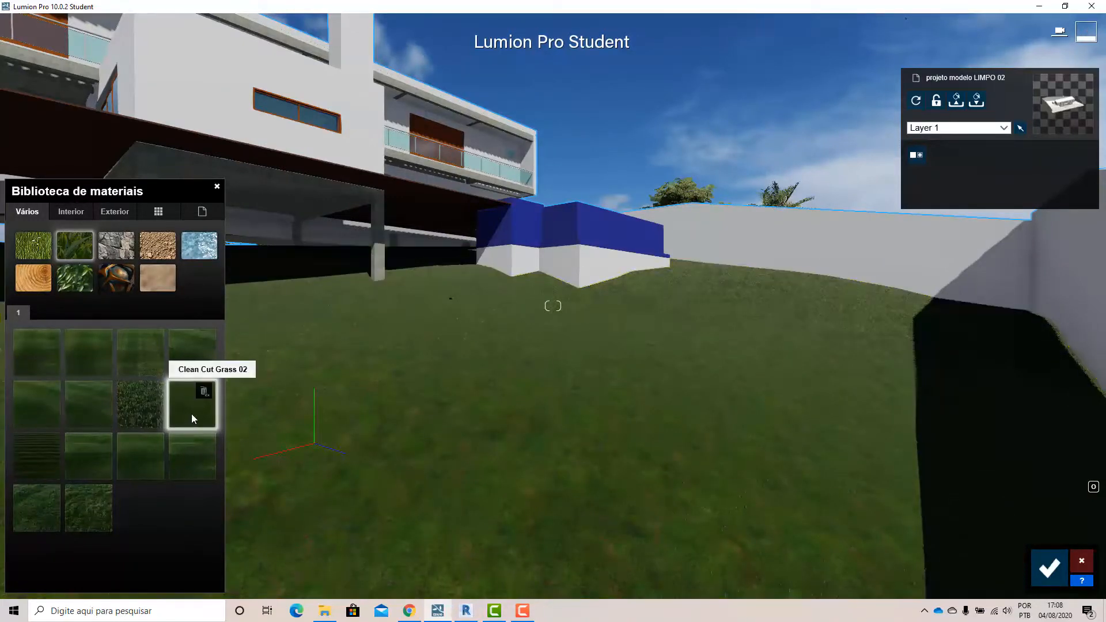
mouse_move(15, 445)
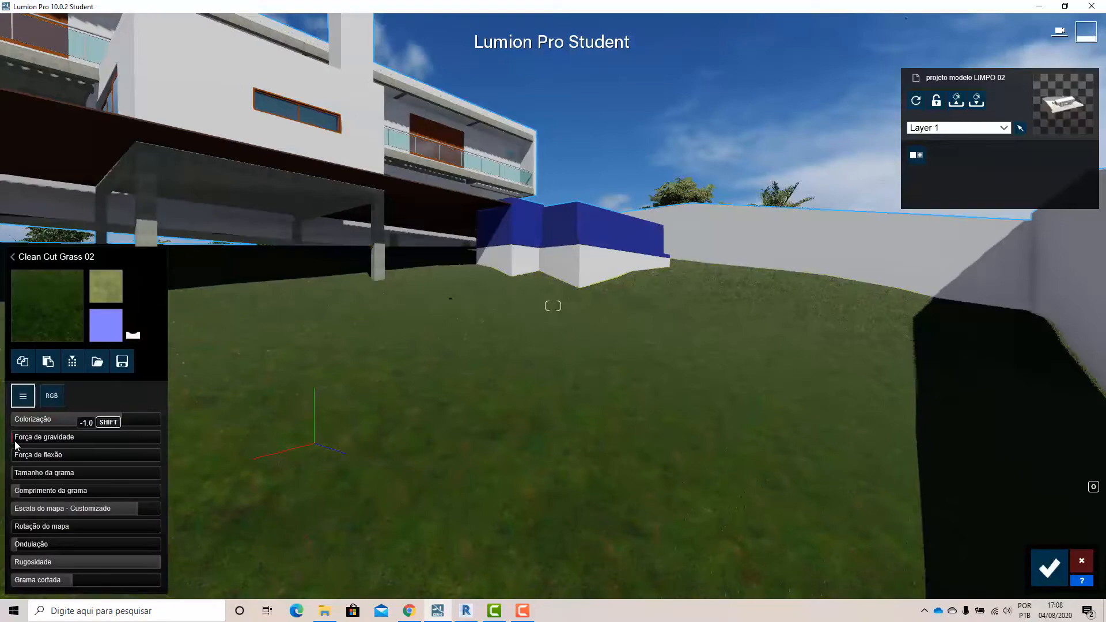
left_click(33, 472)
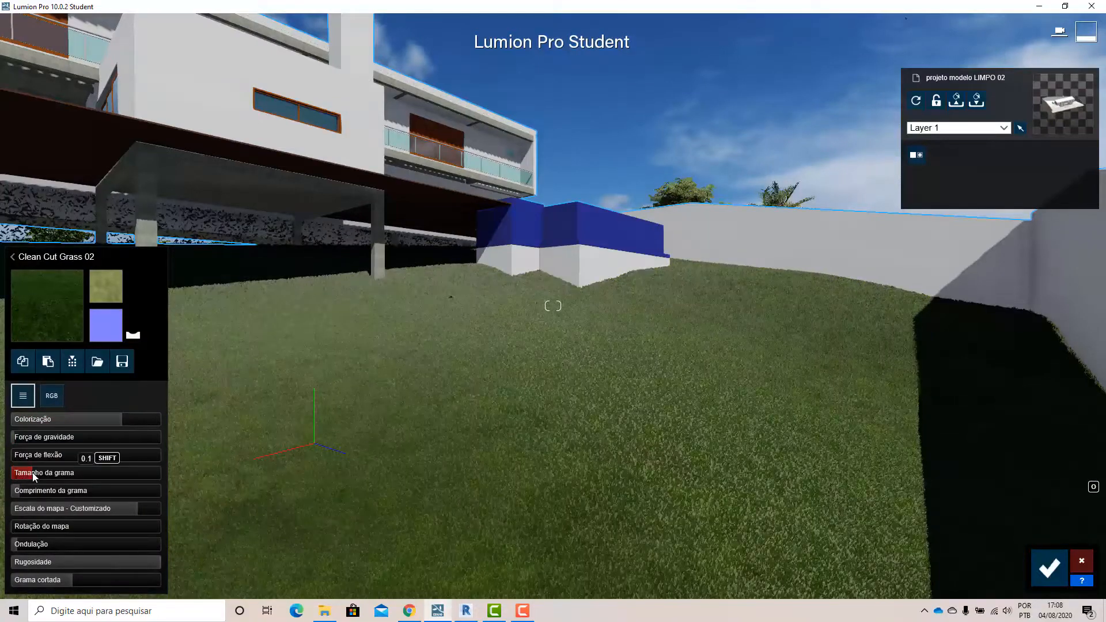
left_click_drag(35, 472, 57, 475)
Inspect the grass blades near the pool and raise the gravity and bending strengths of Clean Cut Grass 02 to about mid-range.
key("w")
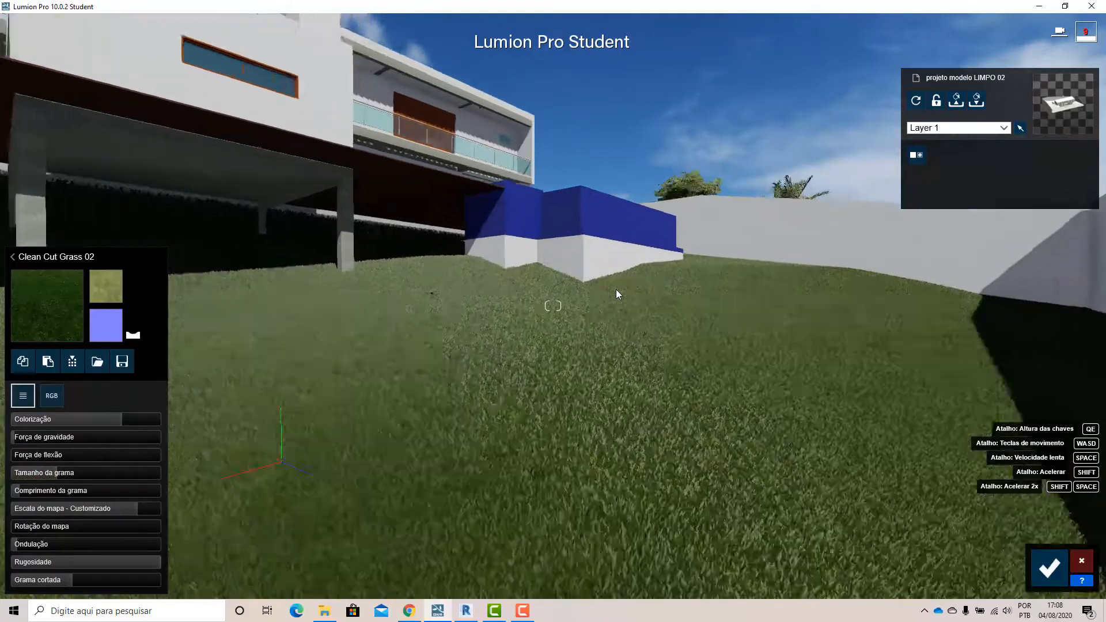
key("w")
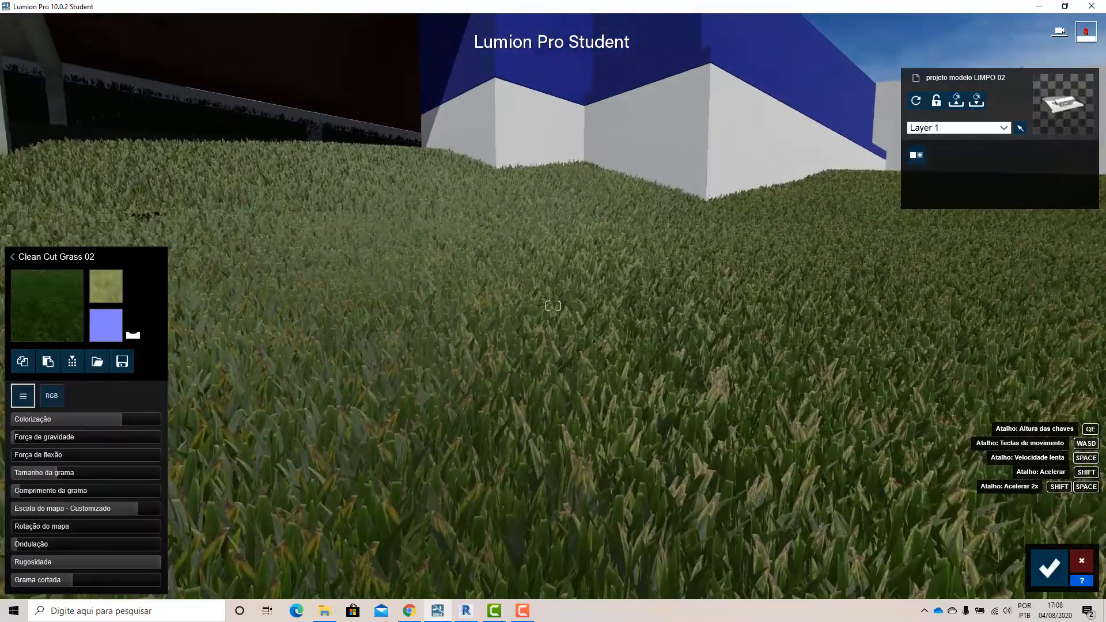
right_click_drag(311, 489, 292, 504)
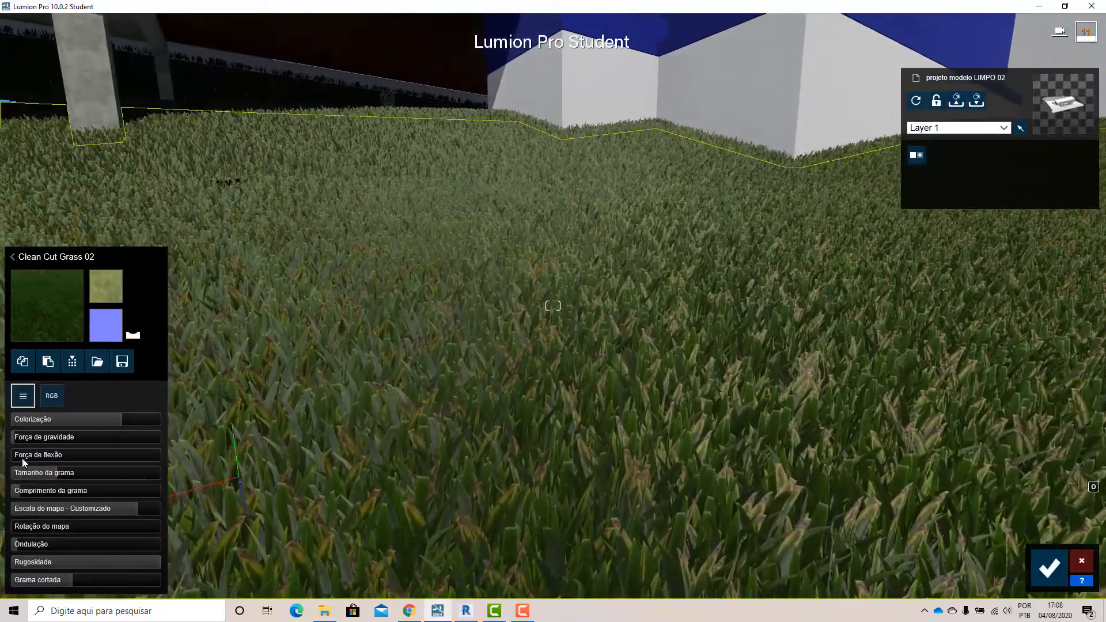
left_click_drag(53, 455, 94, 448)
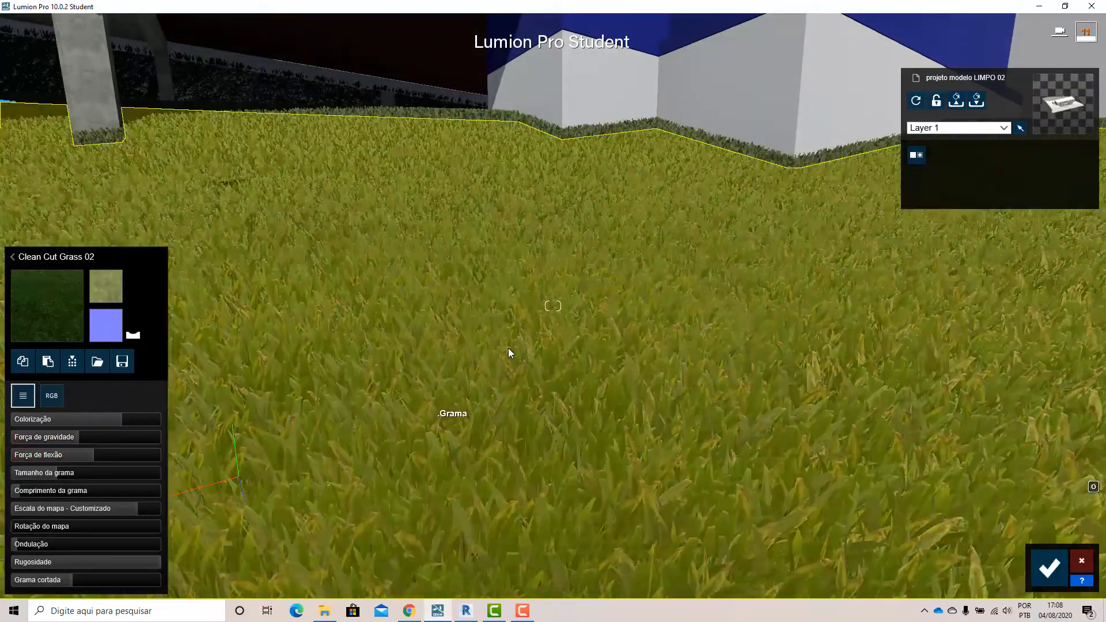
Review the whole lawn from a distance, keep Clean Cut Grass 02 as its material and save the material changes.
right_click_drag(508, 348, 503, 378)
key("s")
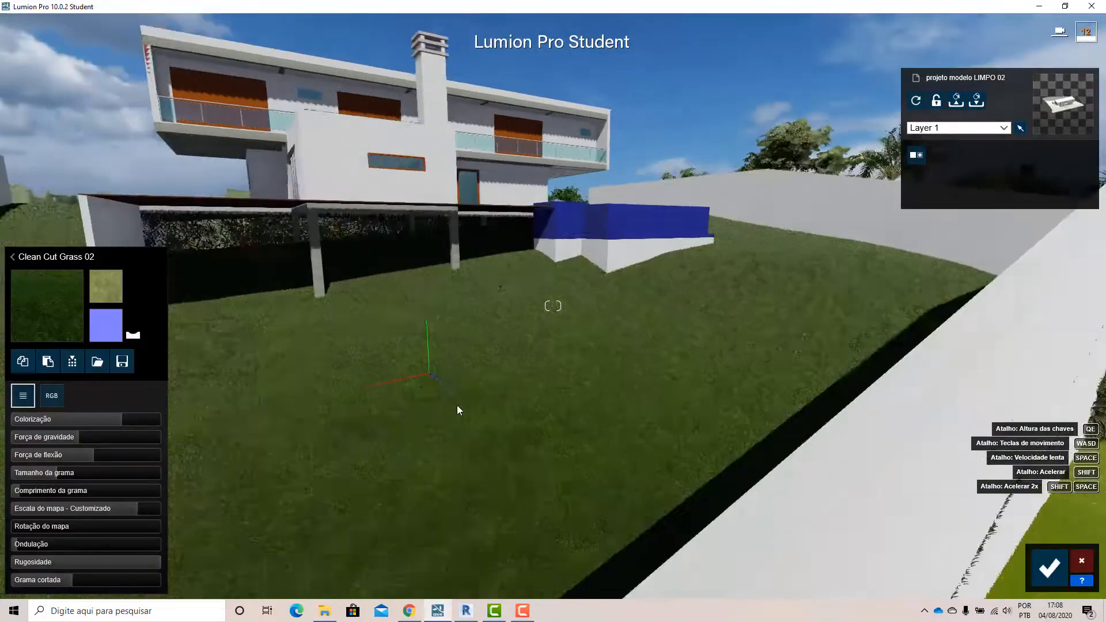
mouse_move(426, 440)
right_mouse_down()
mouse_move(386, 437)
mouse_move(426, 439)
right_mouse_up()
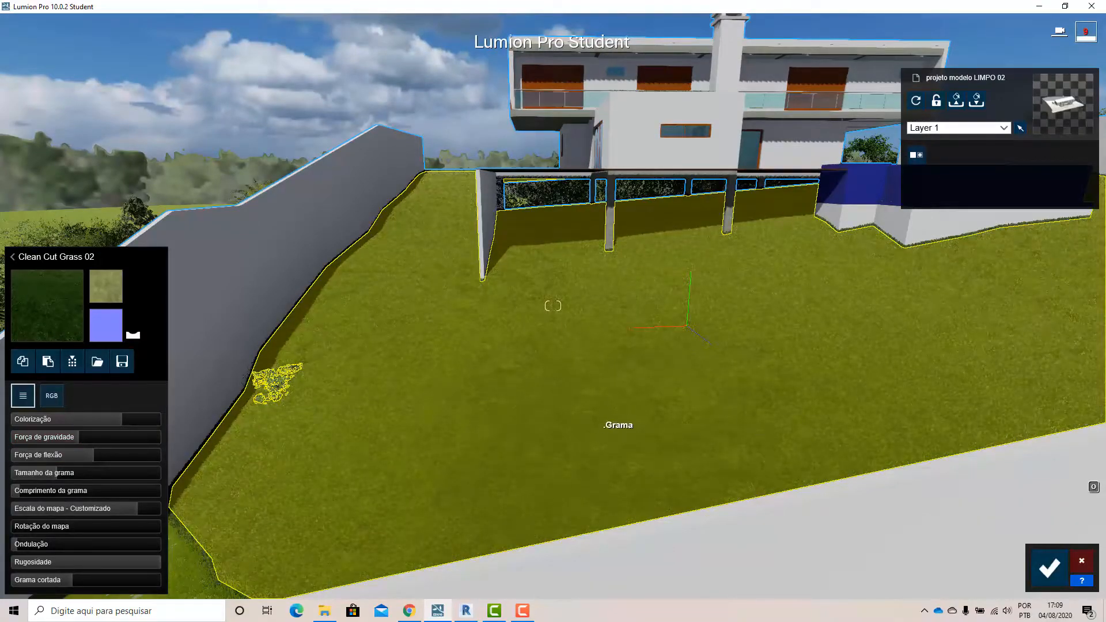
right_click_drag(647, 432, 694, 444)
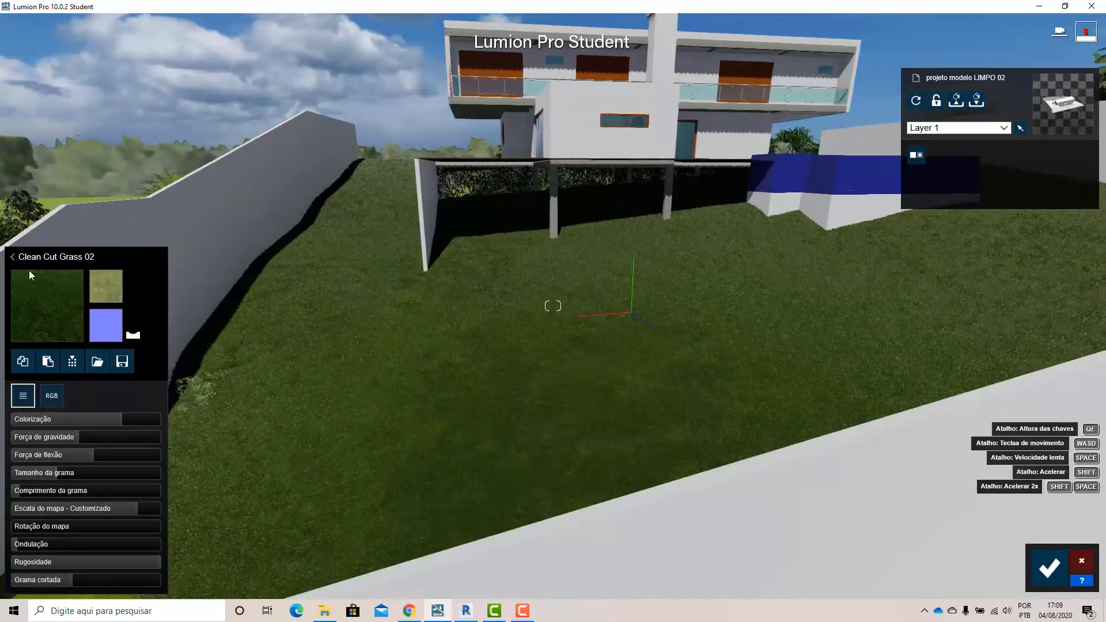
left_click(11, 257)
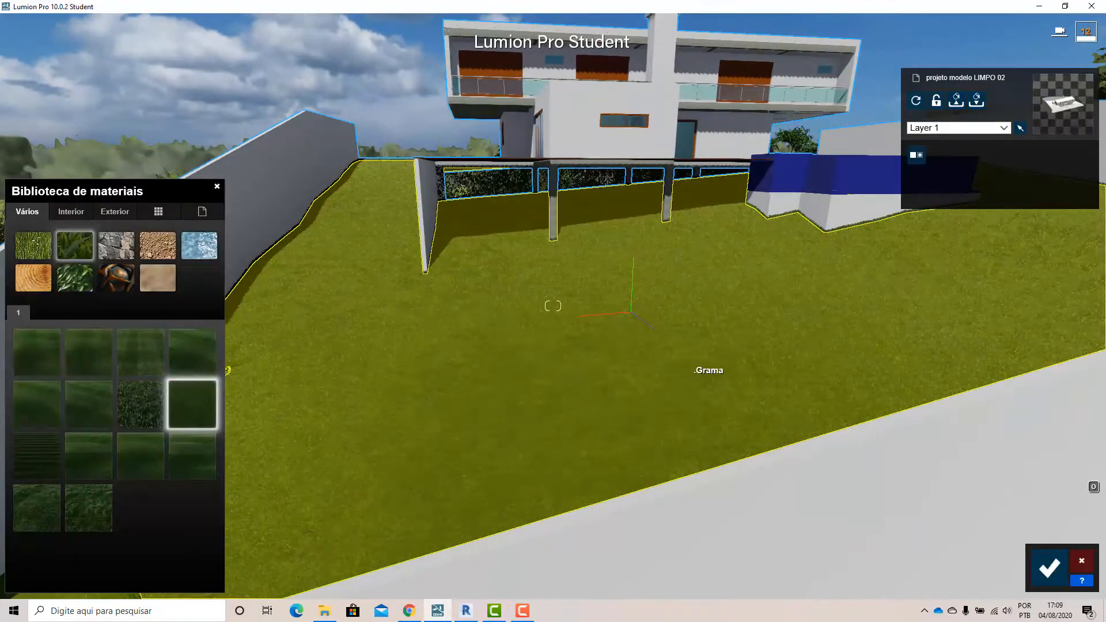
right_click_drag(689, 370, 800, 337)
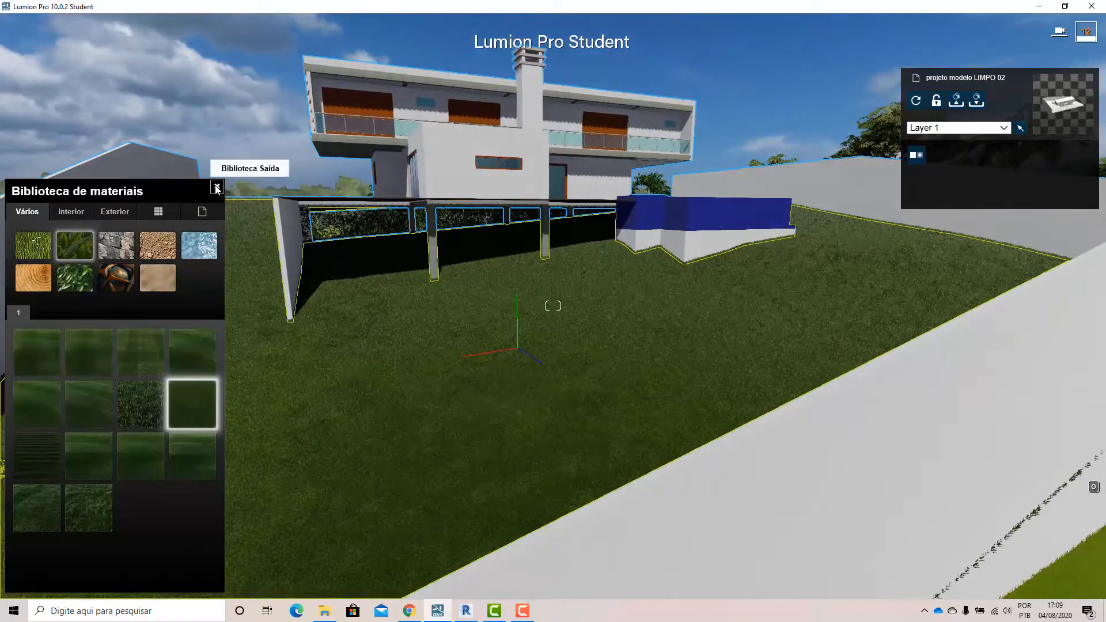
left_click(217, 186)
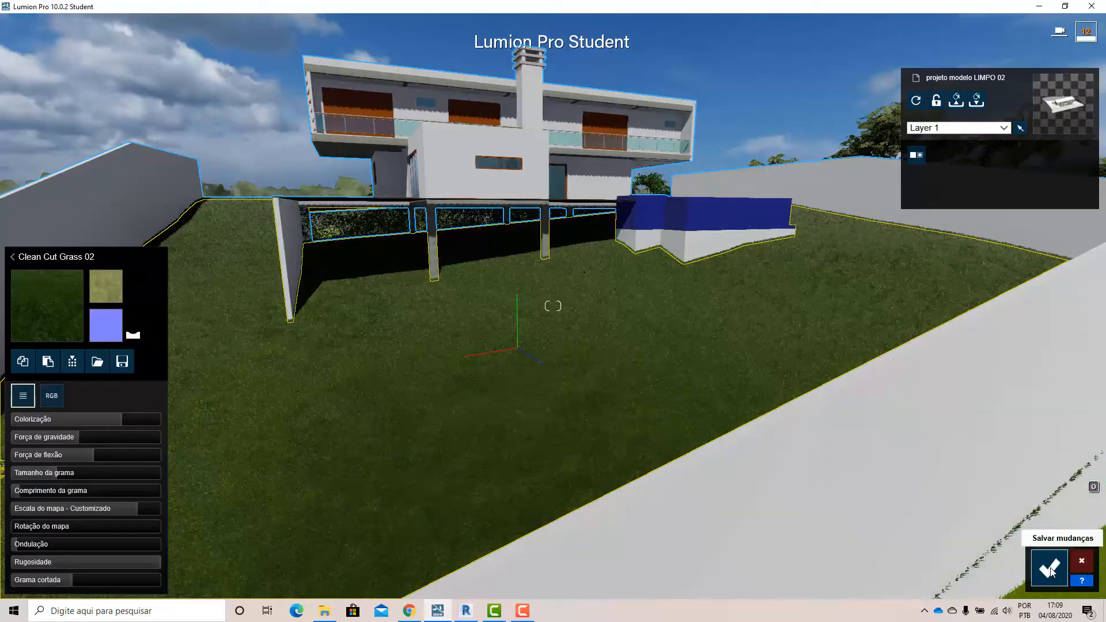
left_click(1050, 568)
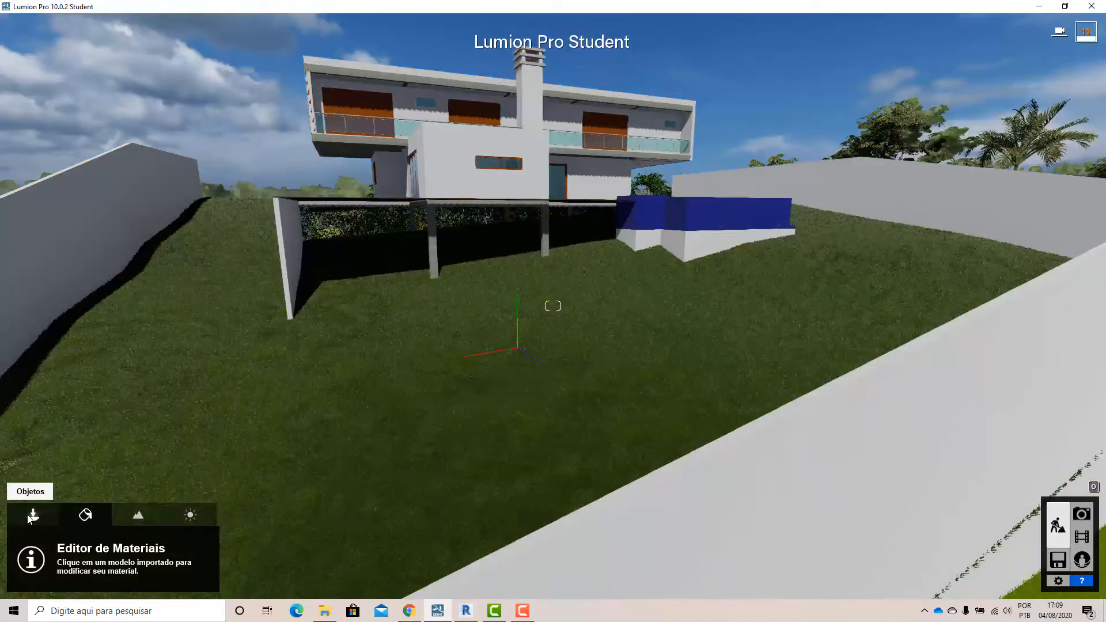
Browse the leaves, clusters and flowers in the nature library, and bring up its grass plants for placement.
left_click(31, 518)
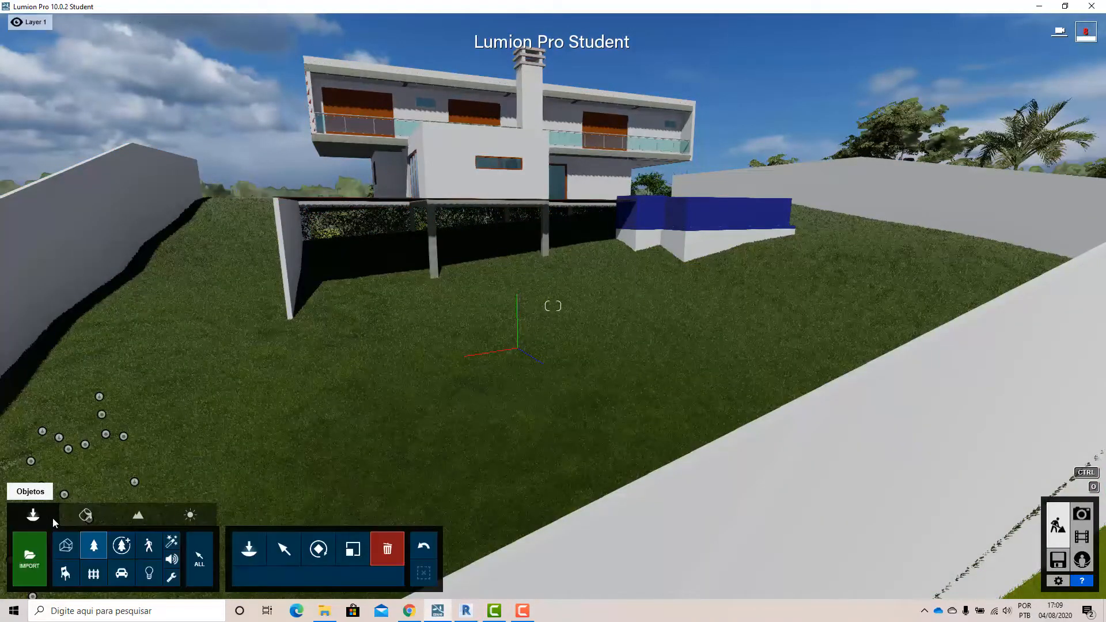
left_click(96, 550)
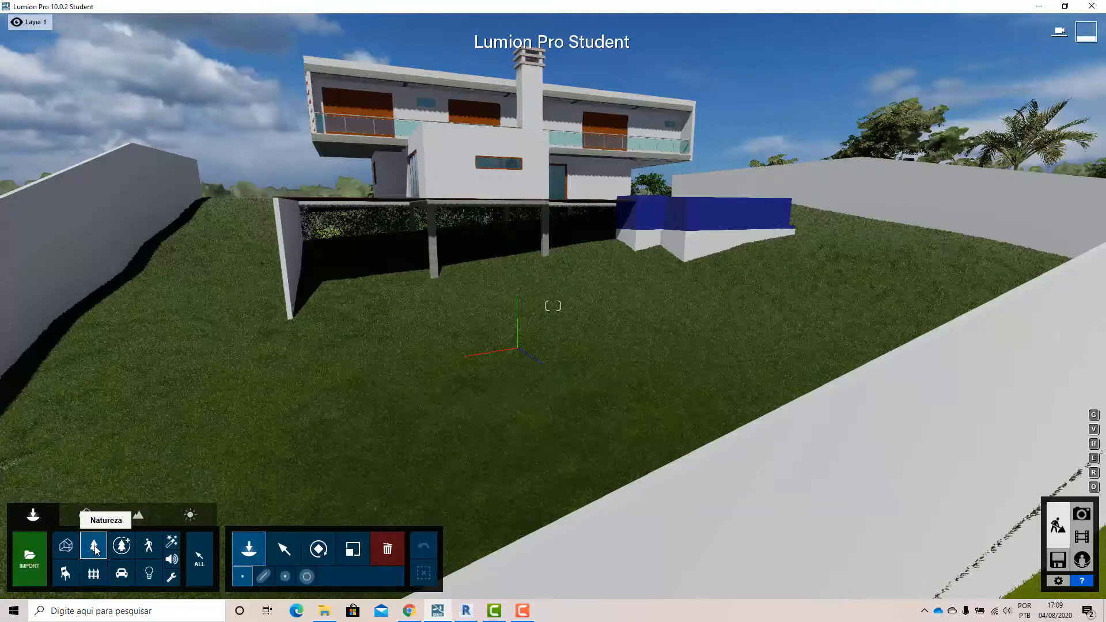
left_click(96, 550)
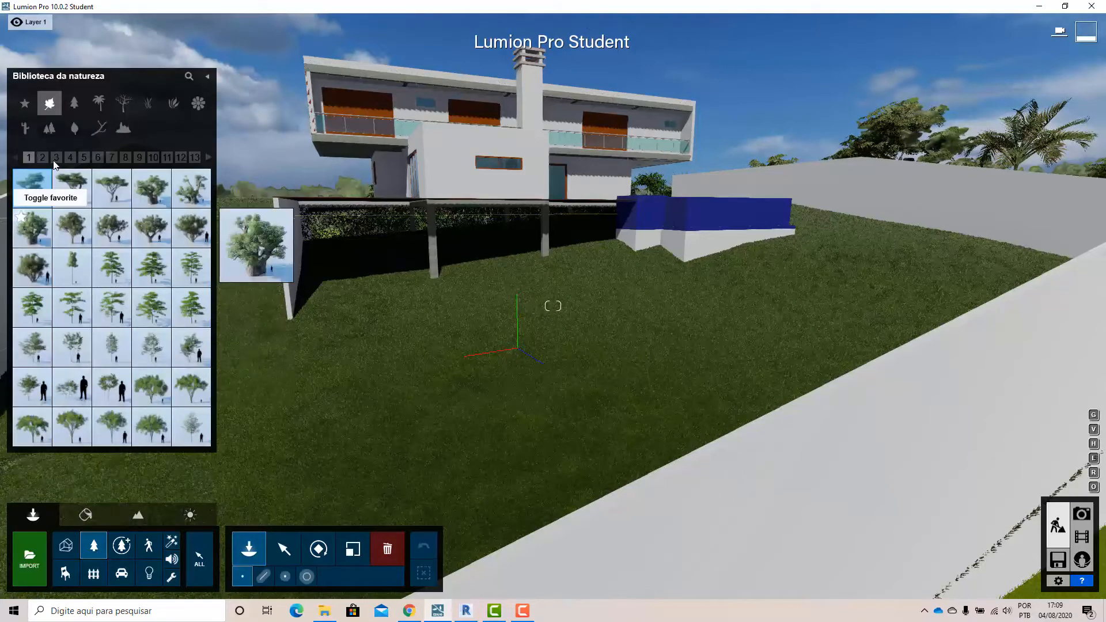
left_click(74, 129)
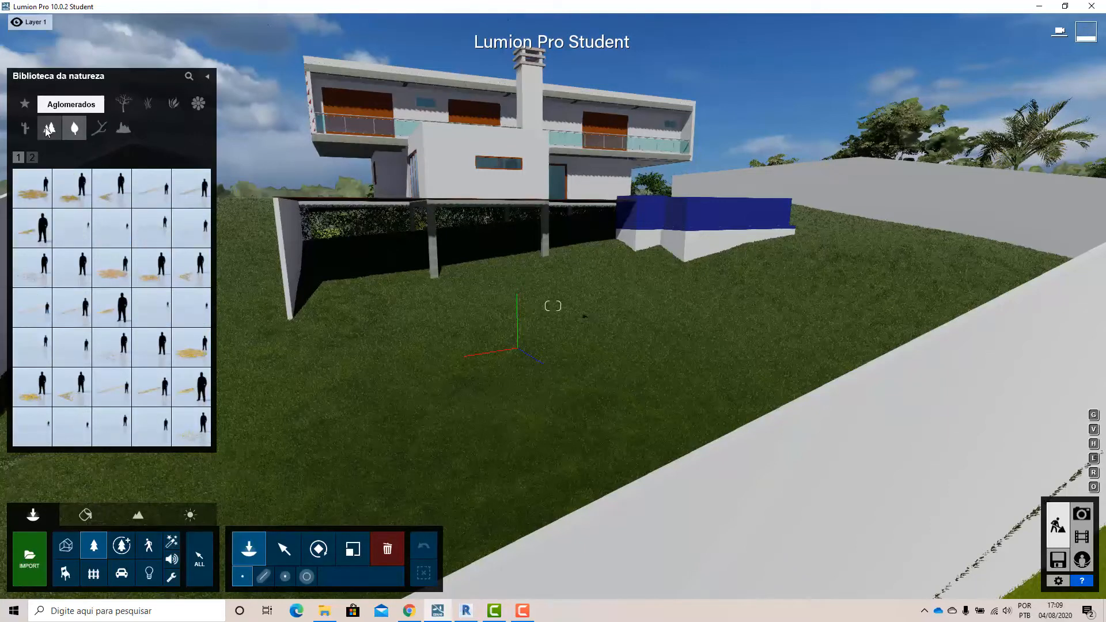
left_click(45, 127)
left_click(196, 105)
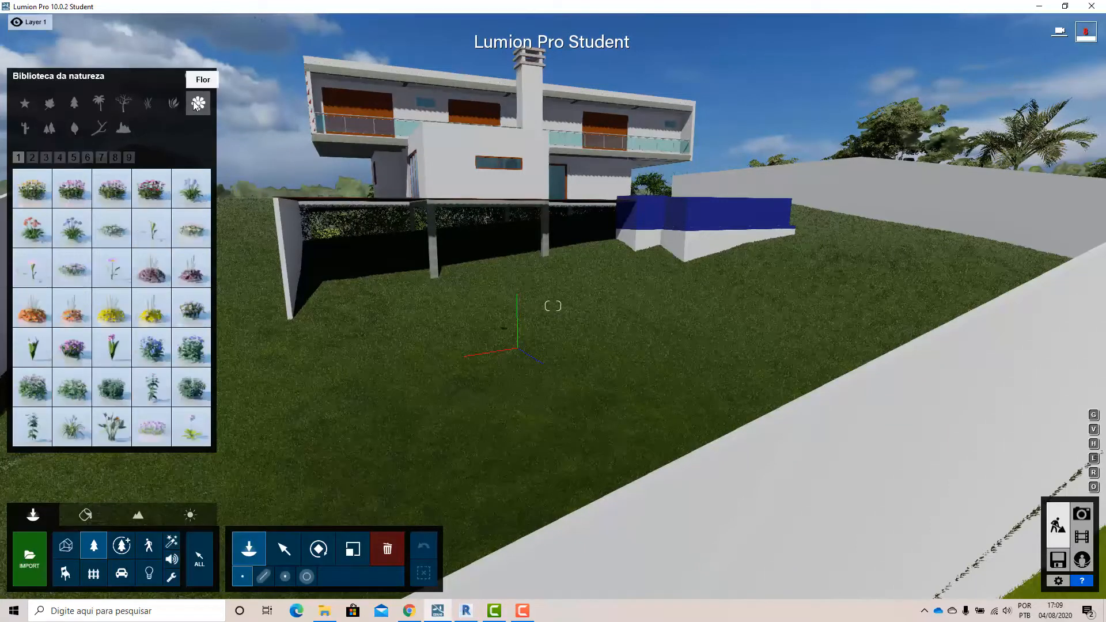
left_click(150, 109)
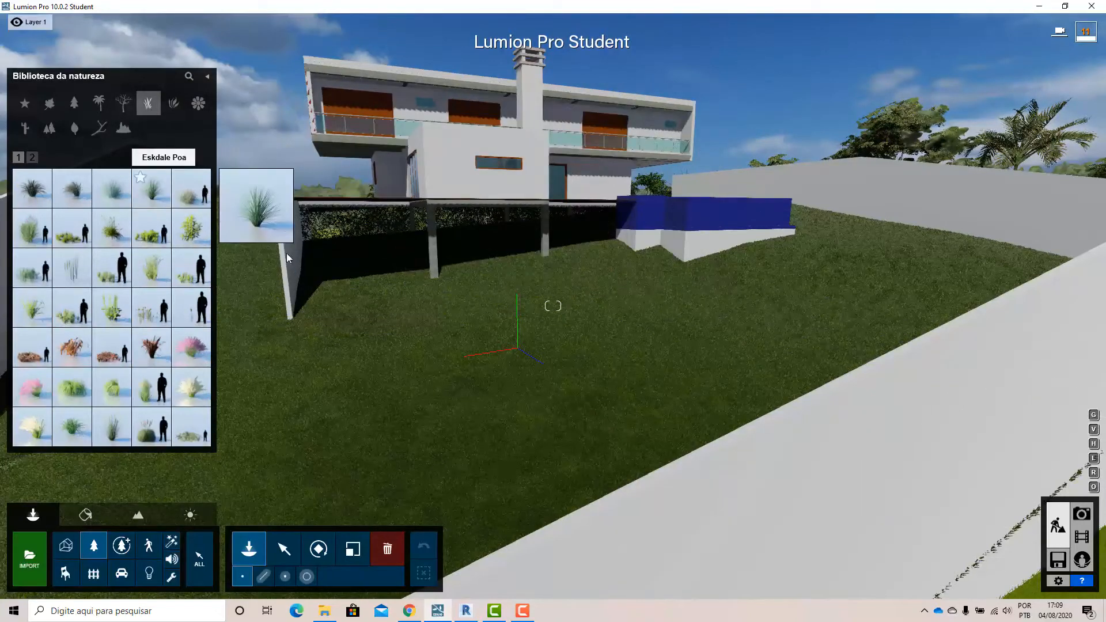
Place a cluster of Eskdale Poa grass plants on the lawn in front of the pool's white base.
left_click(152, 186)
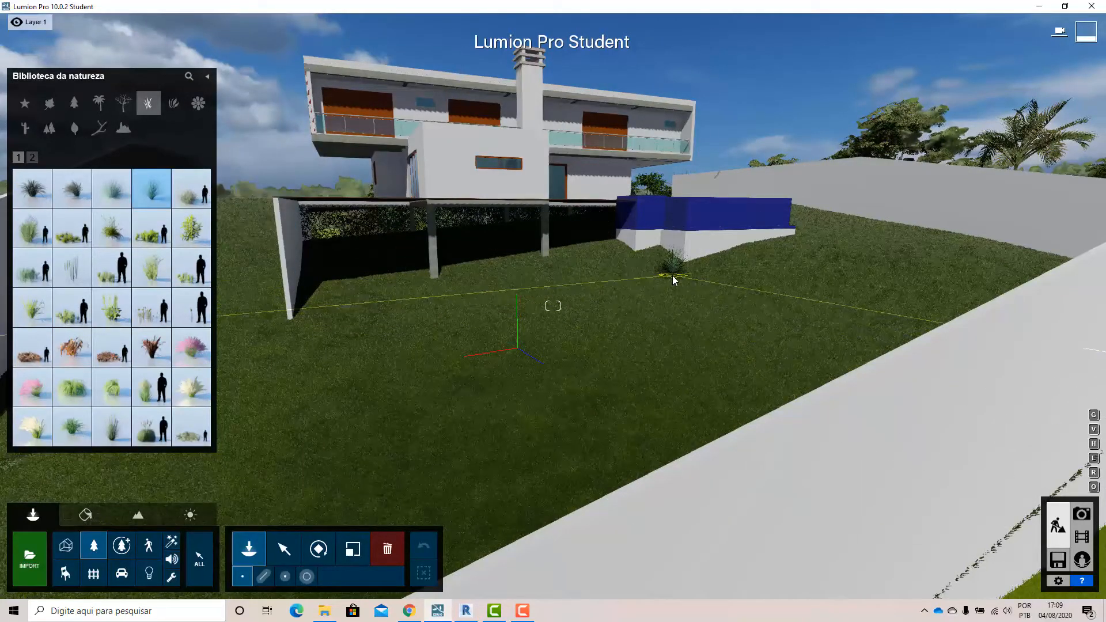
left_click(672, 275)
left_click(687, 278)
left_click(703, 268)
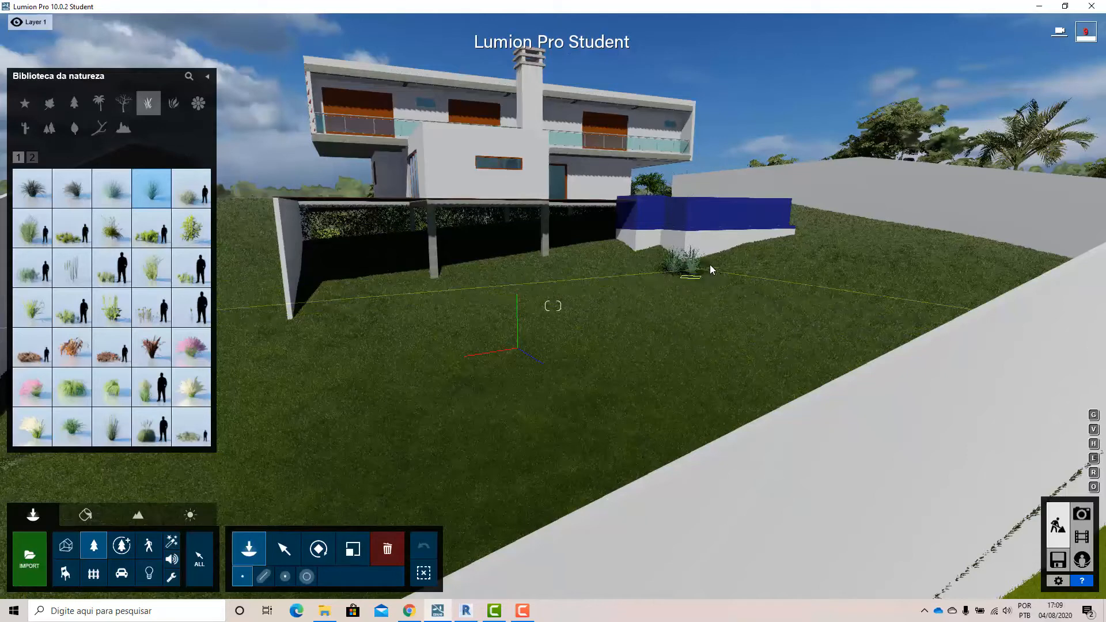
left_click(721, 263)
left_click(733, 285)
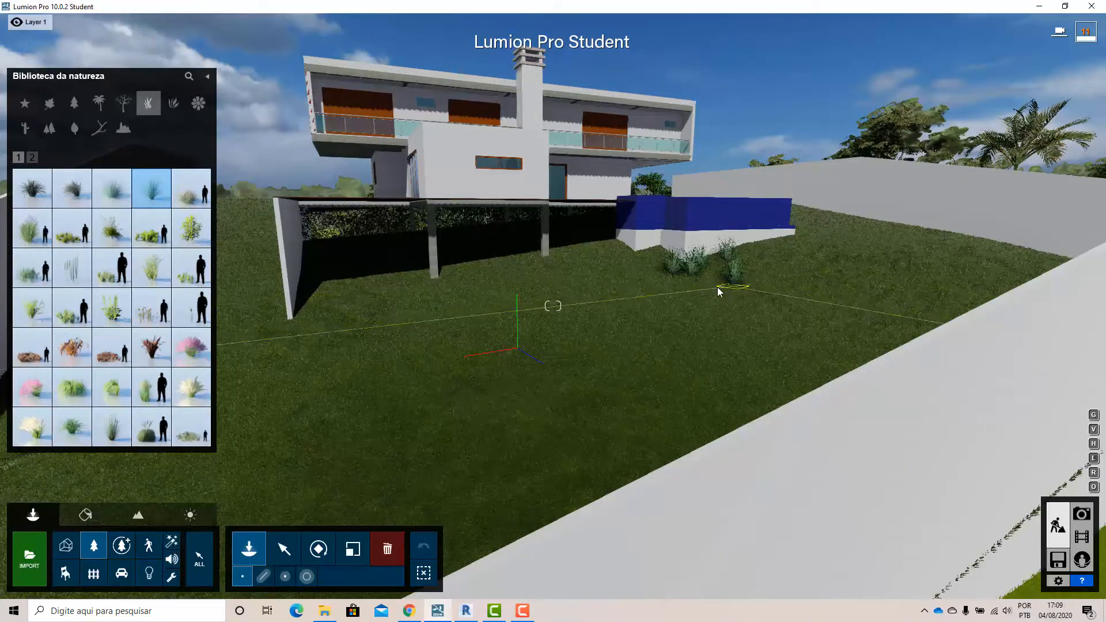
left_click(712, 278)
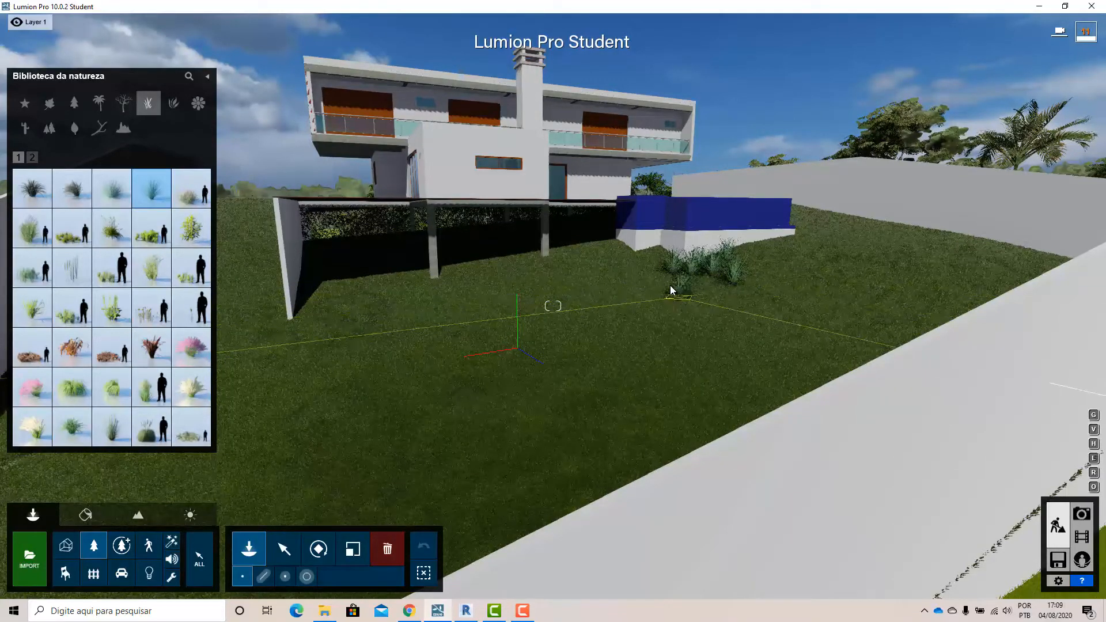
left_click(671, 286)
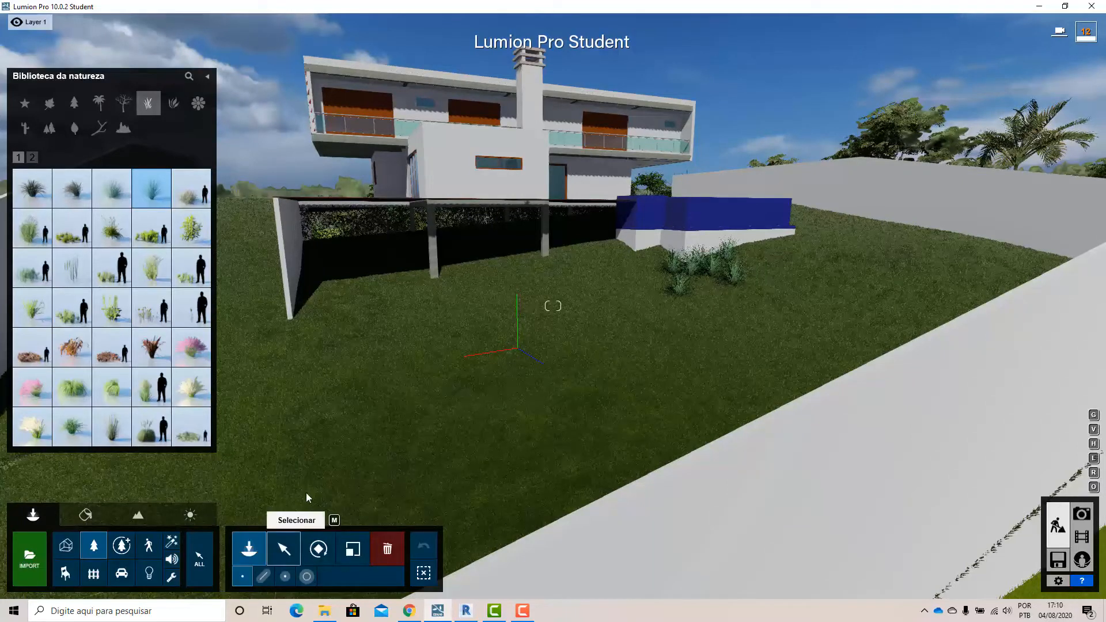
Place a pink grass plant by the pool base beside the Eskdale Poa cluster, and view the library's remaining grasses.
left_click(340, 387)
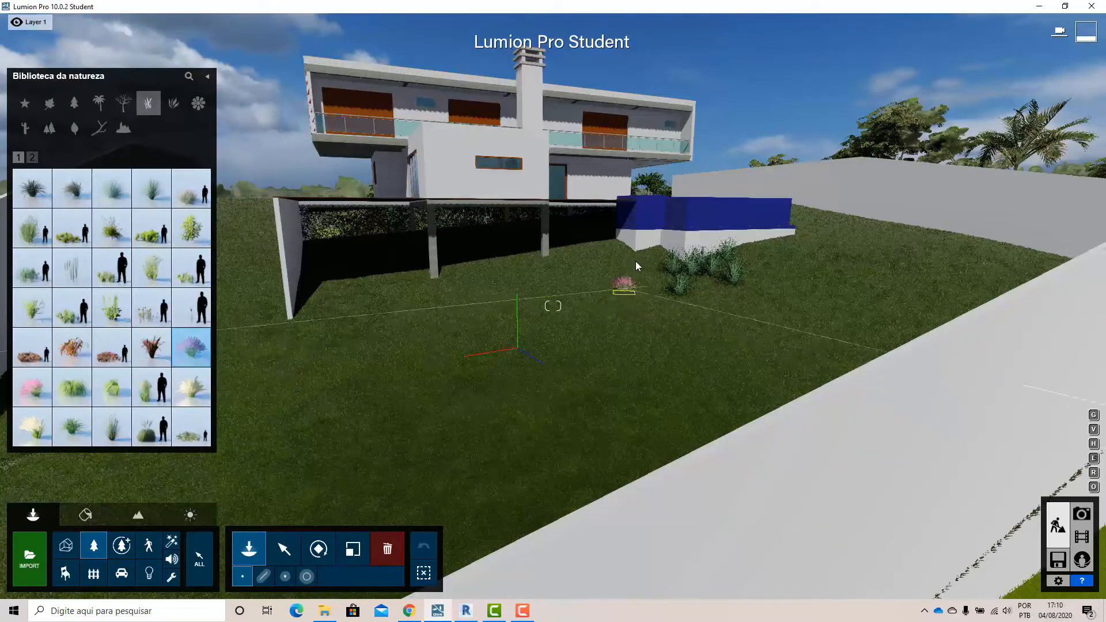
left_click(649, 269)
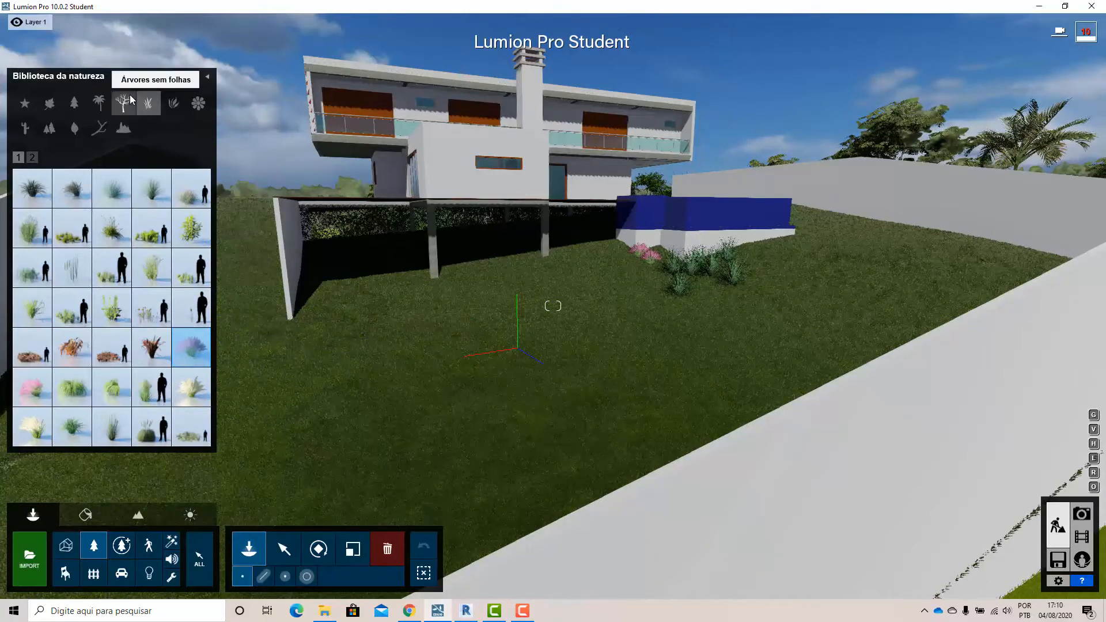
left_click(32, 158)
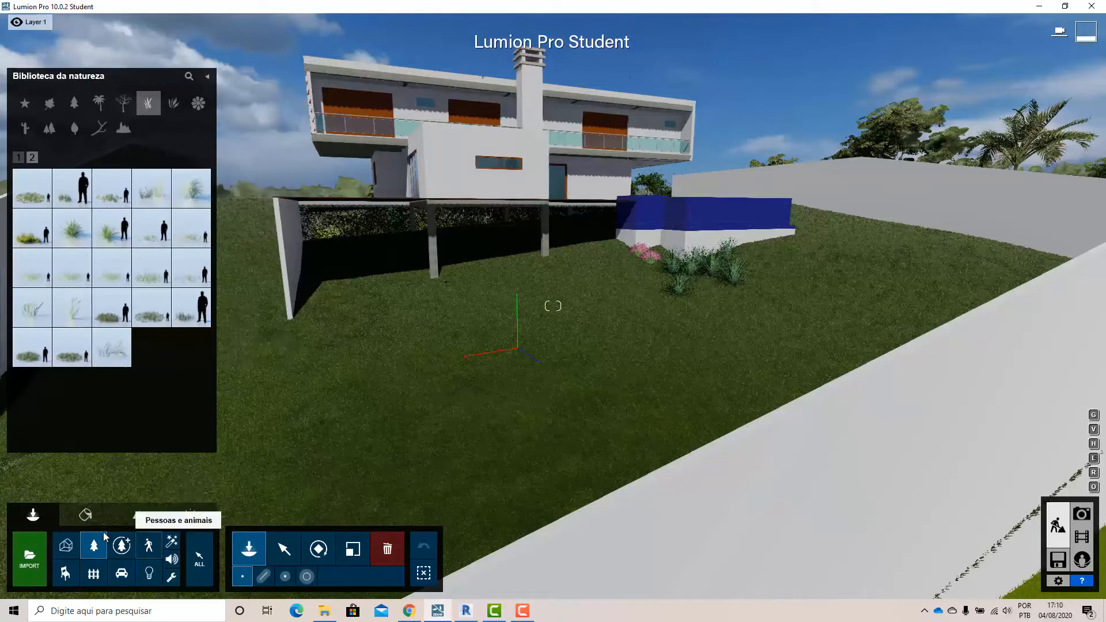
Frame the front of the house with the pool and new plants in view, and switch to Photo mode.
left_click(86, 518)
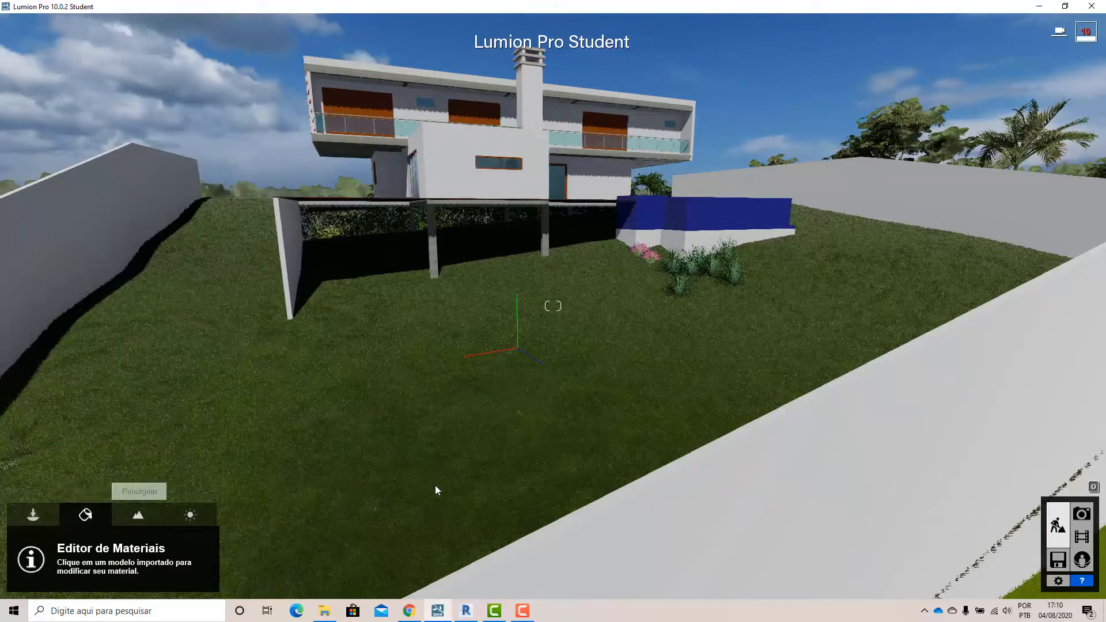
right_click_drag(435, 488, 112, 444)
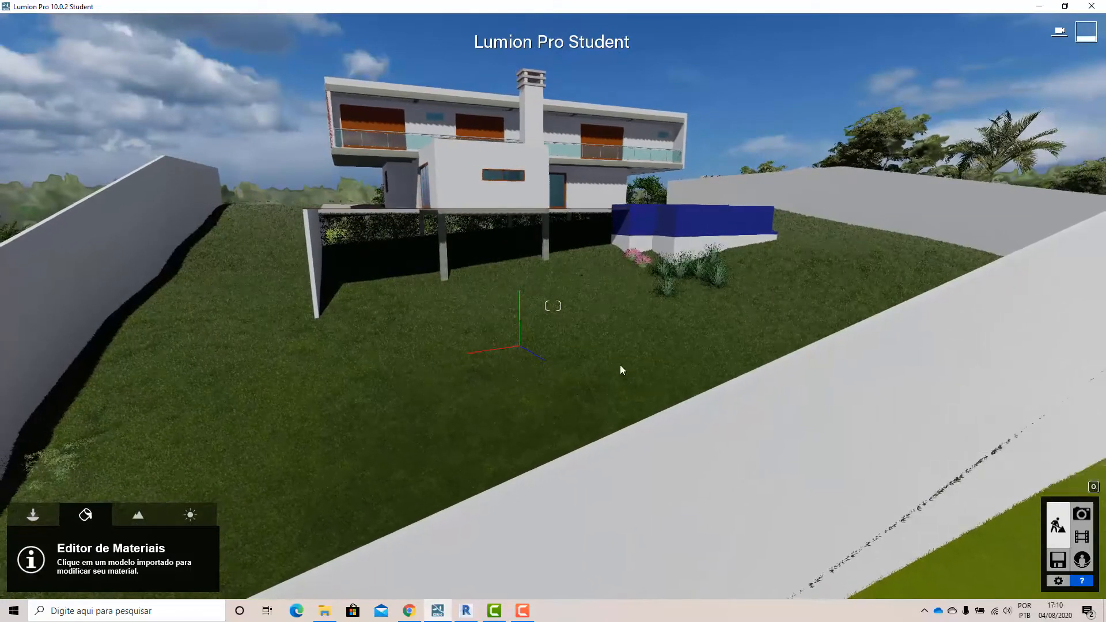
right_click_drag(501, 445, 432, 362)
scroll(399, 271, "up", 5)
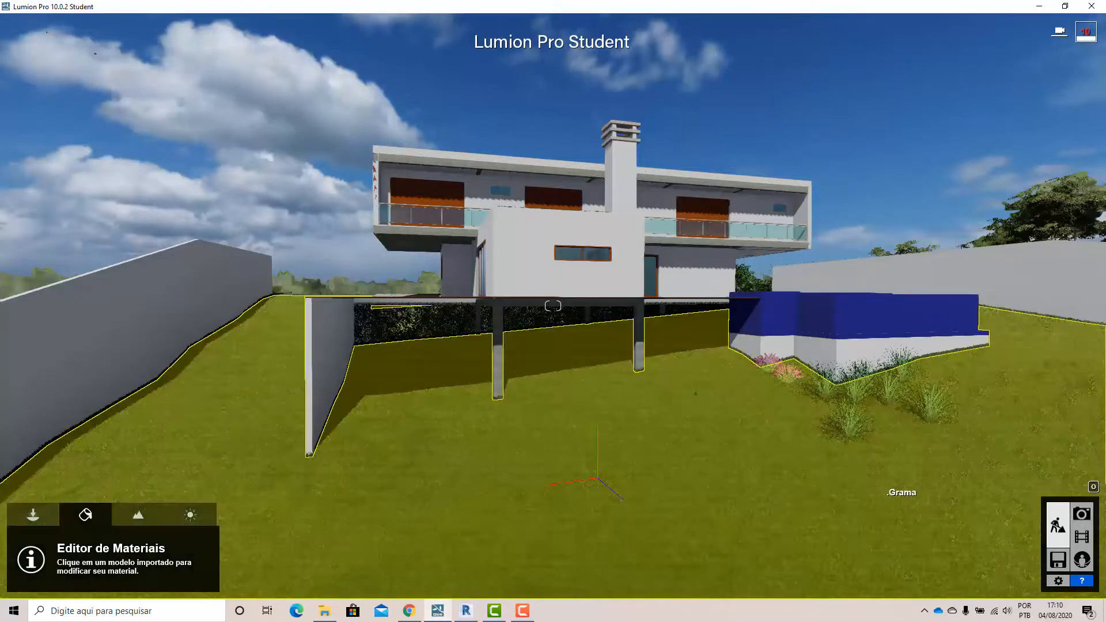
mouse_move(820, 477)
right_mouse_down()
mouse_move(816, 468)
mouse_move(798, 480)
mouse_move(811, 482)
mouse_move(809, 468)
right_mouse_up()
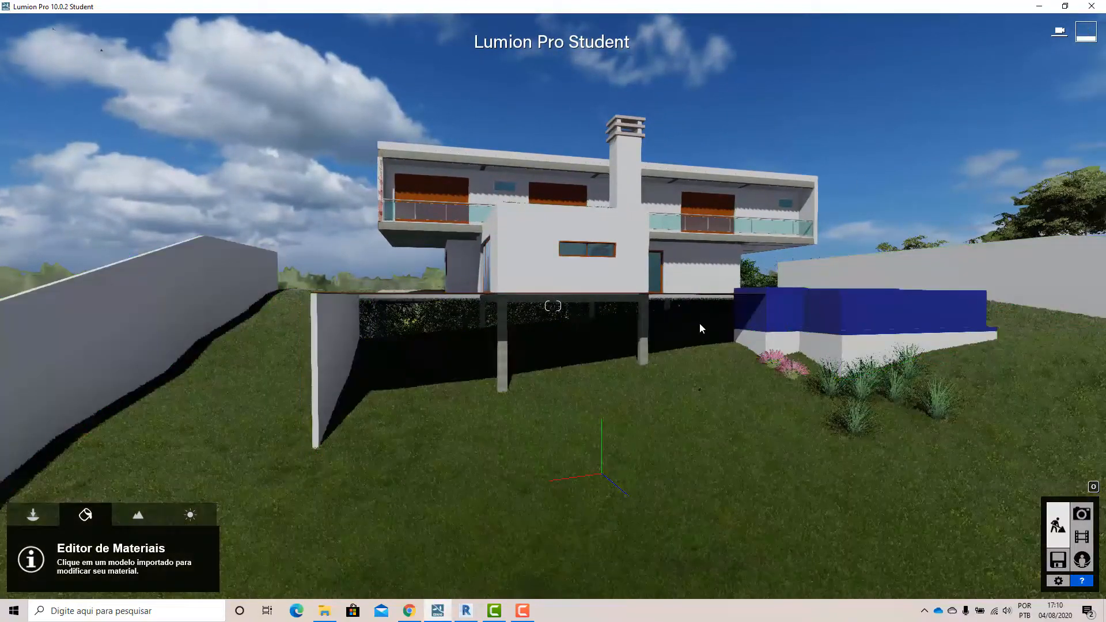
mouse_move(700, 323)
right_mouse_down()
mouse_move(707, 266)
mouse_move(699, 322)
right_mouse_up()
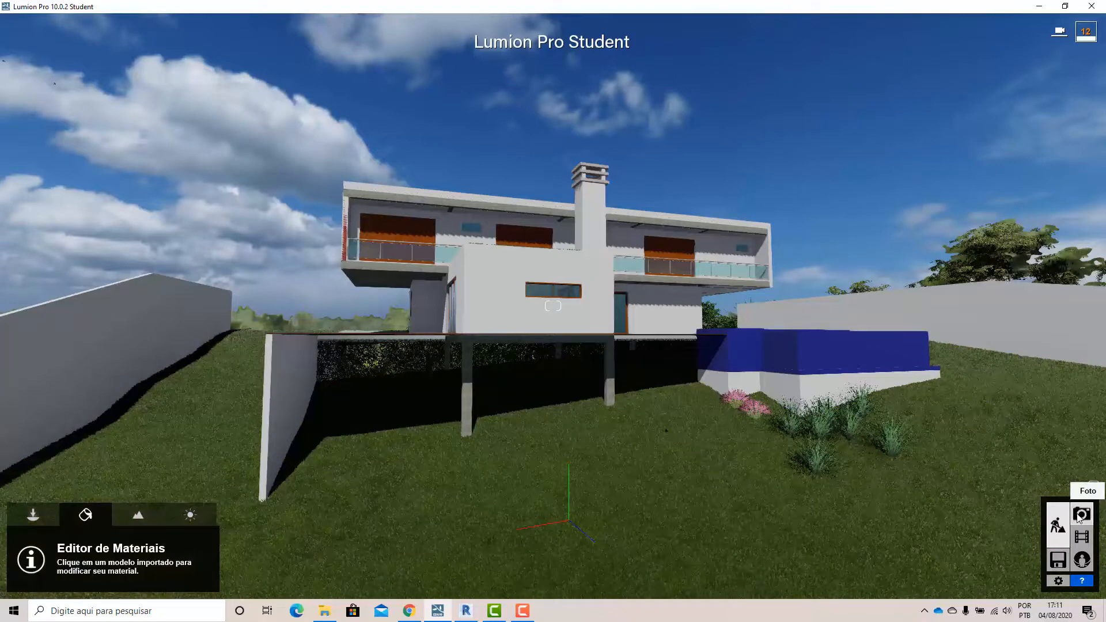
left_click(1080, 514)
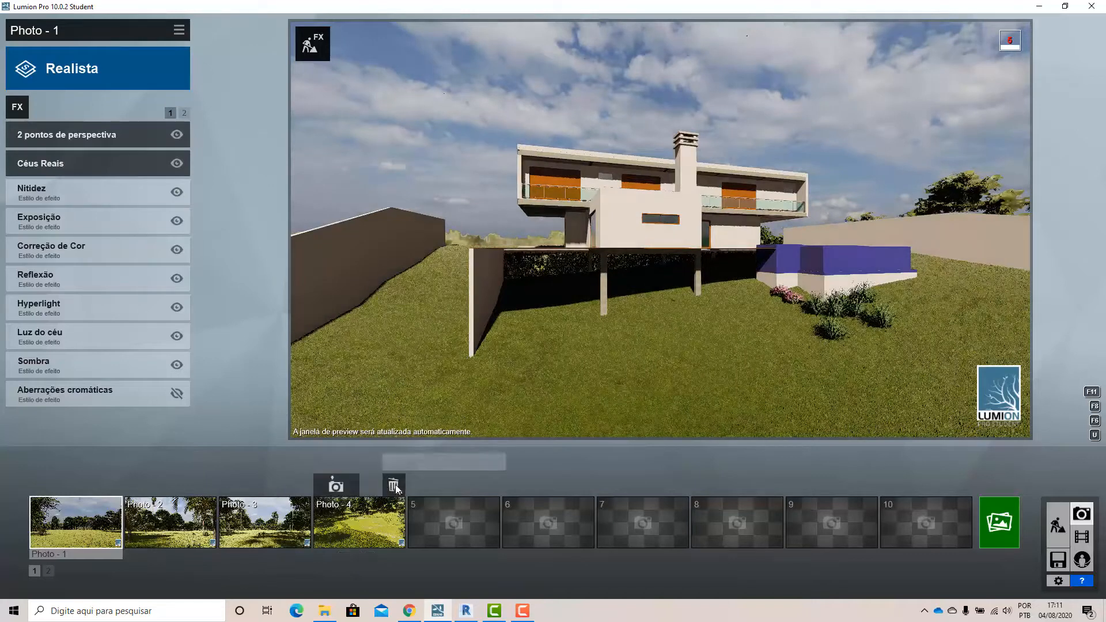
Delete the stored photos 2, 3 and 4 from the photo set, leaving only Photo 1.
double_click(394, 485)
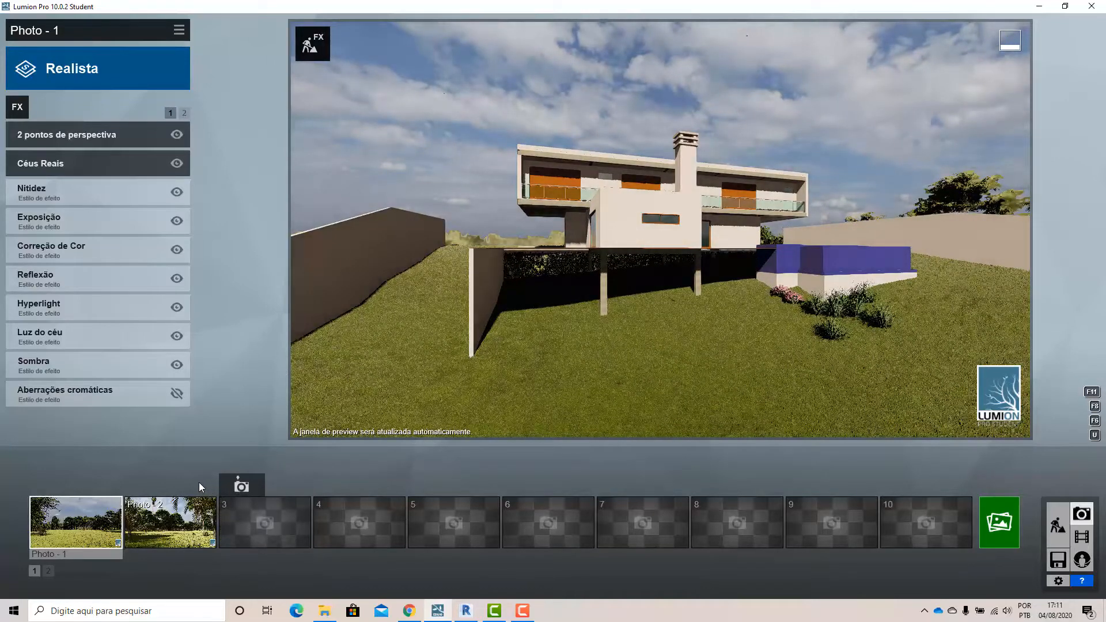
mouse_move(205, 490)
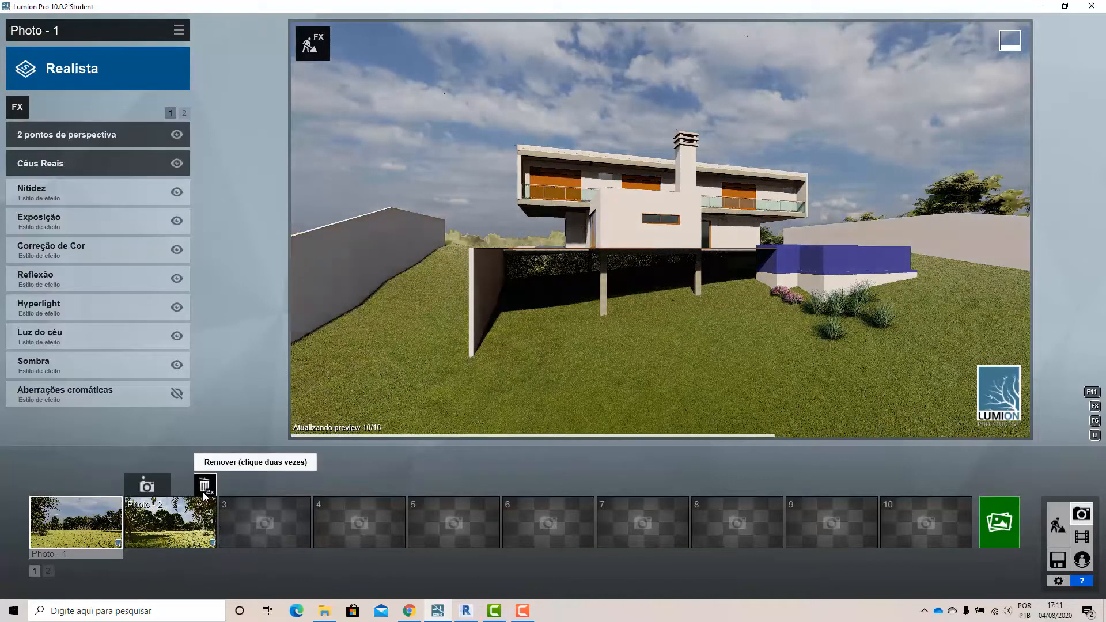
double_click(205, 487)
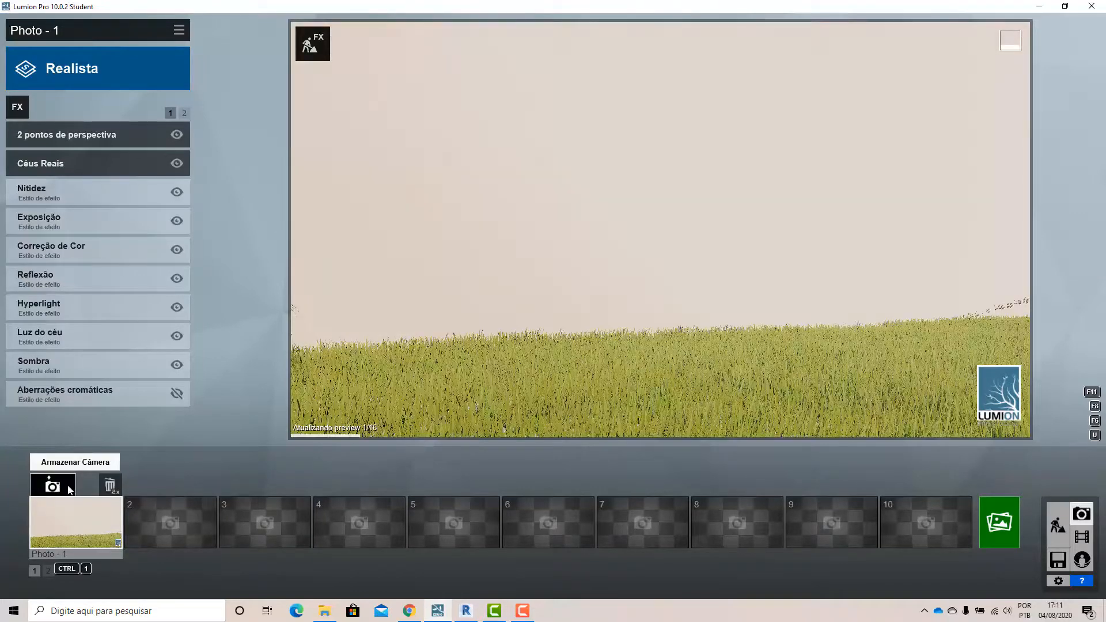
Reframe the house front from the lawn with the pool and plants in view, and store this camera in Photo 1.
left_click(1057, 525)
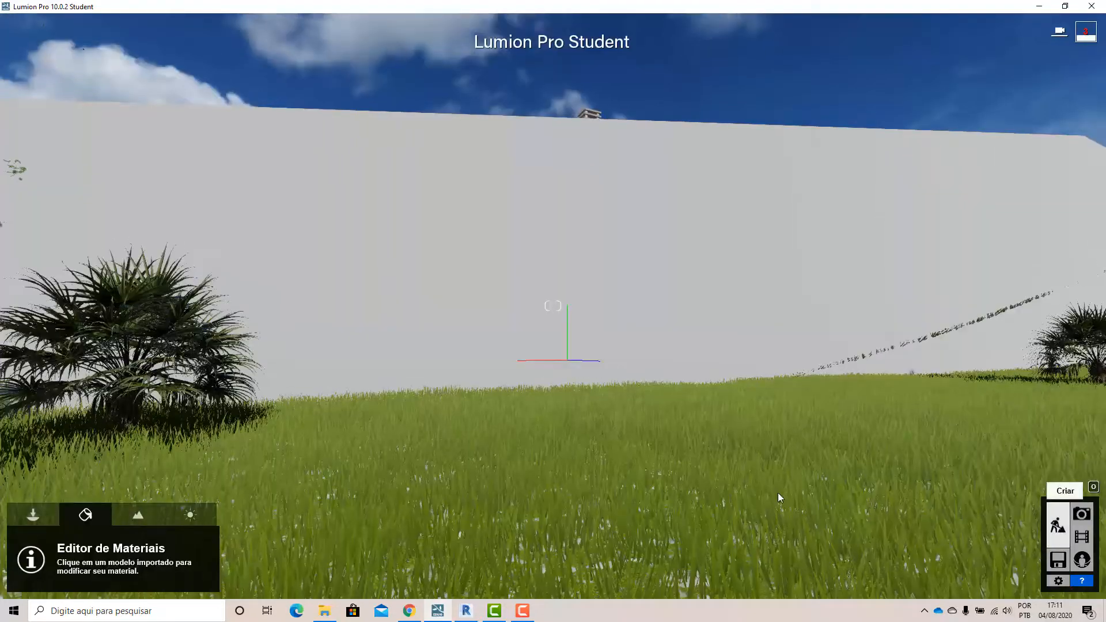
scroll(636, 450, "down", 5)
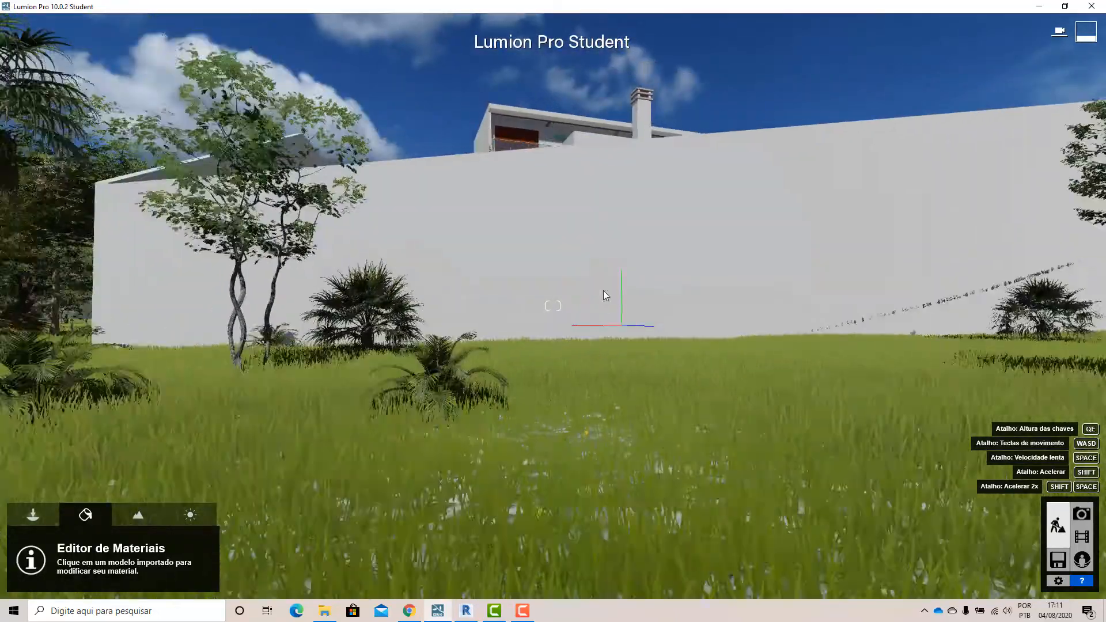
right_click_drag(603, 290, 578, 206)
scroll(606, 298, "up", 5)
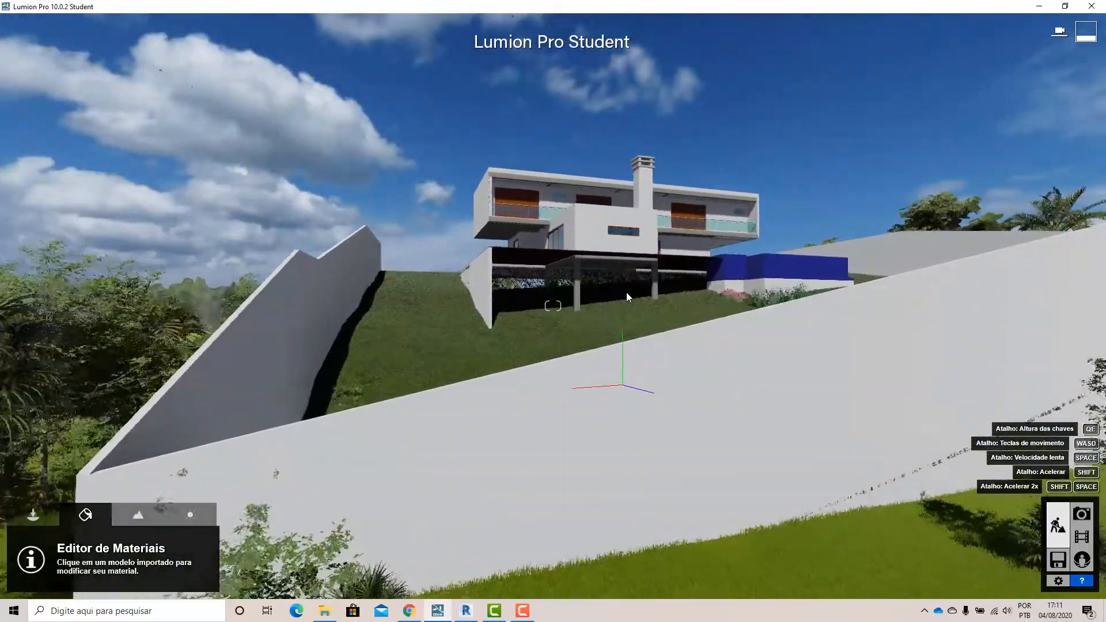
scroll(628, 323, "up", 5)
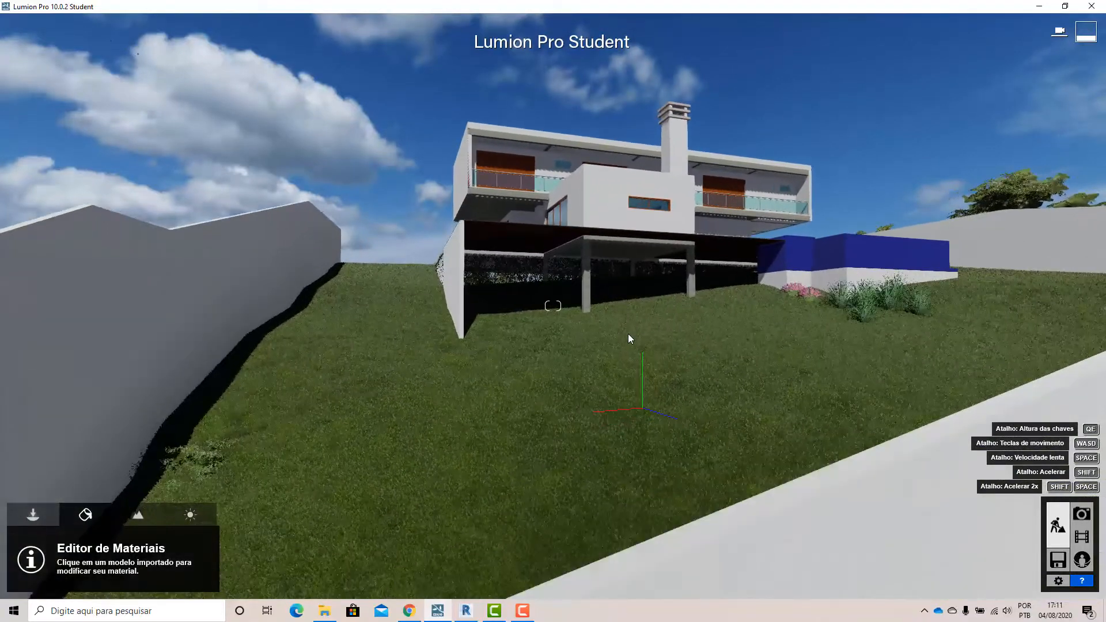
right_click_drag(627, 324, 945, 229)
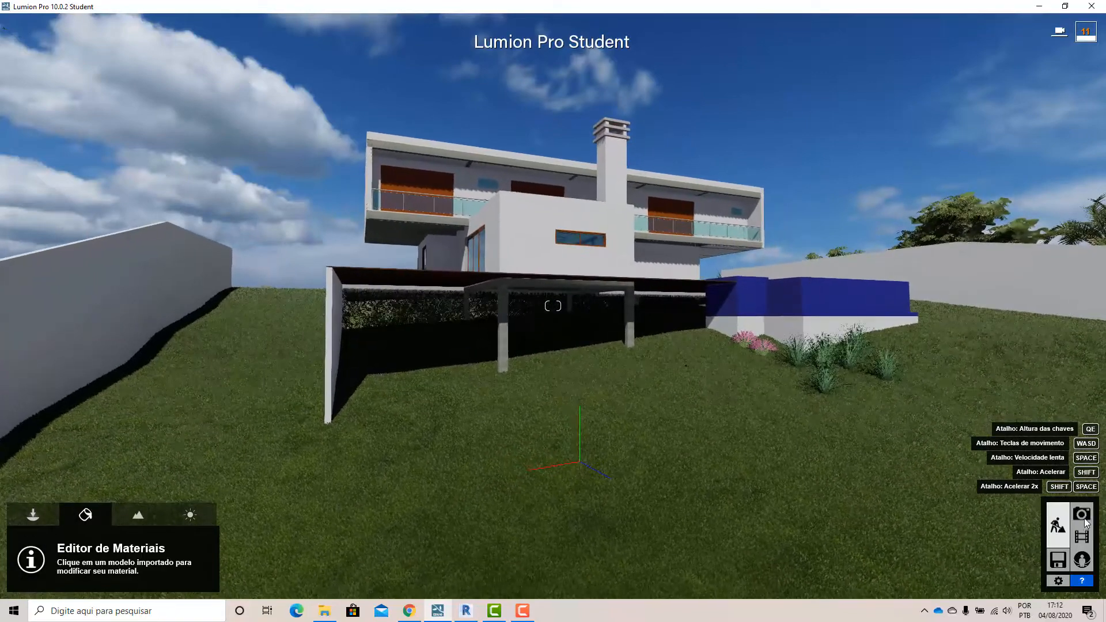
left_click(1080, 518)
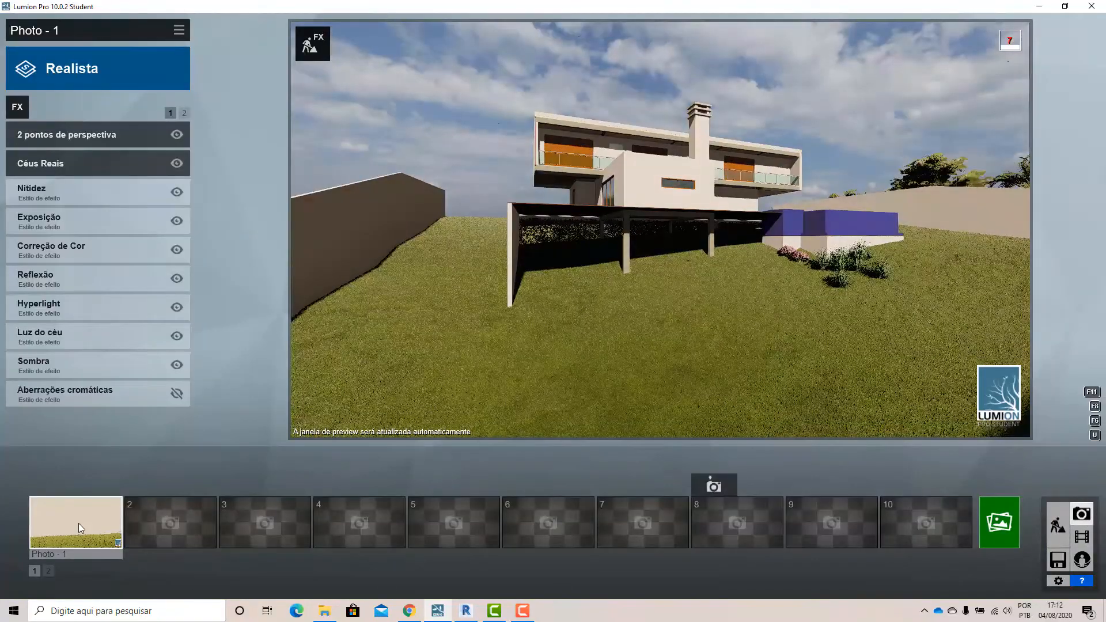
left_click(34, 489)
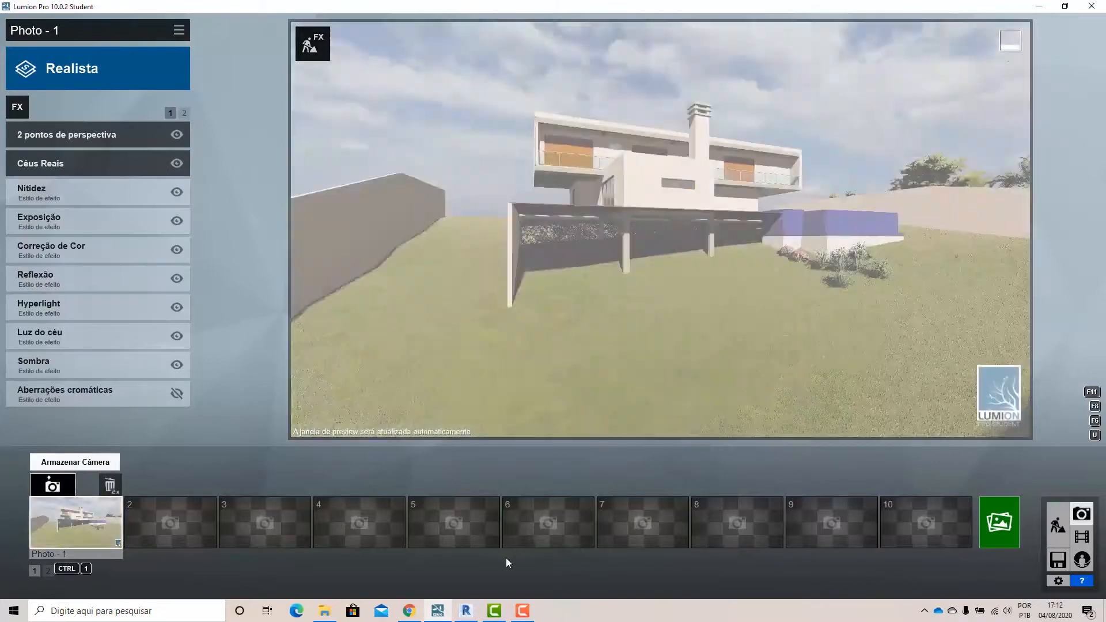
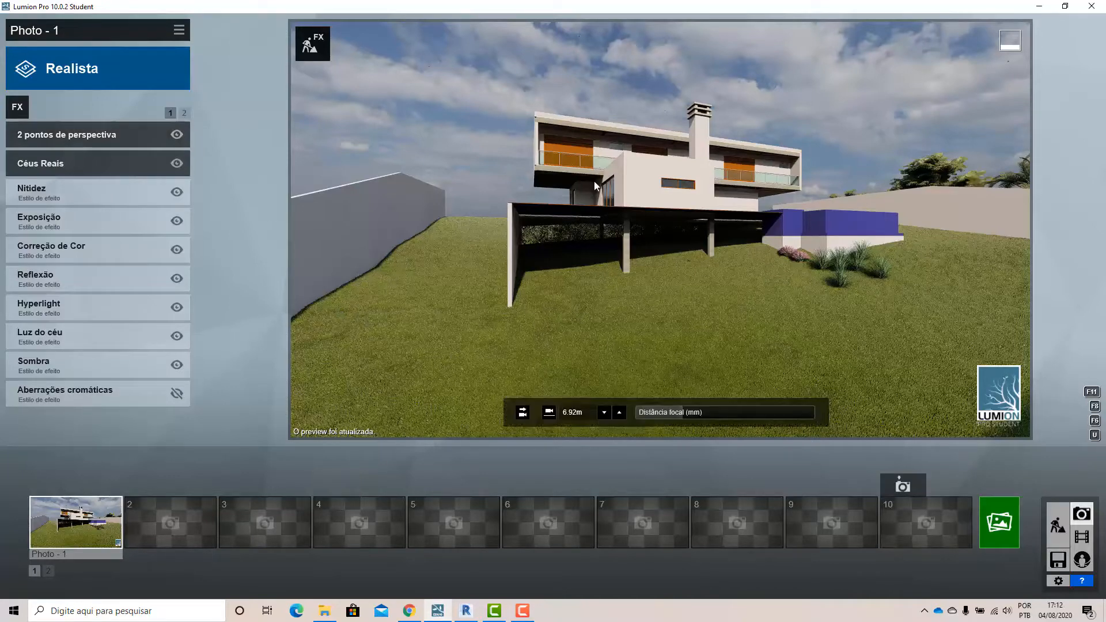
Turn the photo preview slightly around the house and check the editor quality and resolution settings.
right_click_drag(689, 312, 650, 349)
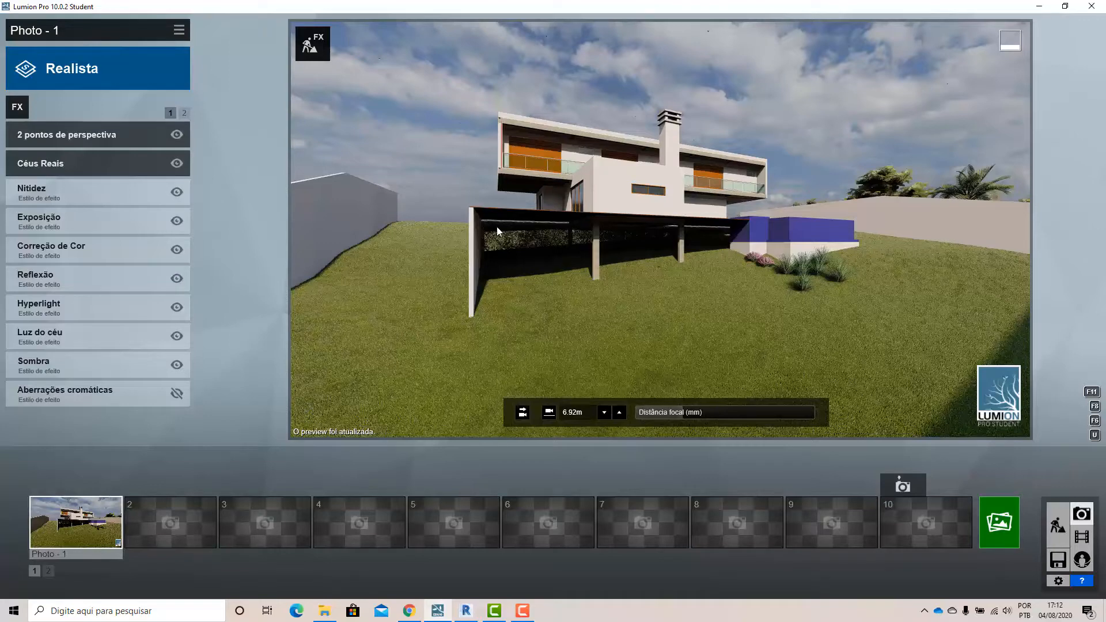
left_click(1058, 581)
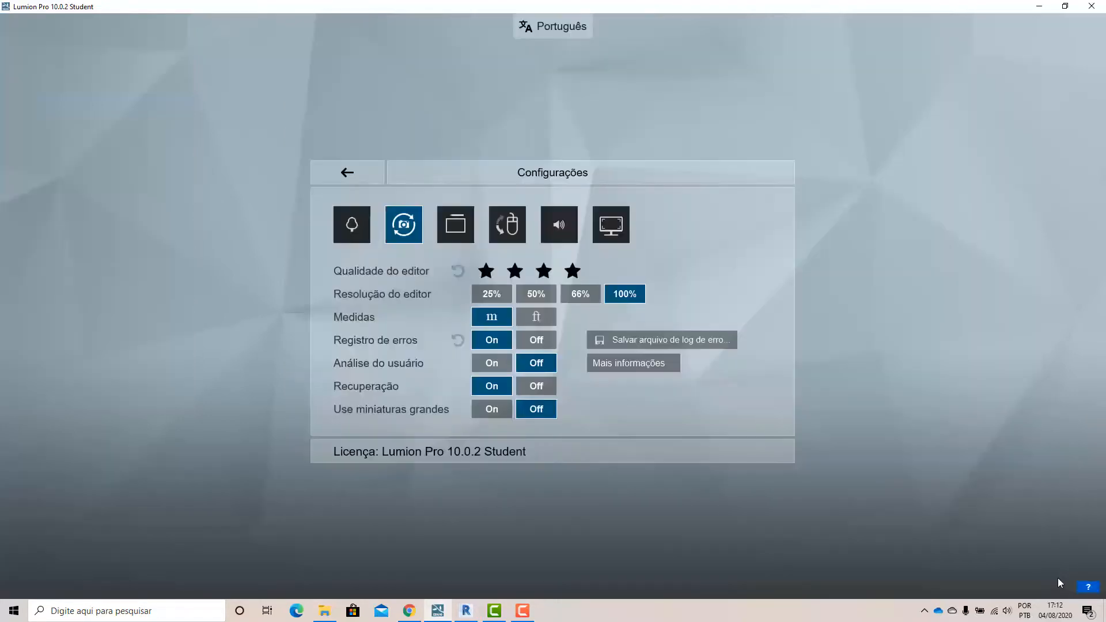
left_click(406, 226)
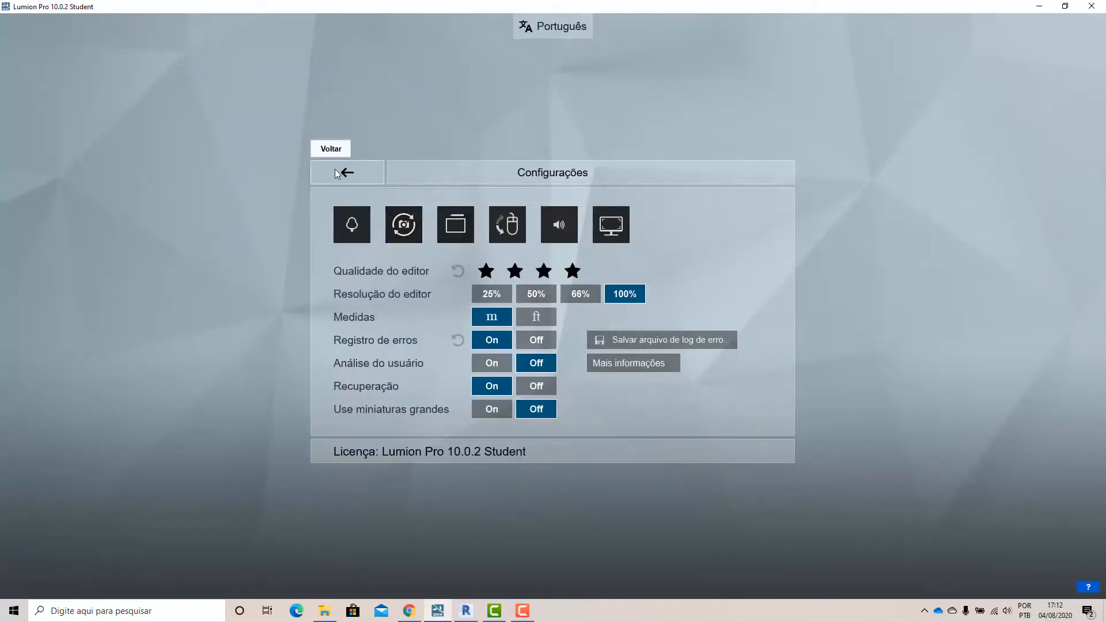
left_click(346, 172)
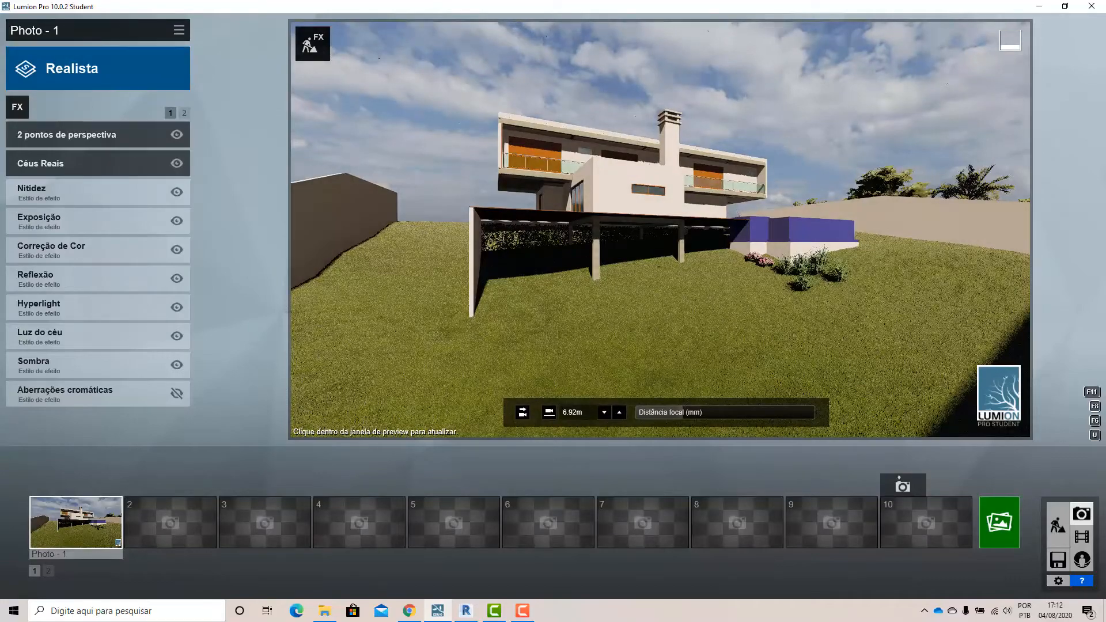
Reframe the photo preview more frontally on the house, keeping the pool and plants in view, at a camera height of about 5.65 m.
mouse_move(660, 231)
right_mouse_down()
mouse_move(710, 219)
mouse_move(821, 233)
mouse_move(691, 204)
mouse_move(645, 215)
right_mouse_up()
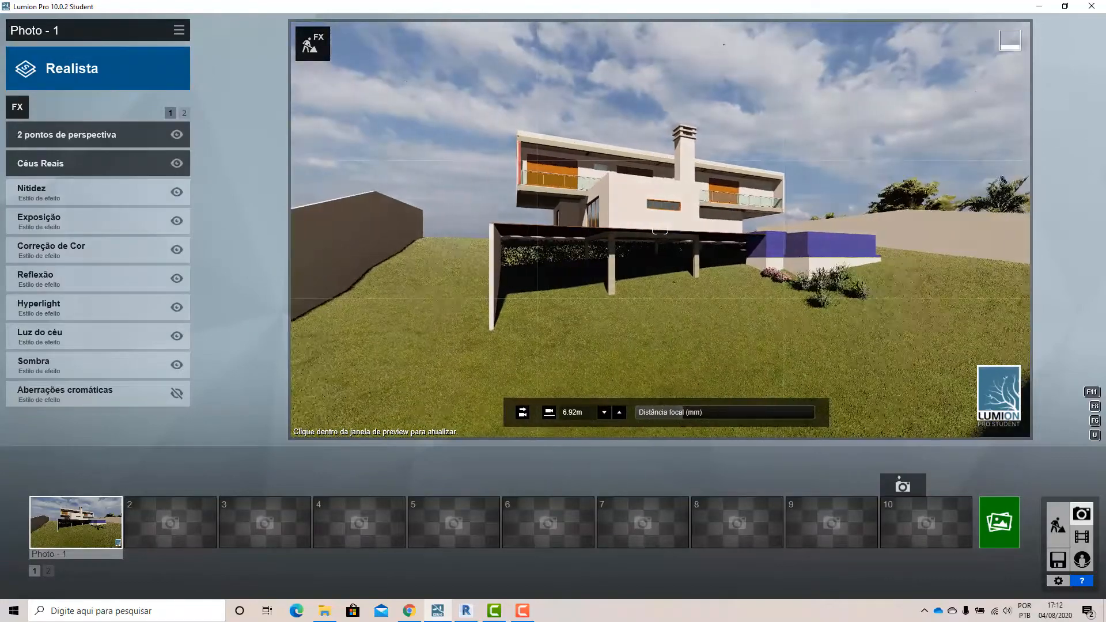
right_click_drag(680, 266, 699, 272)
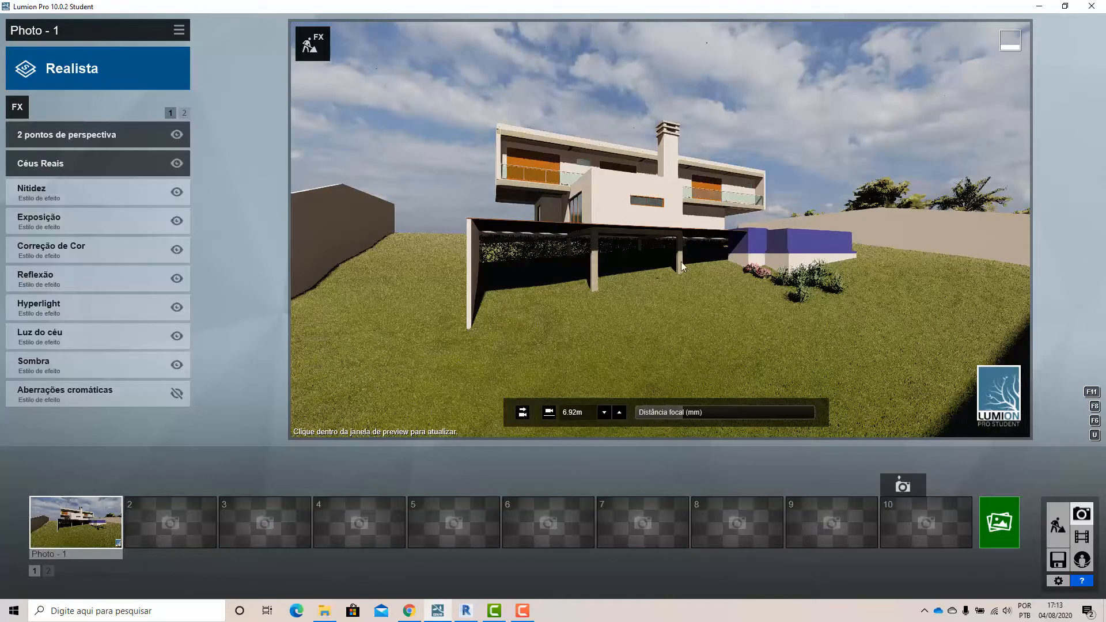
right_click_drag(739, 312, 632, 272)
key("d")
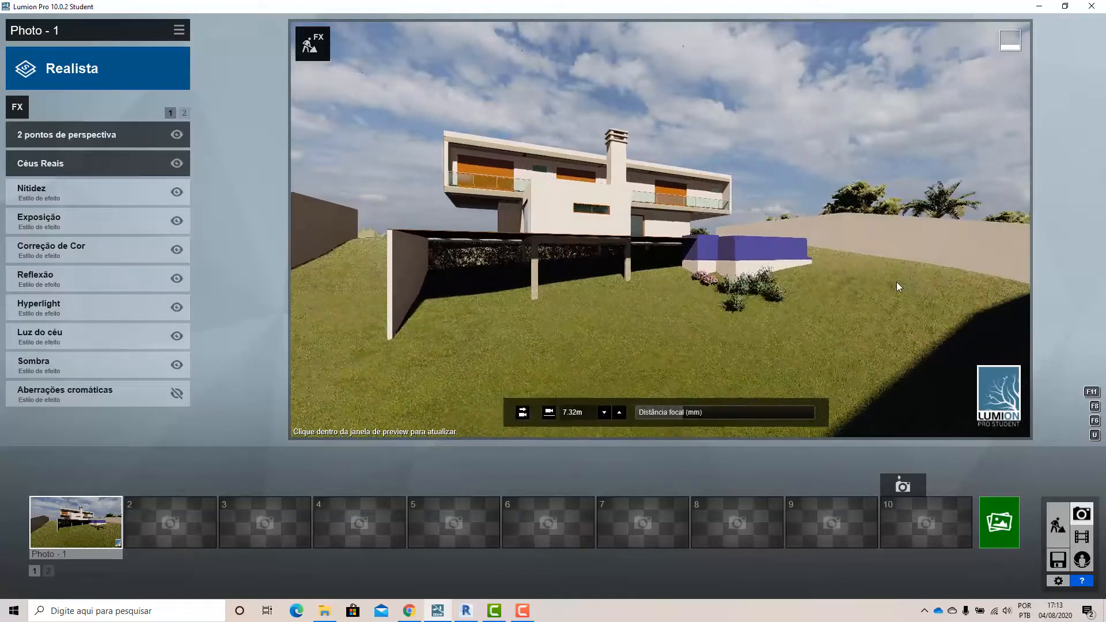
right_click_drag(896, 281, 873, 279)
key("w")
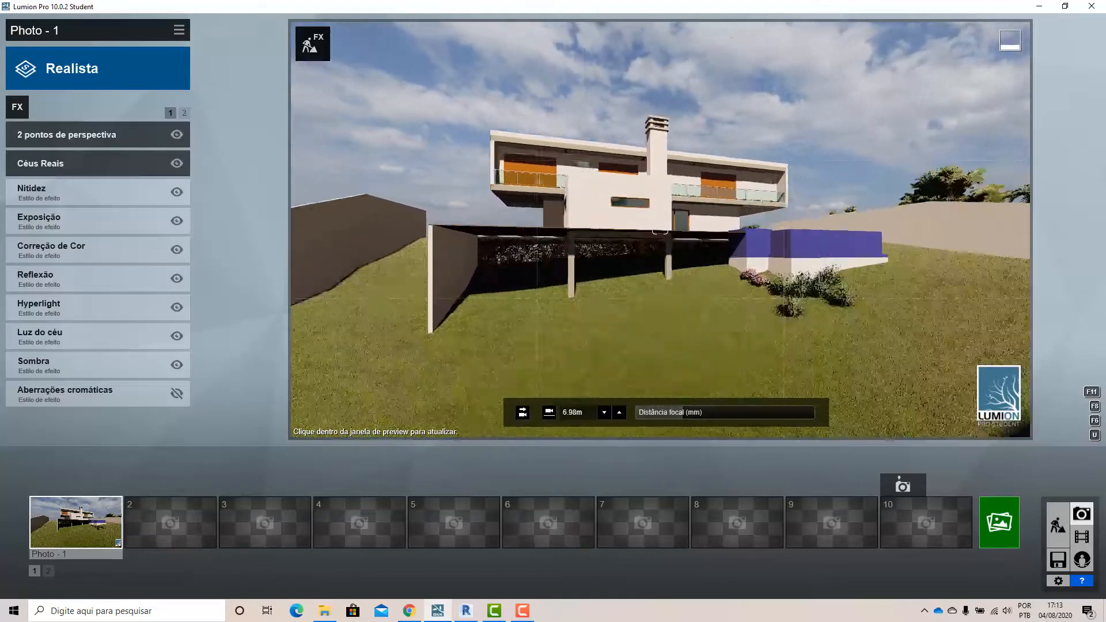
key("s")
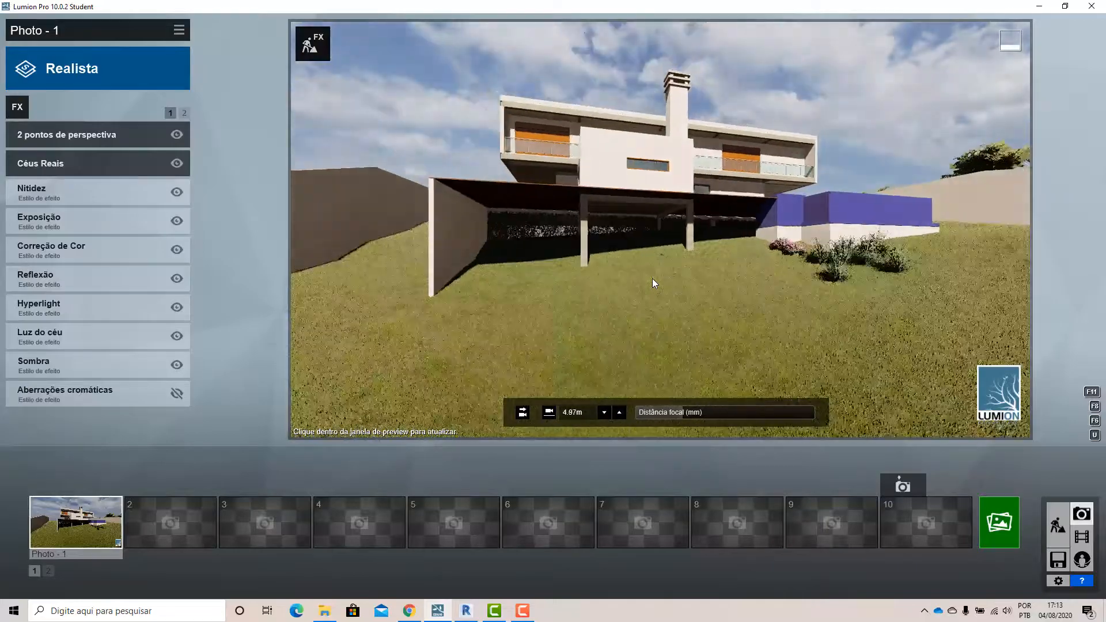
right_click_drag(660, 229, 657, 201)
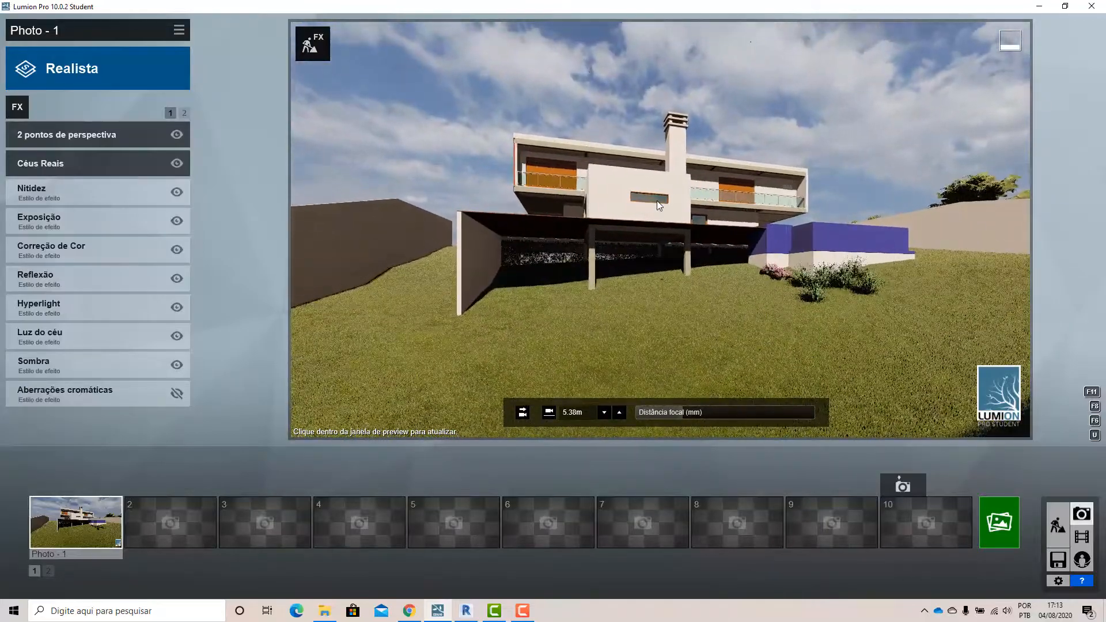
key("q")
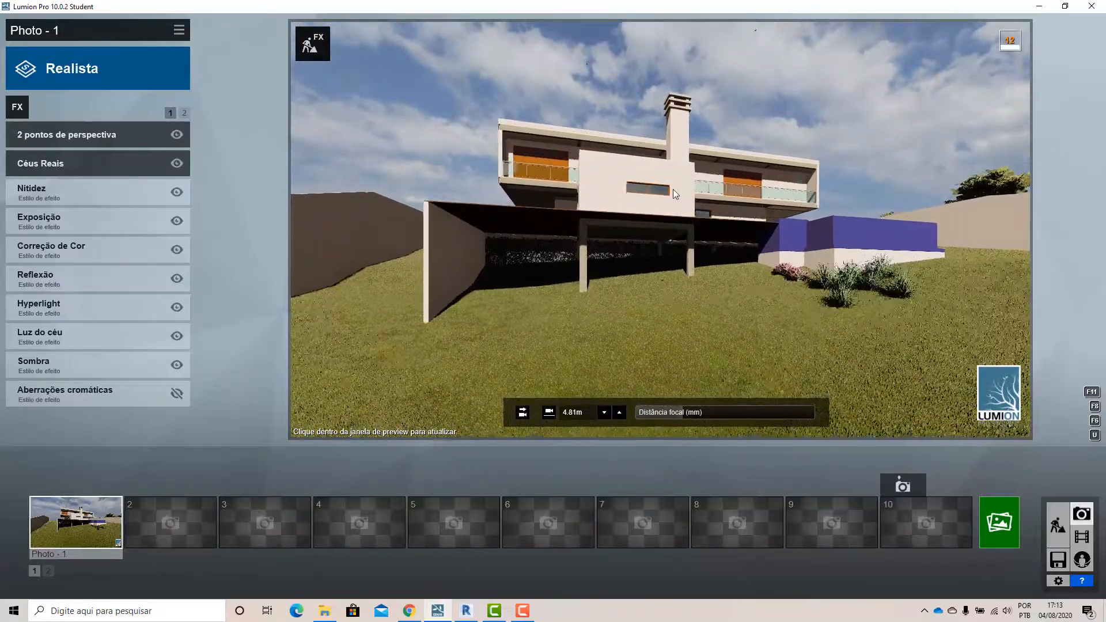
key("q")
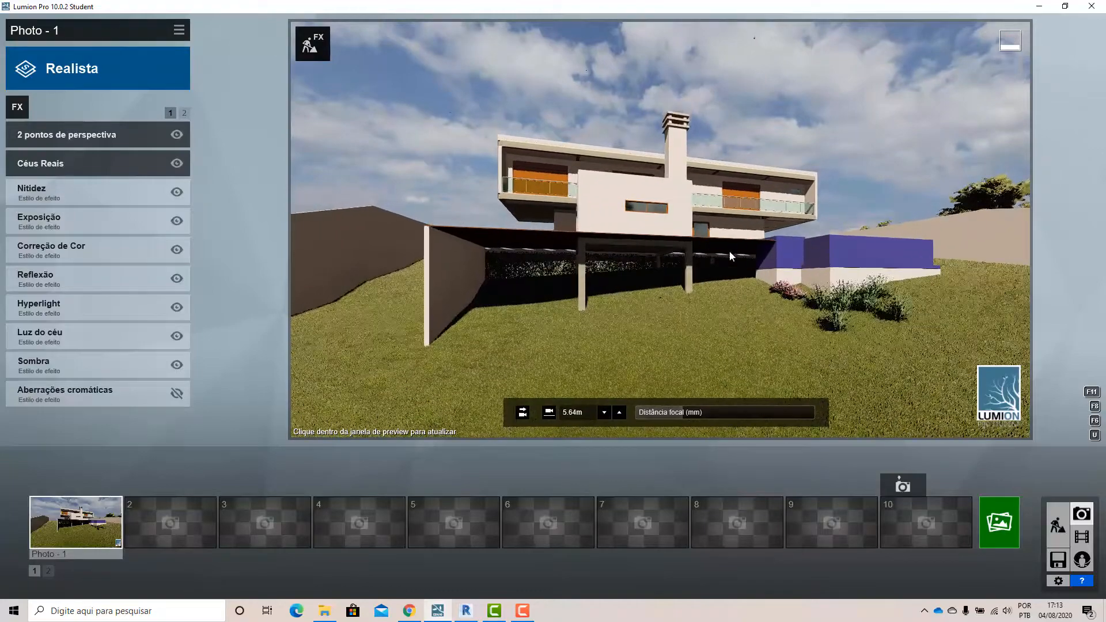
key("d")
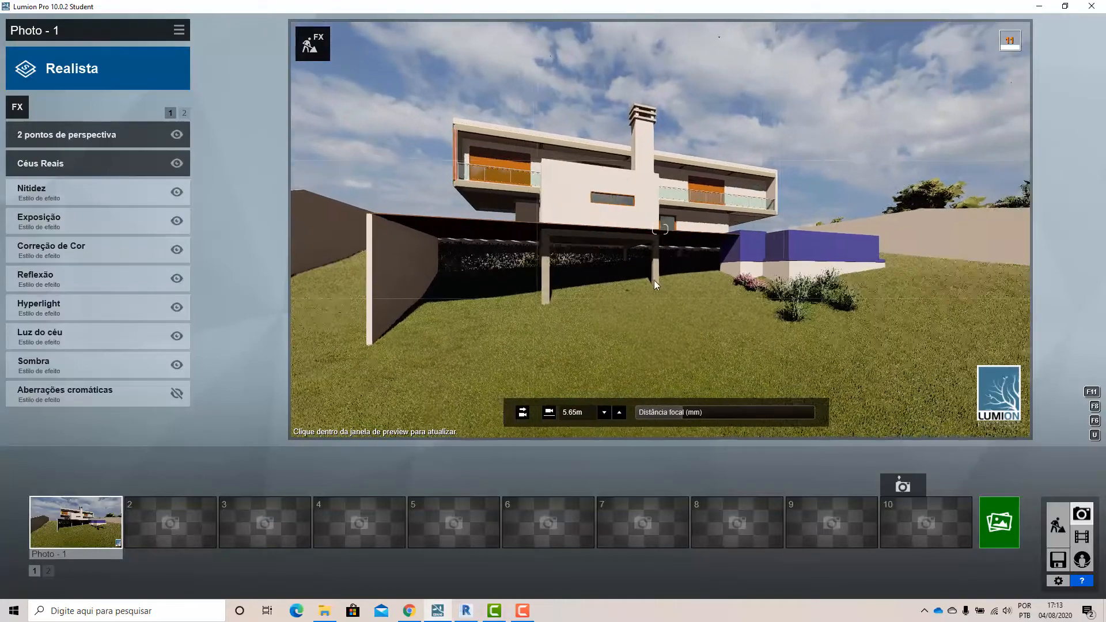
key("a")
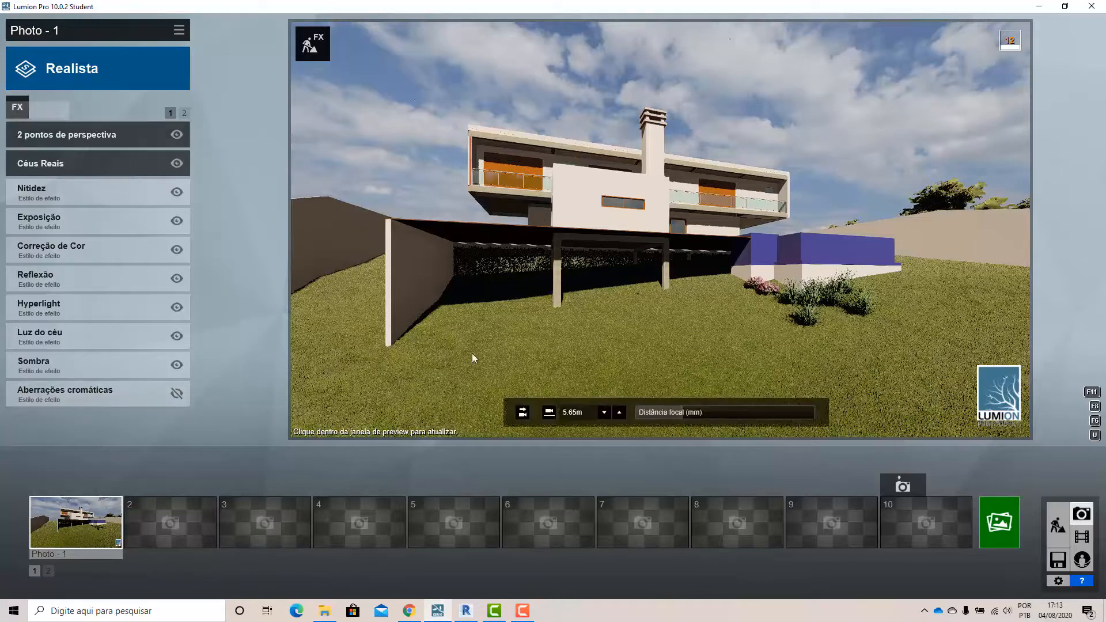
Clear all effects of the Realista style from Photo 1 and tilt the preview slightly on the house front.
left_click(184, 29)
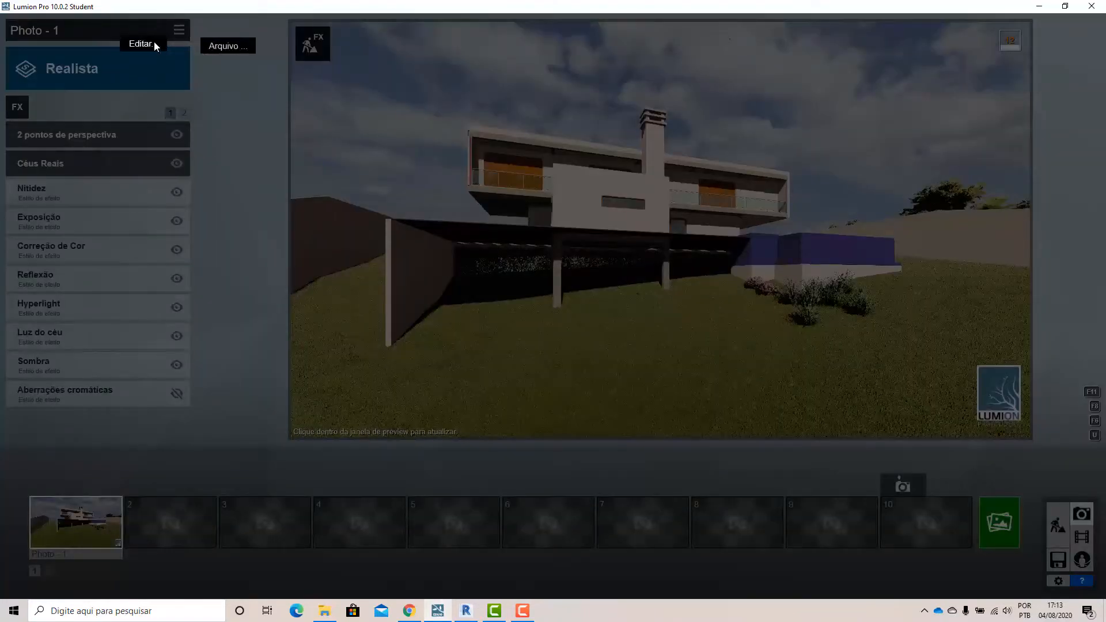
mouse_move(154, 42)
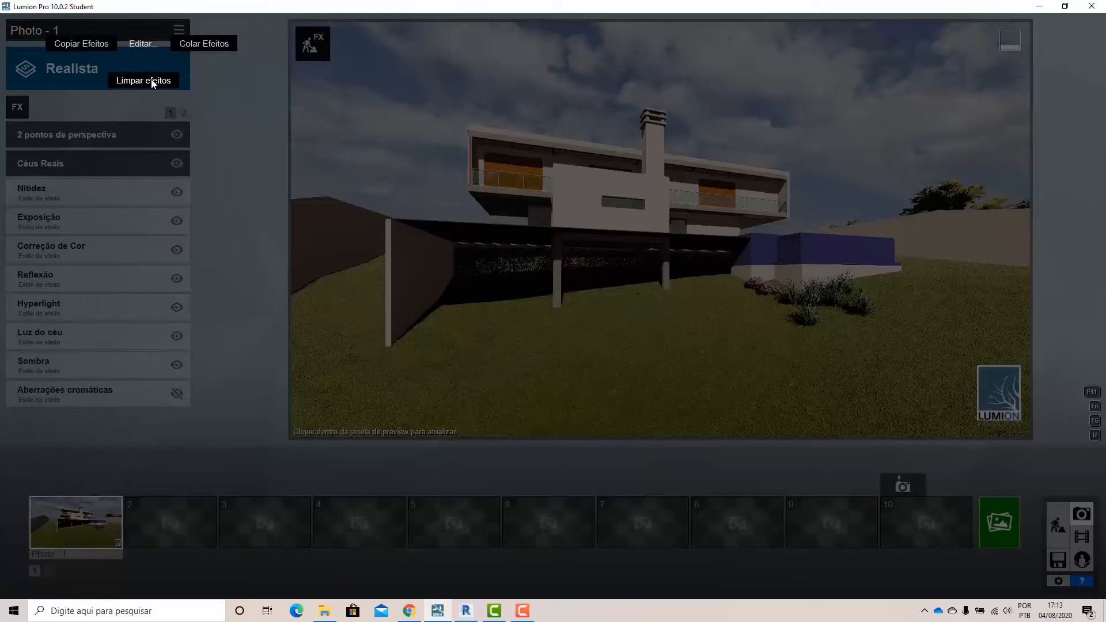
left_click(293, 330)
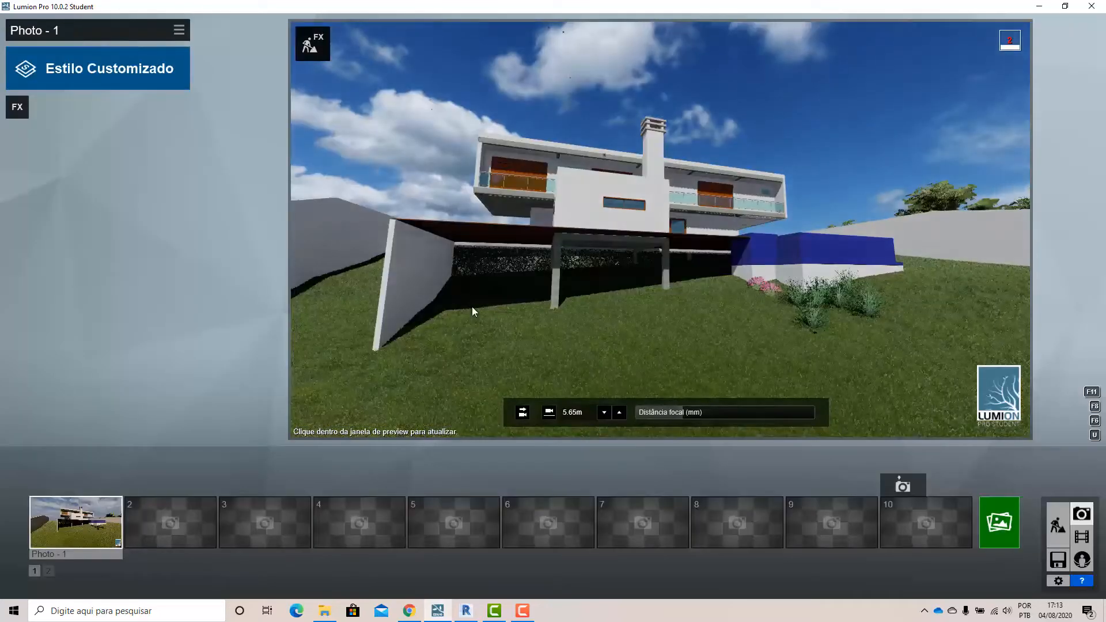
right_click_drag(482, 270, 535, 246)
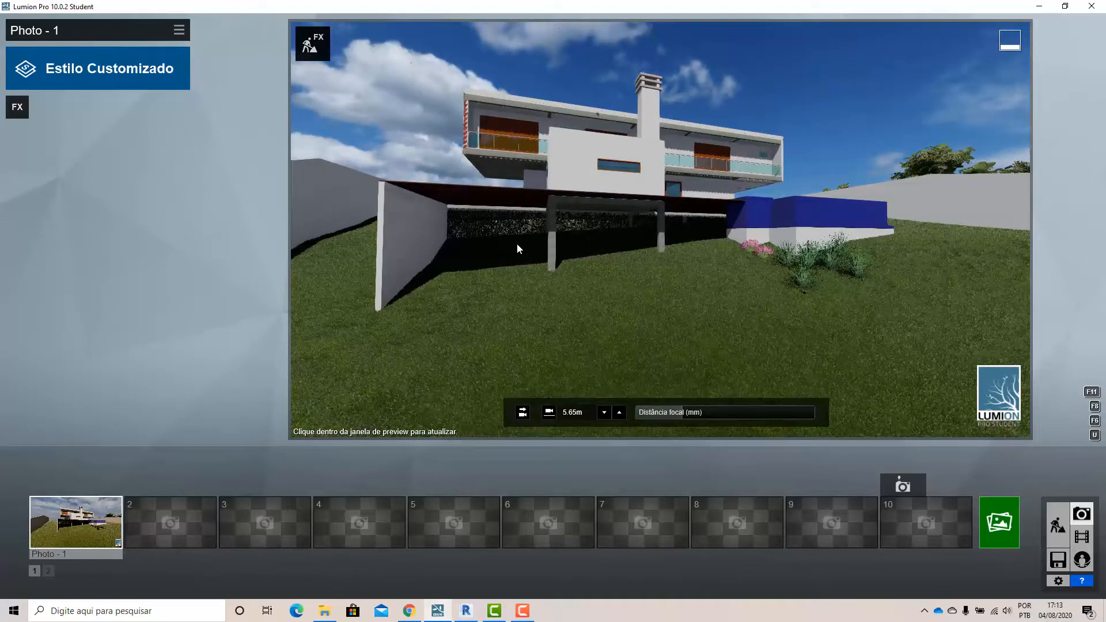
Apply the Aquarela style to Photo 1 and turn the preview slightly around the house.
left_click(114, 76)
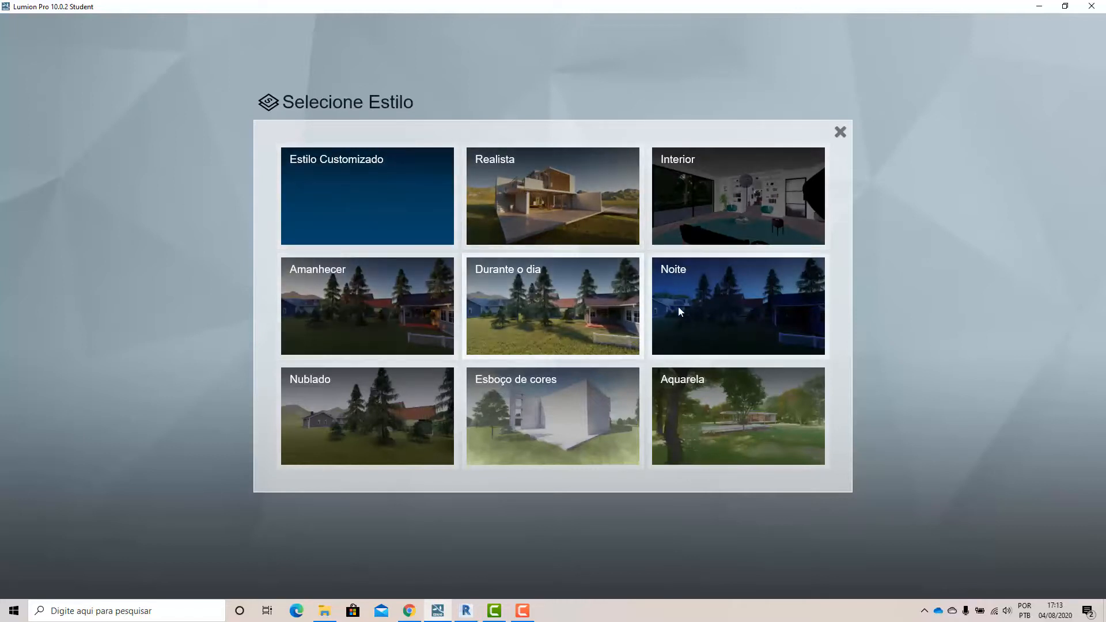
left_click(755, 428)
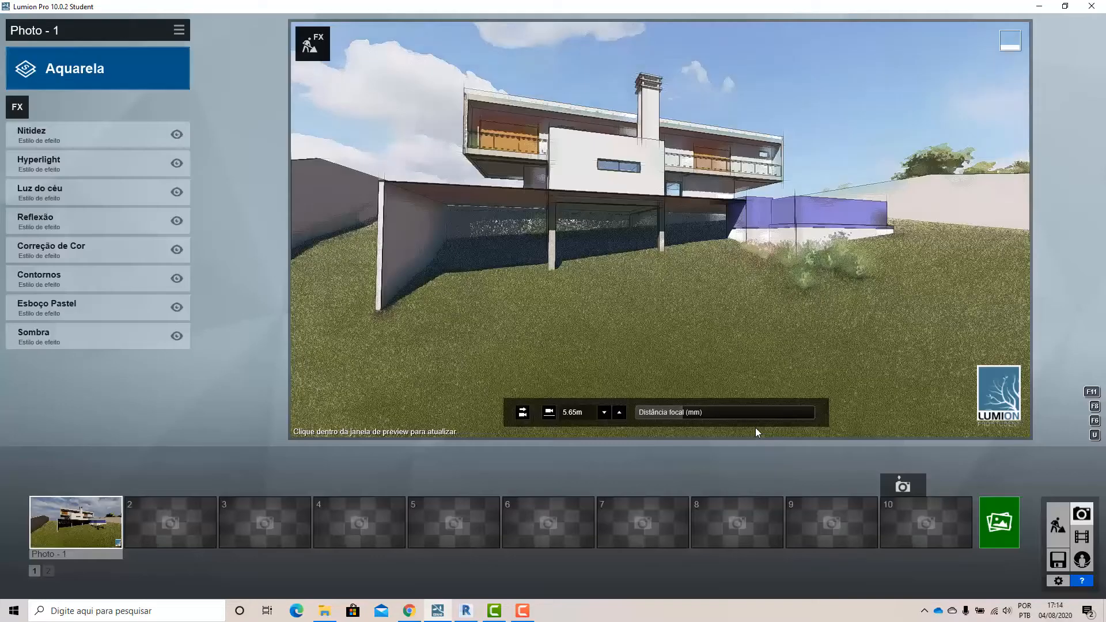
right_click_drag(720, 261, 672, 259)
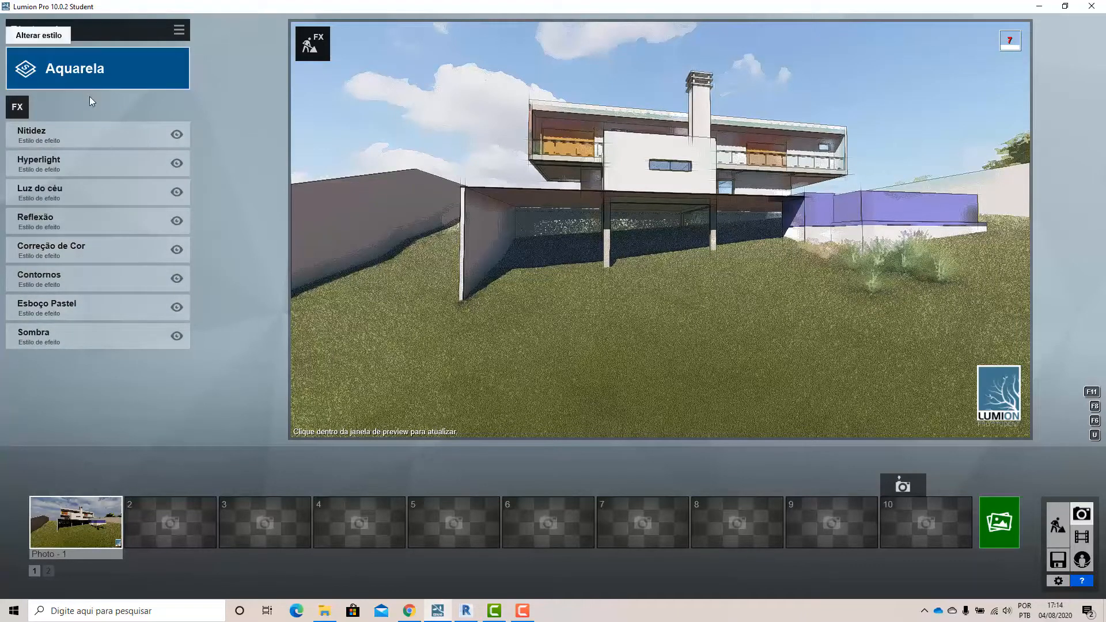
Clear the Aquarela effects from Photo 1 and leave the style selection without choosing another style.
left_click(178, 29)
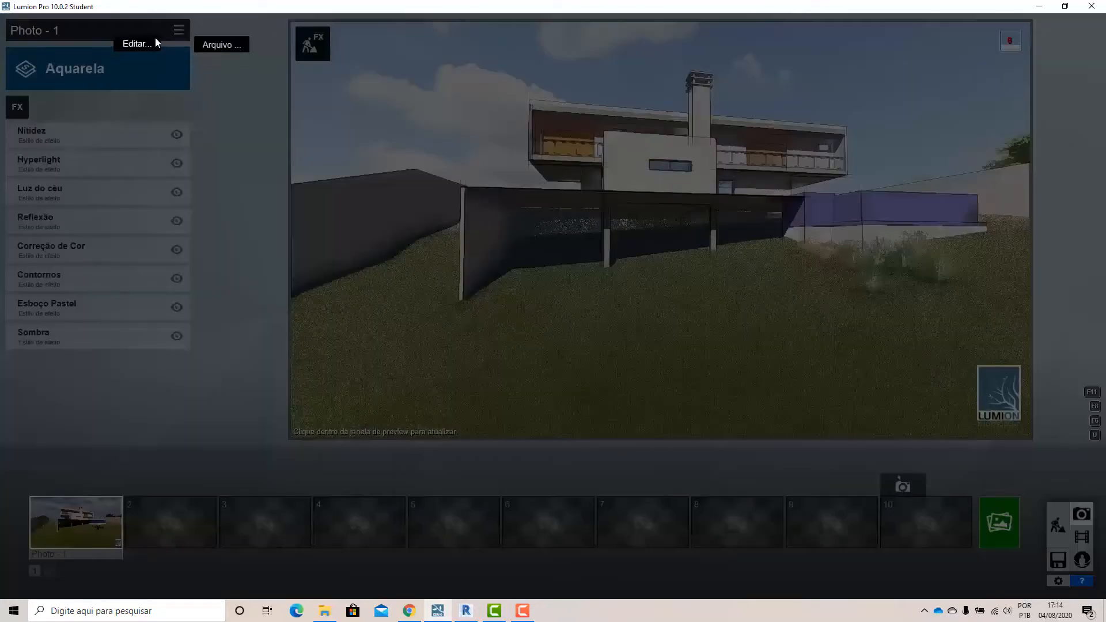
left_click(105, 74)
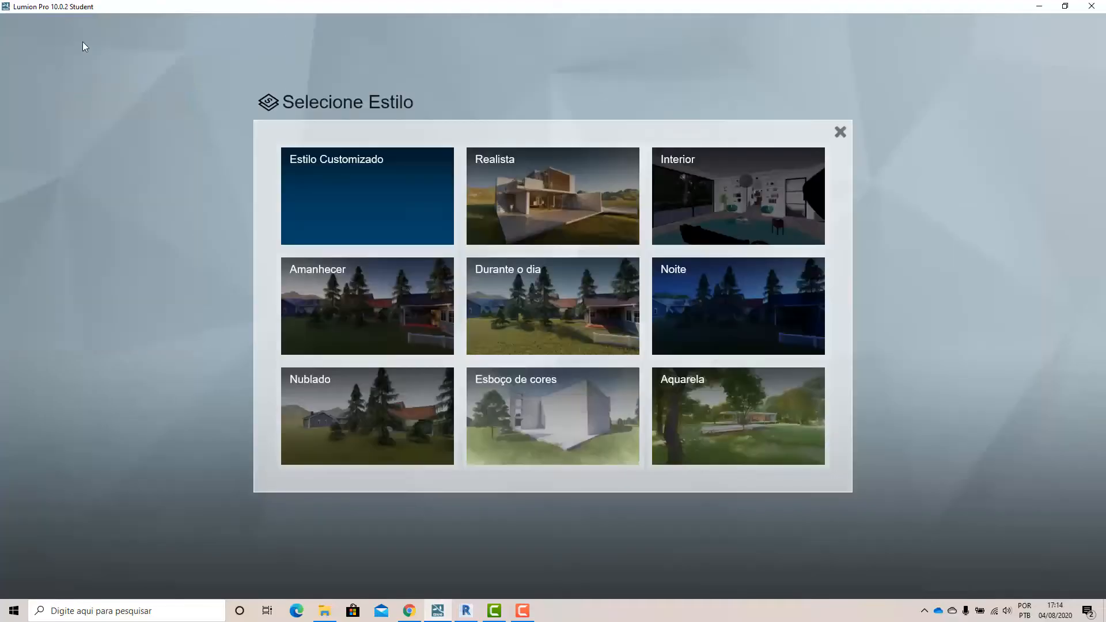
left_click(840, 134)
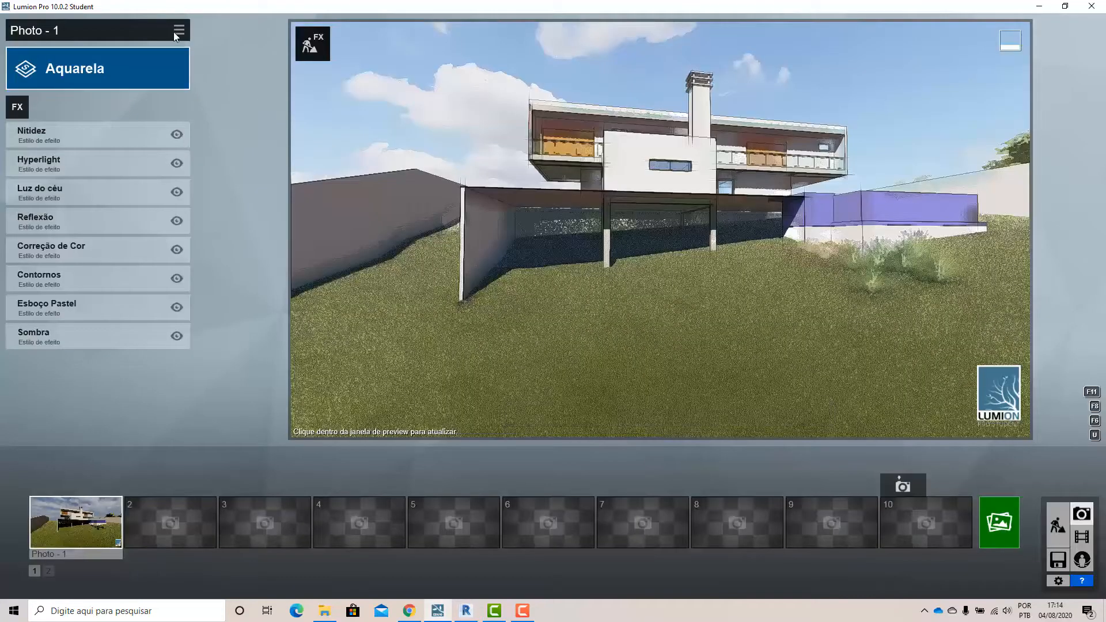
left_click(175, 30)
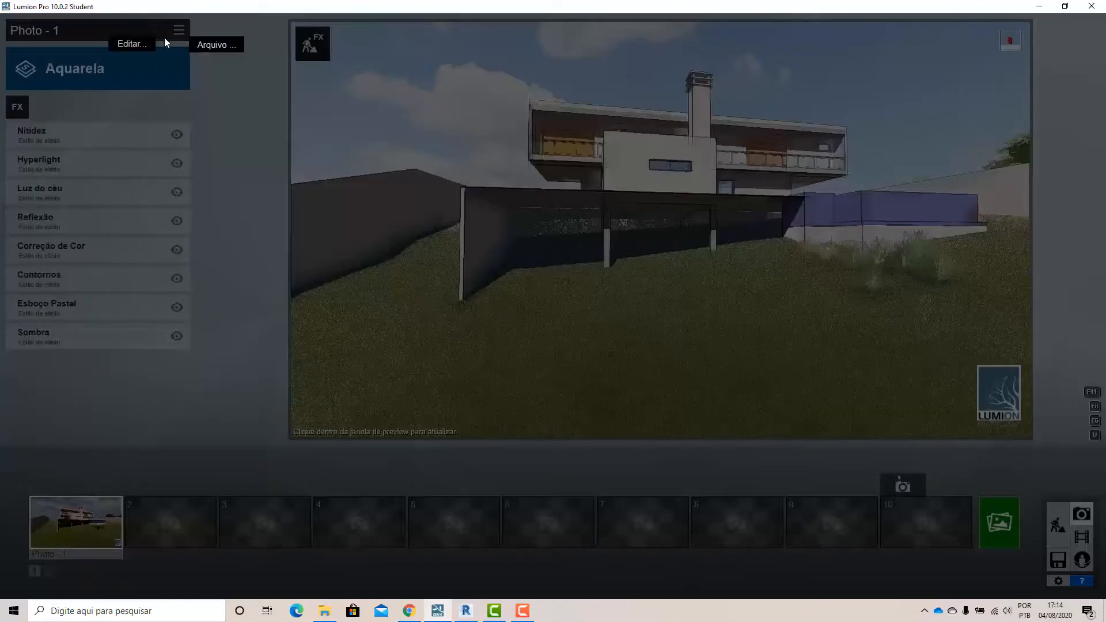
left_click(141, 46)
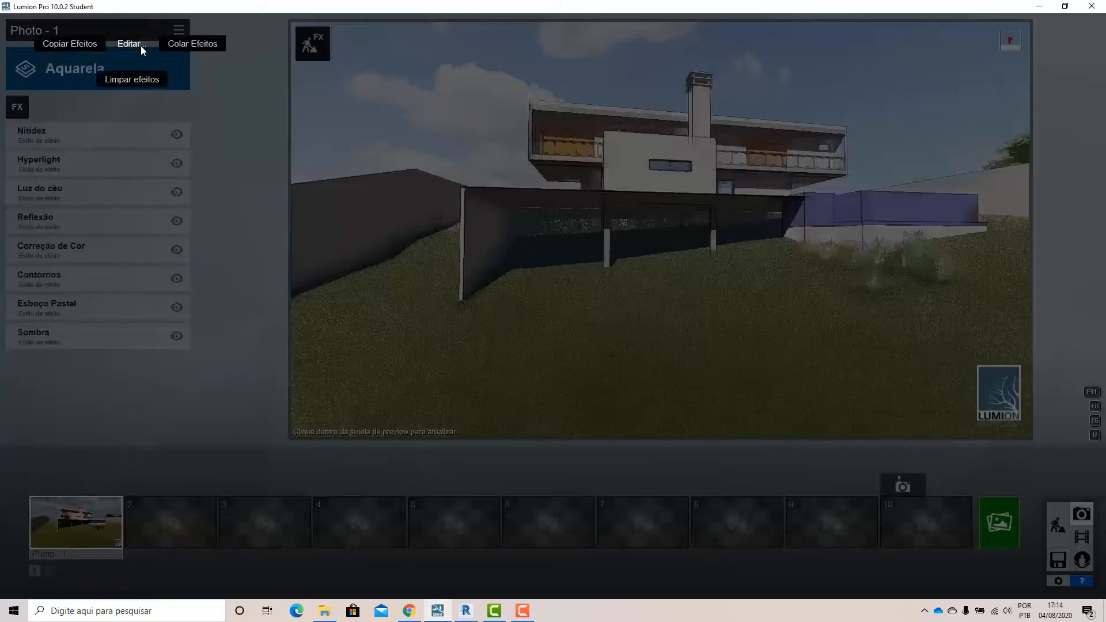
left_click(133, 81)
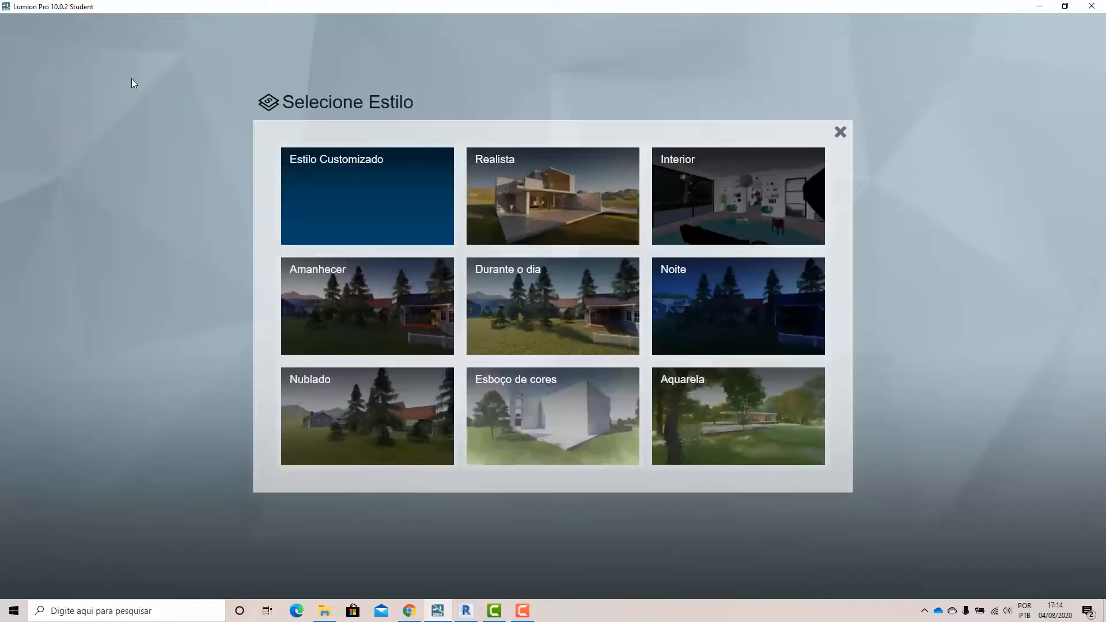
left_click(839, 132)
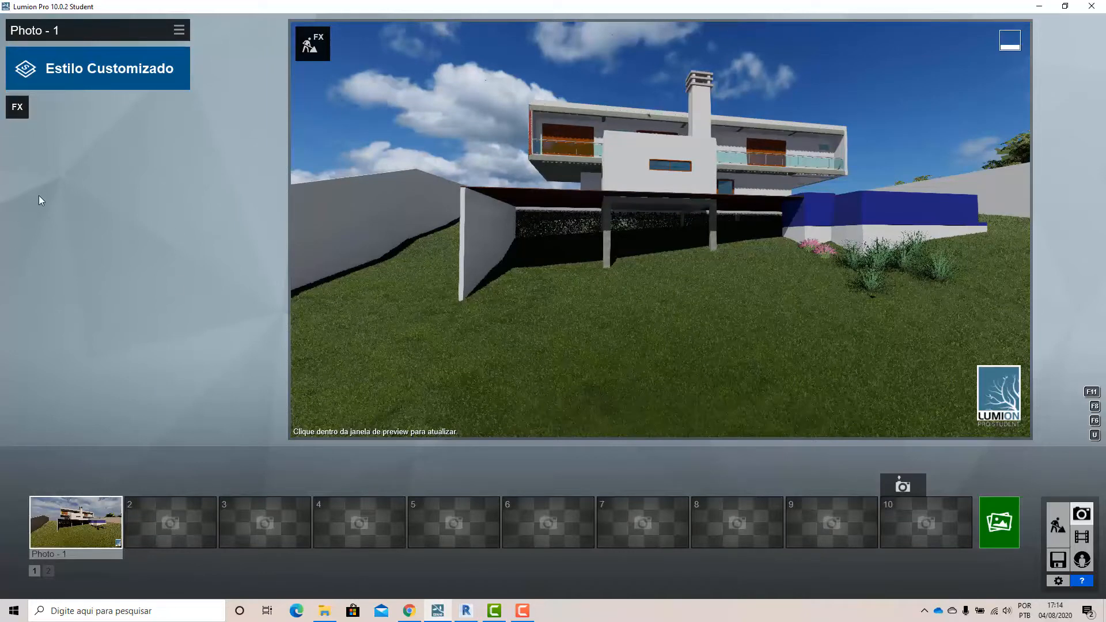
Look through the available photo styles and the photo effect categories from Sol to Avançado without adding any.
left_click(140, 78)
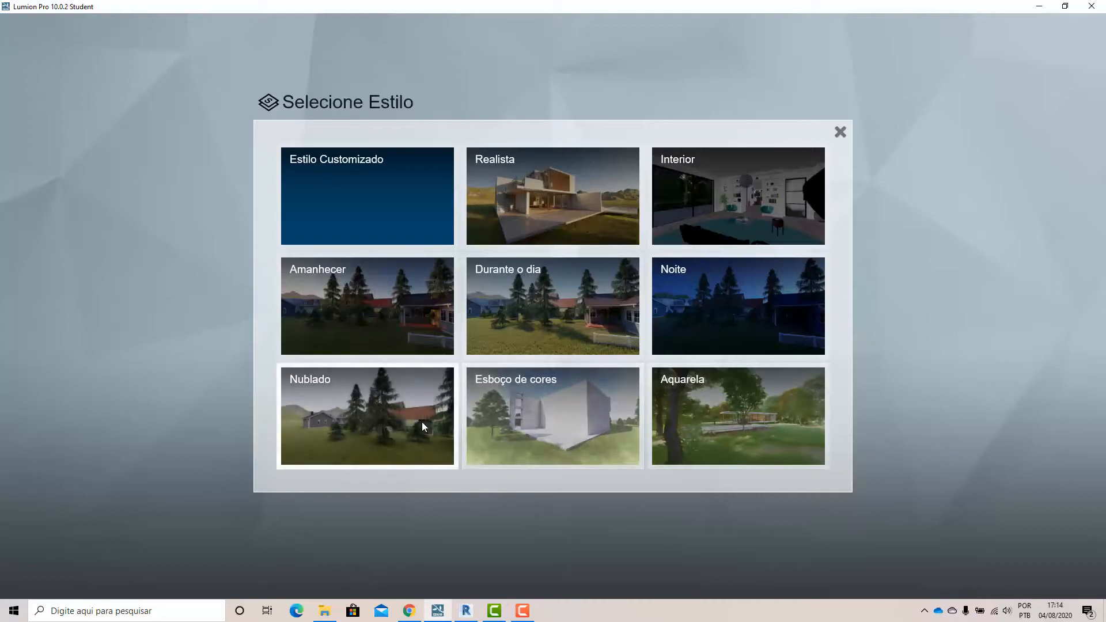
left_click(840, 132)
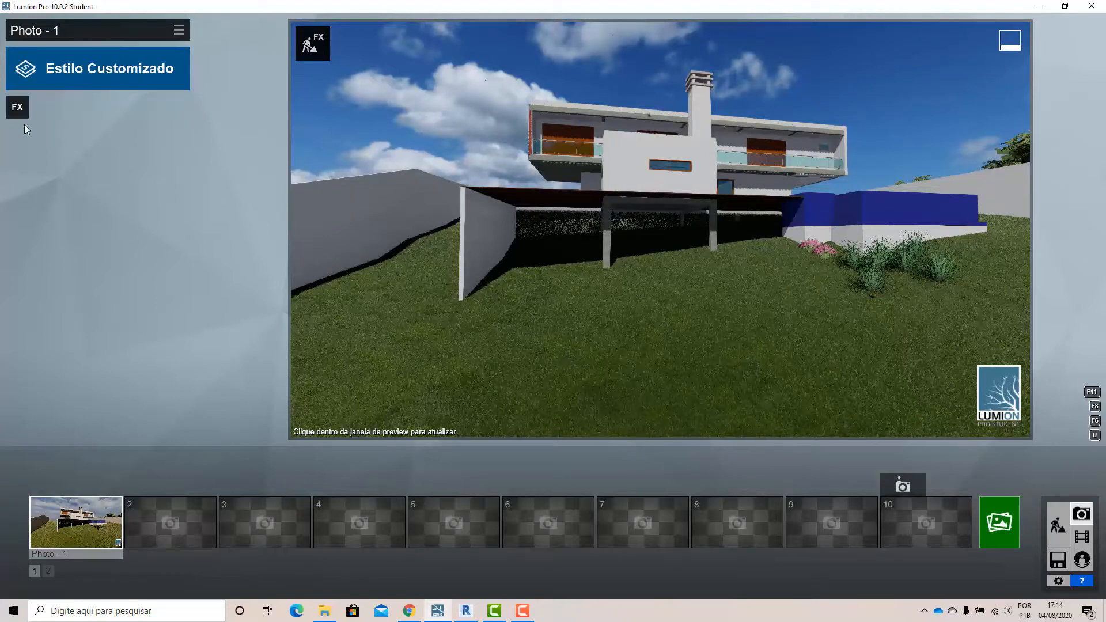
left_click(16, 112)
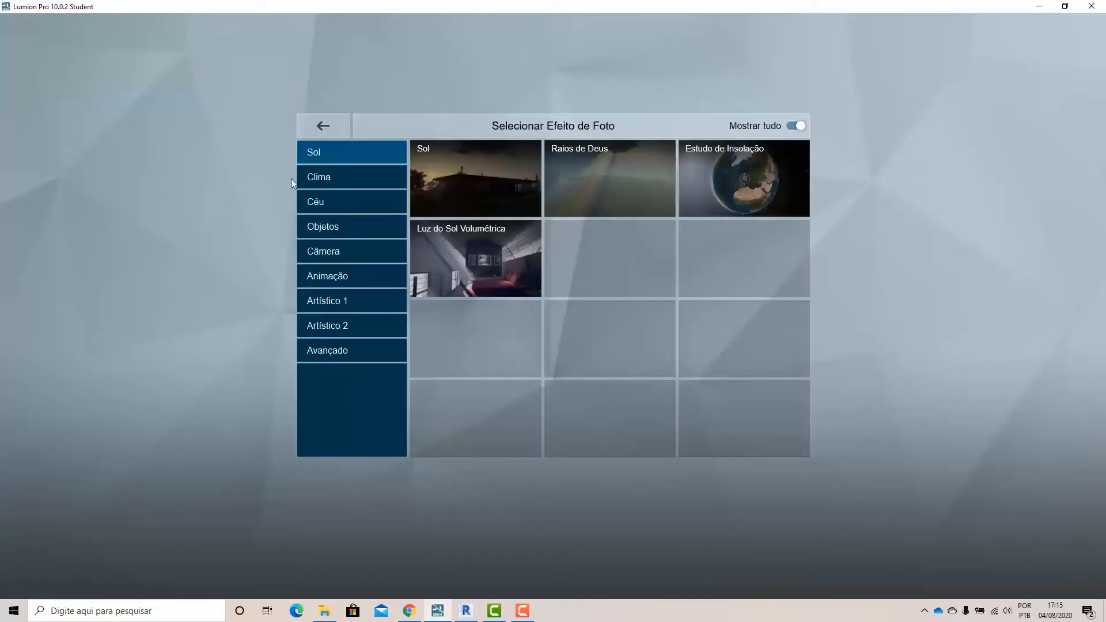
left_click(315, 176)
left_click(326, 205)
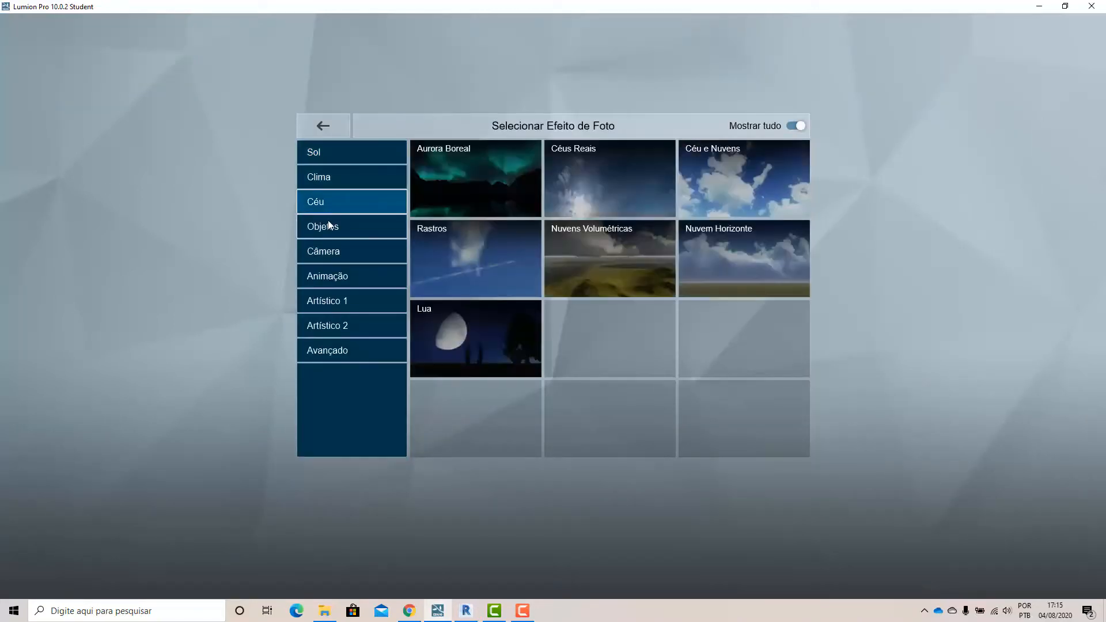
left_click(329, 226)
left_click(332, 276)
left_click(334, 298)
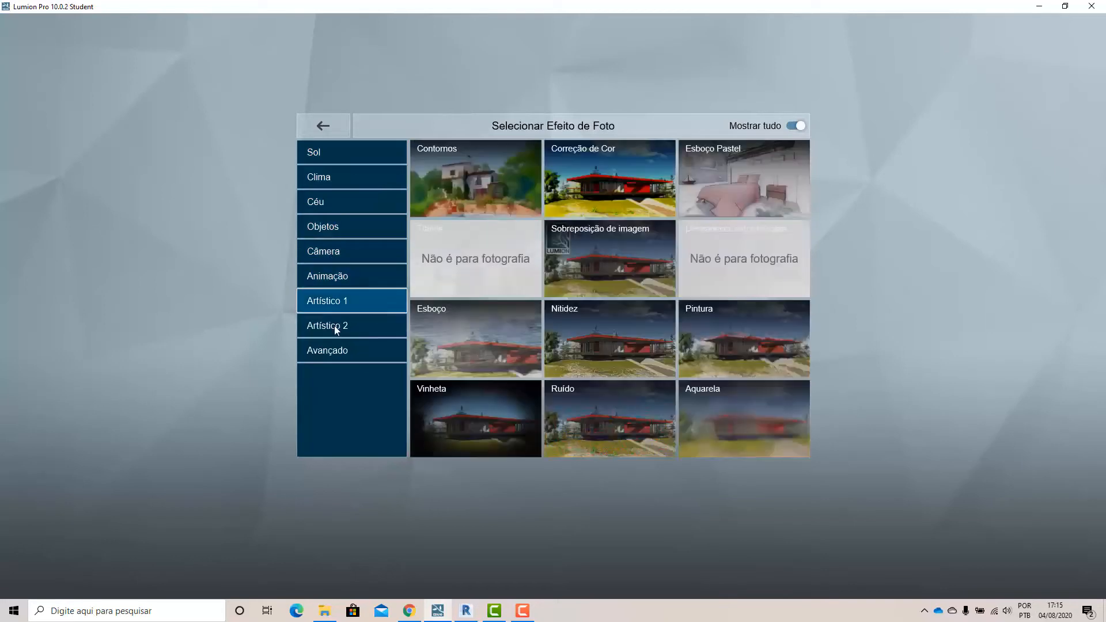
left_click(334, 326)
left_click(335, 349)
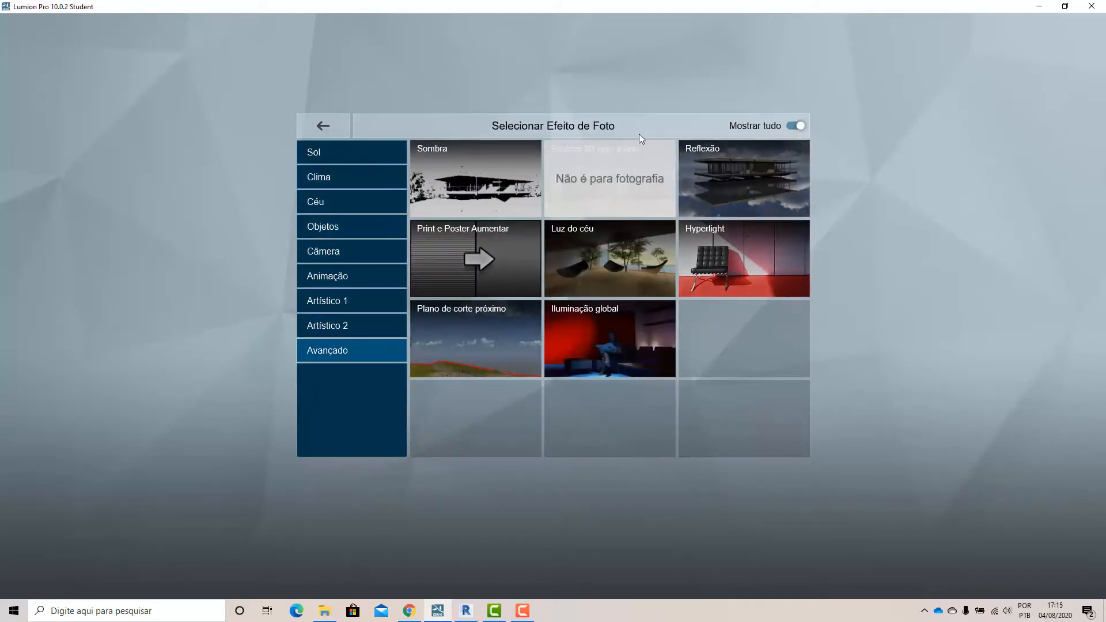
left_click(794, 124)
left_click(795, 125)
left_click(313, 129)
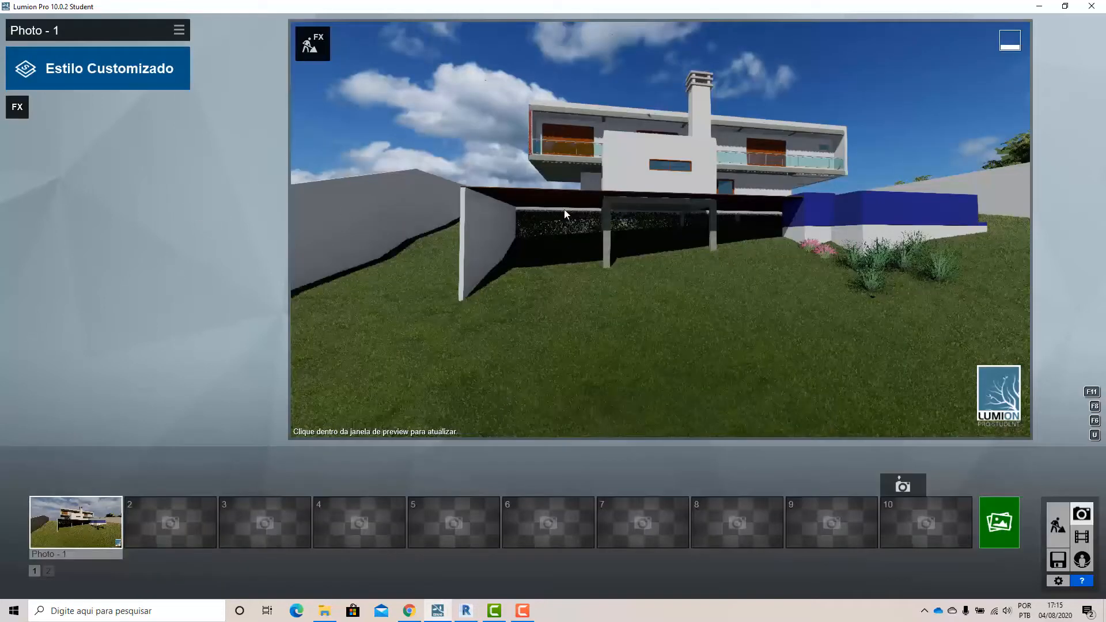
Adjust the preview's tilt on the house front and set the focal length to about 22.3 mm.
right_click_drag(583, 220, 584, 220)
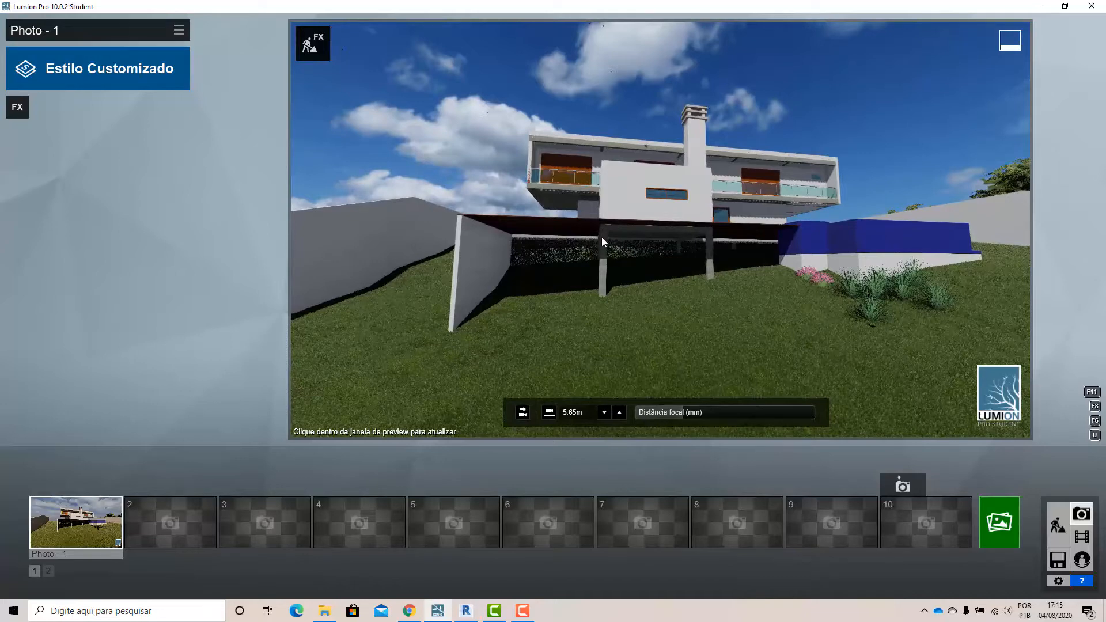
right_click_drag(585, 225, 598, 228)
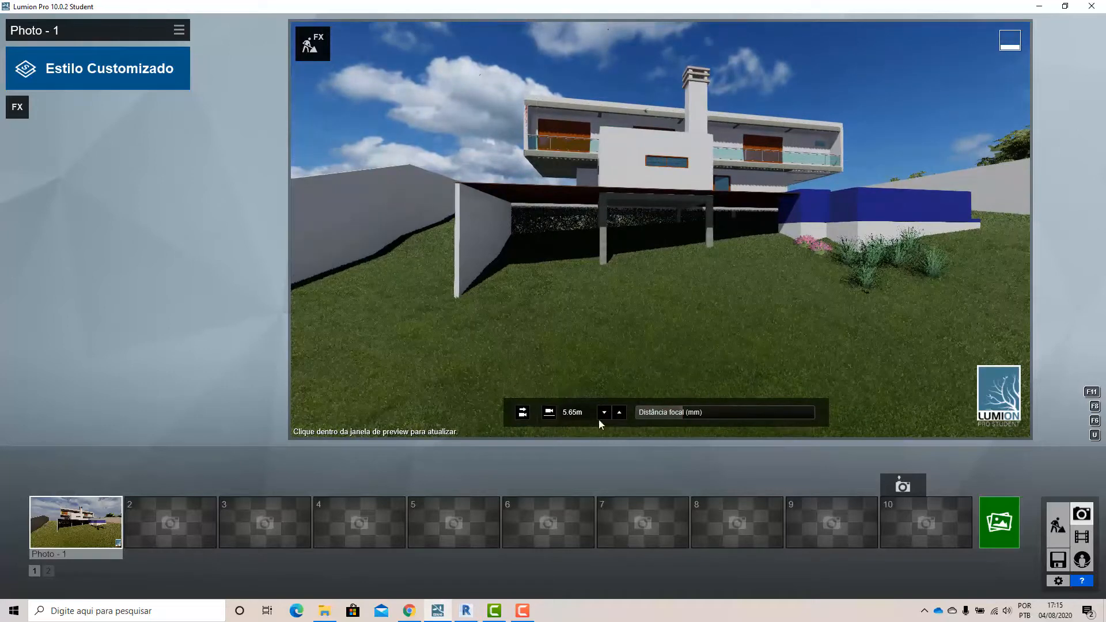
mouse_move(676, 413)
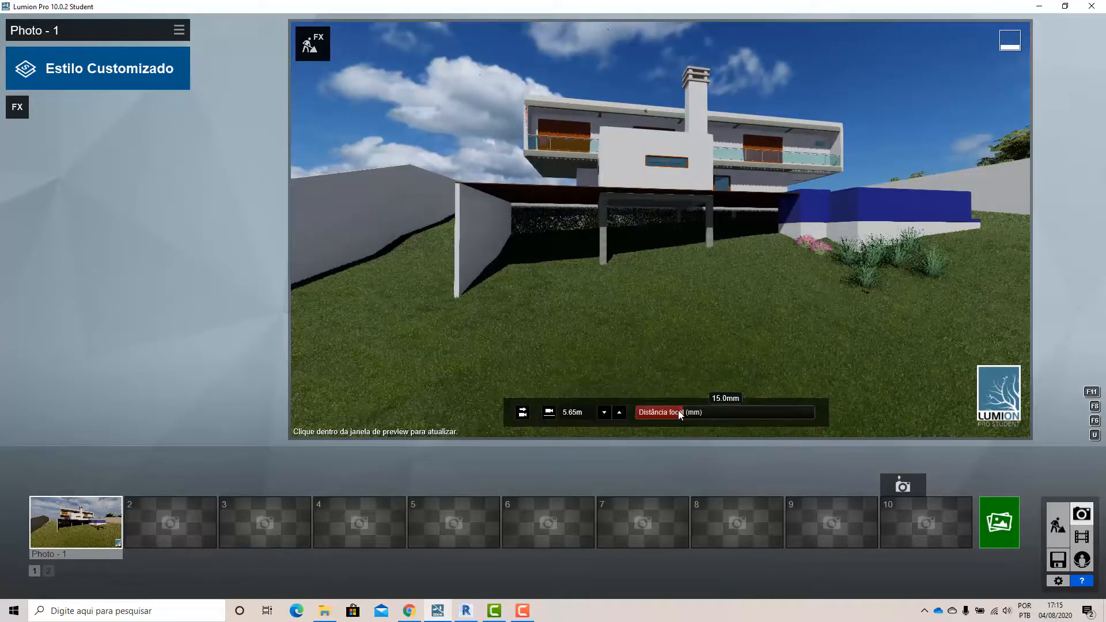
left_click_drag(678, 410, 699, 420)
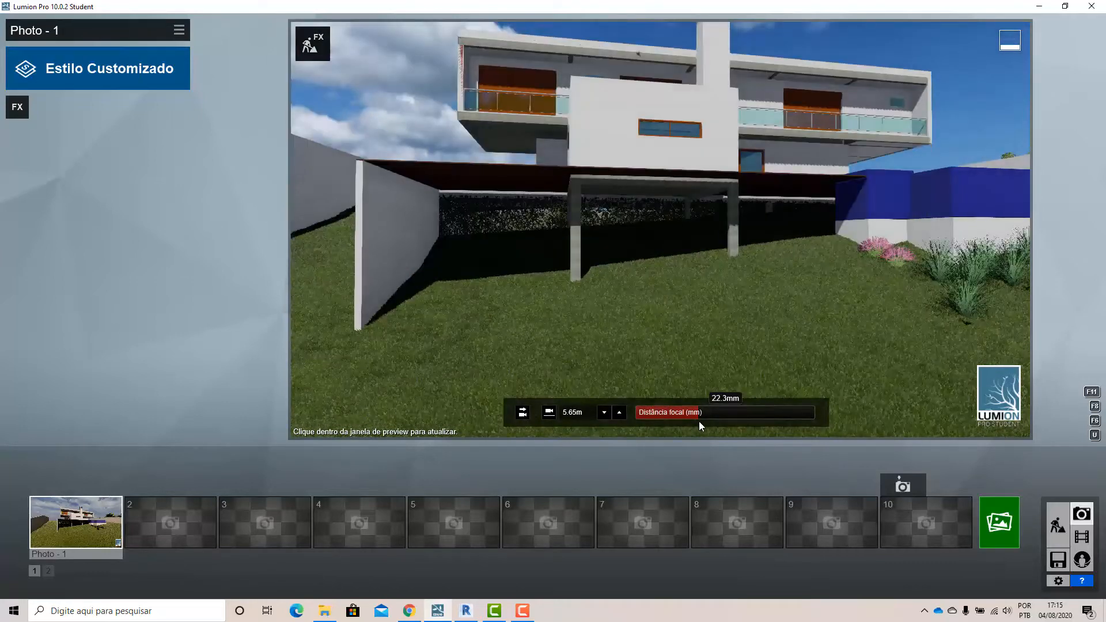
Try several focal lengths on the house front, ending with a telephoto value of about 171.4 mm.
left_click_drag(699, 421, 707, 420)
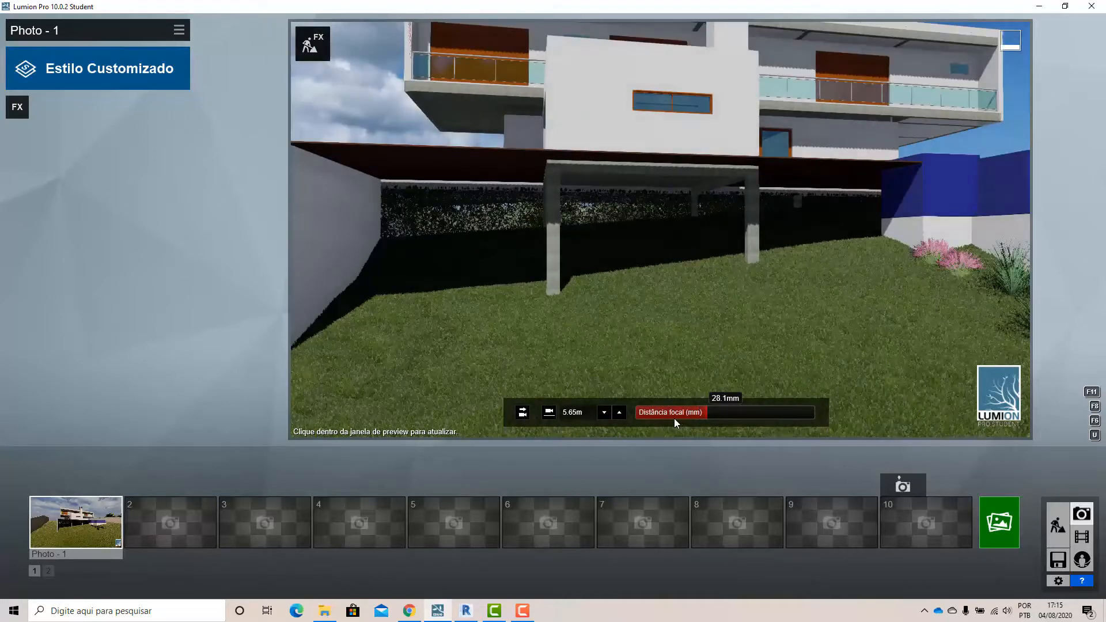
left_click(651, 422)
left_click(703, 424)
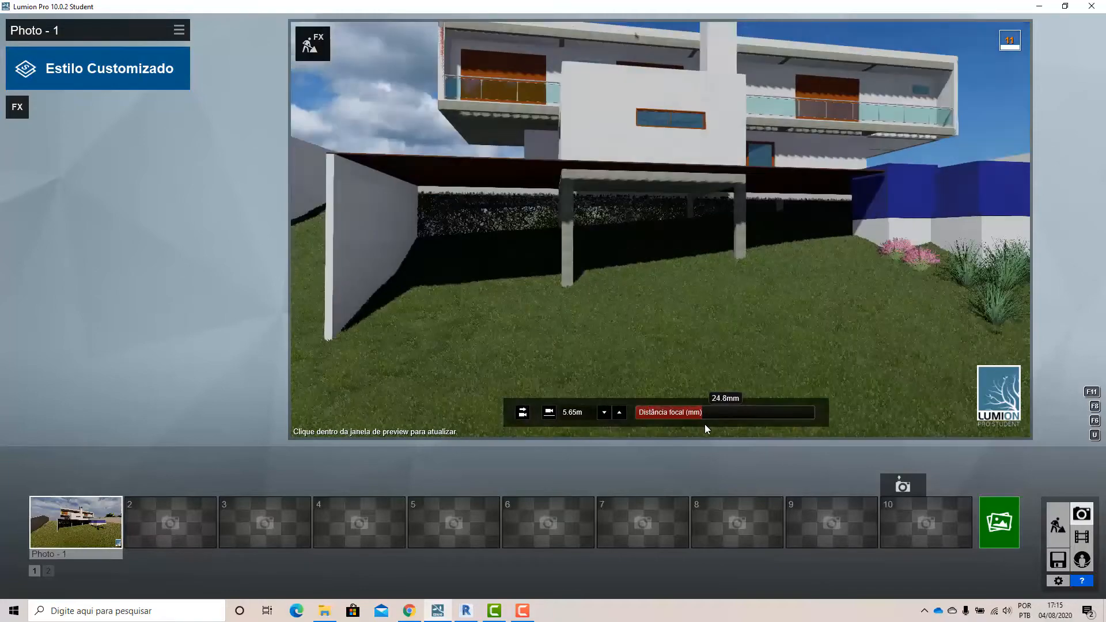
left_click_drag(704, 424, 783, 417)
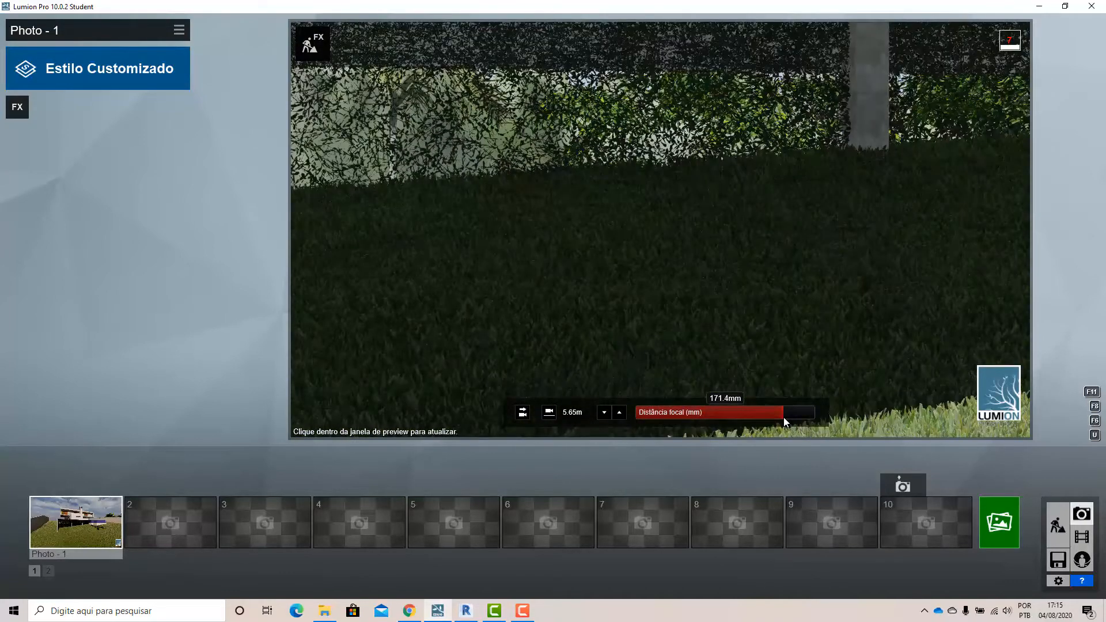
Pull the camera back and raise it to about 24.5 m until the house and terrace fill the telephoto preview.
scroll(683, 270, "down", 5)
scroll(683, 269, "up", 7)
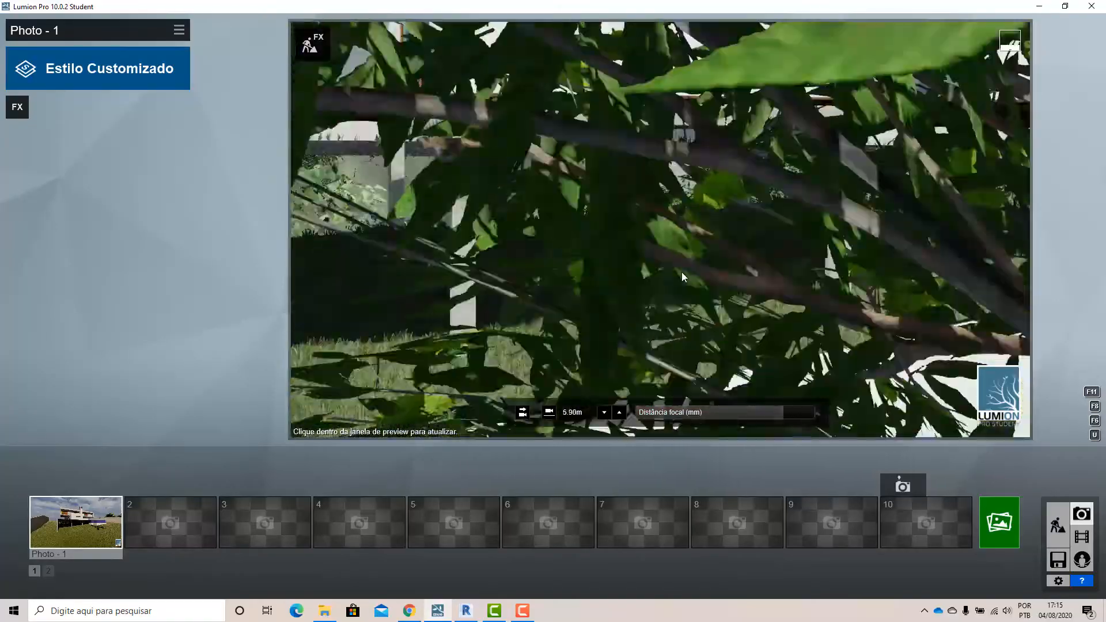
scroll(668, 289, "down", 4)
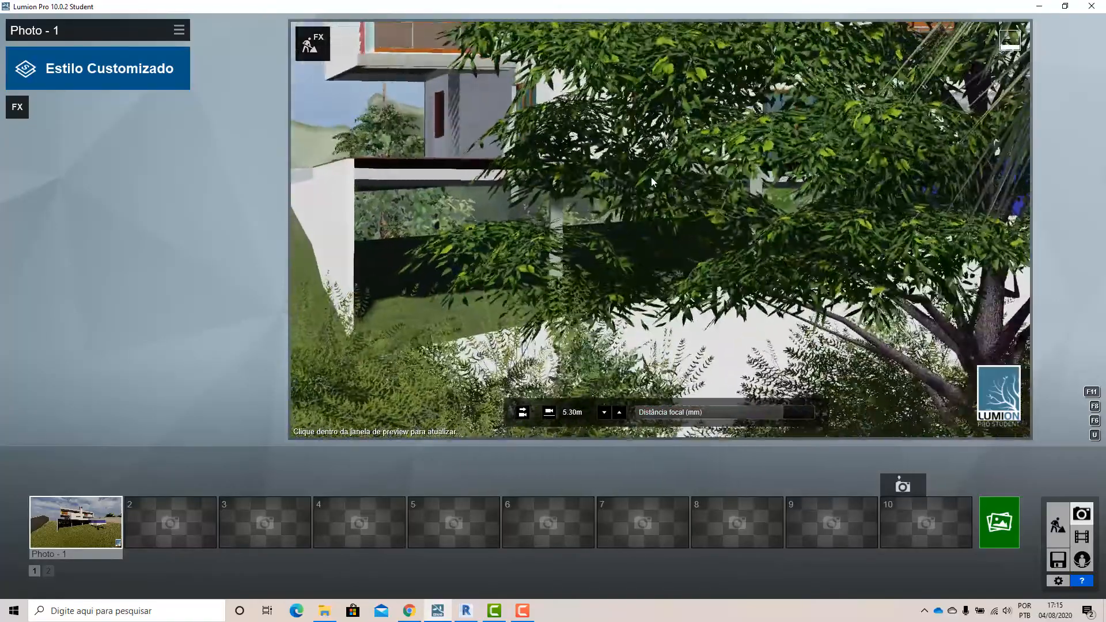
middle_click_drag(668, 289, 706, 272)
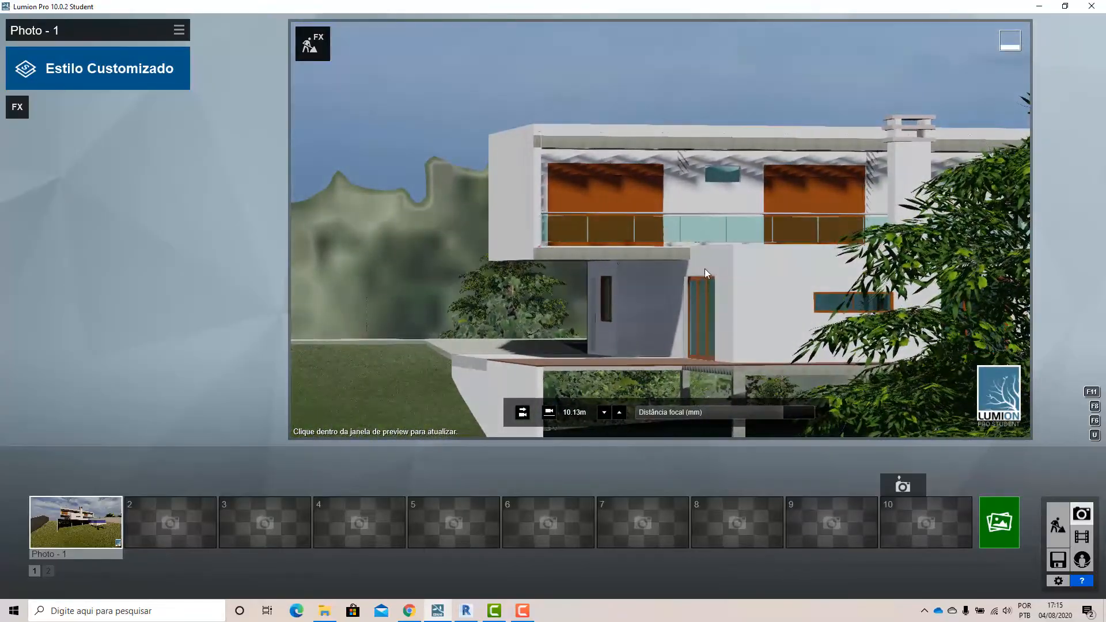
right_click_drag(708, 267, 639, 238)
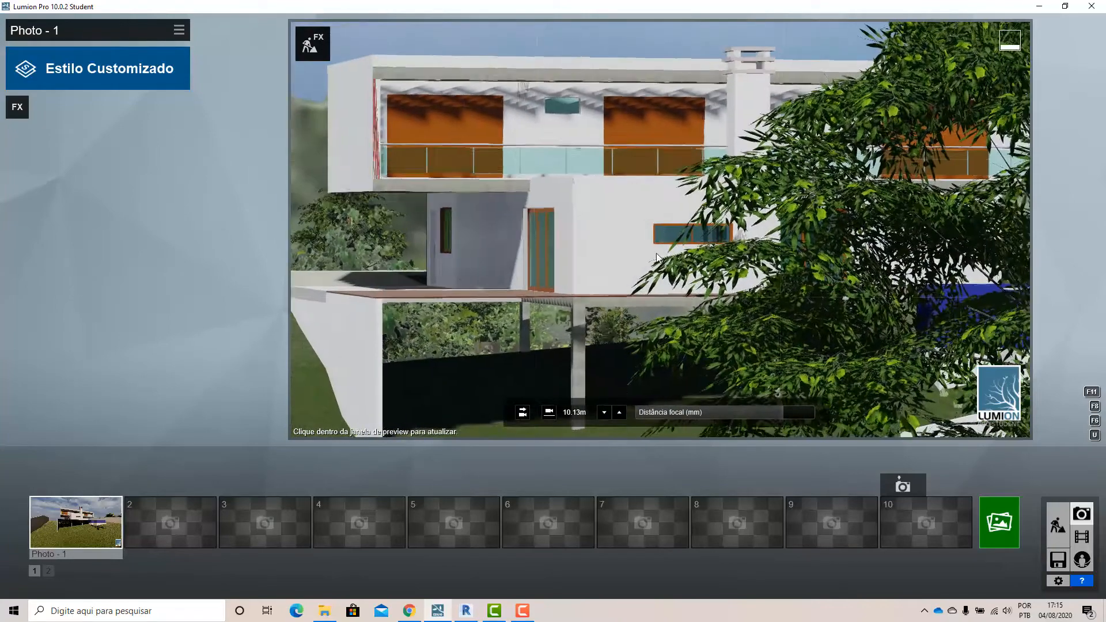
middle_click_drag(638, 237, 575, 231)
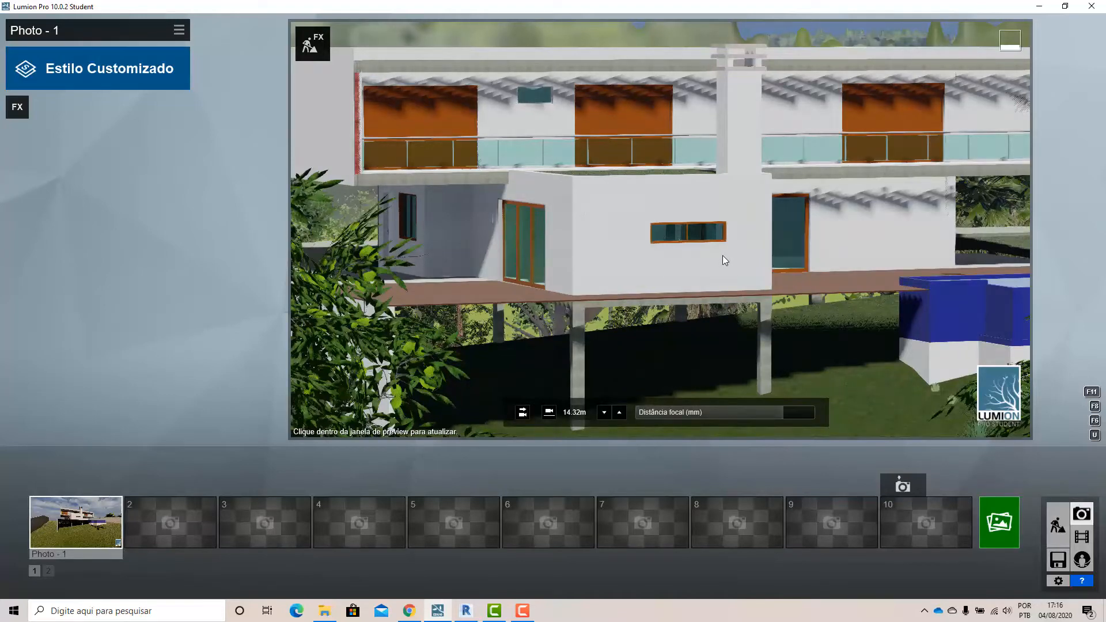
scroll(617, 226, "down", 4)
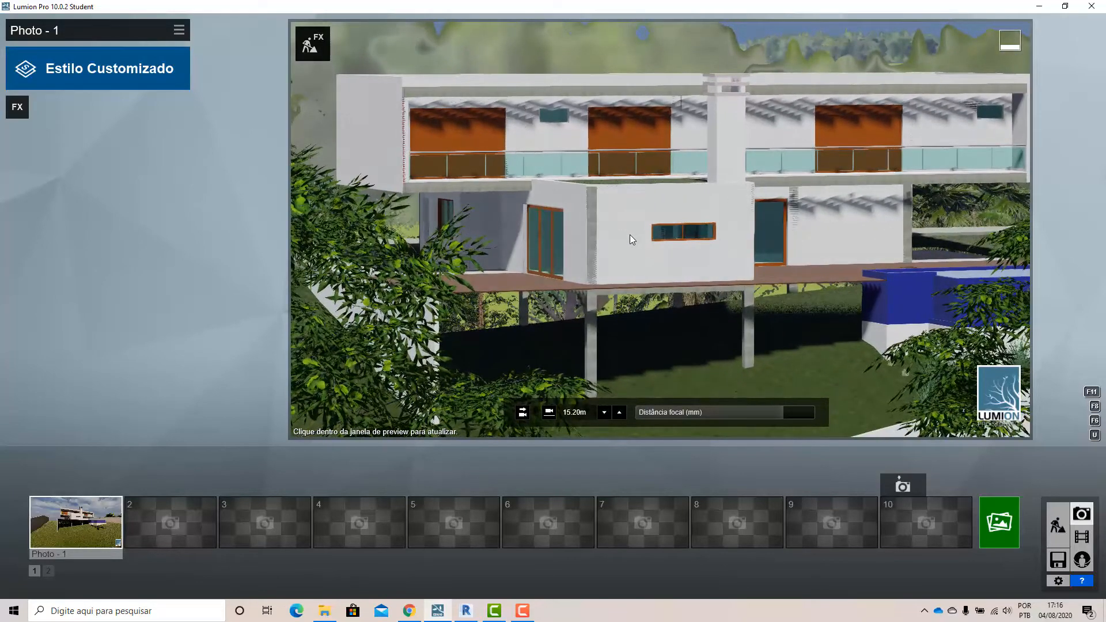
key("q")
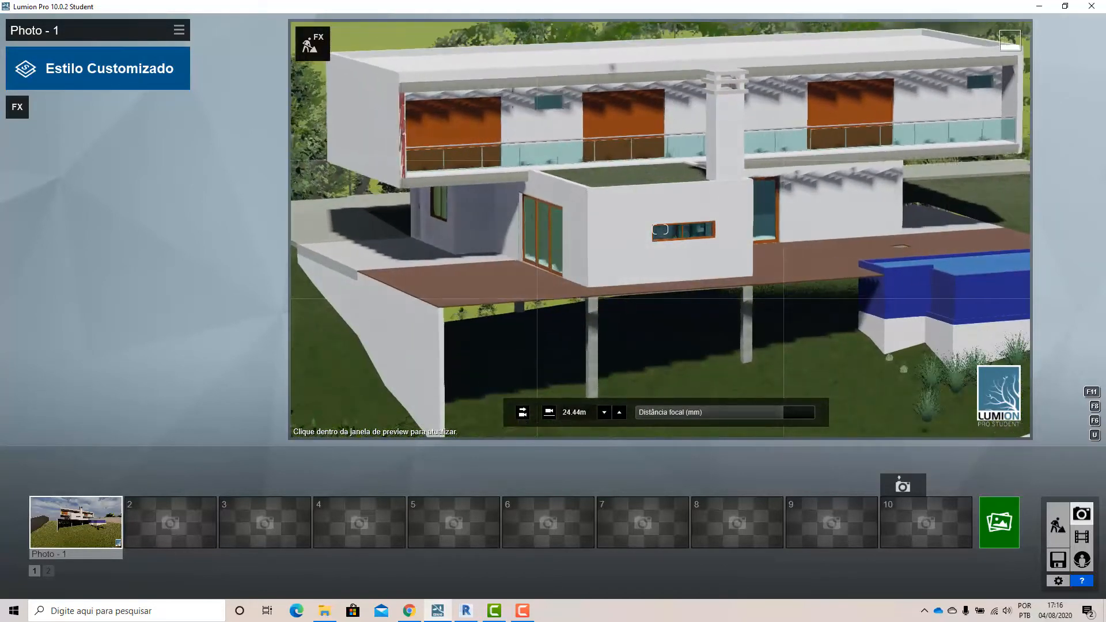
mouse_move(772, 421)
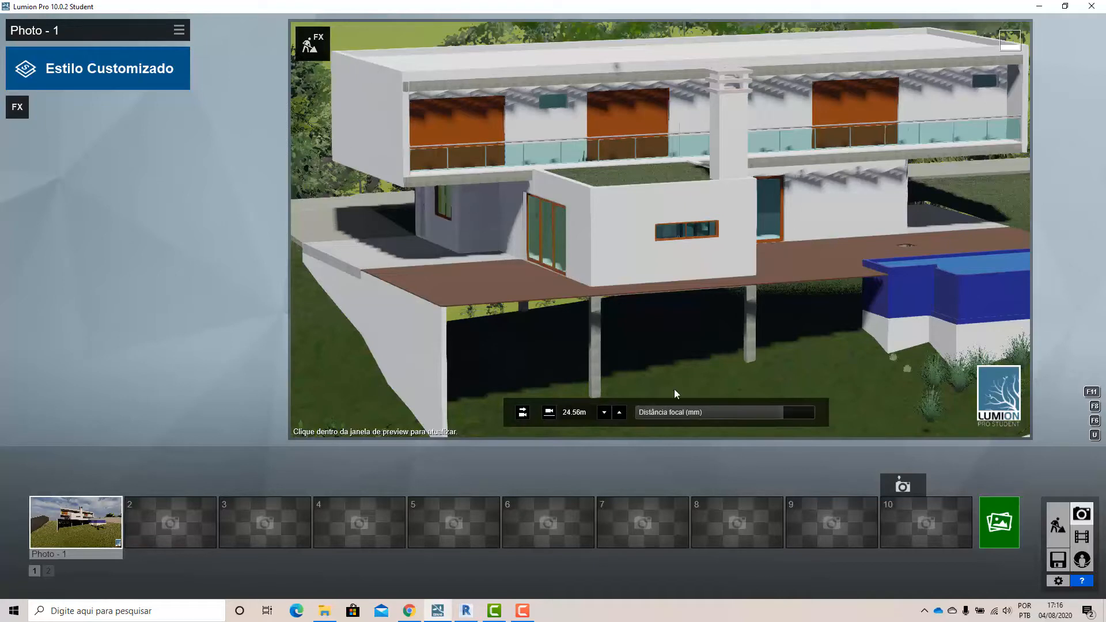
Shorten the focal length and bring the camera inside the plot walls for an elevated view of the house at about 14 m height.
mouse_move(678, 412)
left_click(778, 414)
left_click_drag(773, 415, 669, 413)
scroll(653, 207, "up", 5)
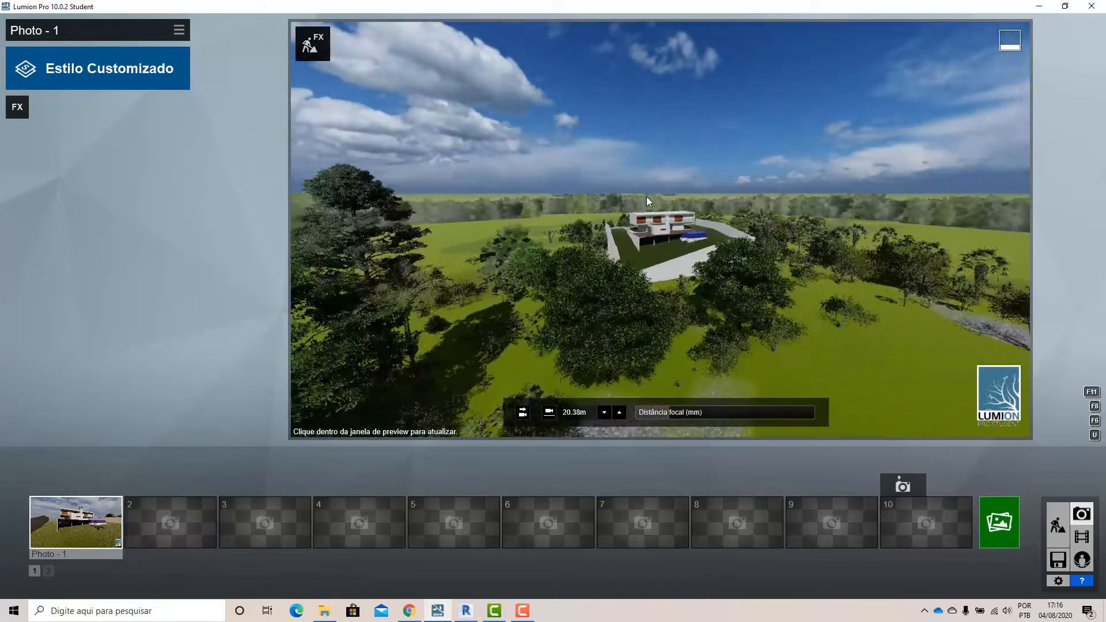
scroll(642, 198, "up", 5)
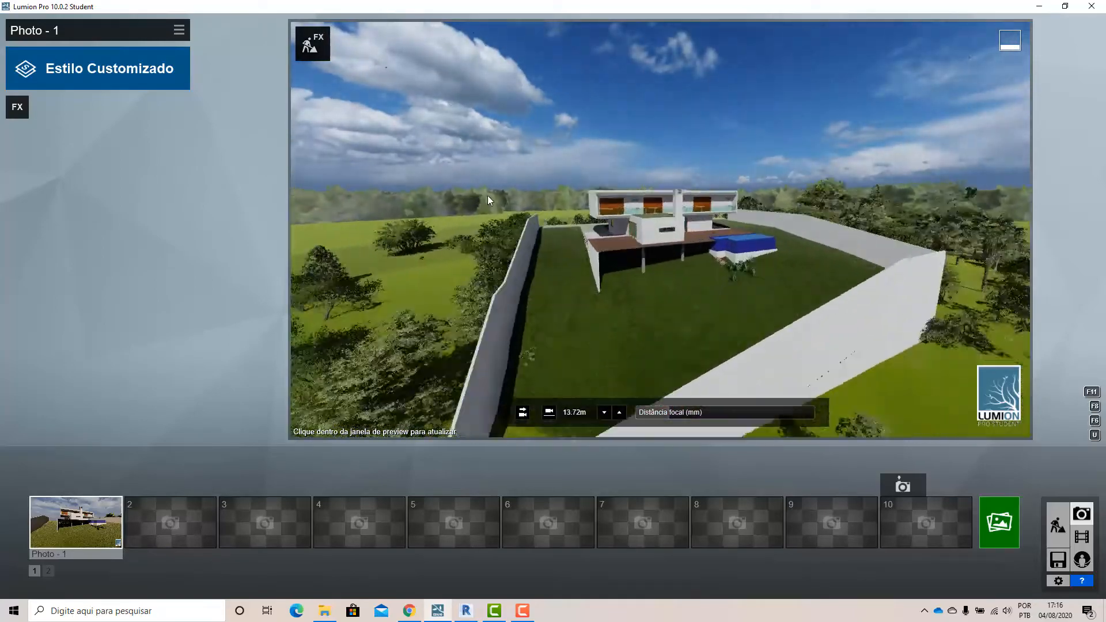
right_click_drag(586, 252, 592, 252)
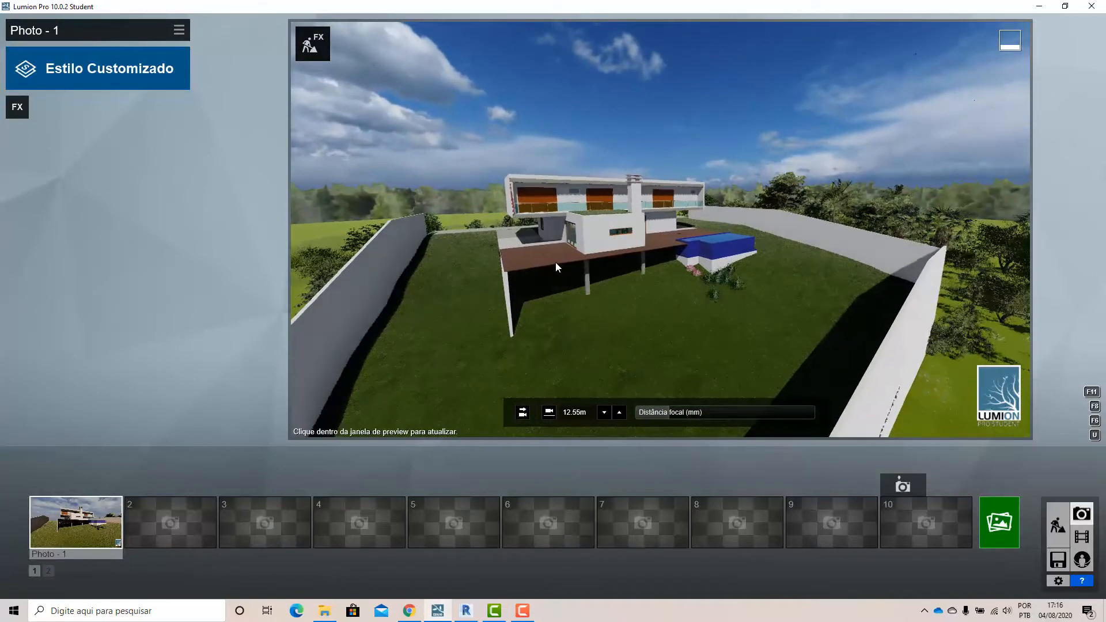
key("a")
key("q")
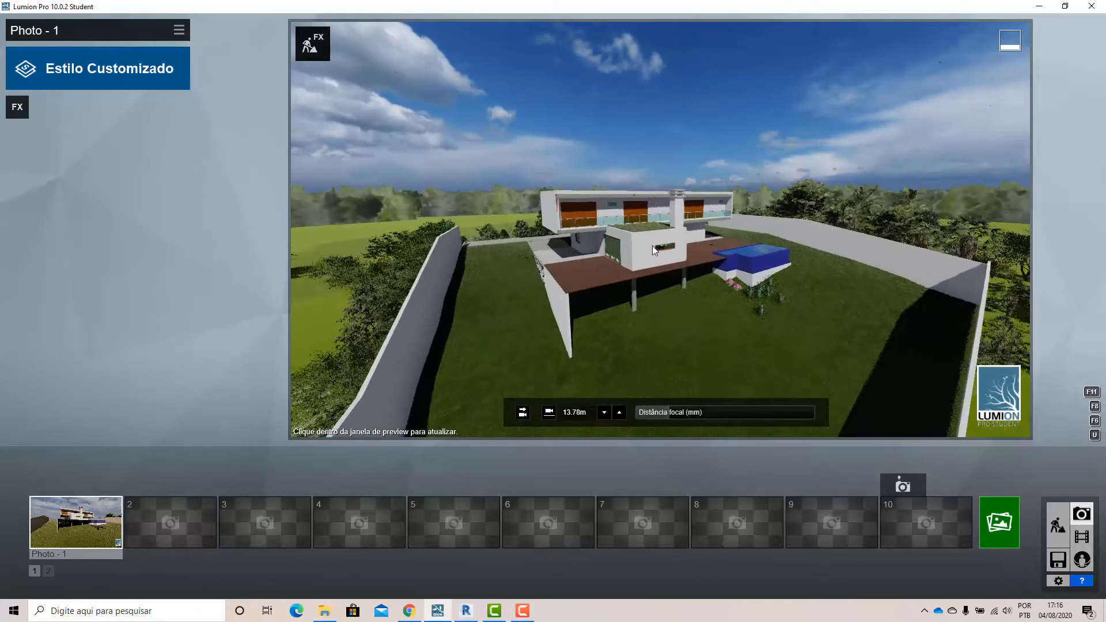
right_click_drag(652, 246, 645, 251)
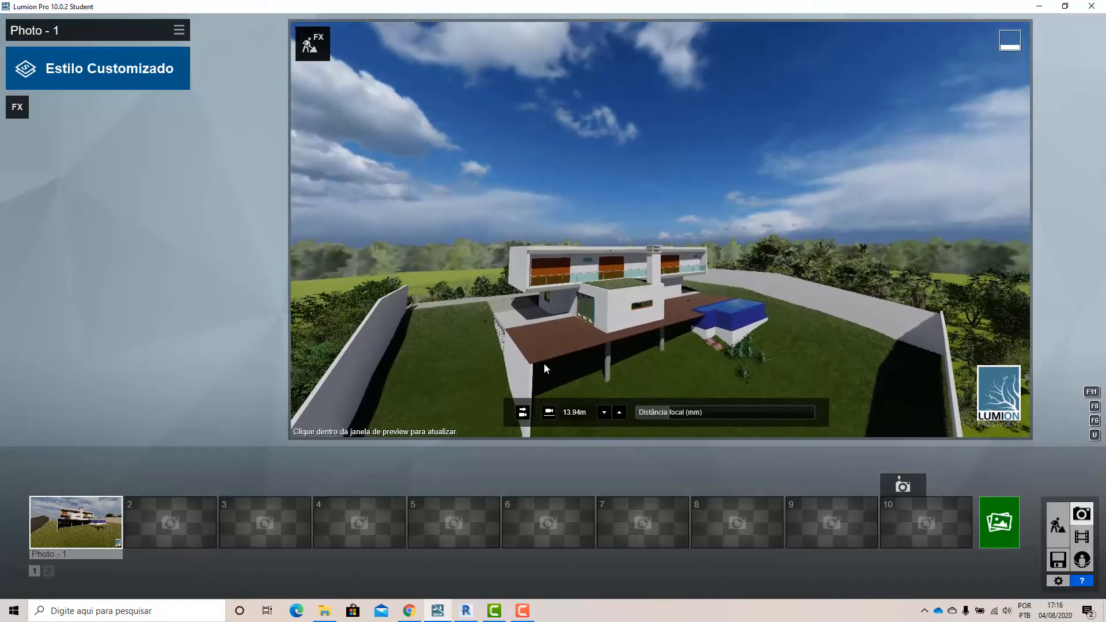
Lower the camera to about 9 m and turn it towards the house's terrace side and pool.
key("e")
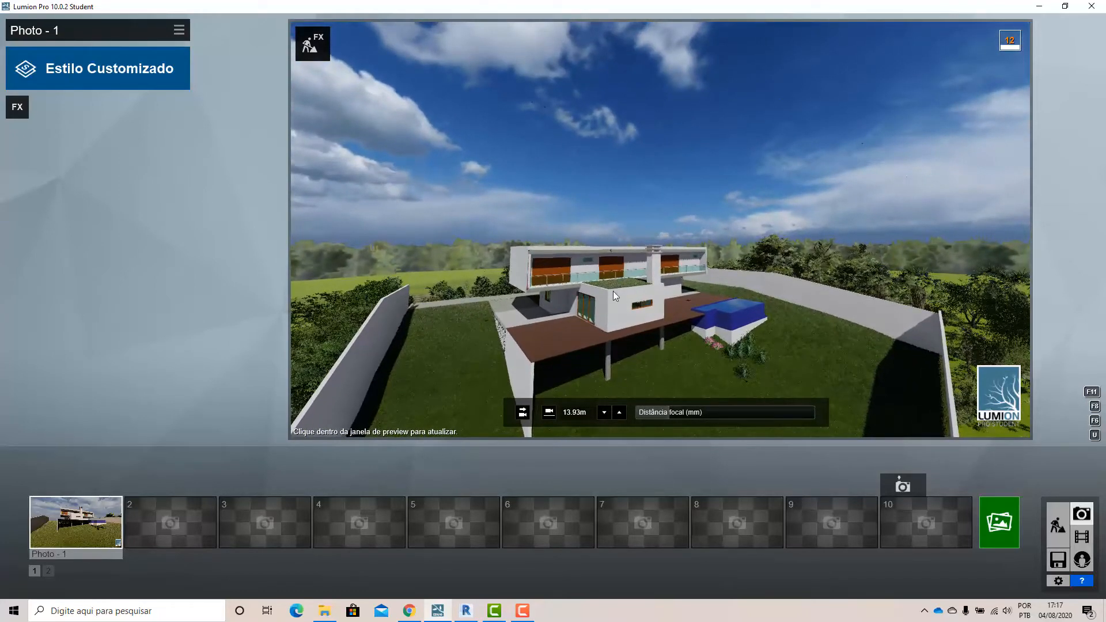
key("e")
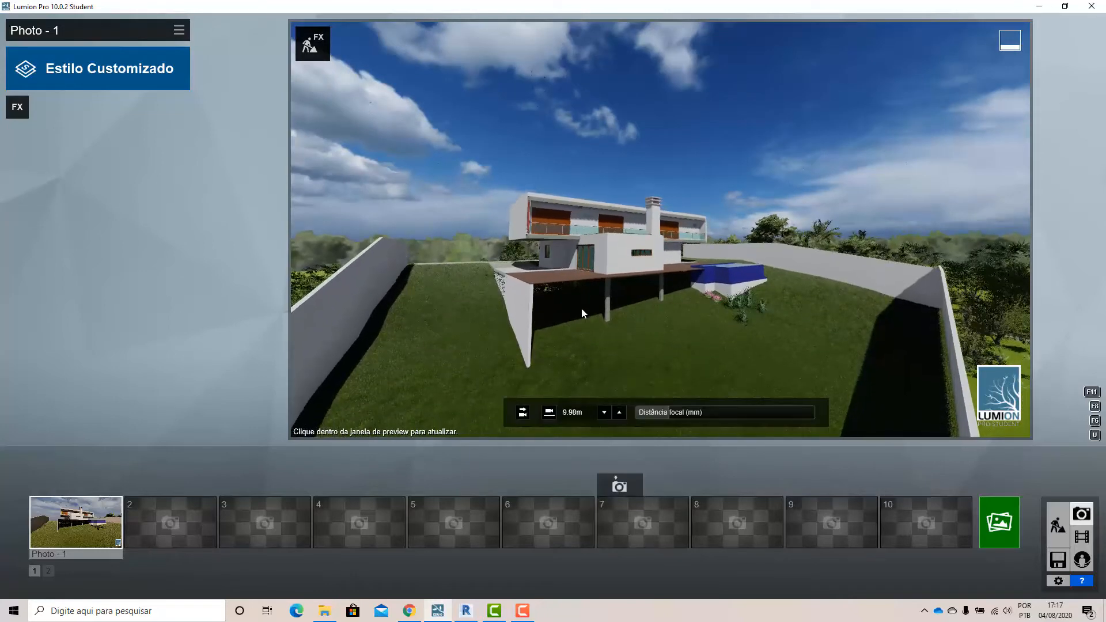
key("e")
key("w")
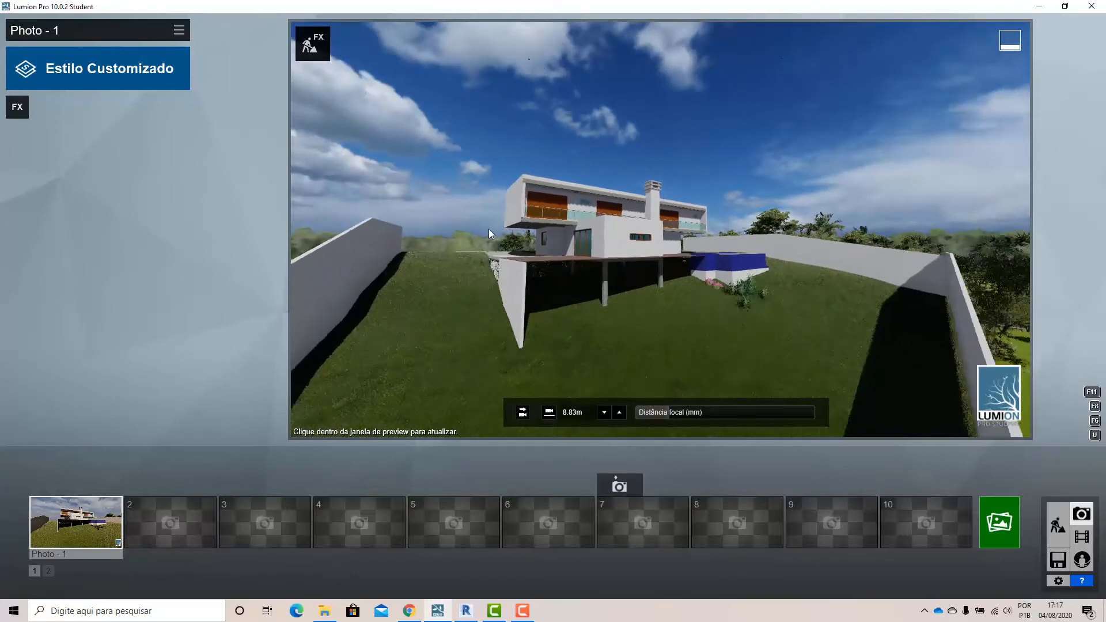
right_click_drag(491, 229, 426, 174)
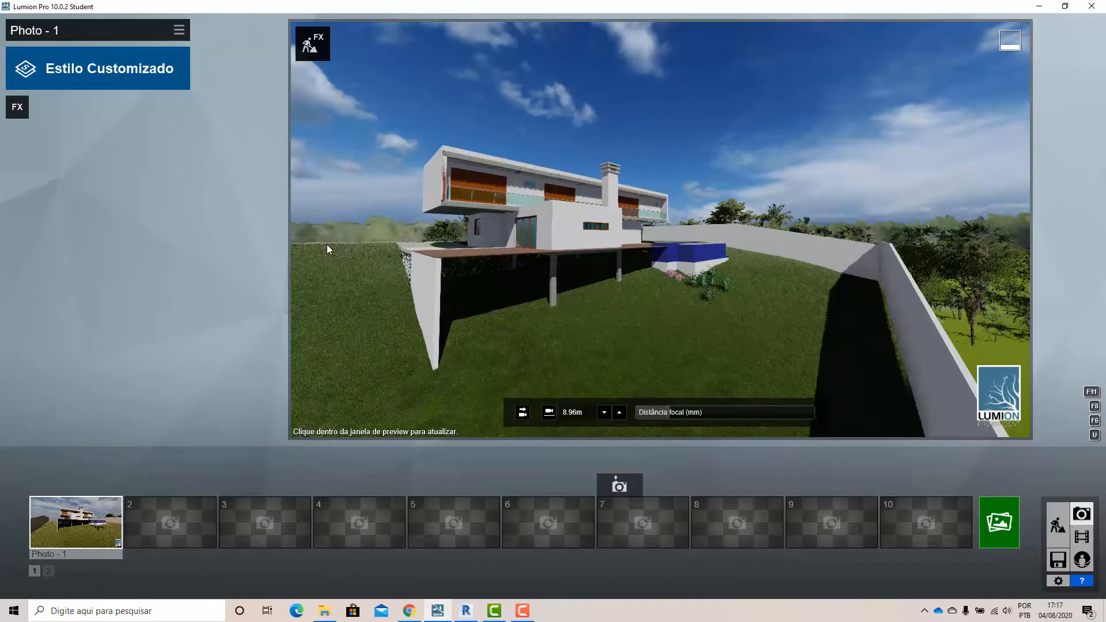
Try a wide focal length of about 10.1 mm while reframing the house beside the boundary wall.
right_click_drag(772, 311, 701, 329)
left_click_drag(675, 413, 643, 418)
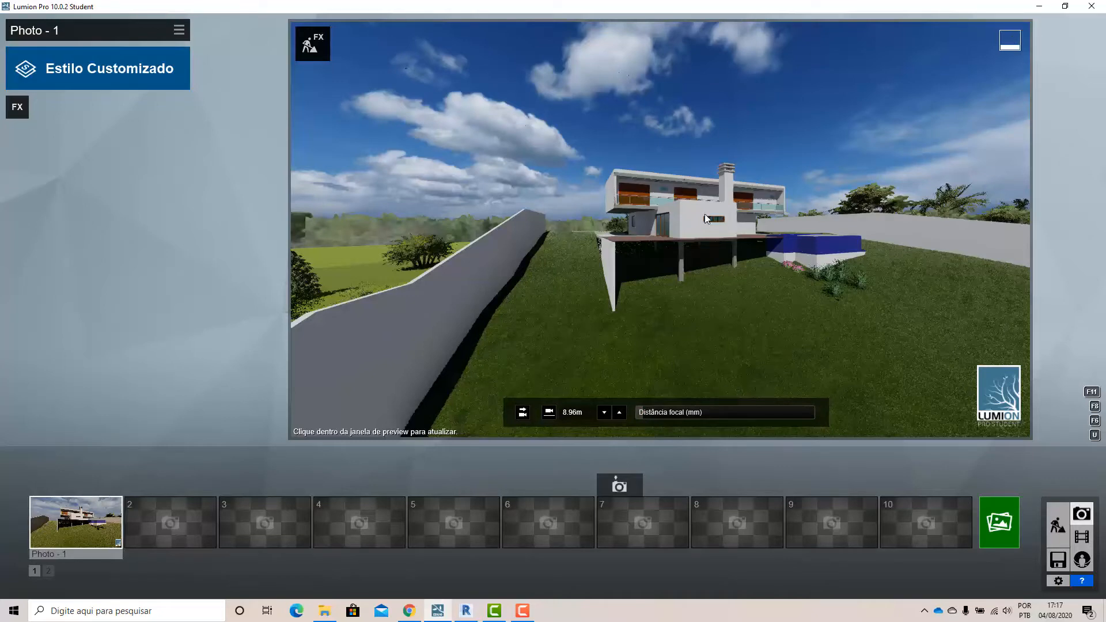
scroll(716, 299, "down", 1)
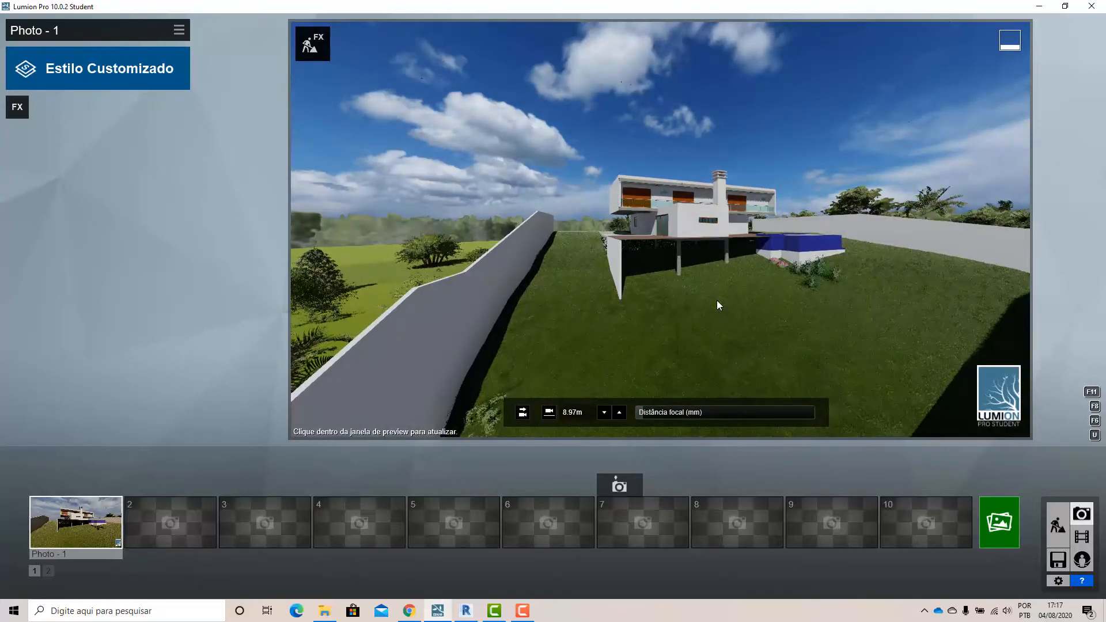
mouse_move(714, 302)
right_mouse_down()
mouse_move(743, 311)
mouse_move(699, 302)
mouse_move(746, 314)
mouse_move(707, 362)
right_mouse_up()
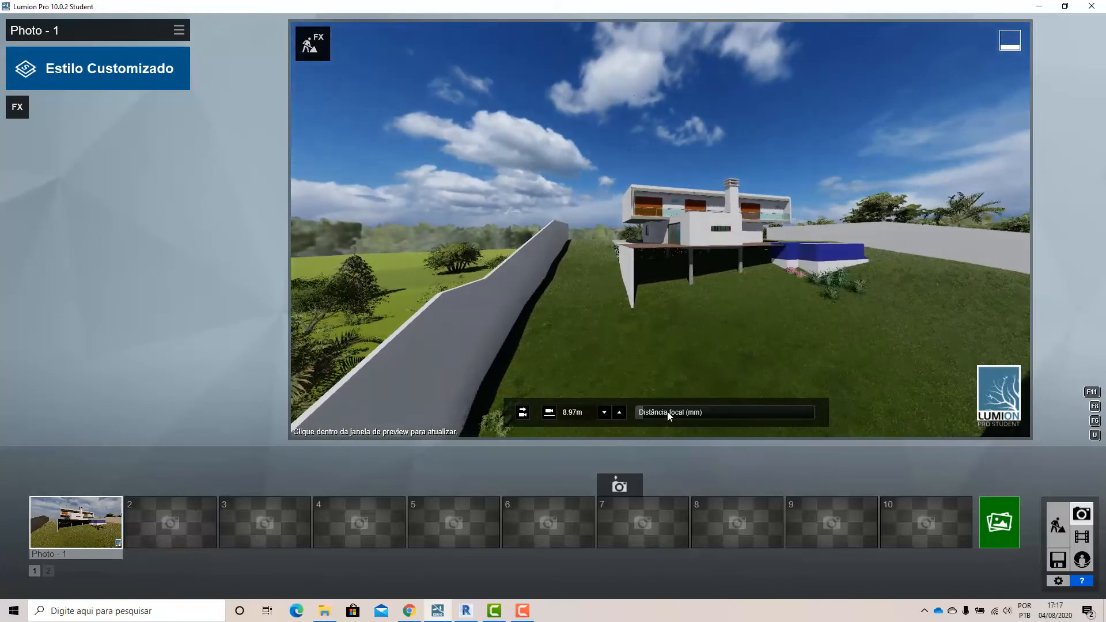
left_click(647, 414)
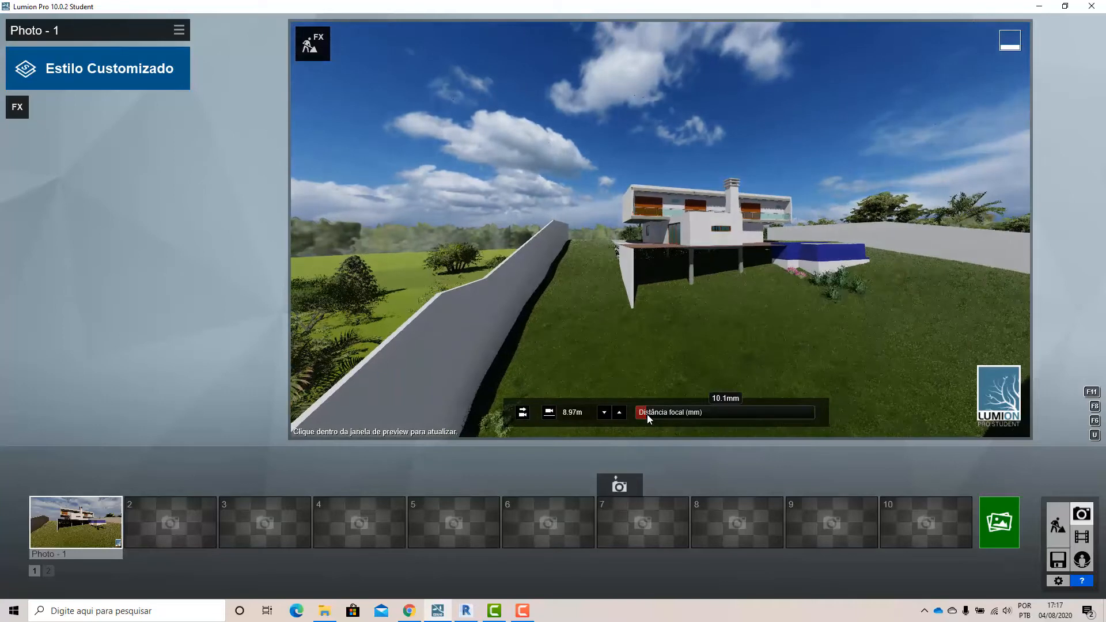
Lengthen the focal length and recentre the house in the preview from slightly closer, at about 9.1 m height.
left_click_drag(647, 414, 689, 419)
key("s")
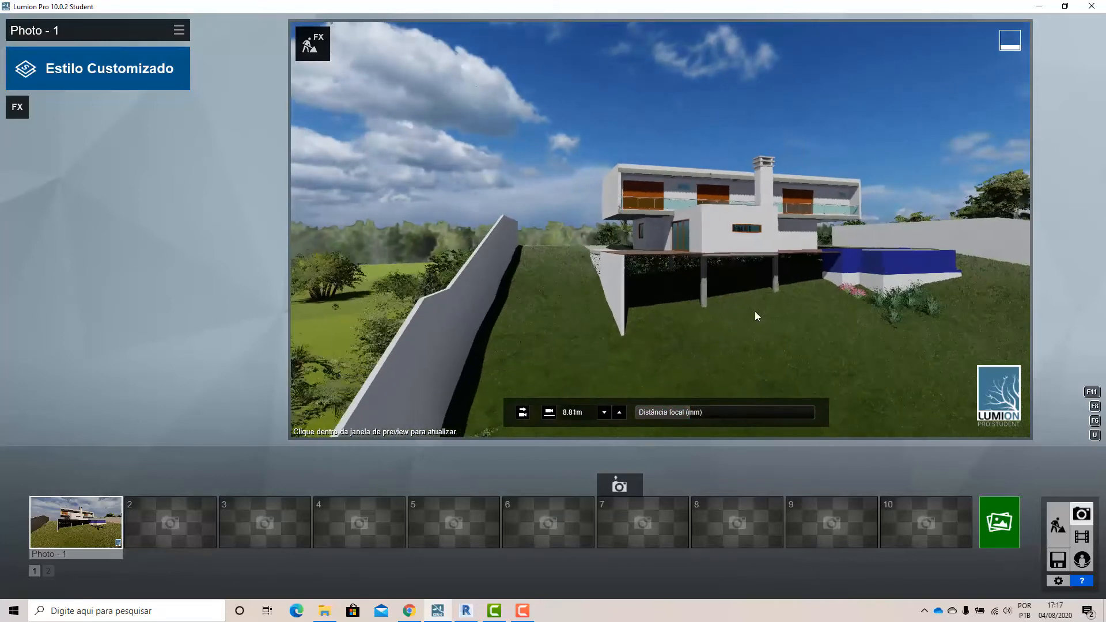
right_click_drag(754, 311, 797, 311)
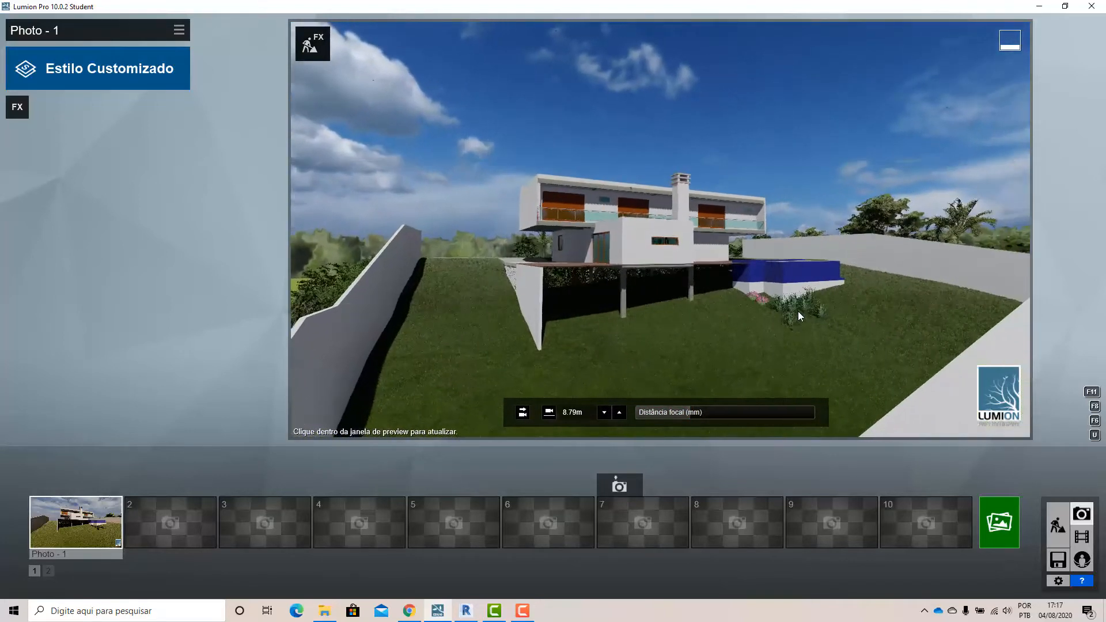
key("w")
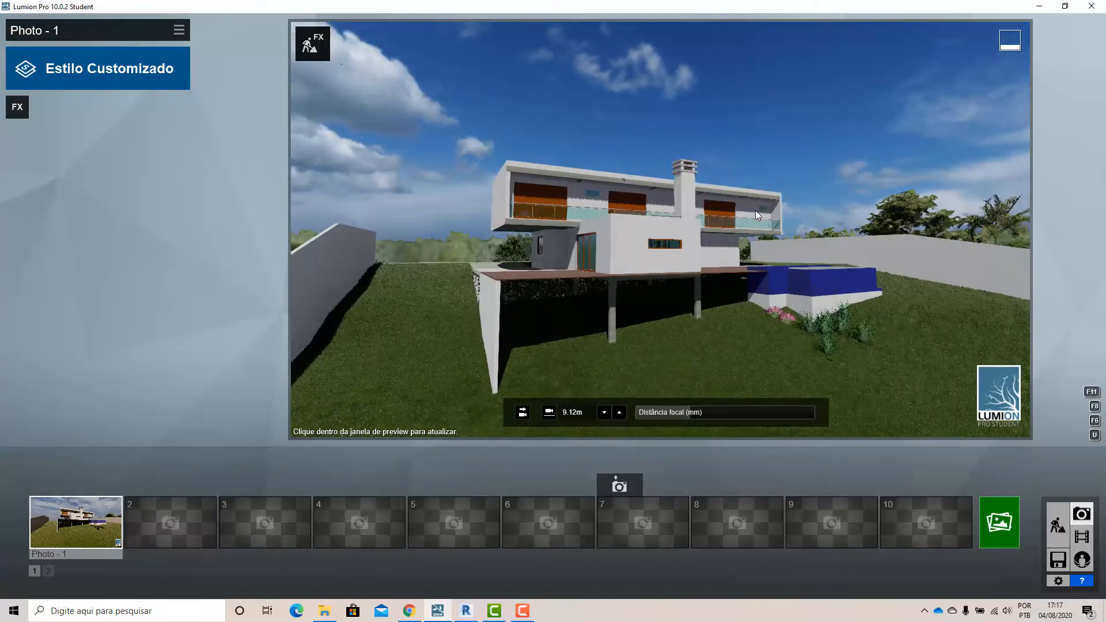
Orbit the camera around the house to compare views from high above and from near the lawn.
key("o")
right_click_drag(755, 210, 755, 340)
right_click_drag(660, 229, 692, 77)
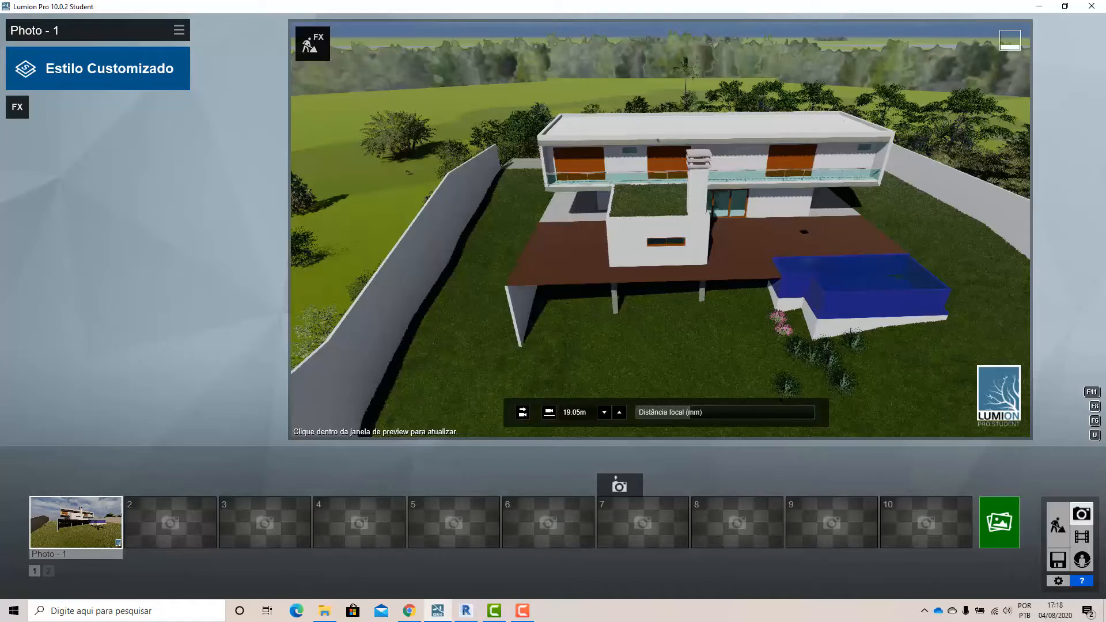
right_click_drag(541, 276, 554, 161)
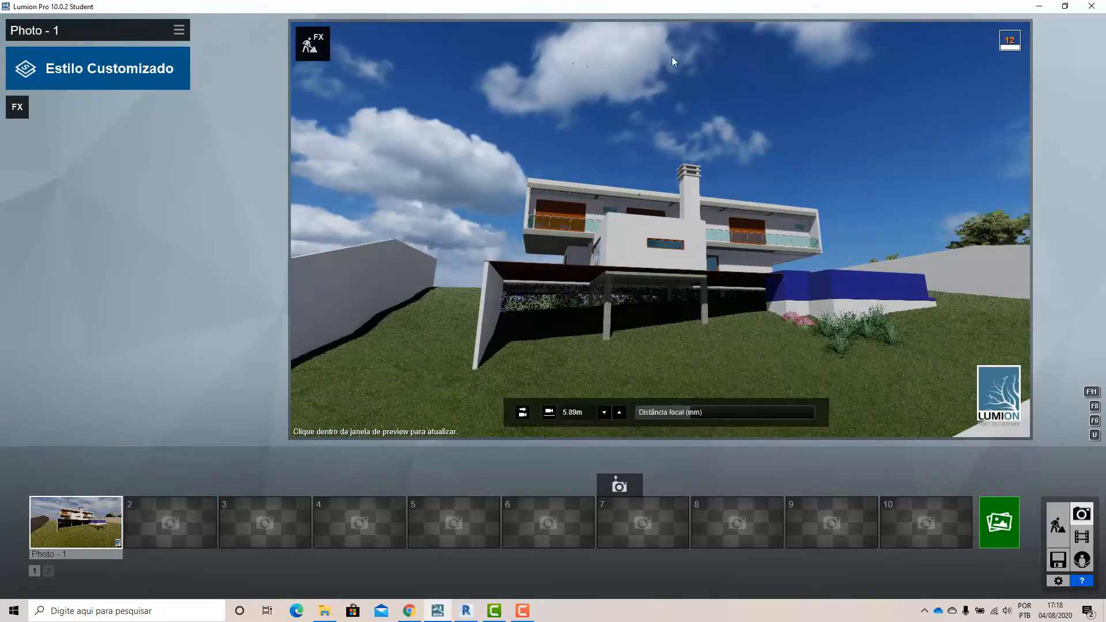
right_click_drag(688, 84, 684, 173)
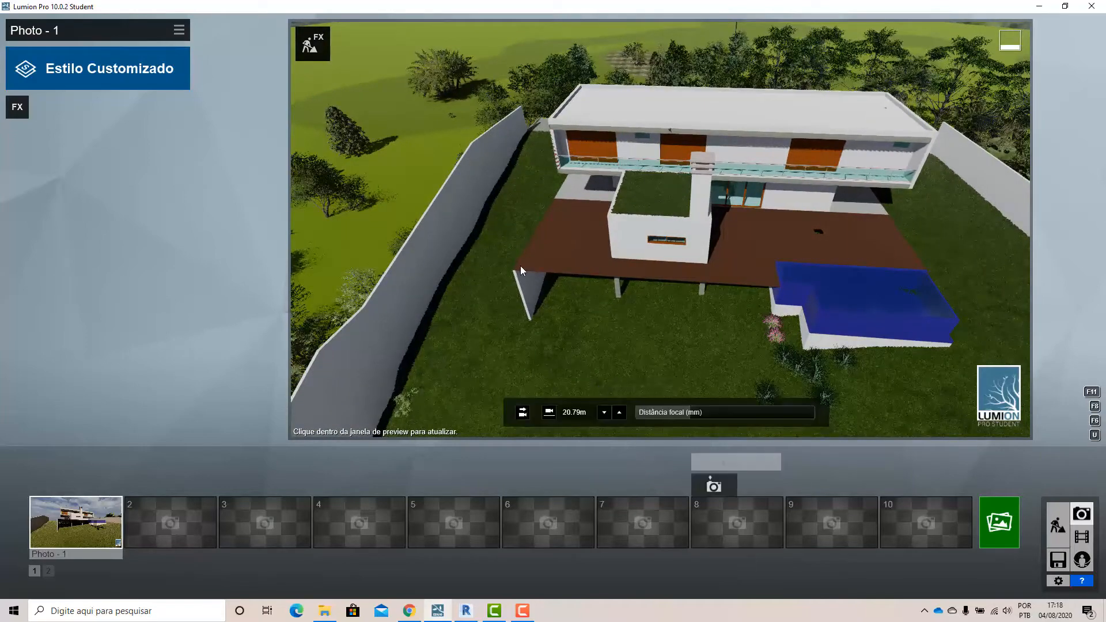
Bring the camera down to about 15.7 m and tilt it up so the house, deck and pool appear below the horizon.
right_click_drag(580, 268, 578, 219)
key("a")
right_click_drag(580, 296, 539, 212)
key("e")
key("d")
key("q")
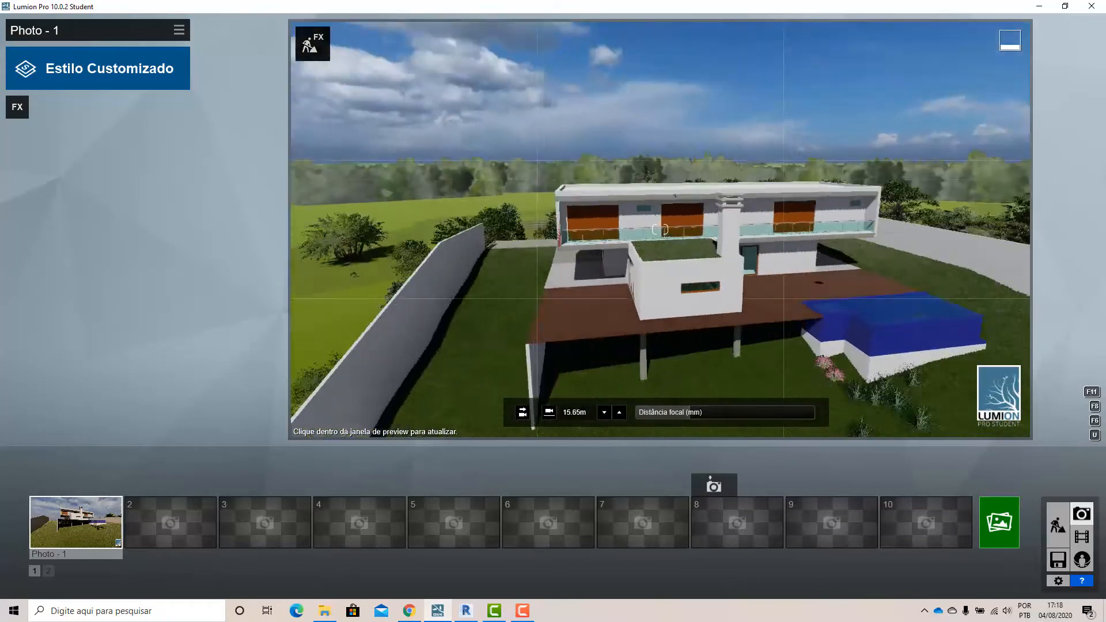
Frame the house from the pool side at about 9.2 m height, with the whole pool and deck in the preview.
right_click_drag(660, 229, 609, 213)
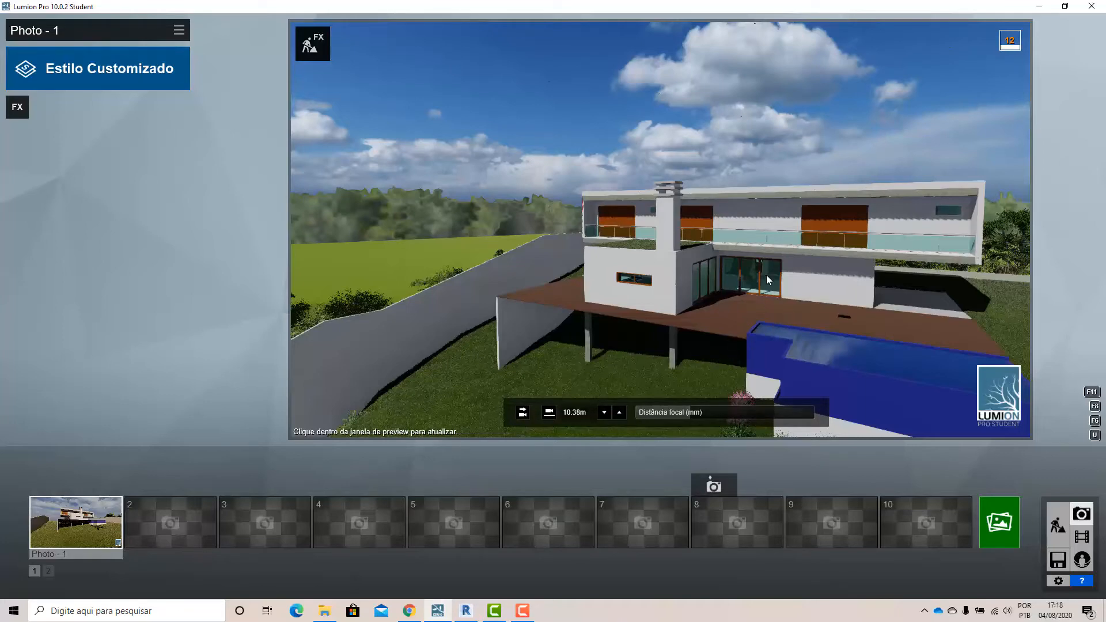
middle_click_drag(766, 300, 747, 437)
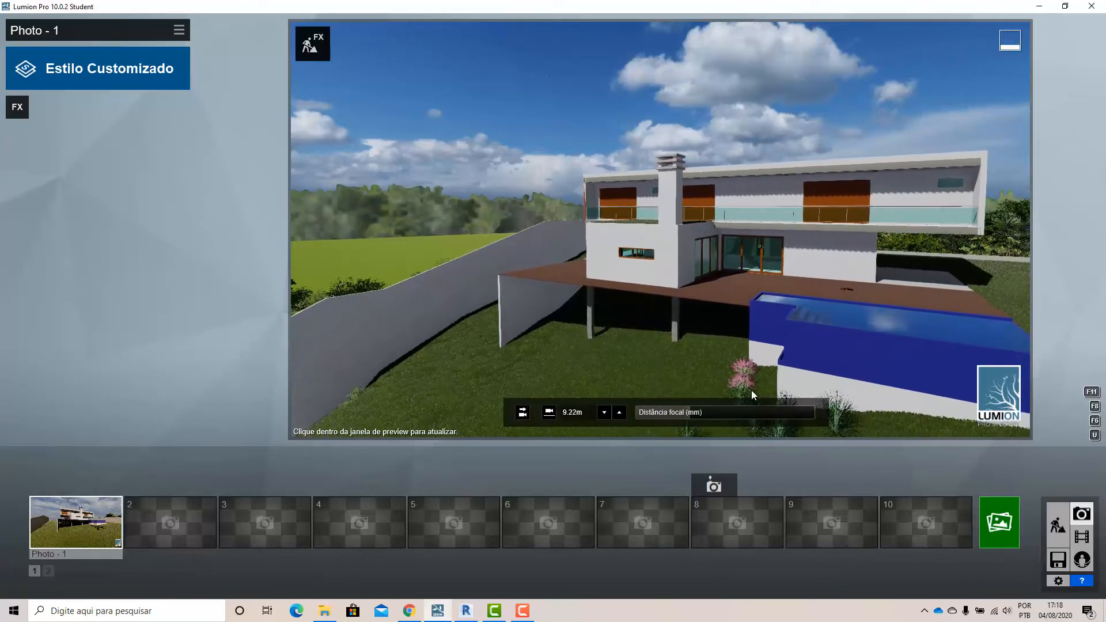
mouse_move(755, 352)
right_mouse_down()
mouse_move(789, 352)
mouse_move(762, 352)
right_mouse_up()
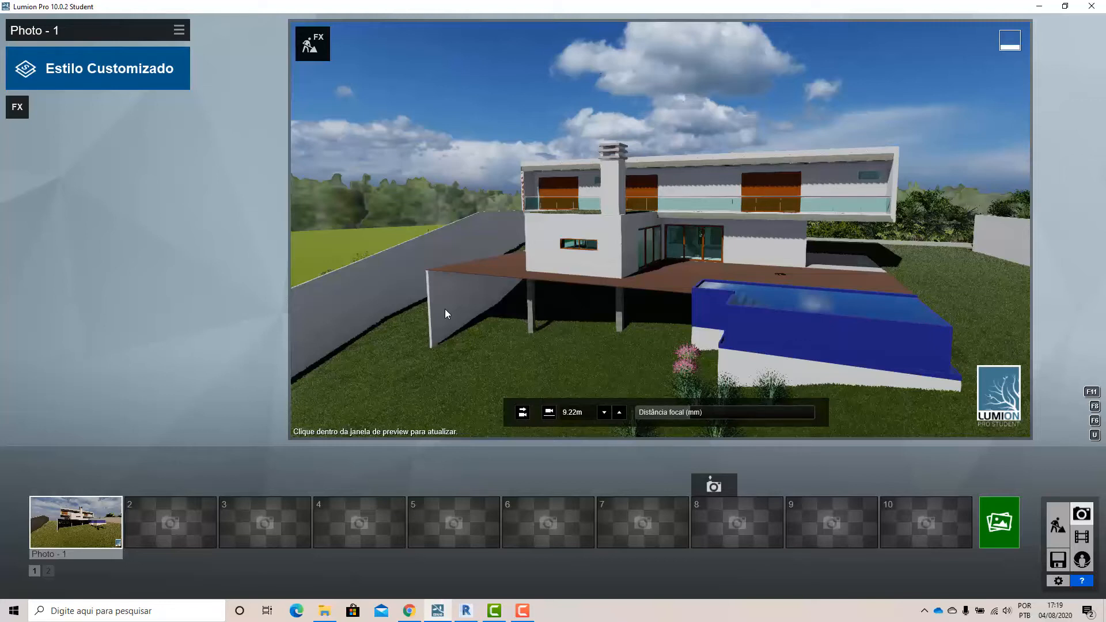
Add the 2-point perspective camera effect (2 pontos de perspectiva) to Photo 1 and return to the effect list.
left_click(16, 112)
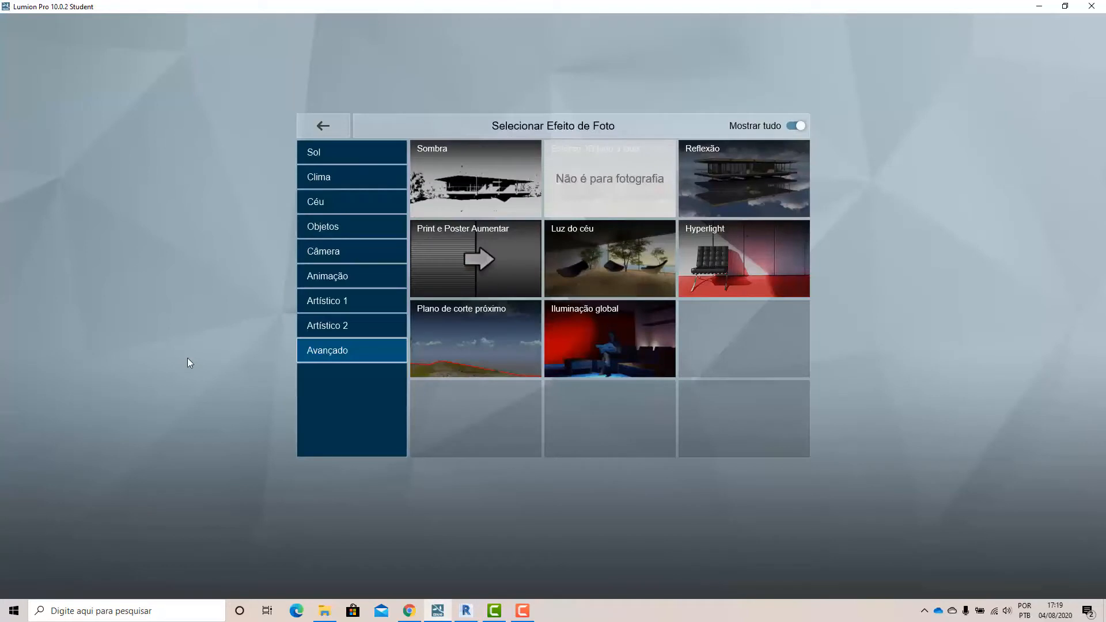
left_click(323, 251)
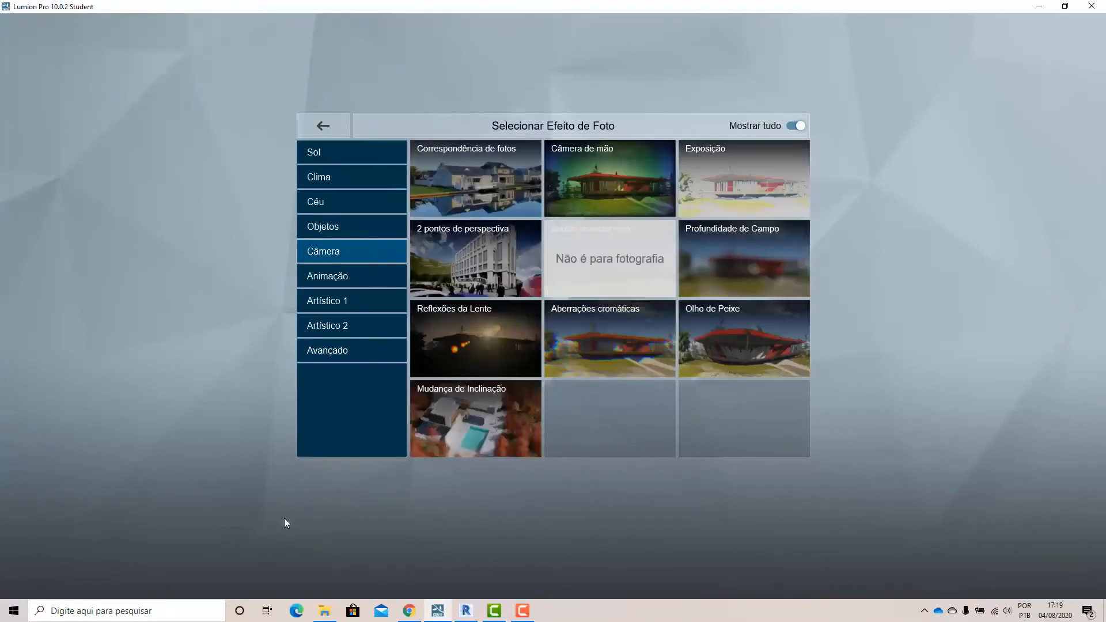
left_click(442, 245)
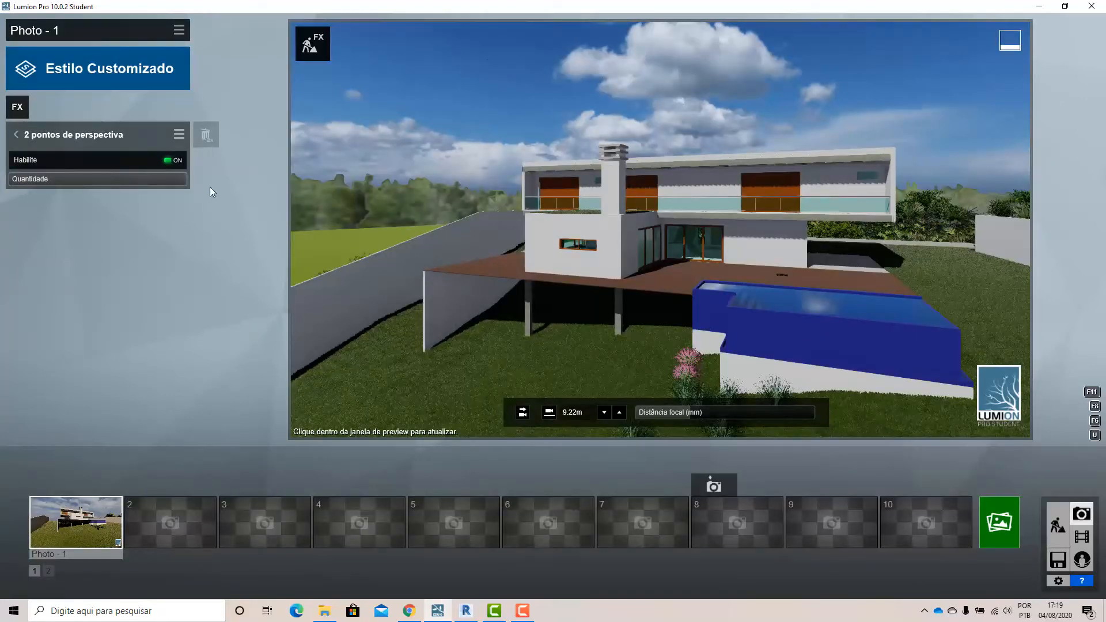
left_click(17, 136)
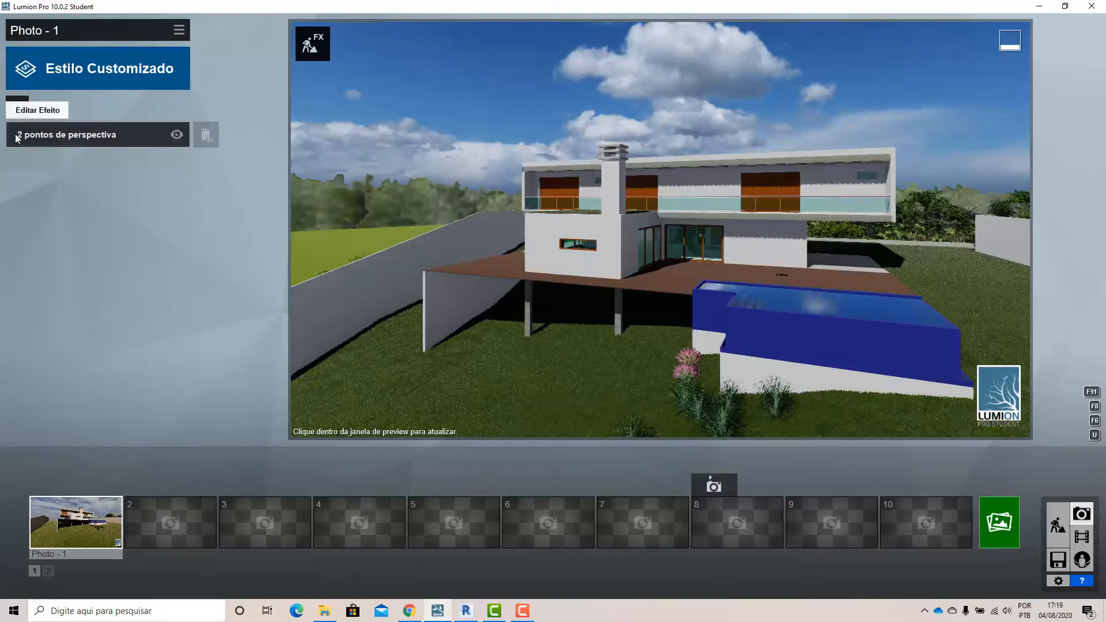
Toggle the 2-point perspective effect off and on to compare the house's vertical lines in the preview.
left_click(177, 136)
left_click(177, 135)
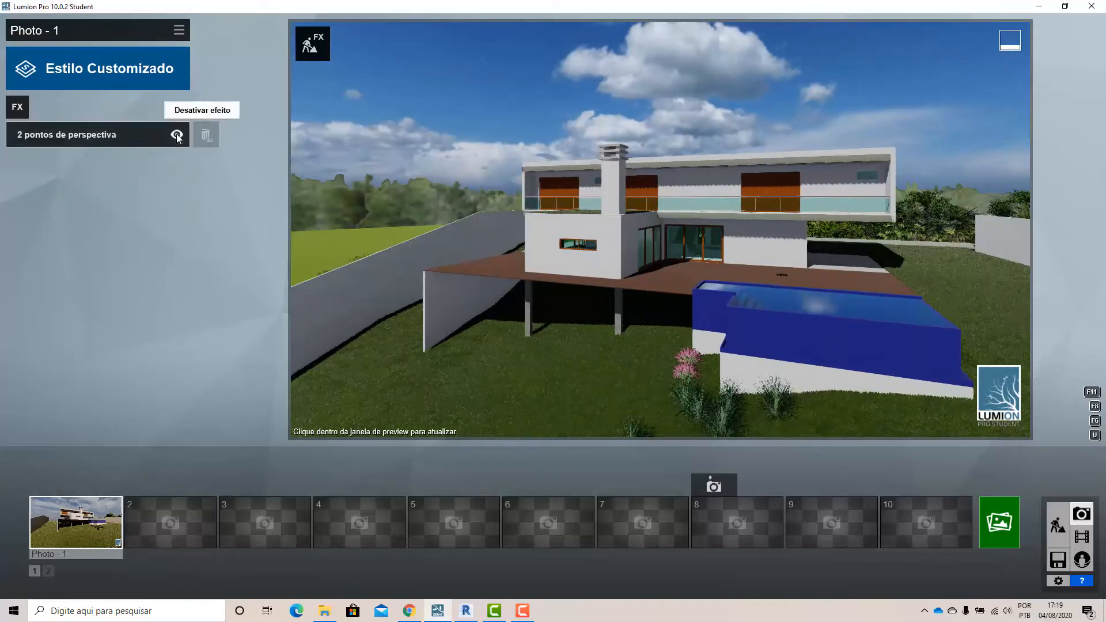
left_click(177, 136)
left_click(177, 136)
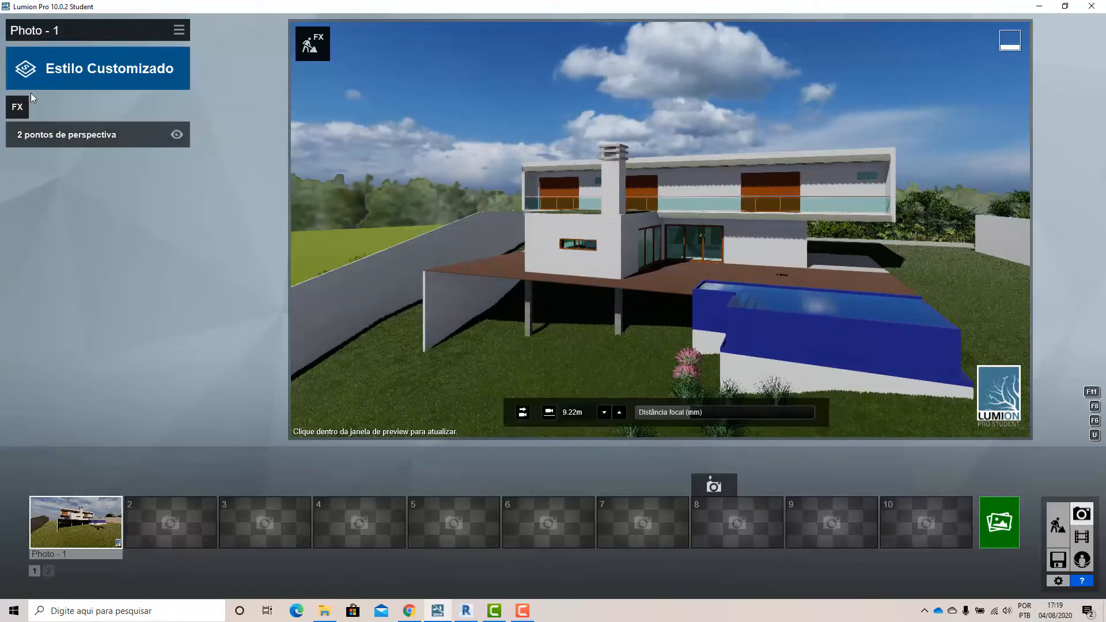
Lower the camera to about 8.1 m, shift the framing slightly sideways, and store the view in Photo 1.
mouse_move(656, 362)
key("e")
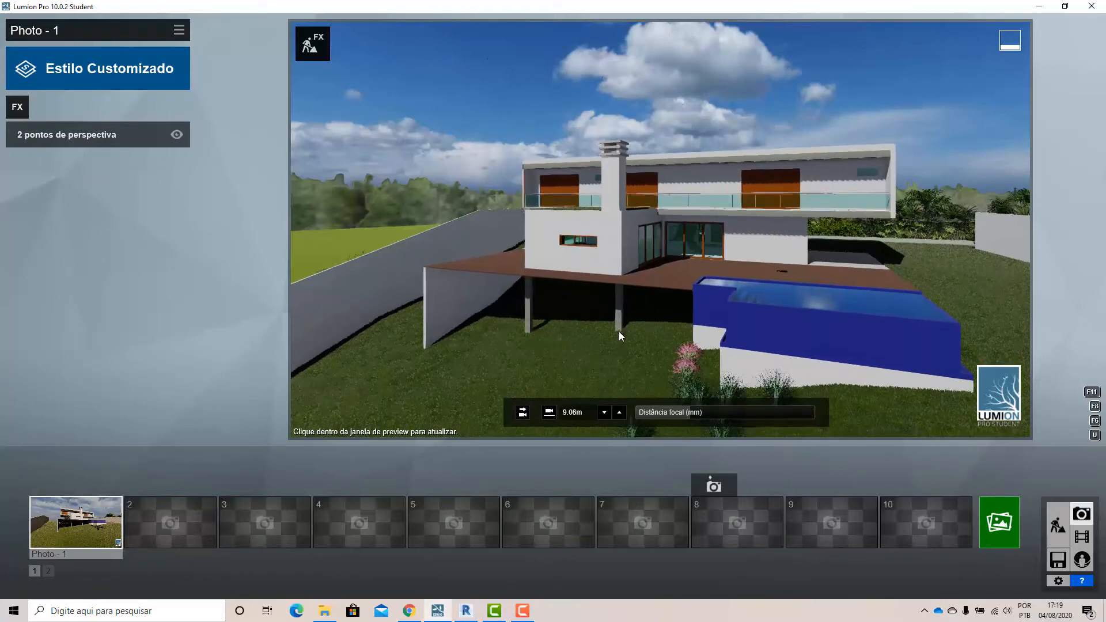
key("e")
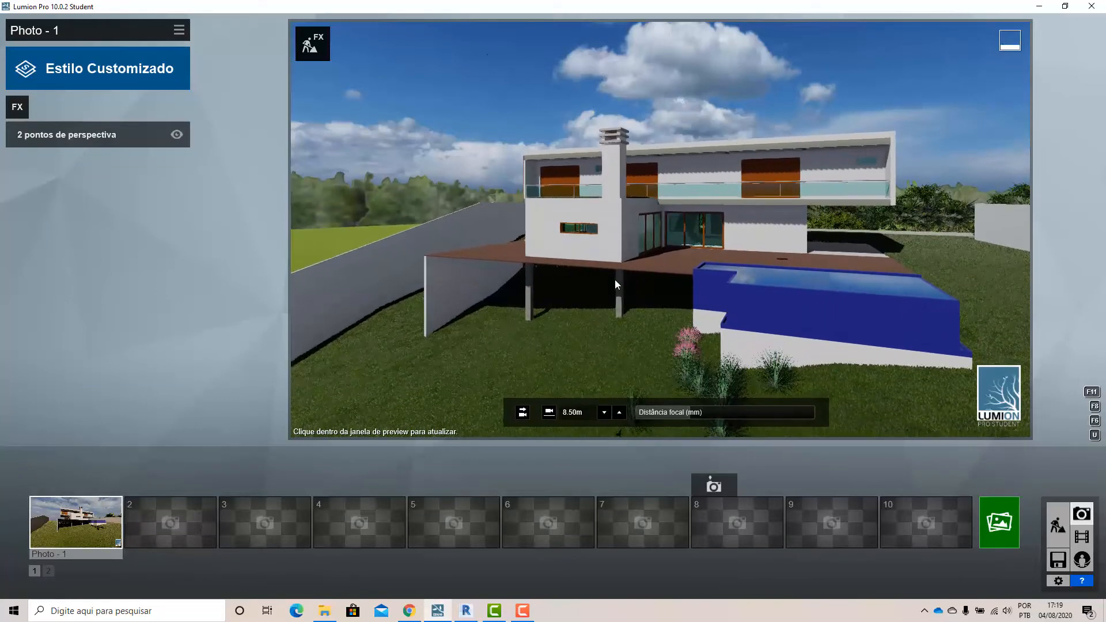
key("d")
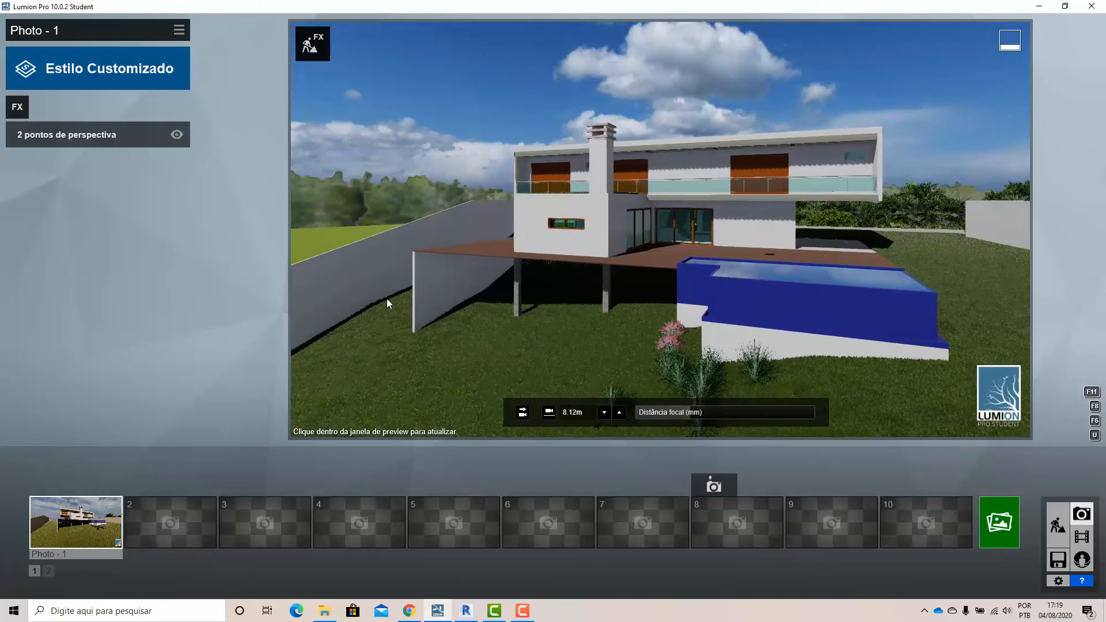
mouse_move(75, 513)
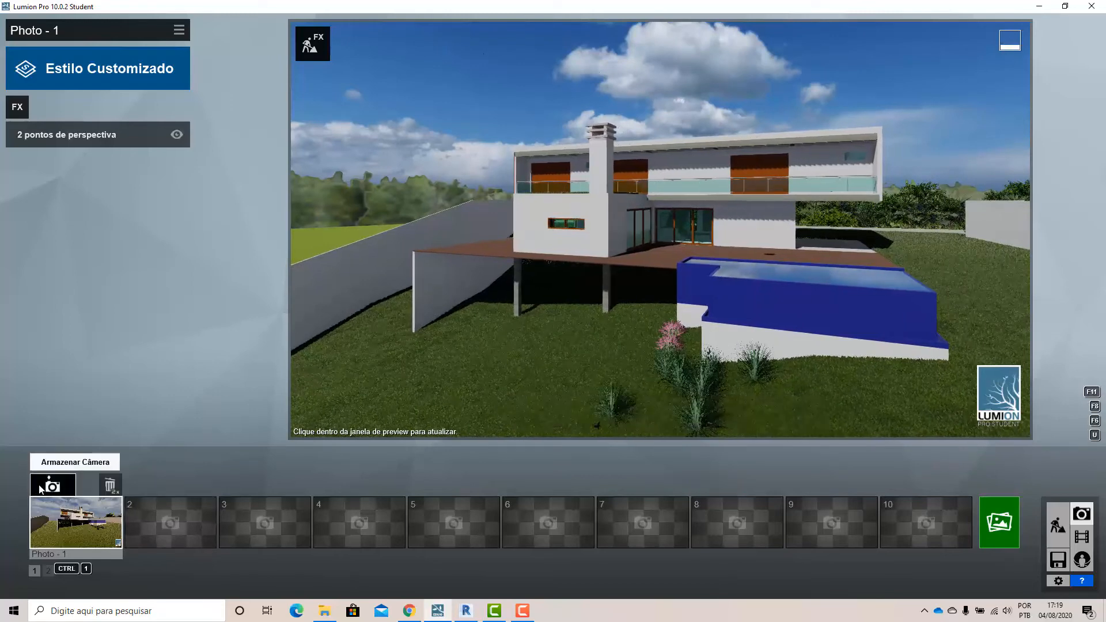
left_click(40, 489)
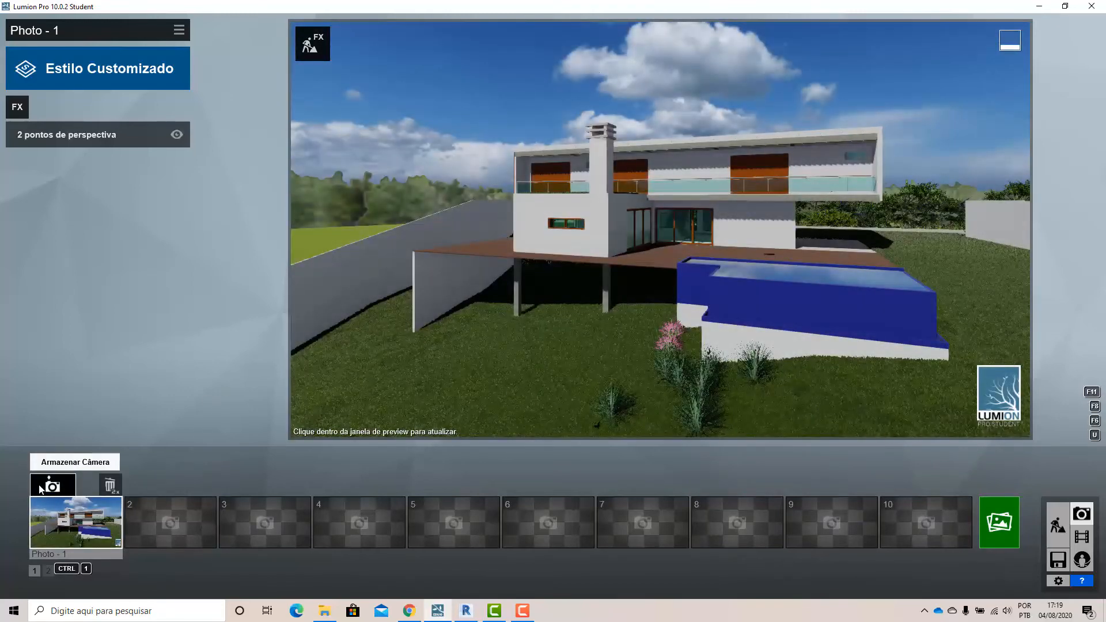
Start a second photo in slot 2 and reframe the house from nearer the pool's outer corner at about 5.6 m height.
left_click(174, 517)
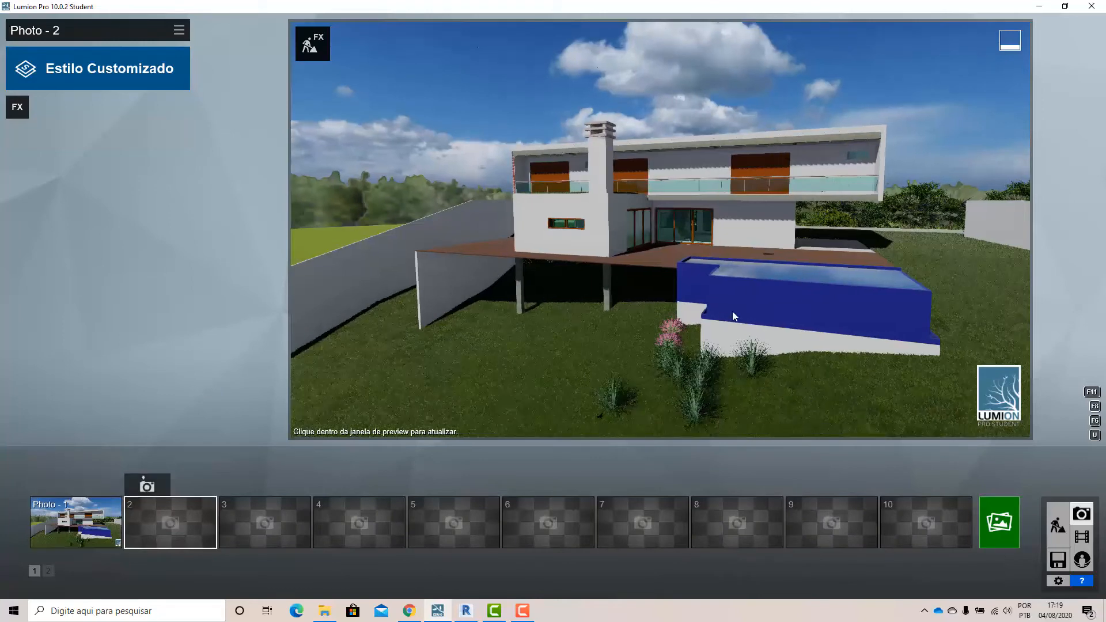
right_click_drag(773, 292, 756, 281)
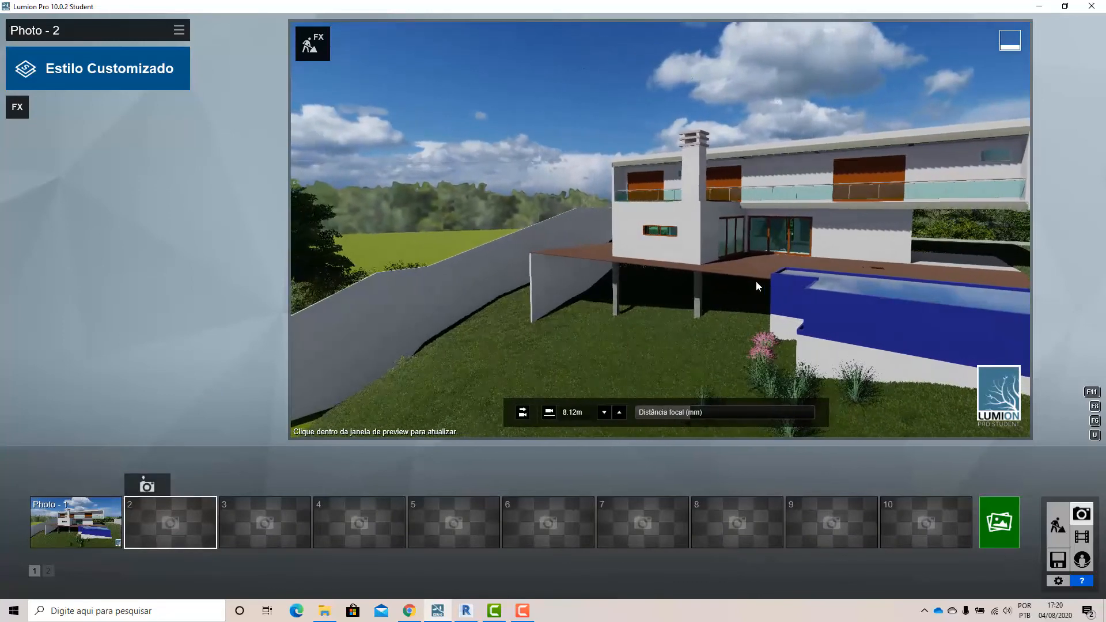
middle_click_drag(756, 281, 609, 264)
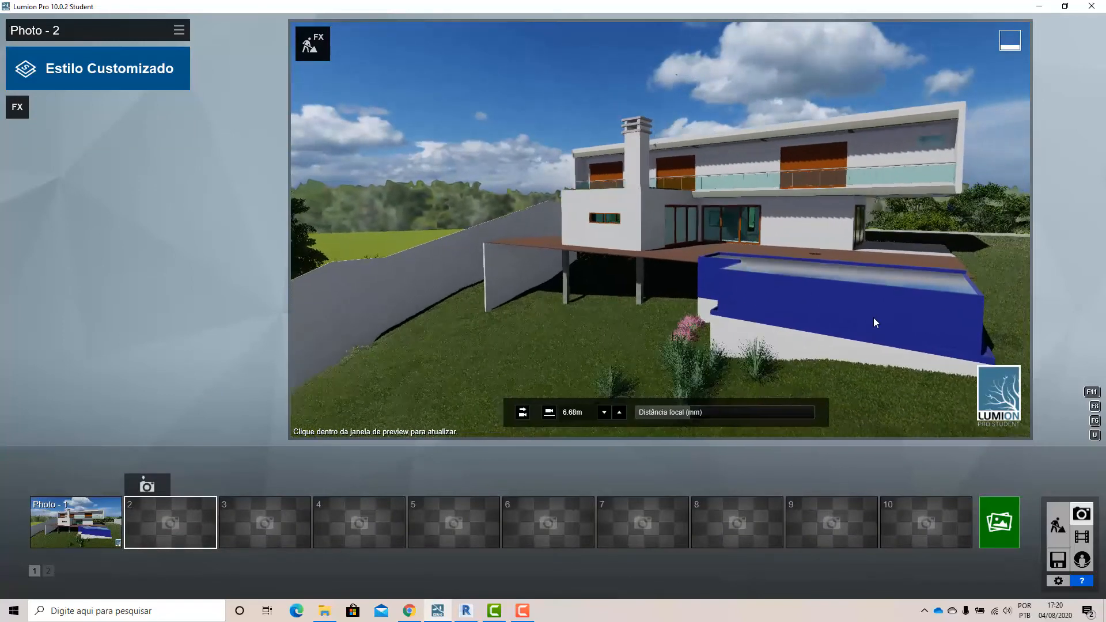
middle_click_drag(873, 317, 1033, 260)
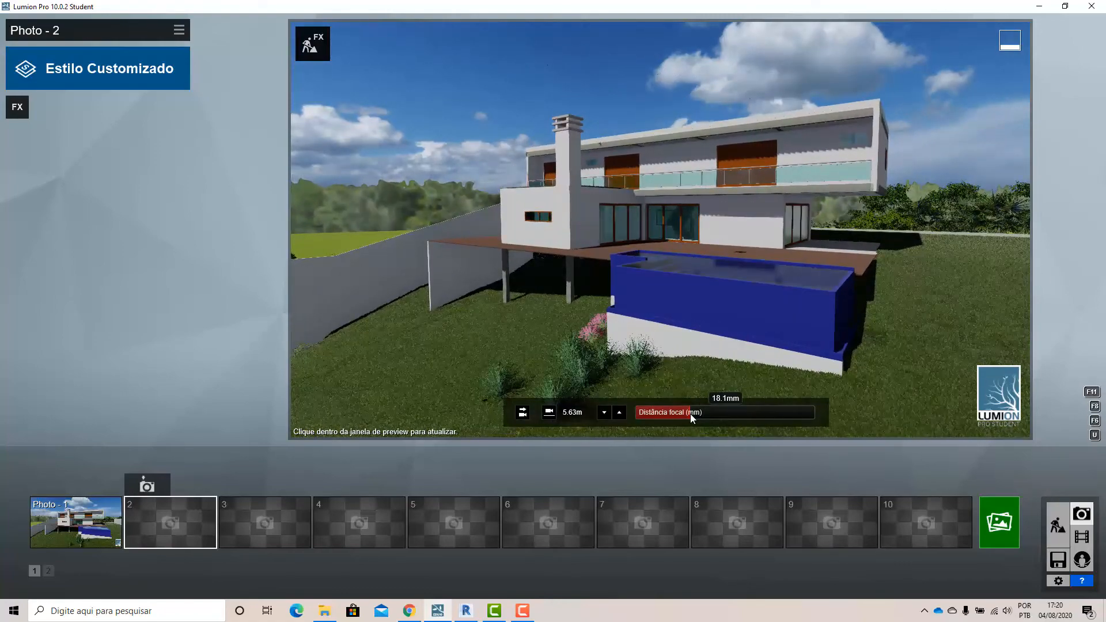
Lengthen the focal length, pull the camera back to about 10.9 m height, and store the view as Photo 2.
left_click_drag(688, 414, 730, 410)
scroll(682, 305, "down", 6)
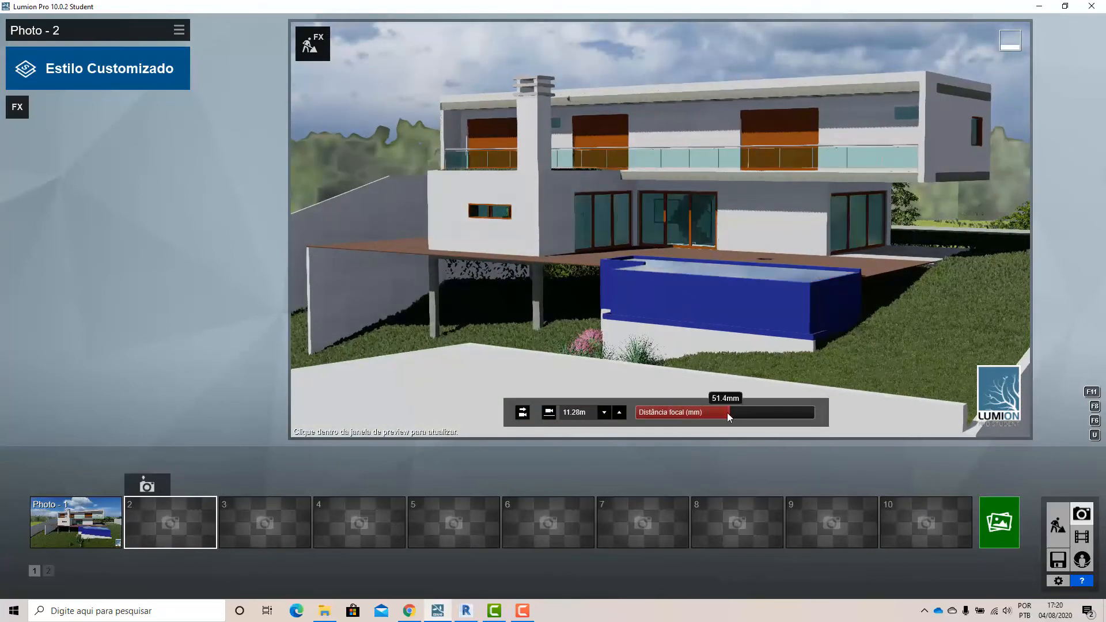
left_click_drag(726, 412, 724, 413)
scroll(753, 281, "up", 3)
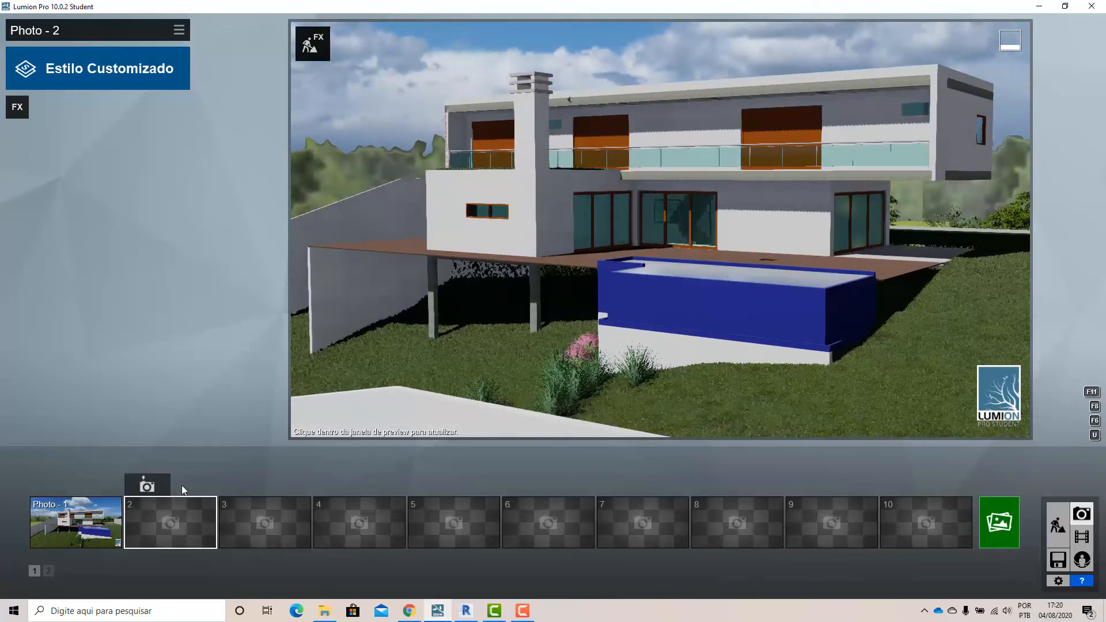
left_click(147, 485)
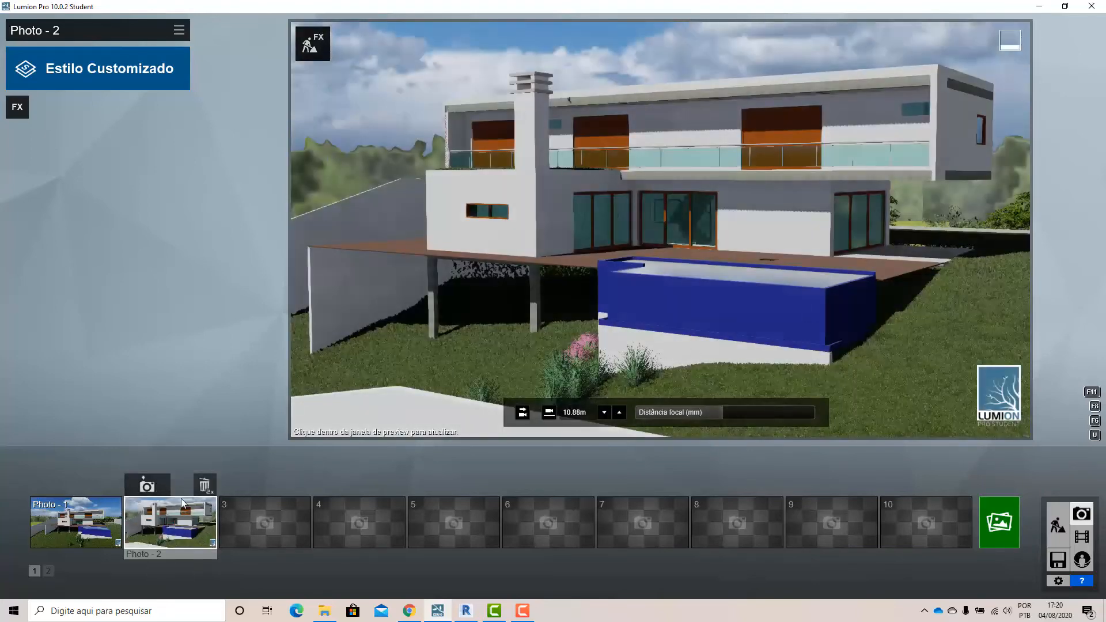
Compare Photo 1 with Photo 2, shorten Photo 2's focal length slightly to show more surroundings, and store its camera again at about 10.7 m height.
left_click(90, 517)
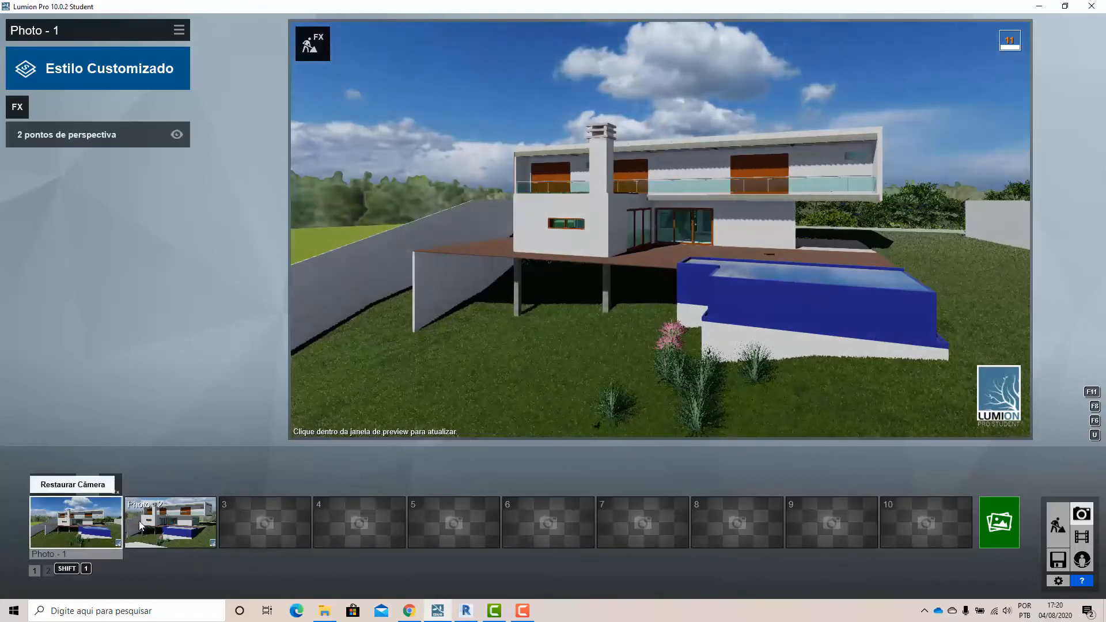
left_click(161, 523)
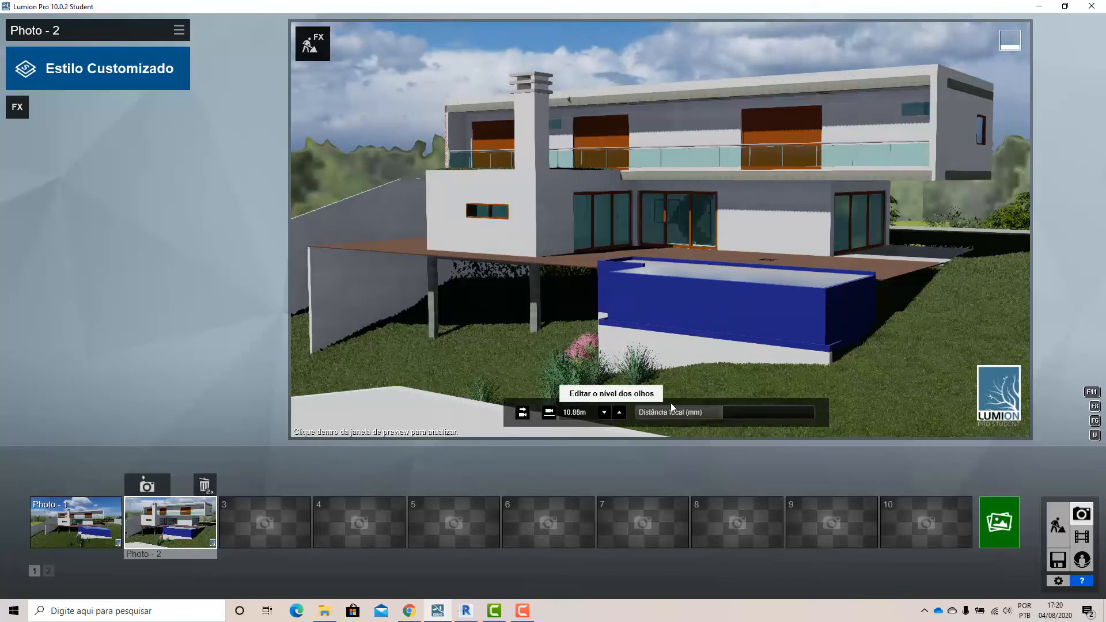
mouse_move(721, 413)
left_click_drag(721, 412, 713, 413)
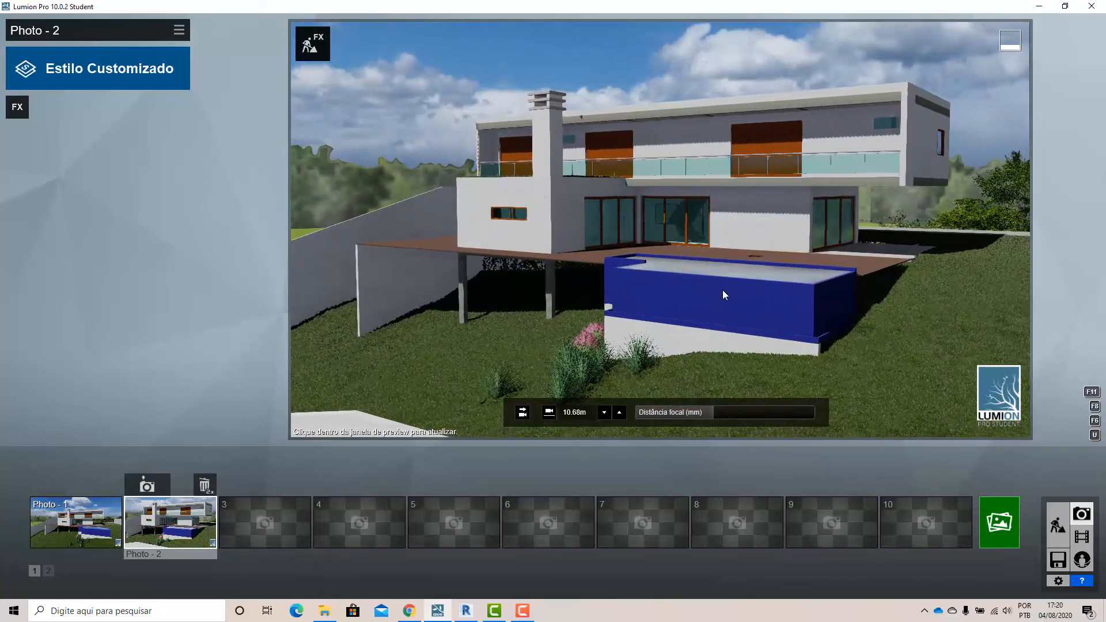
left_click(147, 488)
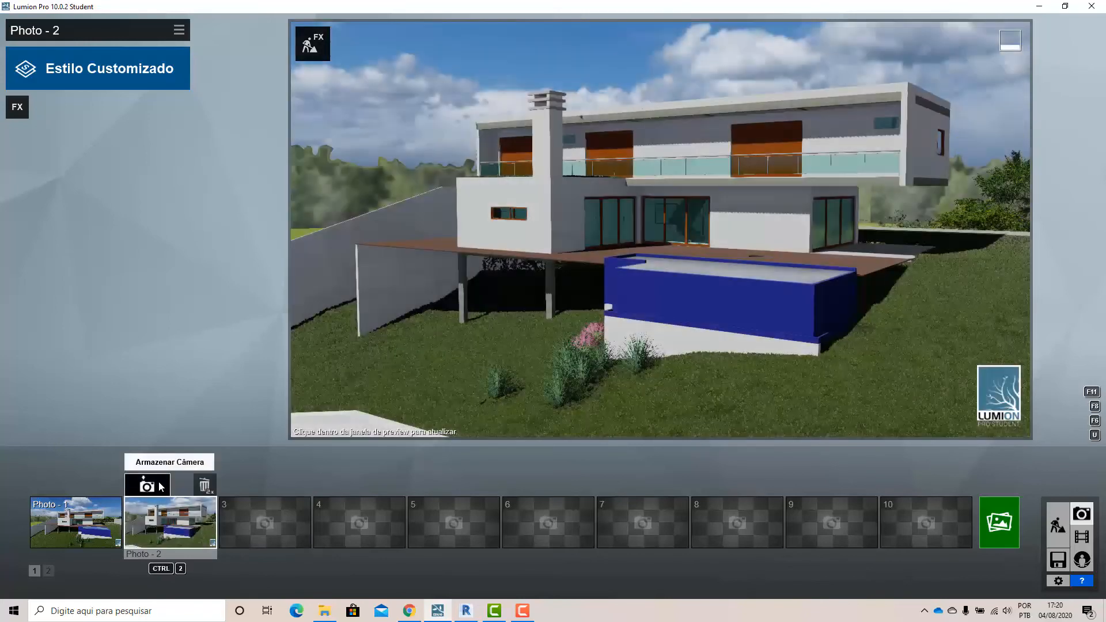